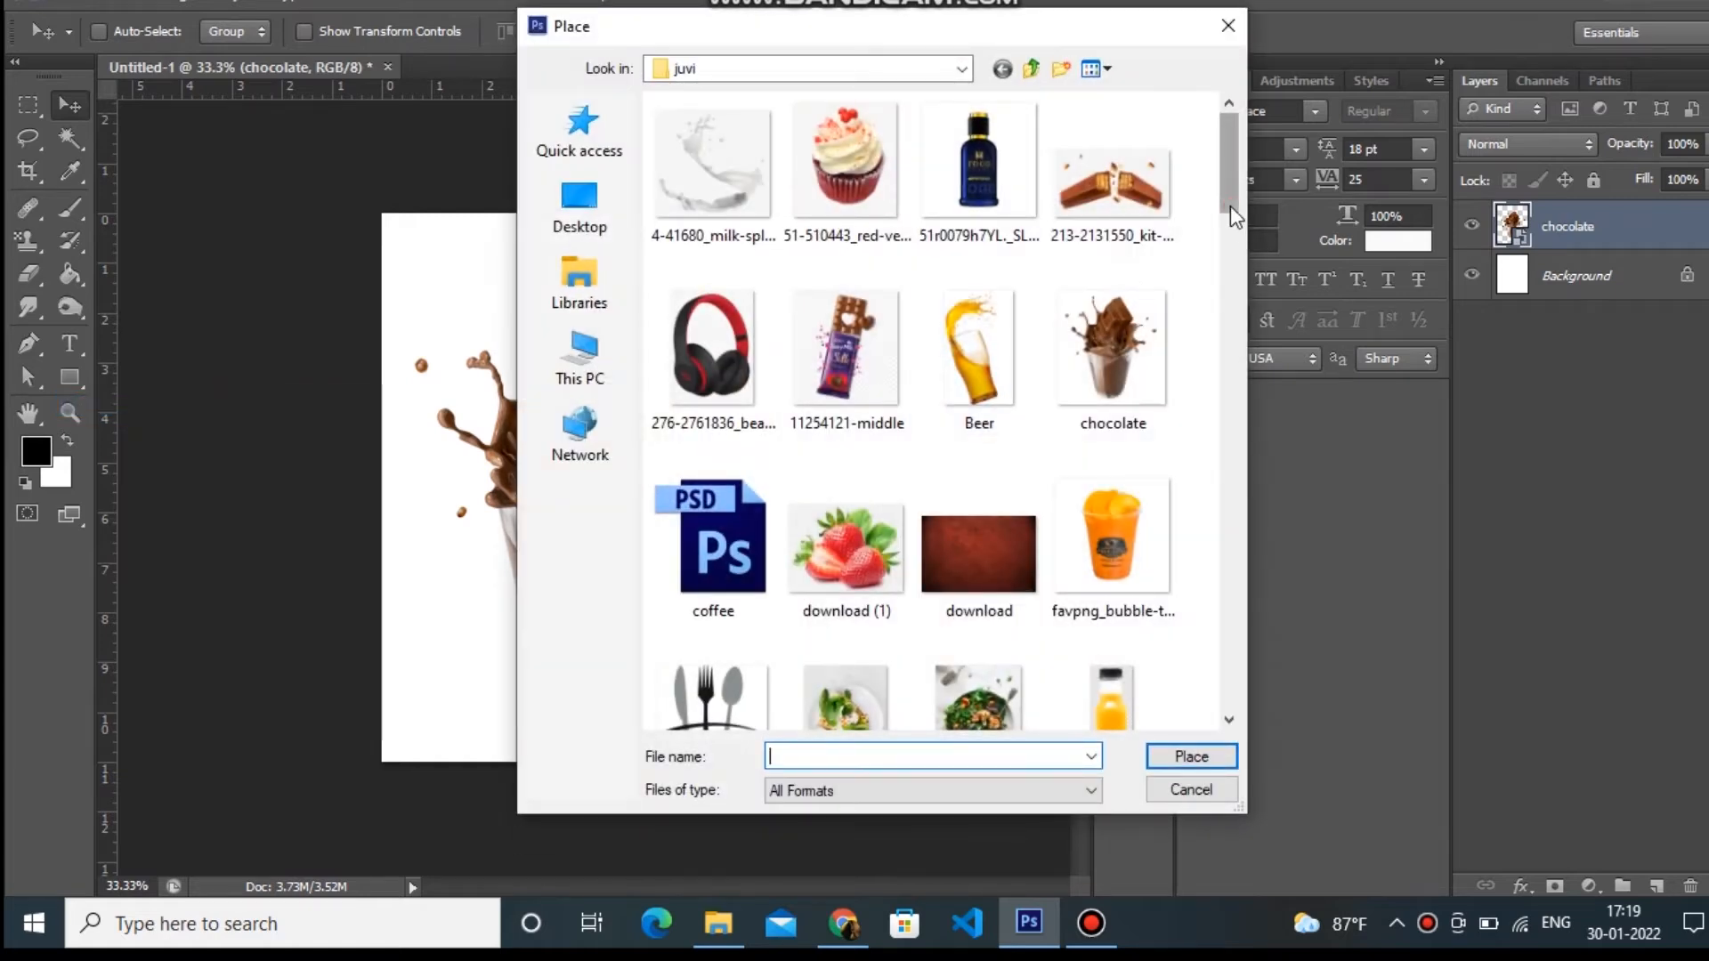
Step: Place the kisspng-glass-milk-bottle image from the juvi folder on the canvas at its default size
{"action": "left_click_drag", "start_coordinate": [1230, 206], "coordinate": [1221, 397]}
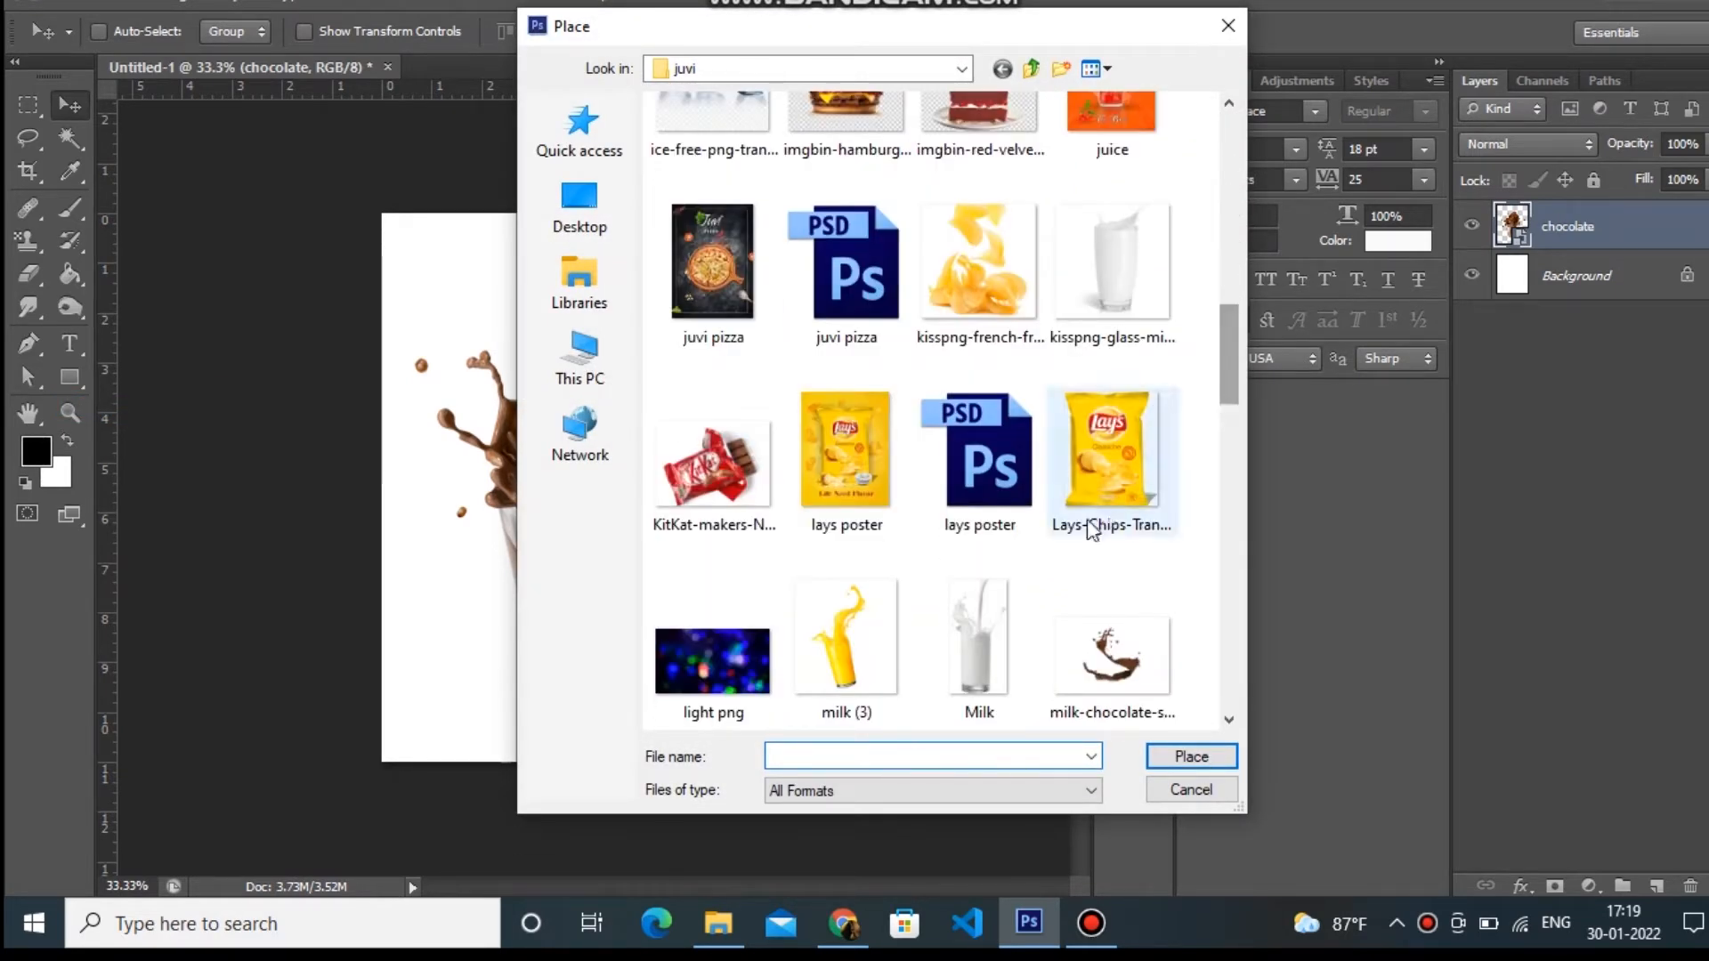
{"action": "left_click", "coordinate": [1152, 298]}
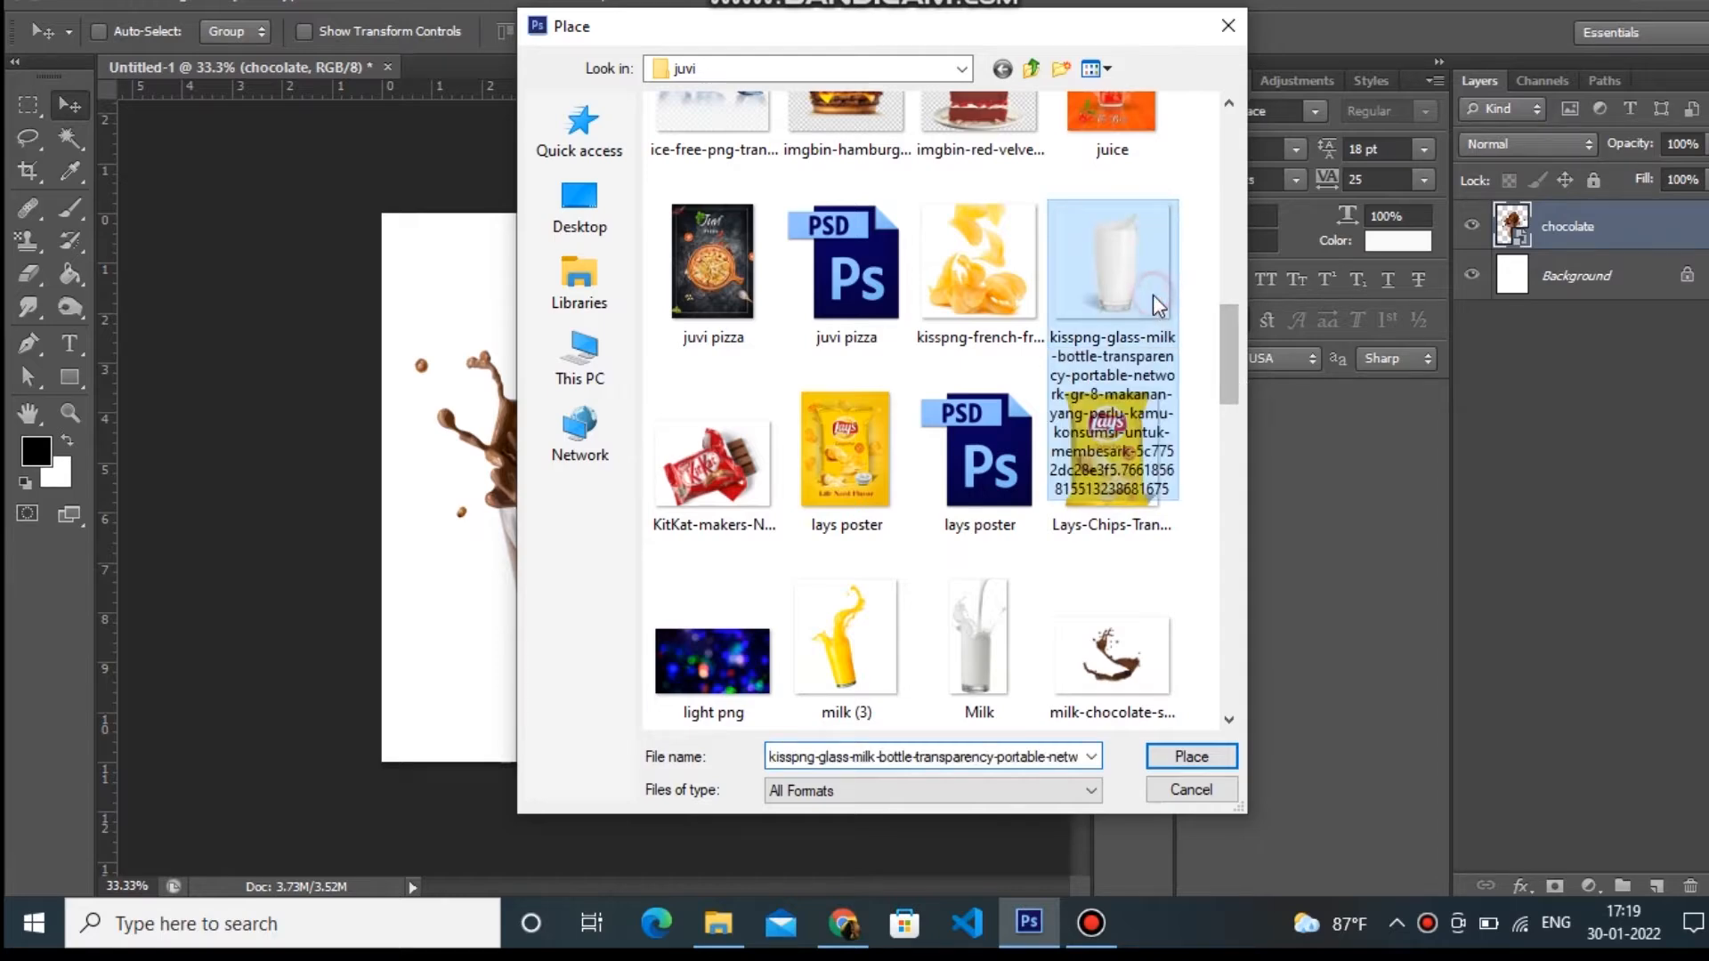
{"action": "left_click", "coordinate": [1193, 757]}
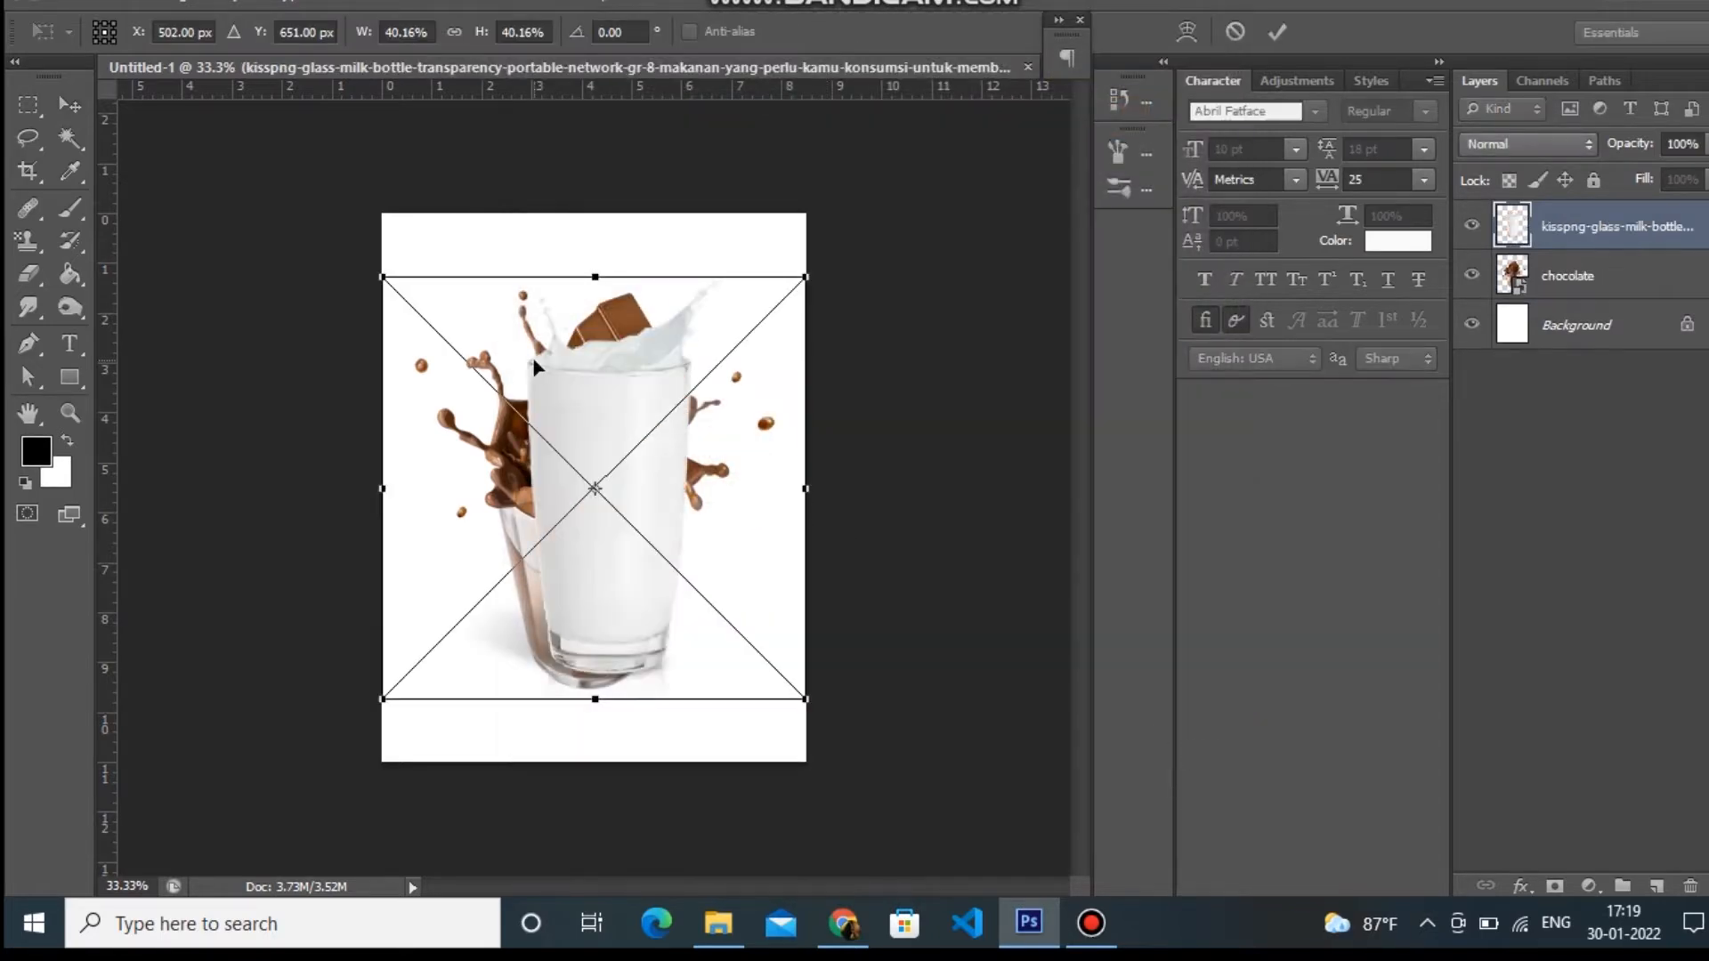
{"action": "key", "text": "Return"}
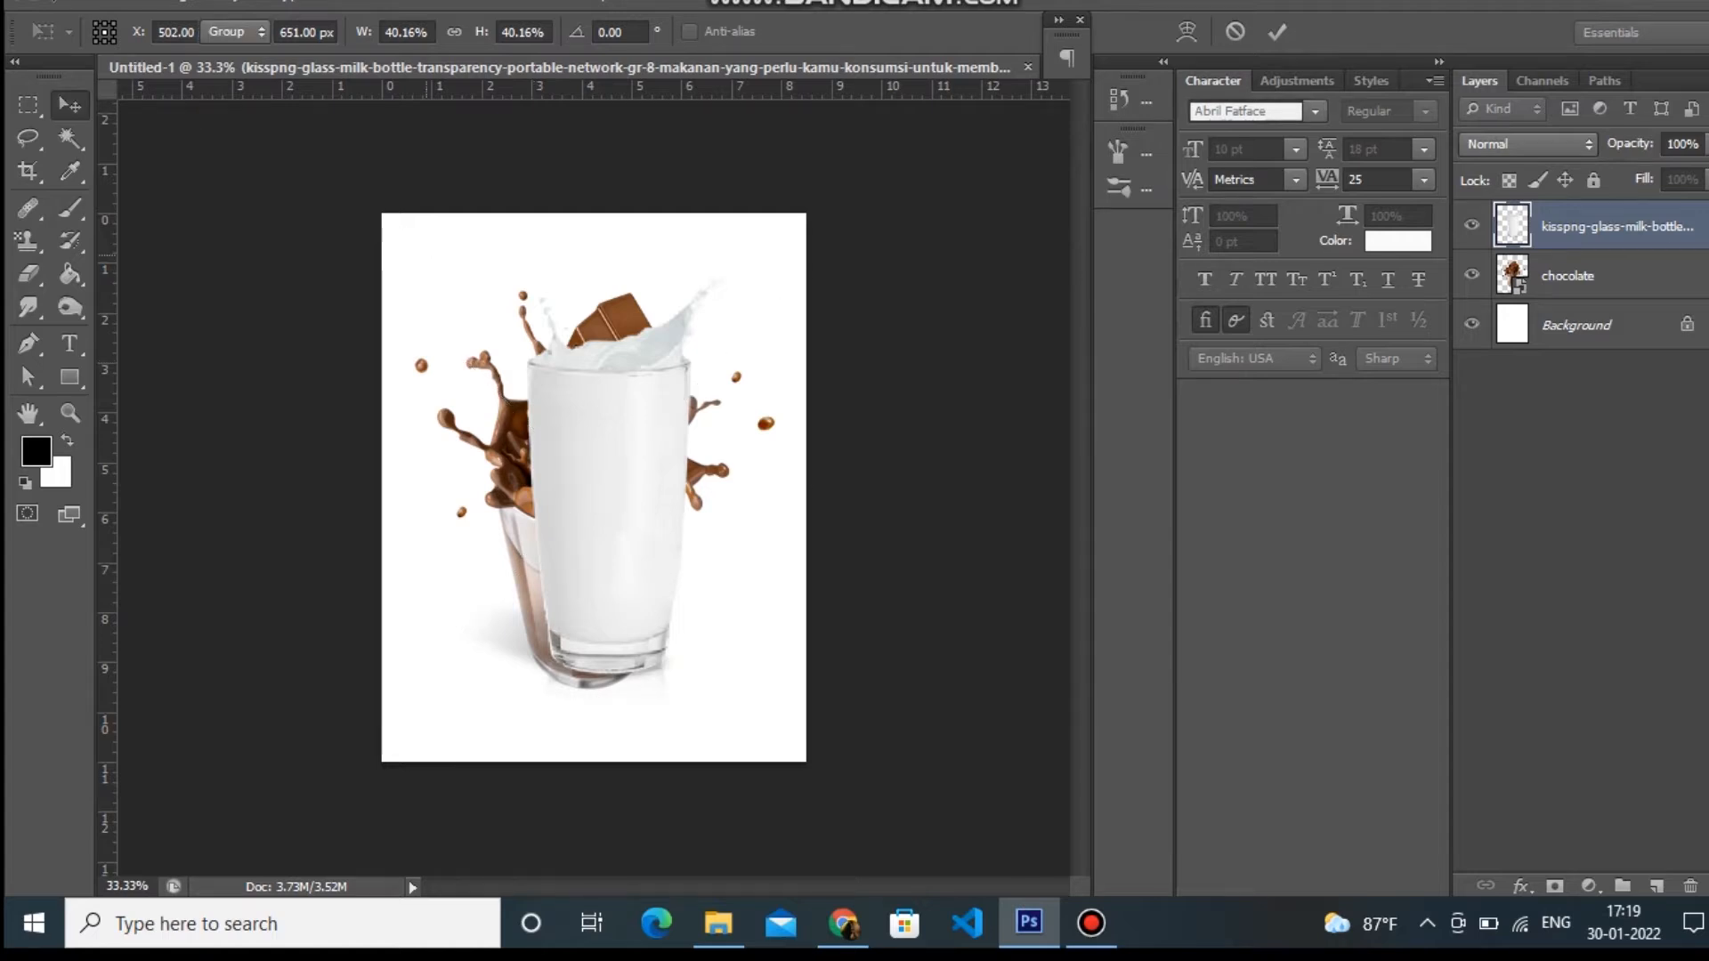
Step: Place the strawbery image from the juvi folder and move its layer directly below the milk glass layer
{"action": "left_click", "coordinate": [78, 5]}
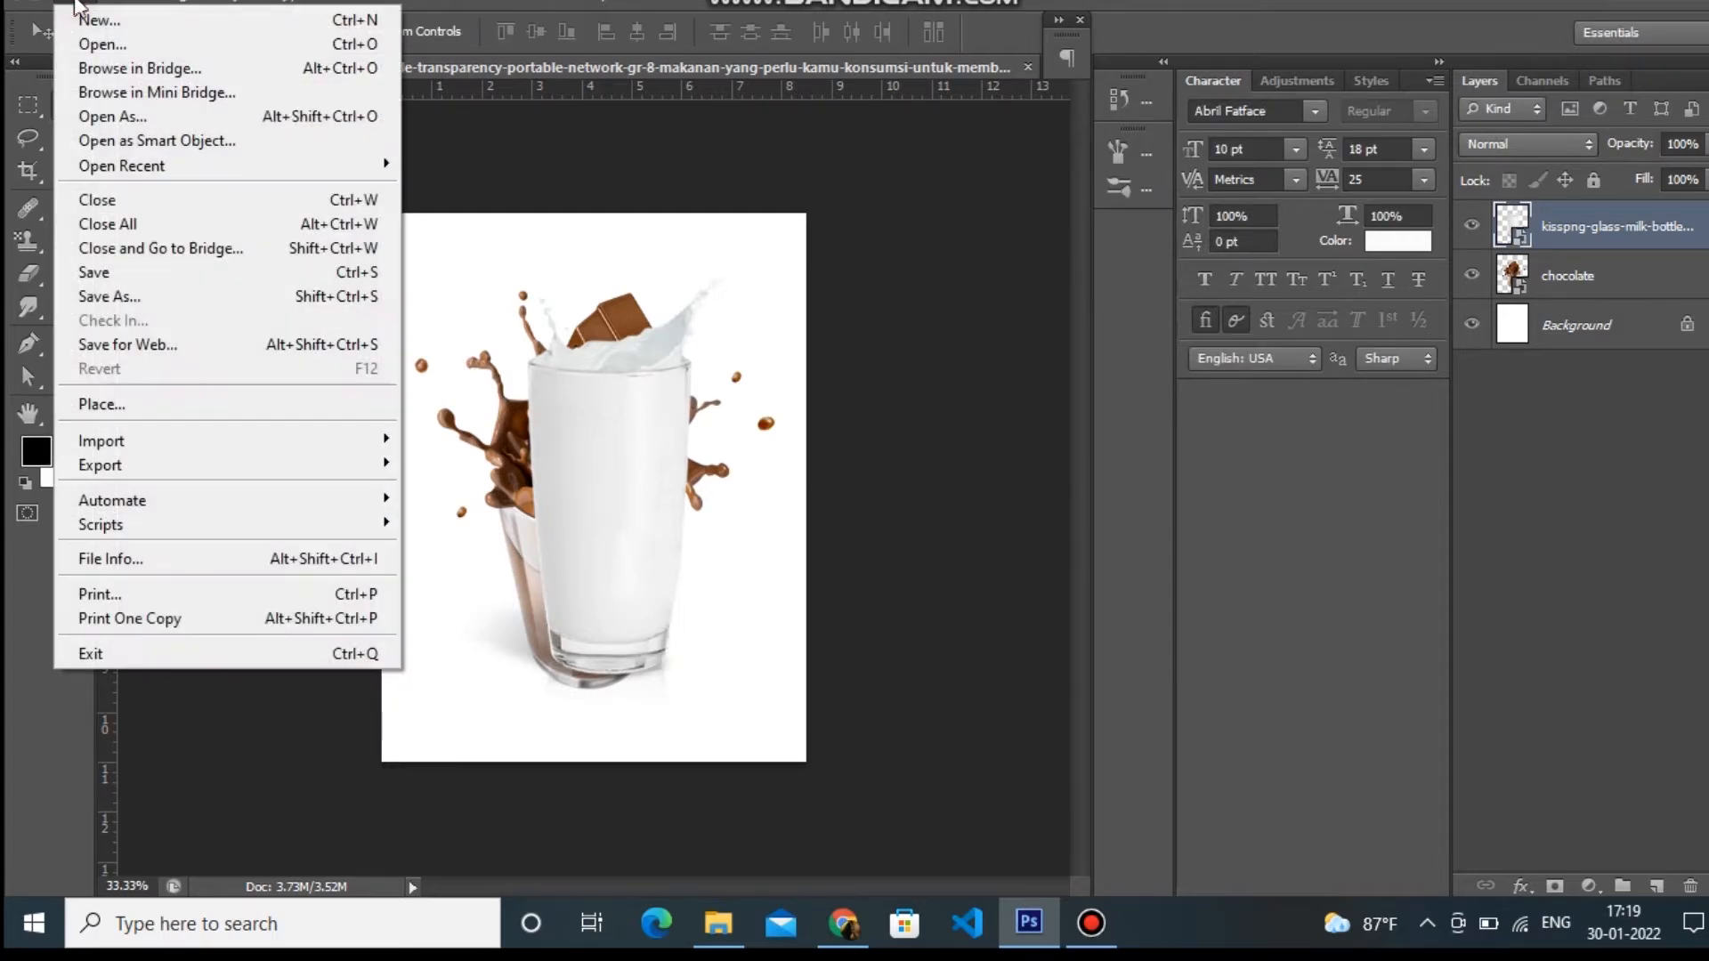
{"action": "left_click", "coordinate": [161, 412]}
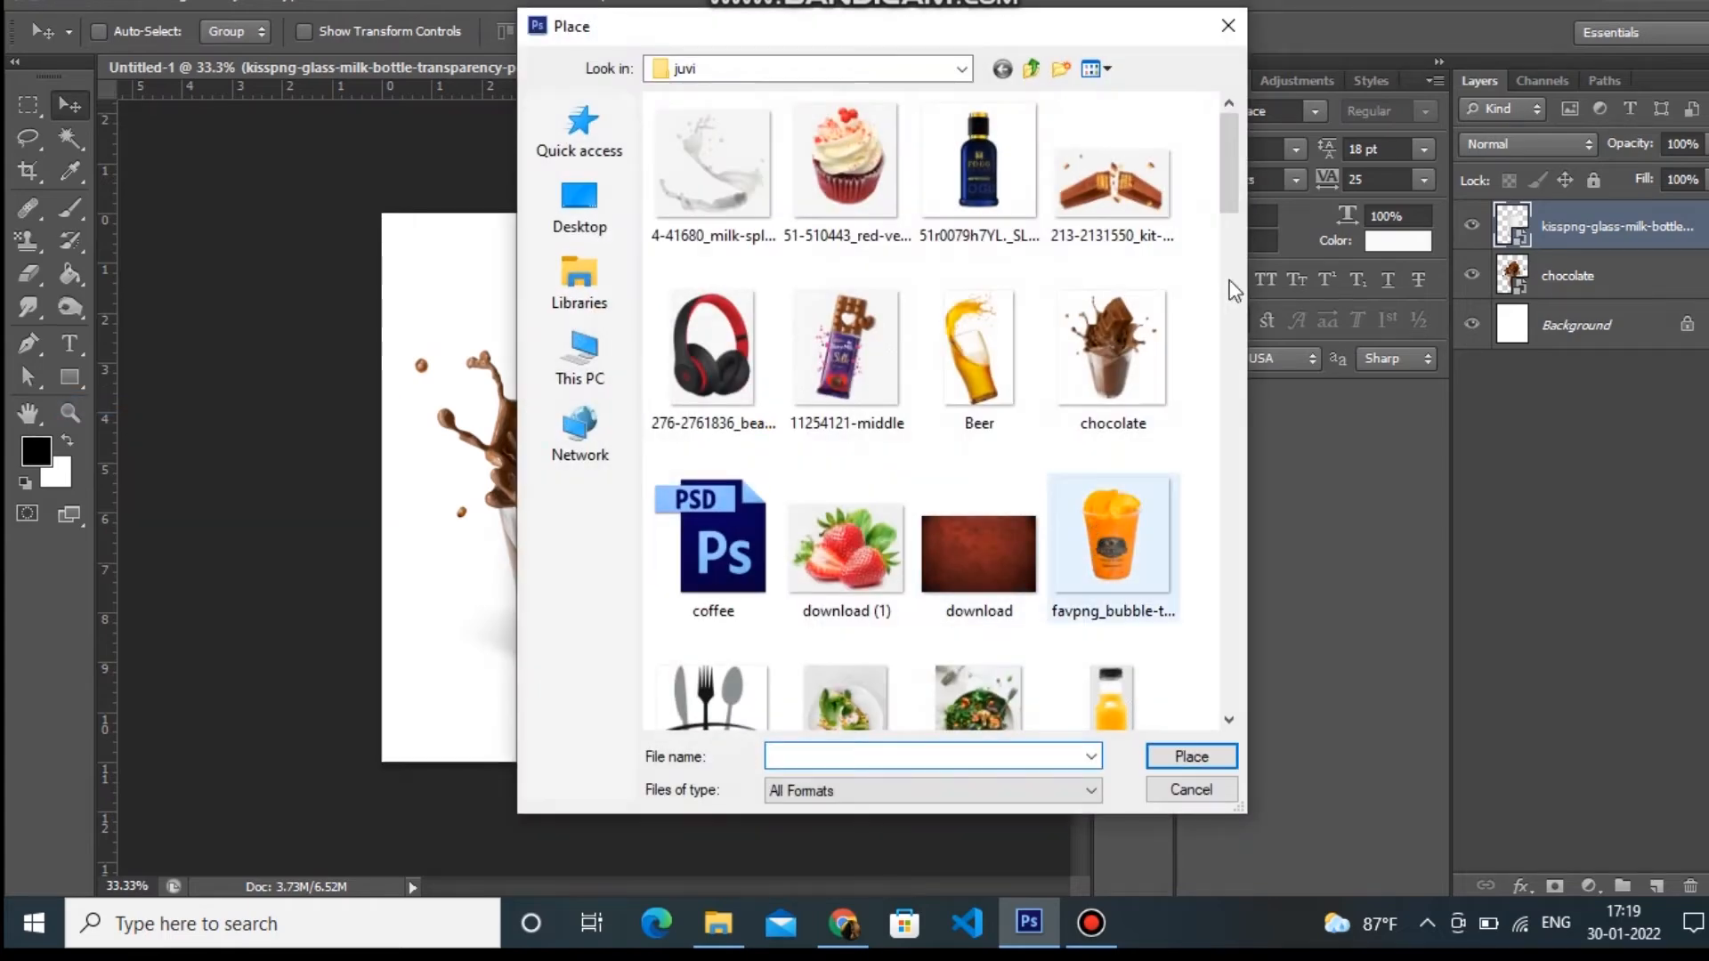
{"action": "left_click_drag", "start_coordinate": [1230, 147], "coordinate": [1225, 593]}
{"action": "left_click", "coordinate": [1023, 614]}
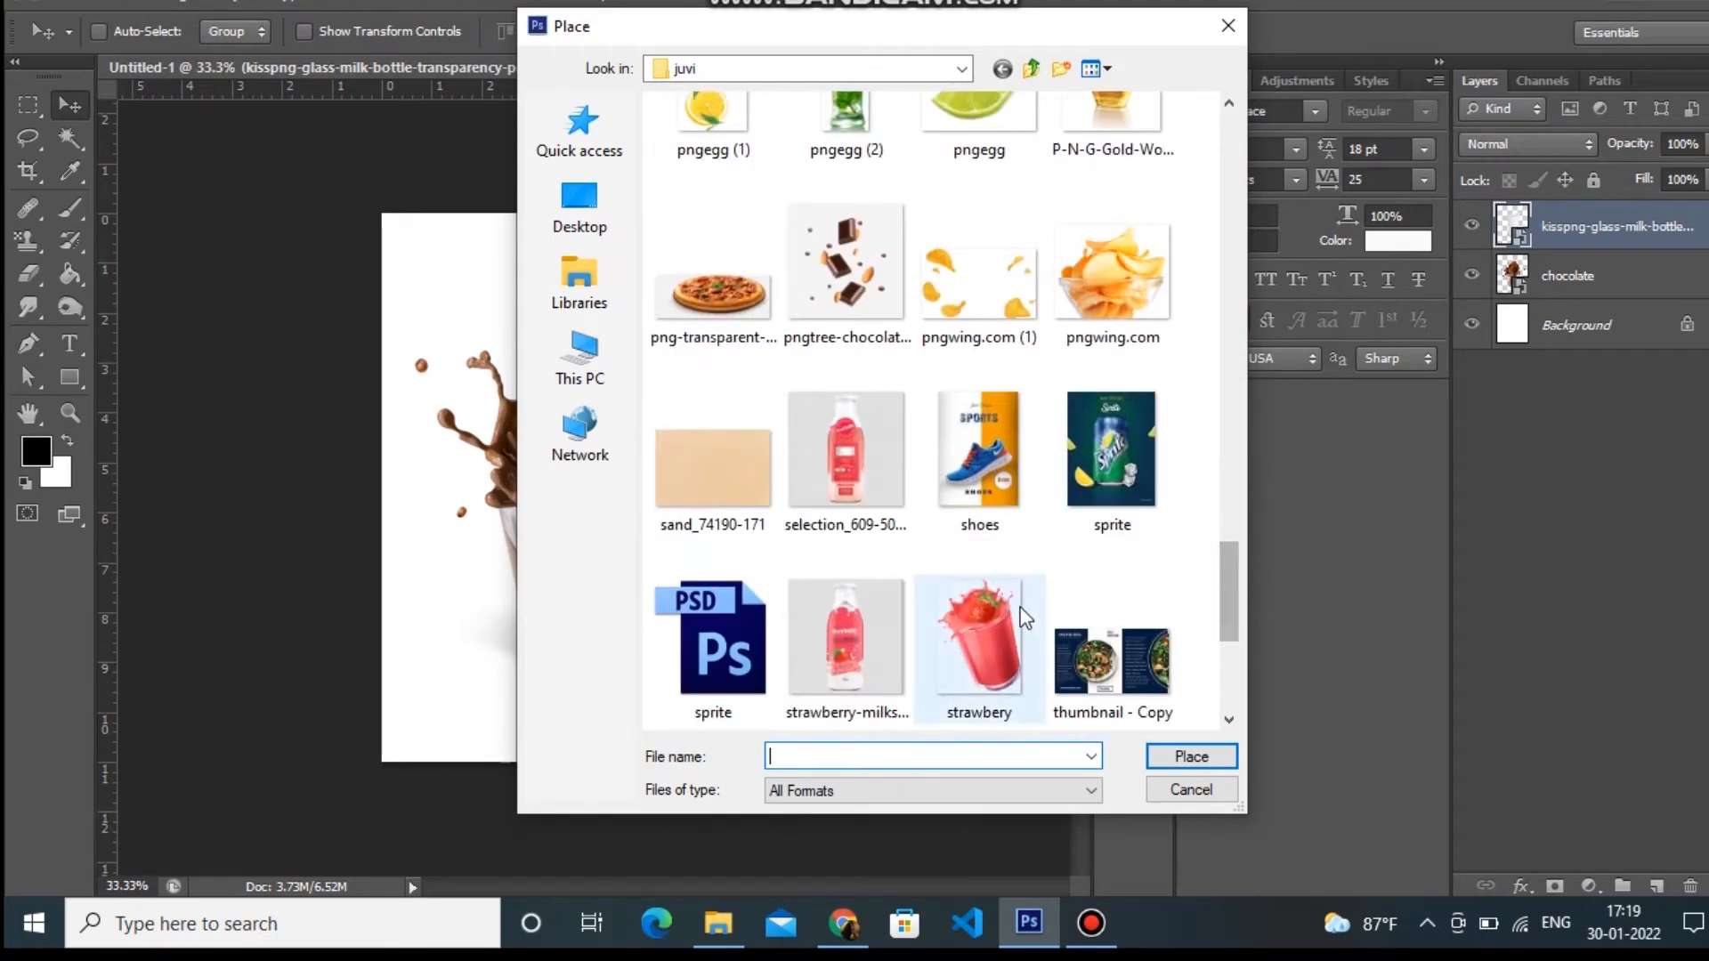
{"action": "left_click", "coordinate": [1219, 765]}
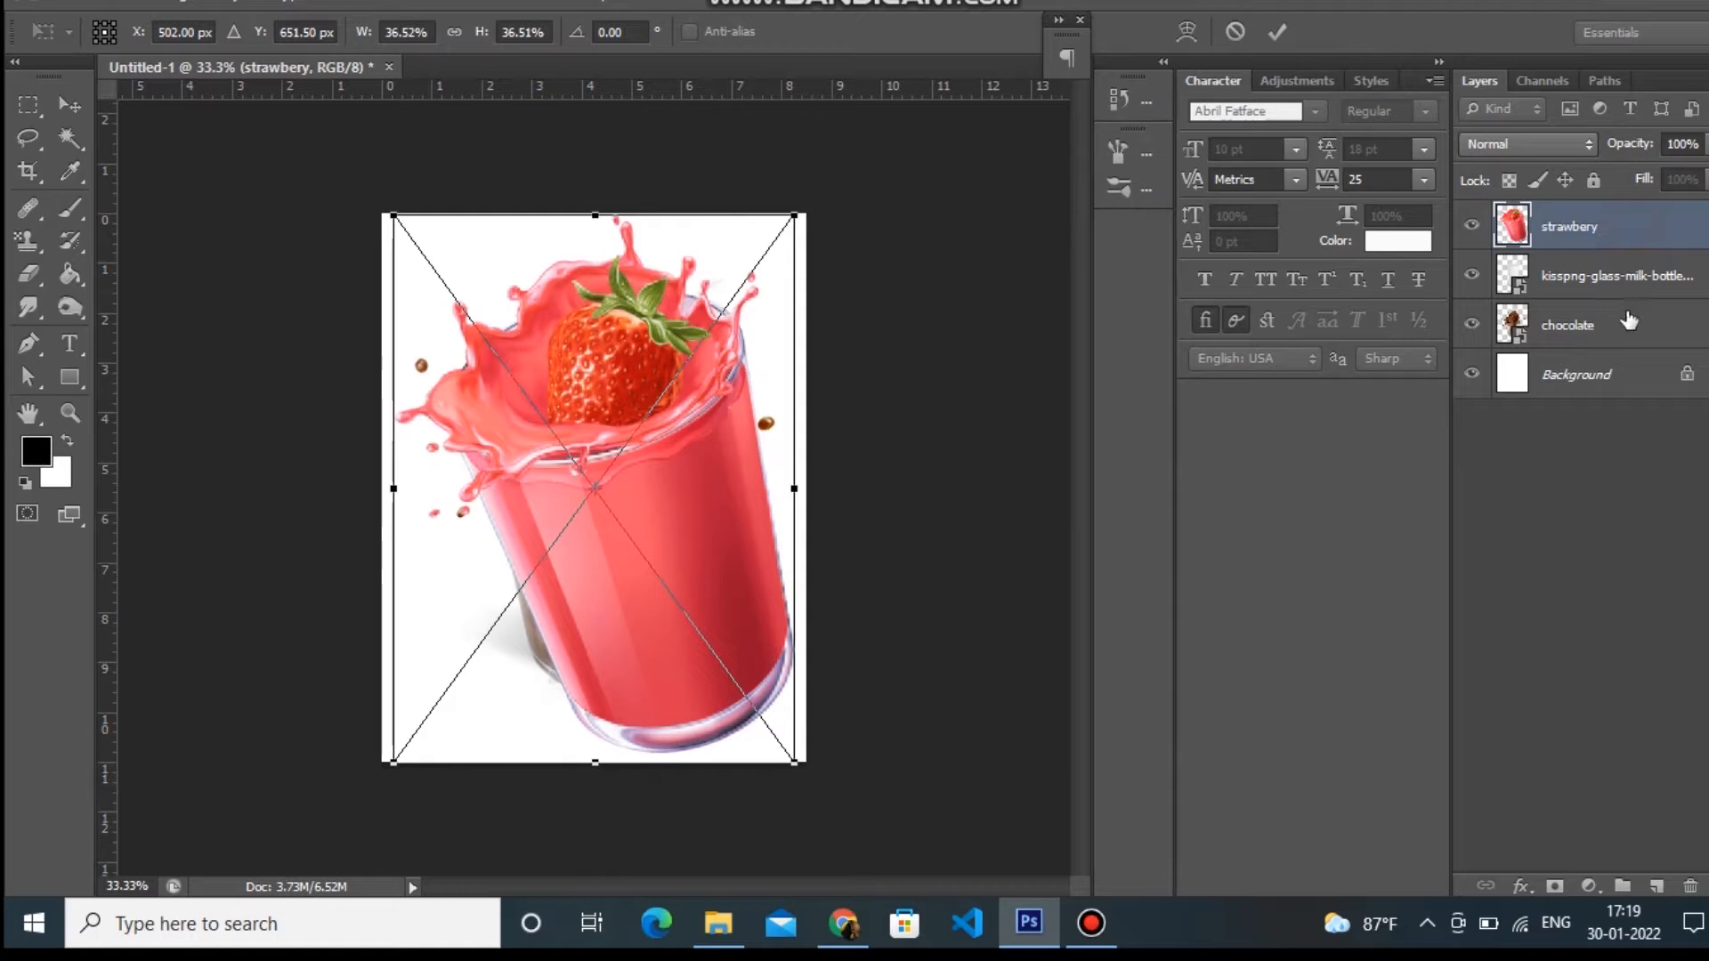
{"action": "key", "text": "Return"}
{"action": "left_click_drag", "start_coordinate": [1595, 221], "coordinate": [1594, 290]}
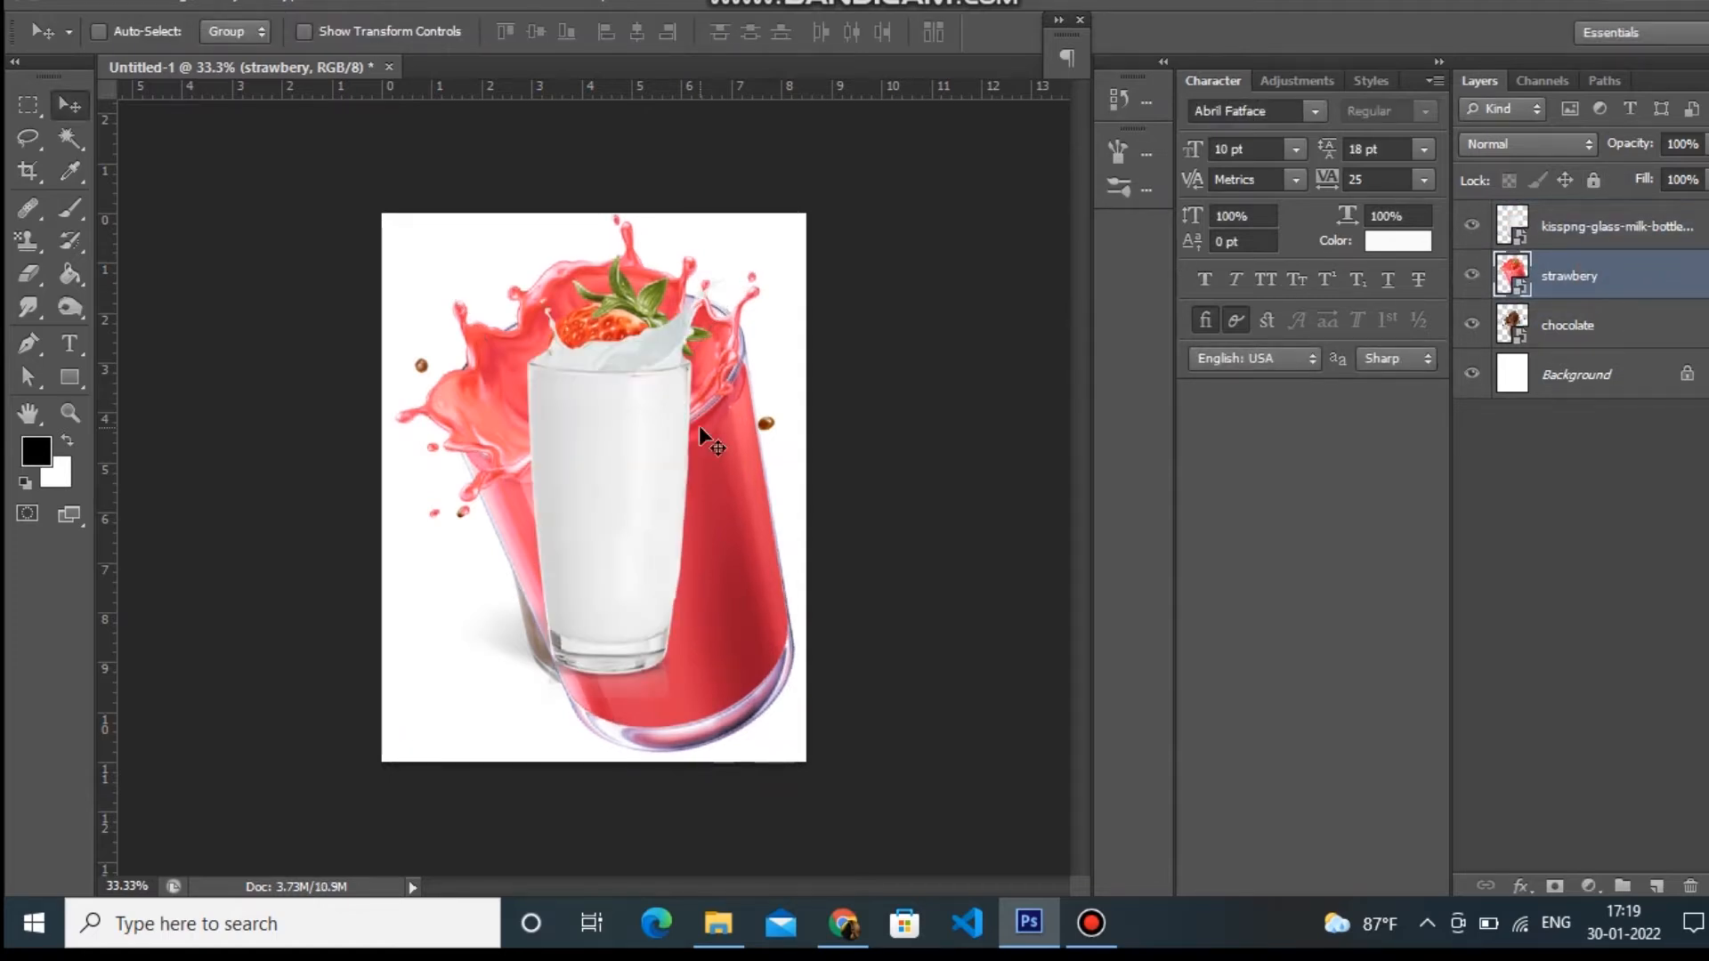
Step: Scale the strawberry glass to about 21% and position it behind the milk glass at the left edge of the canvas
{"action": "key", "text": "ctrl+t"}
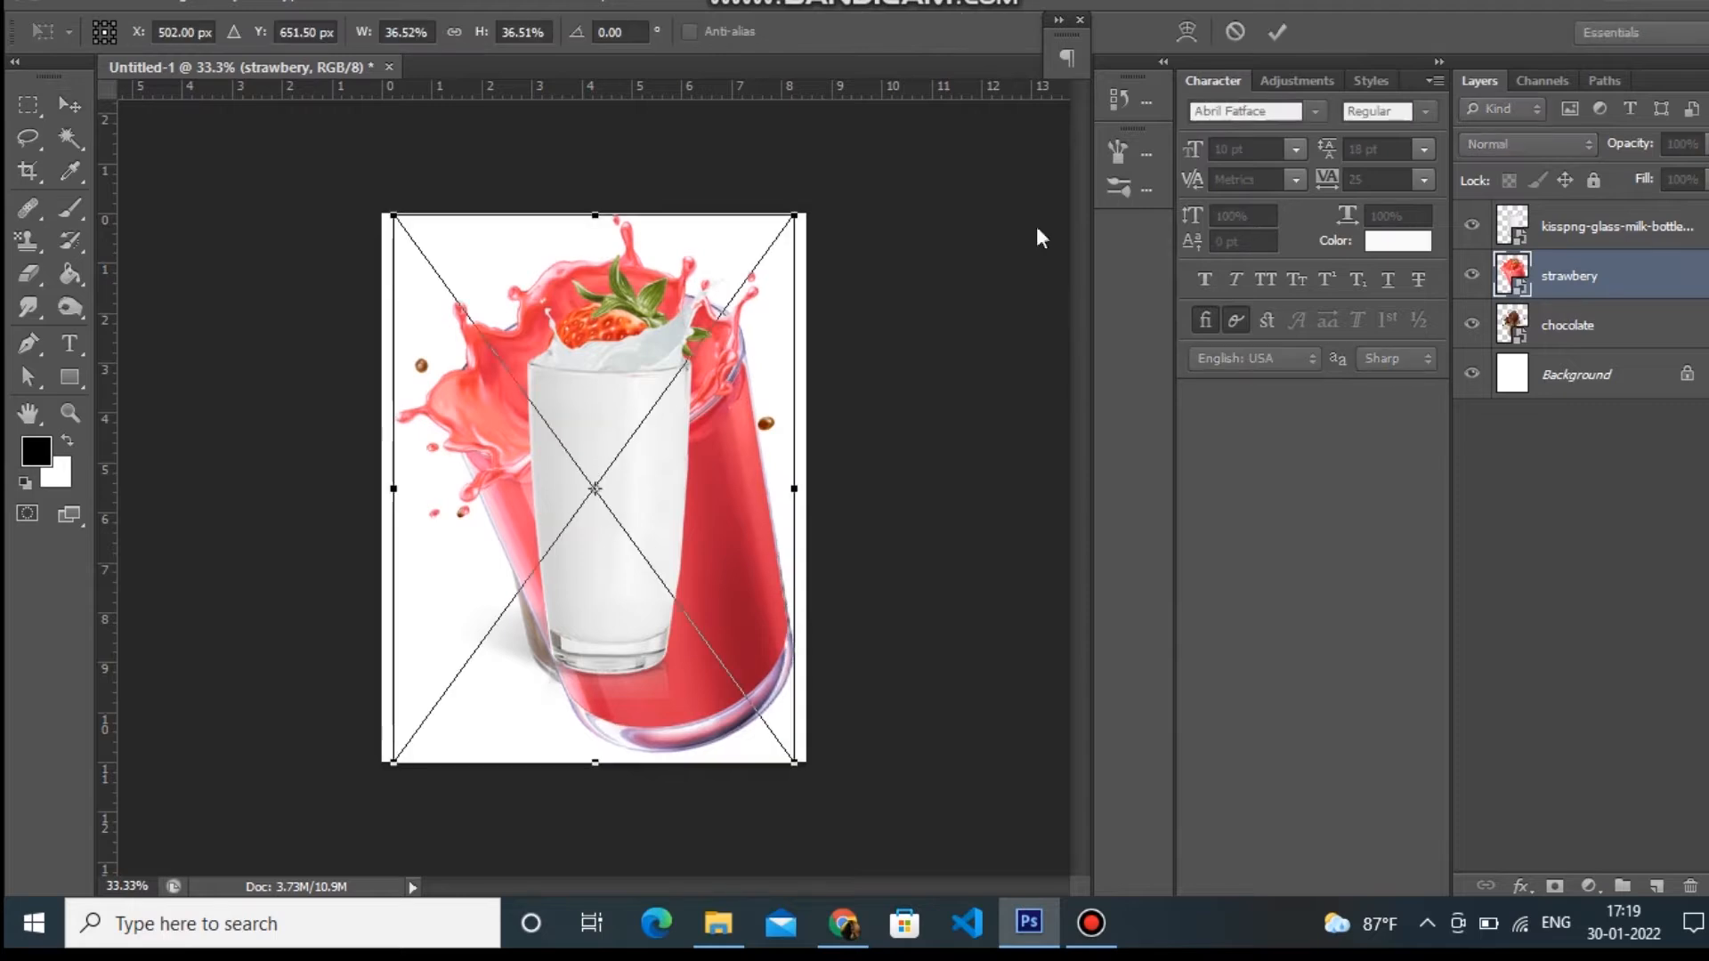
{"action": "left_click_drag", "start_coordinate": [391, 217], "coordinate": [476, 327]}
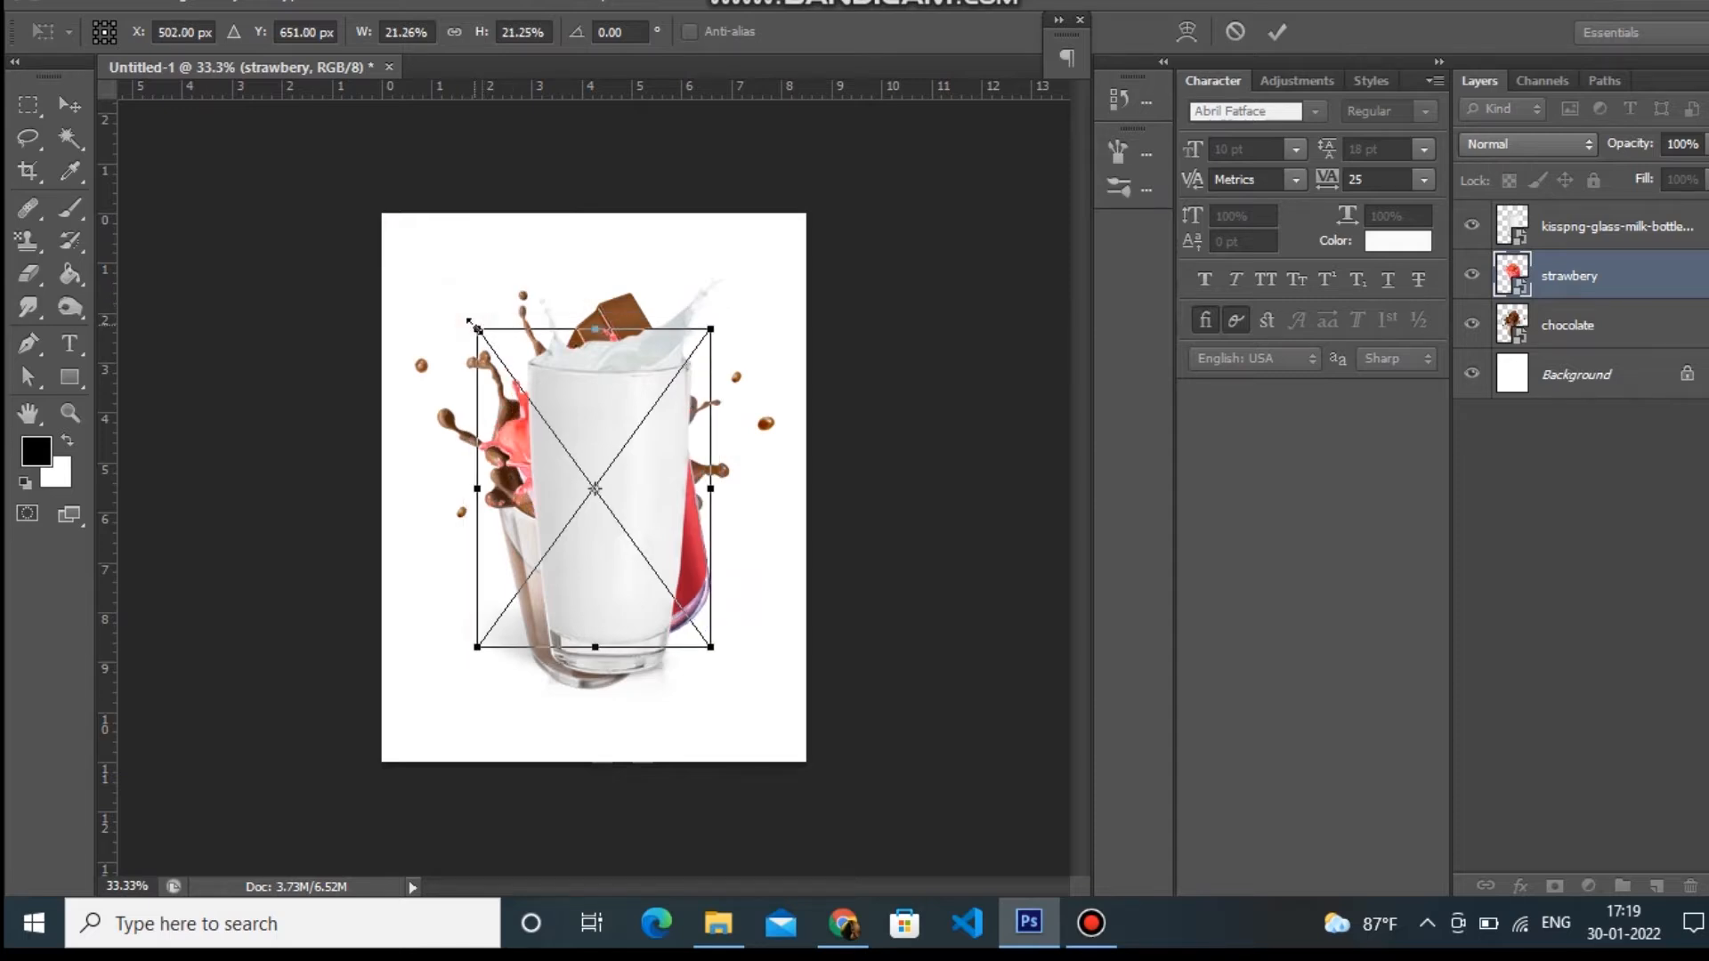
{"action": "left_click_drag", "start_coordinate": [570, 410], "coordinate": [473, 412]}
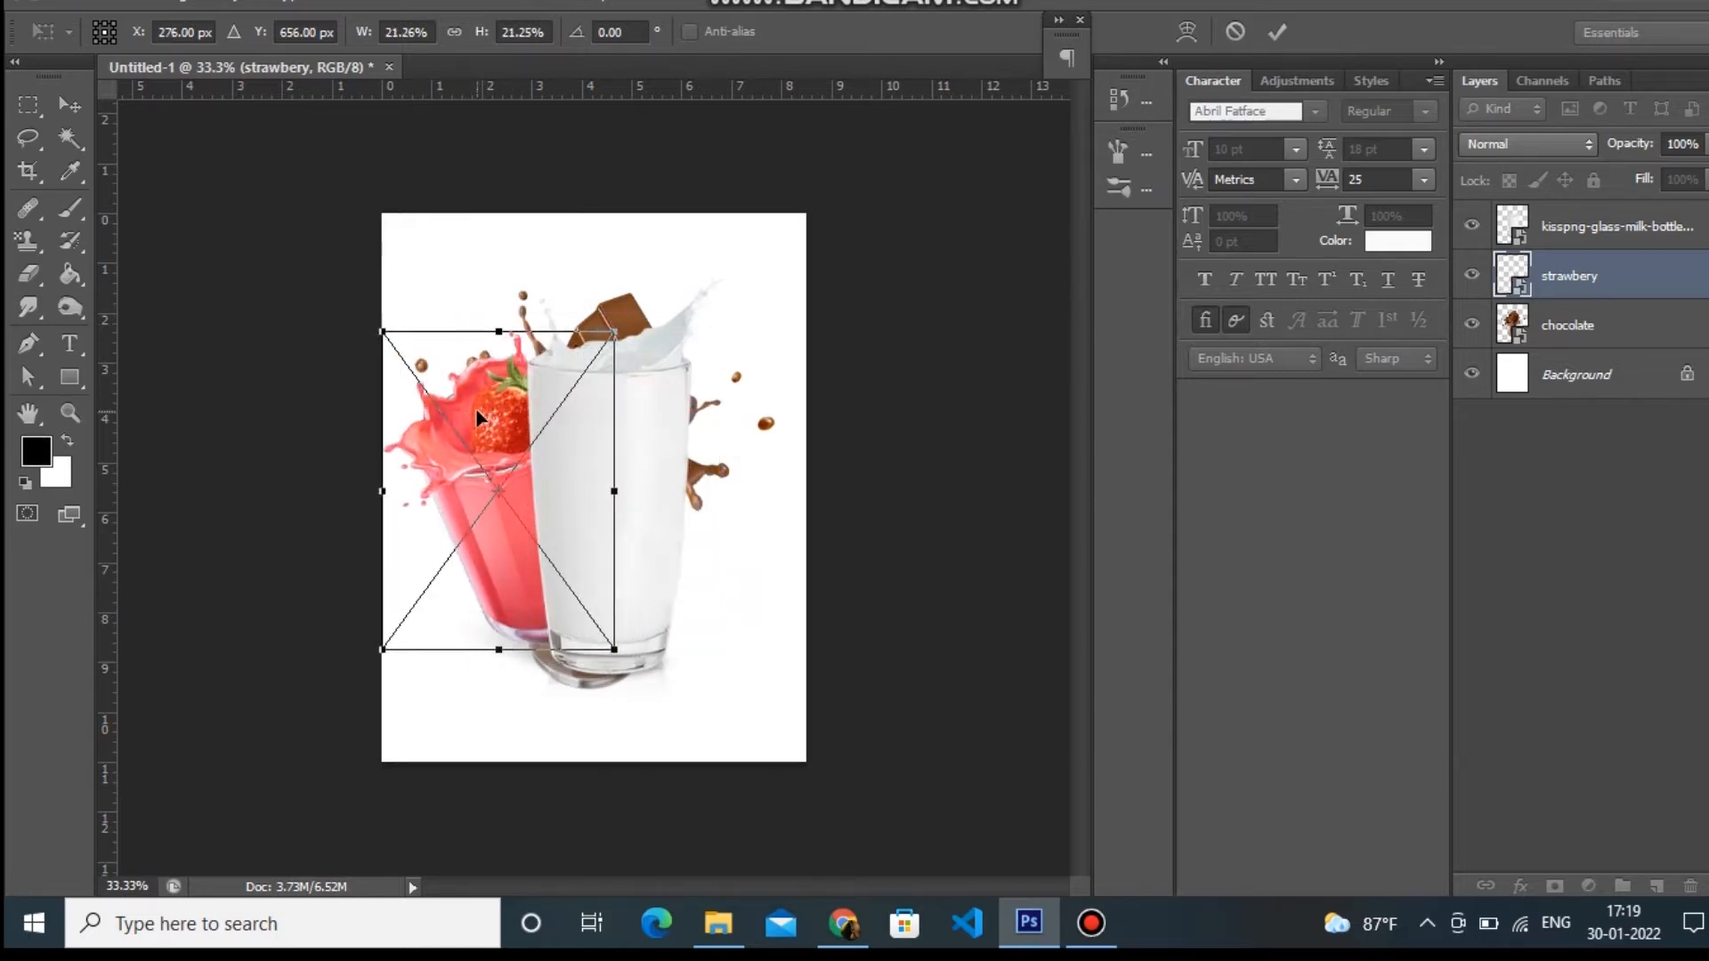
{"action": "key", "text": "Return"}
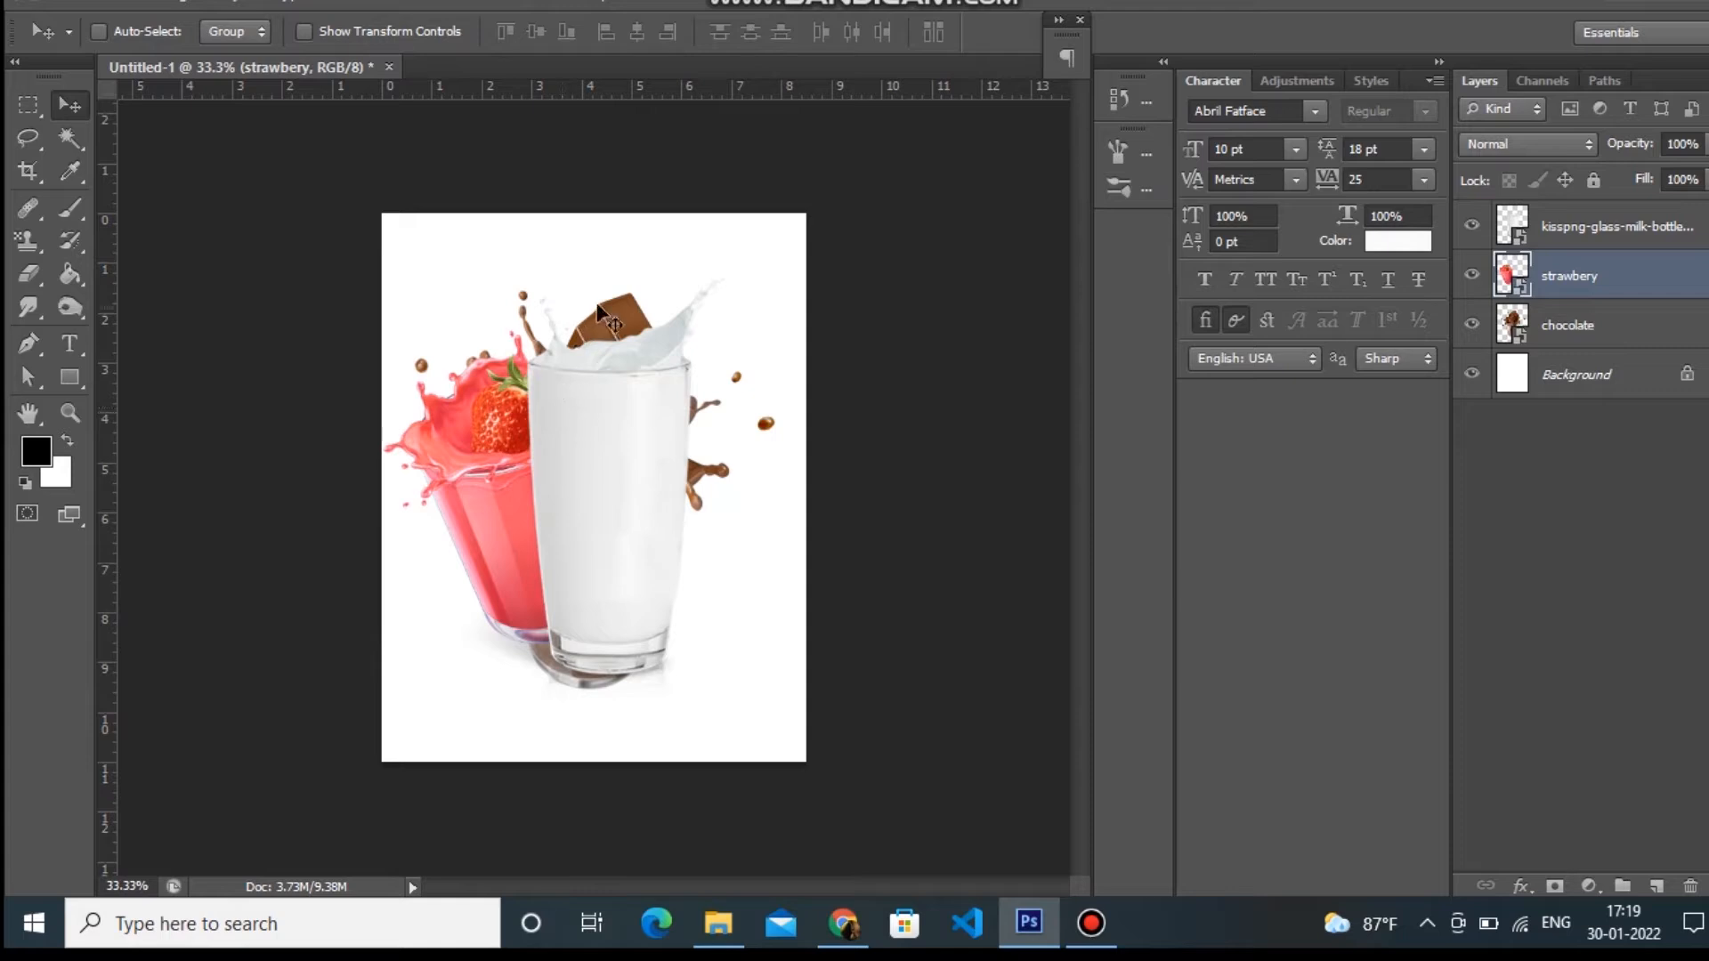
Step: Move the chocolate glass to the right behind the milk glass, scale it to about 18.7% and rotate it about 3.8° clockwise
{"action": "right_click", "coordinate": [612, 318]}
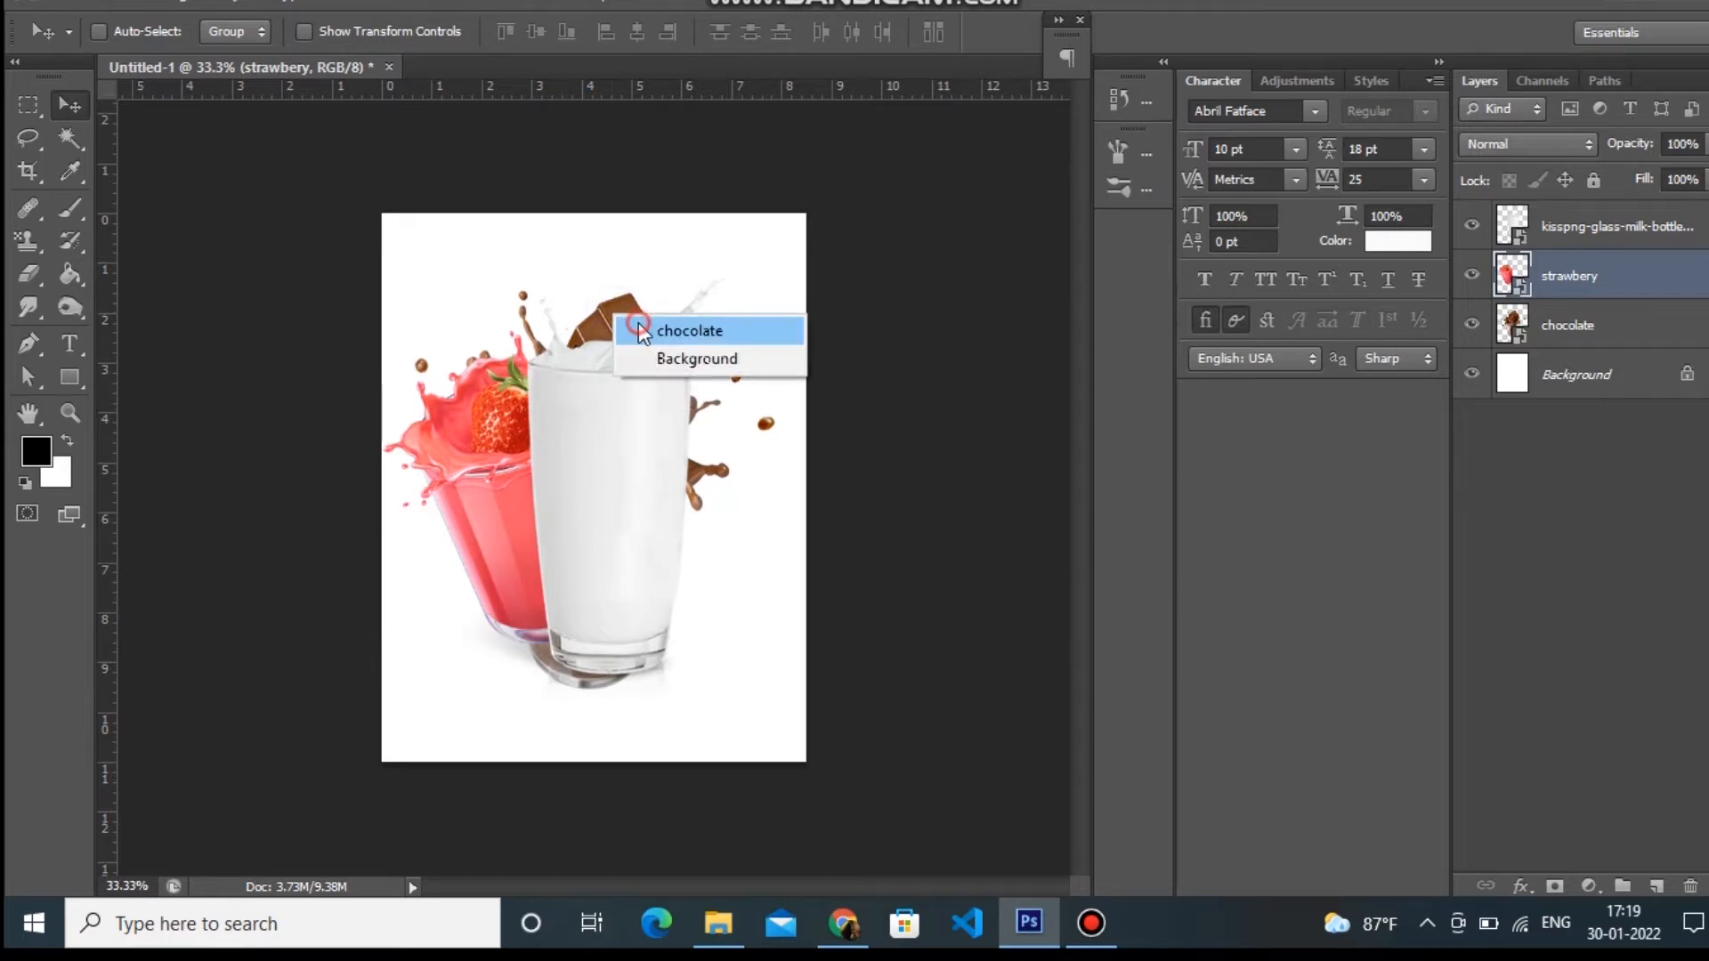
{"action": "left_click", "coordinate": [681, 331]}
{"action": "left_click_drag", "start_coordinate": [705, 329], "coordinate": [723, 320]}
{"action": "key", "text": "ctrl+t"}
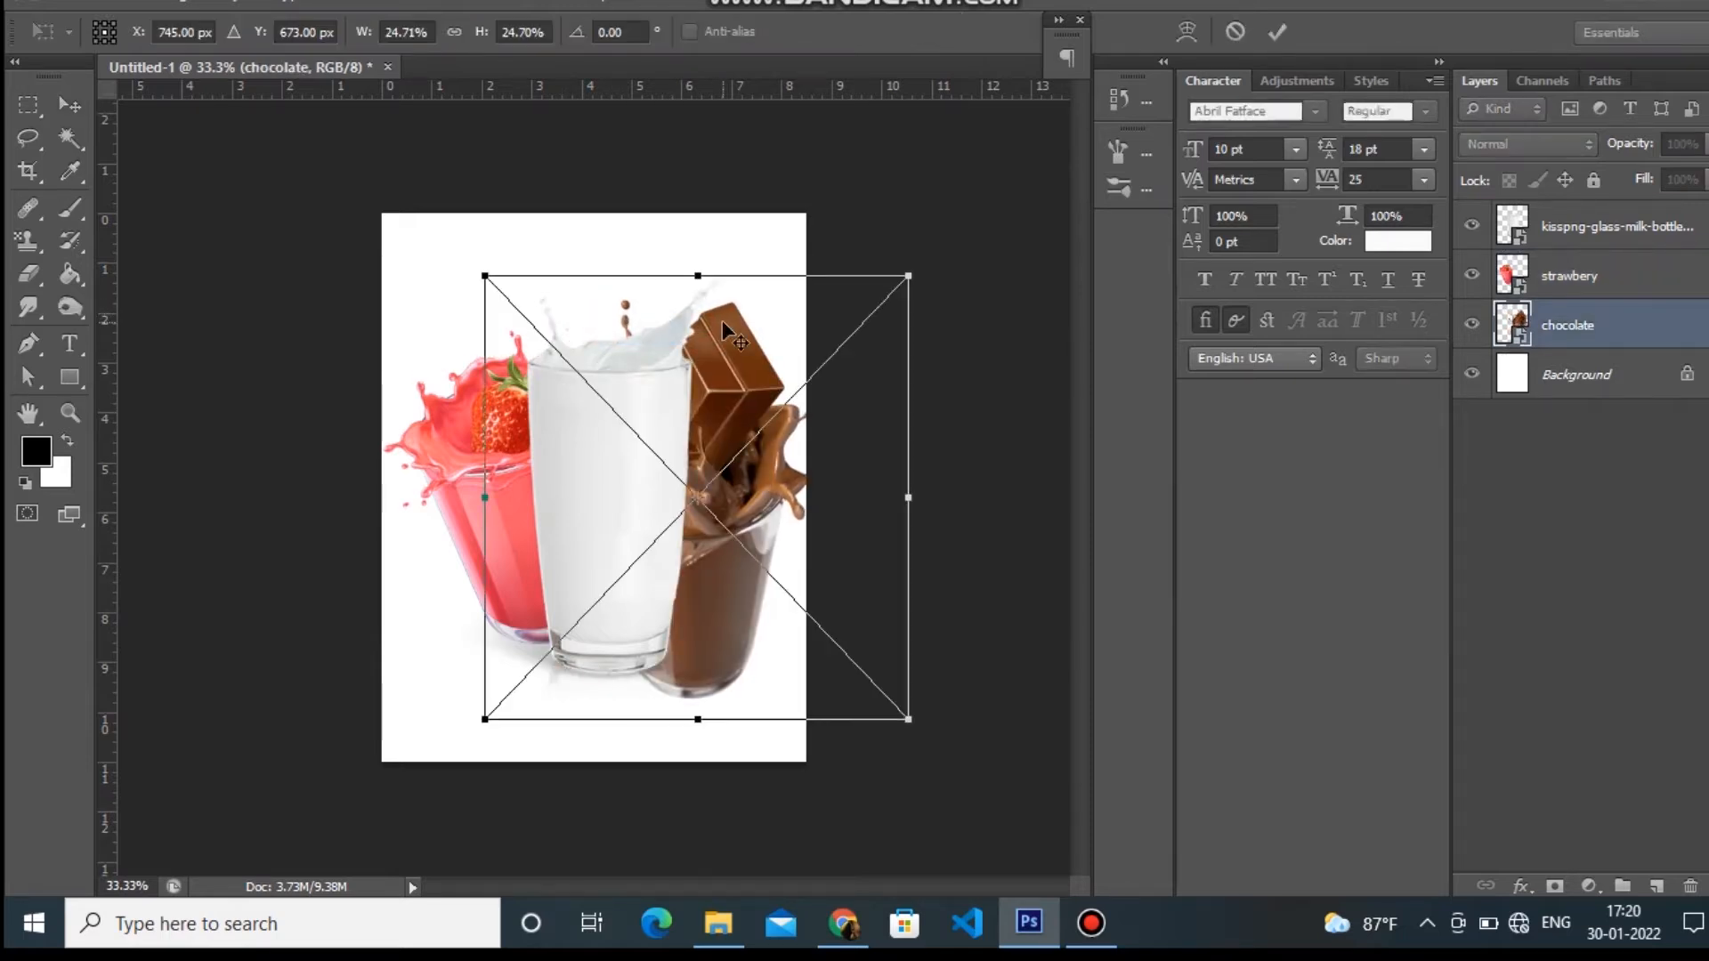
{"action": "left_click_drag", "start_coordinate": [483, 275], "coordinate": [537, 330]}
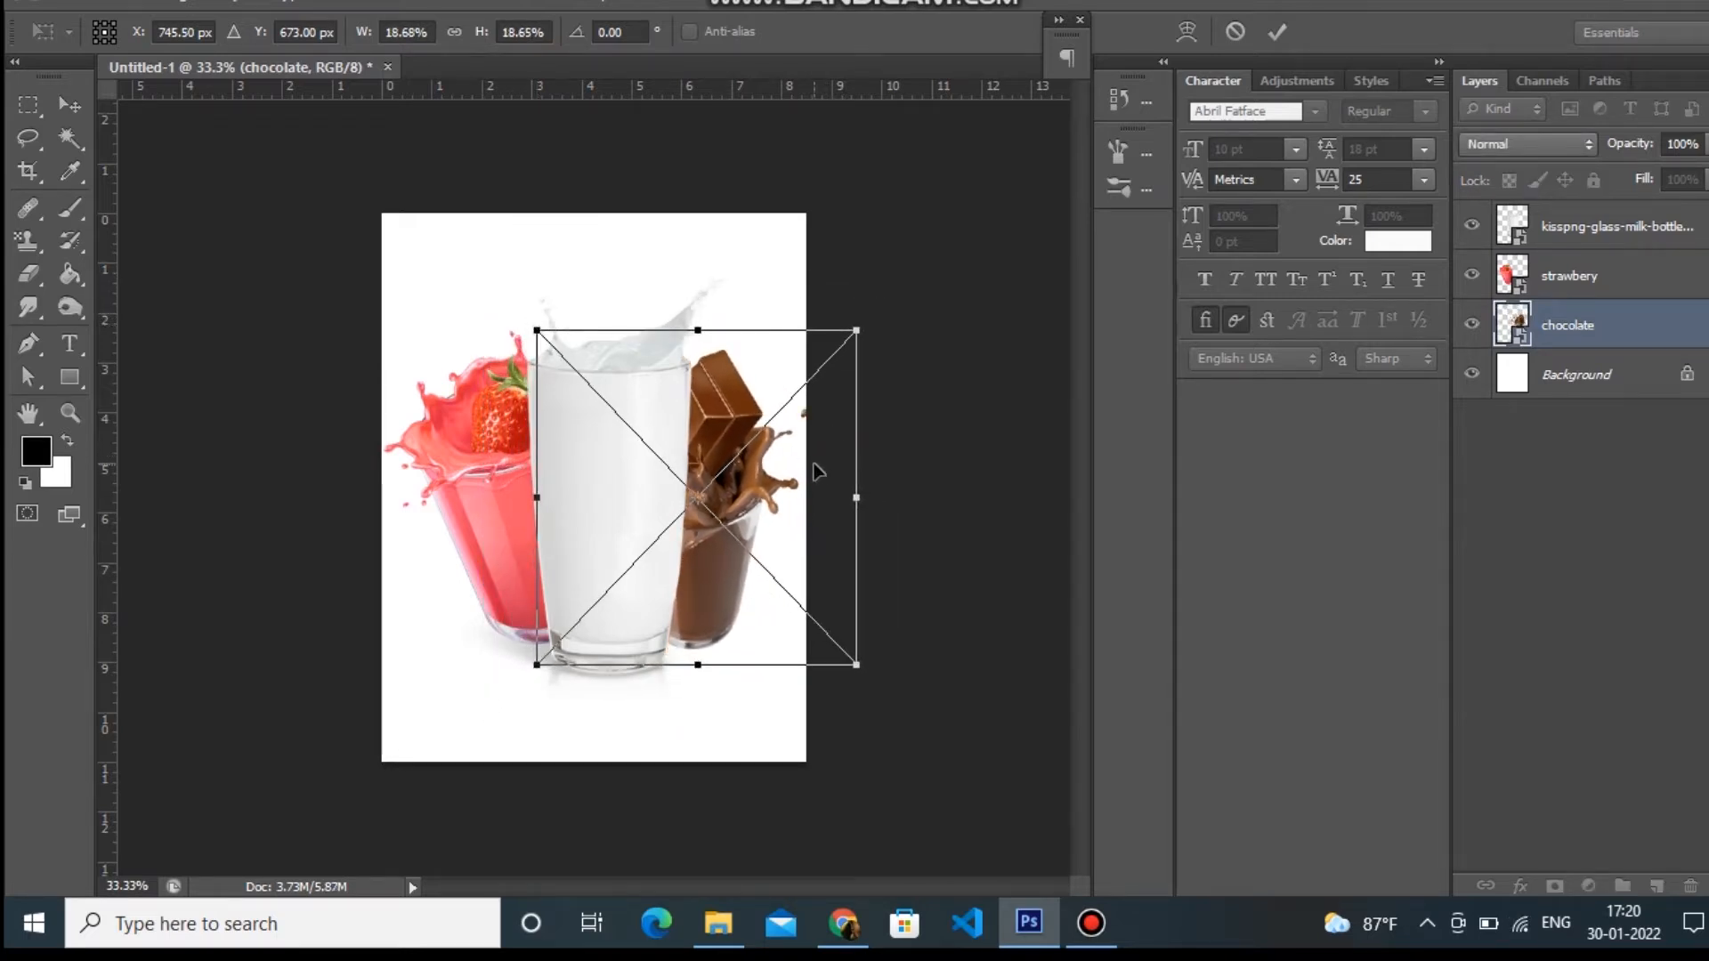
{"action": "left_click_drag", "start_coordinate": [906, 641], "coordinate": [907, 666]}
{"action": "left_click_drag", "start_coordinate": [758, 511], "coordinate": [755, 500]}
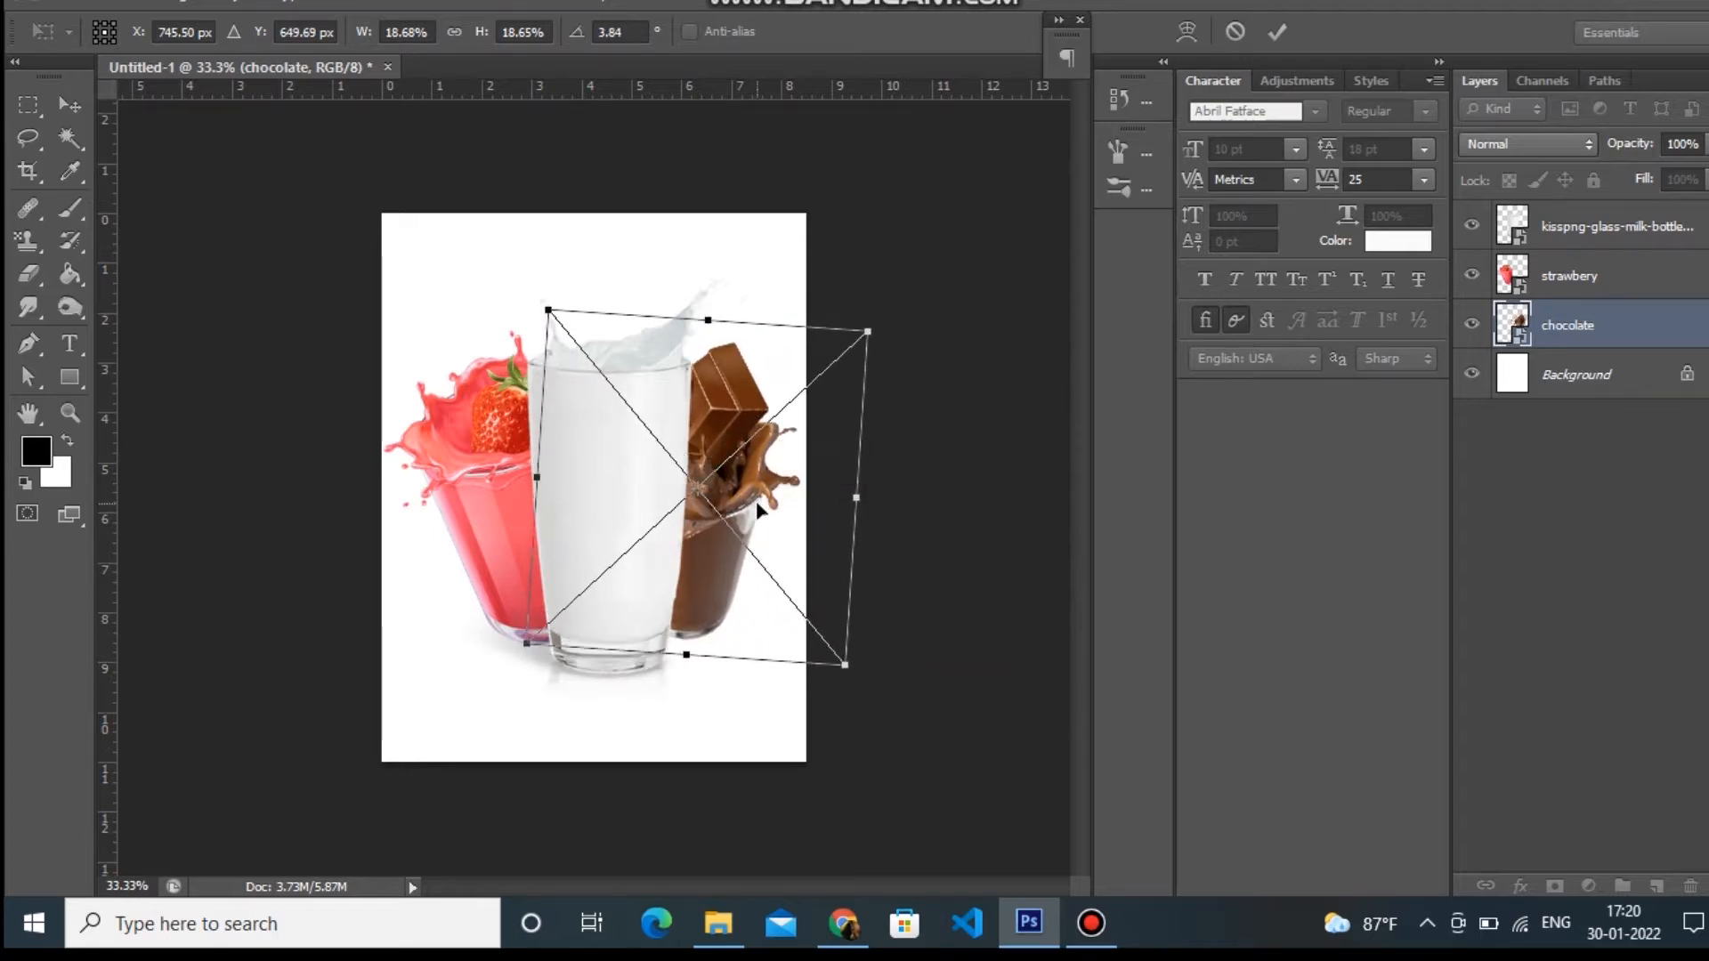
{"action": "key", "text": "Return"}
Step: Warp the chocolate glass, stretching its lower and upper edges outwards and bringing more of it out beside the milk glass
{"action": "key", "text": "ctrl+plus"}
{"action": "key", "text": "ctrl+plus"}
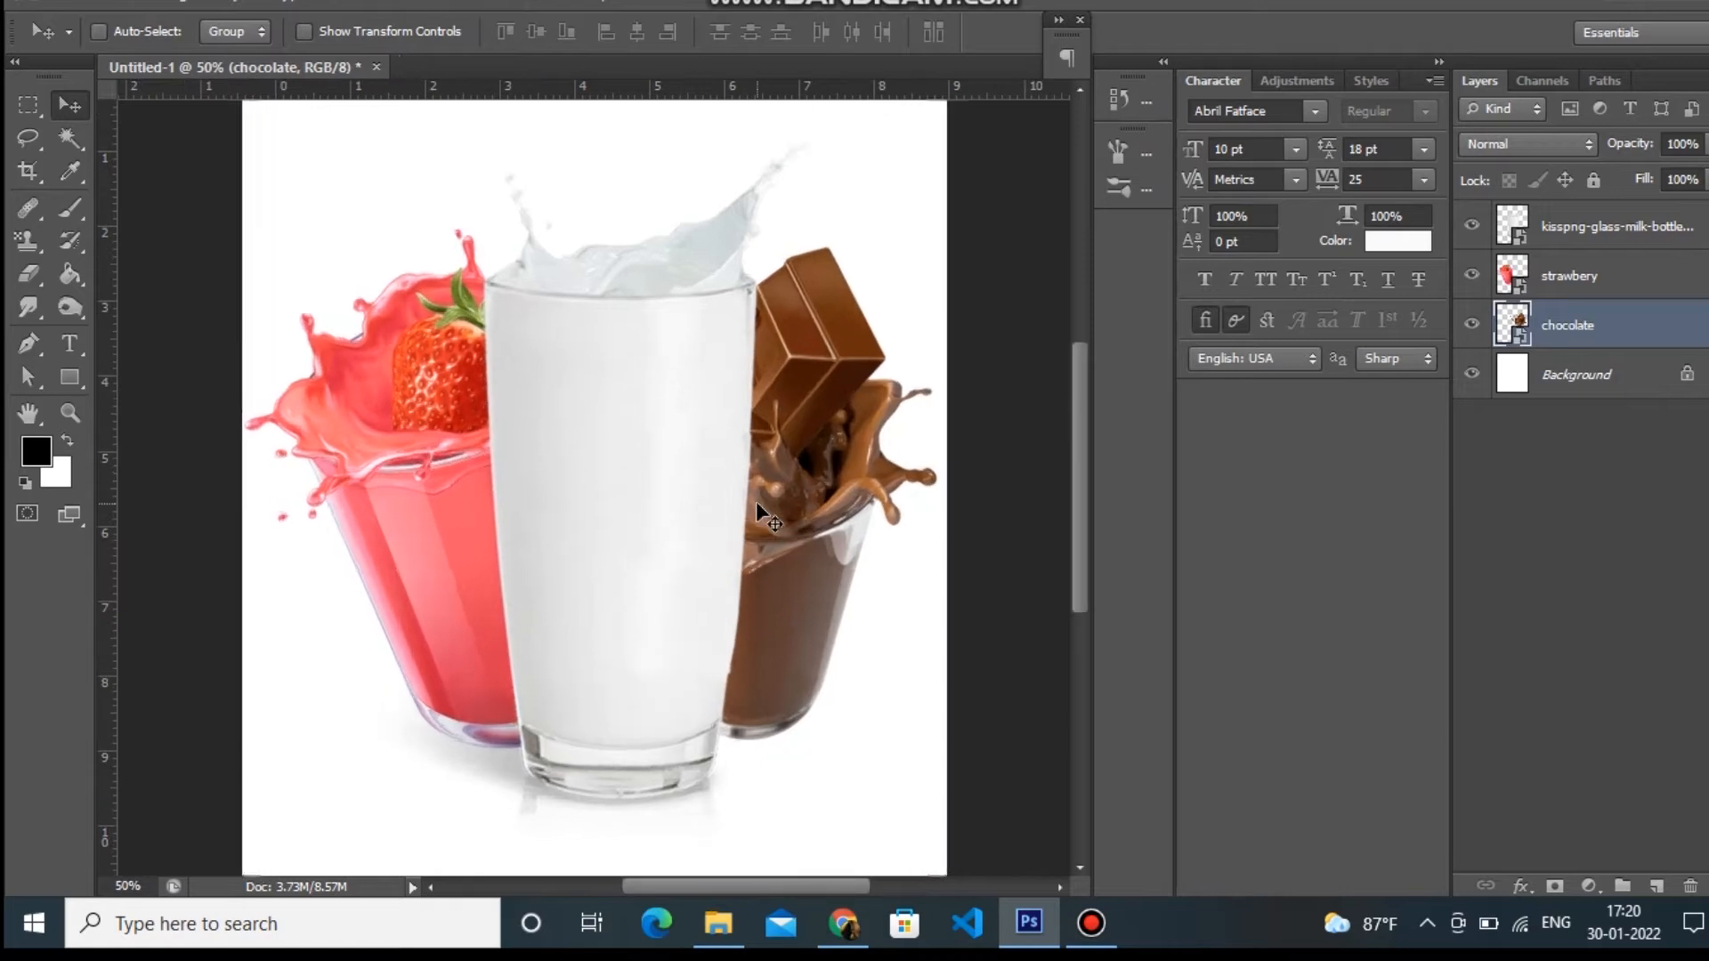
{"action": "right_click", "coordinate": [807, 642]}
{"action": "left_click", "coordinate": [828, 660]}
{"action": "key", "text": "ctrl+t"}
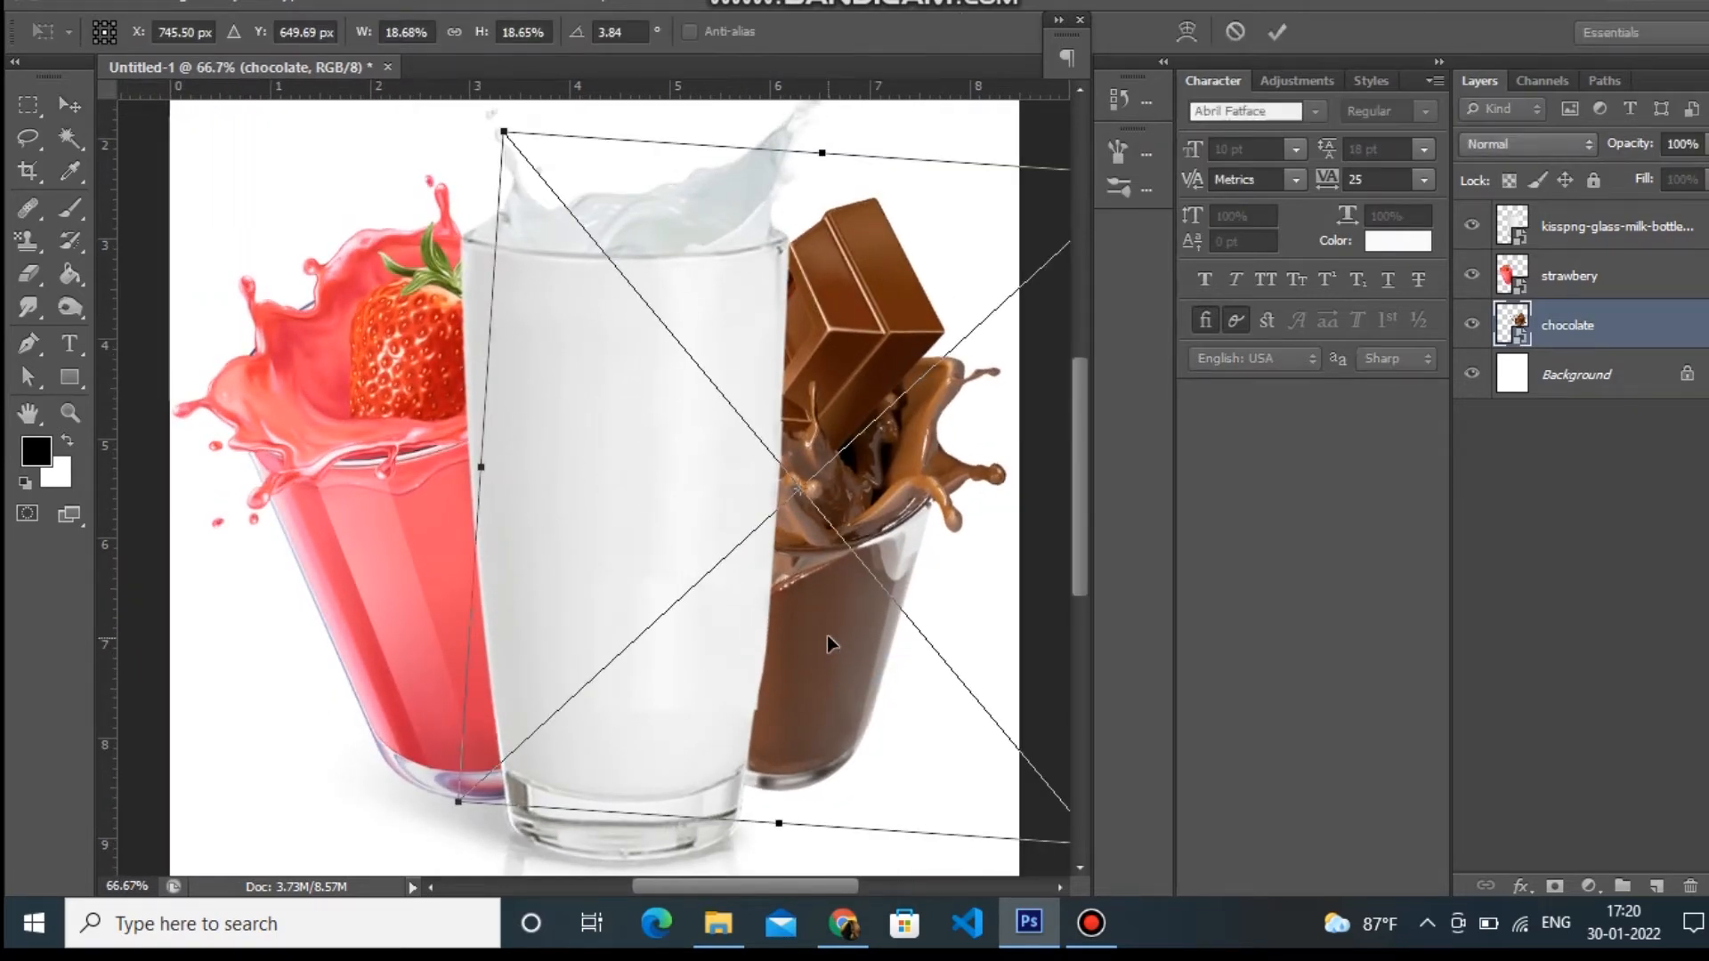
{"action": "right_click", "coordinate": [828, 641]}
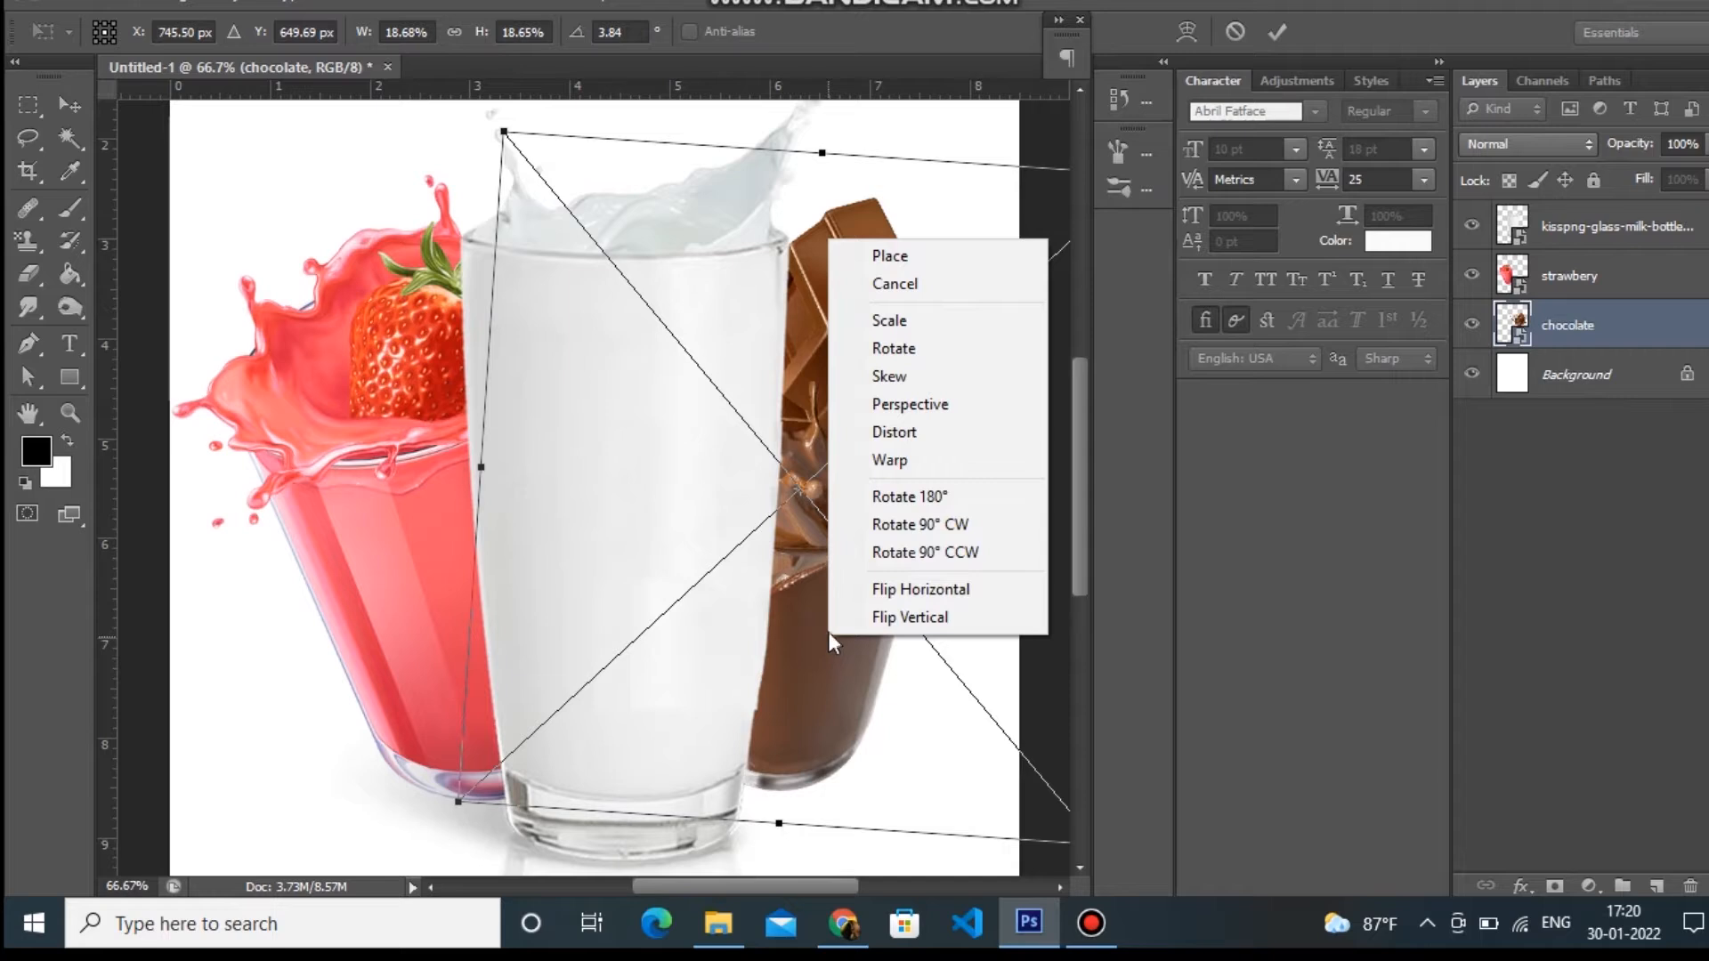
{"action": "left_click", "coordinate": [917, 461]}
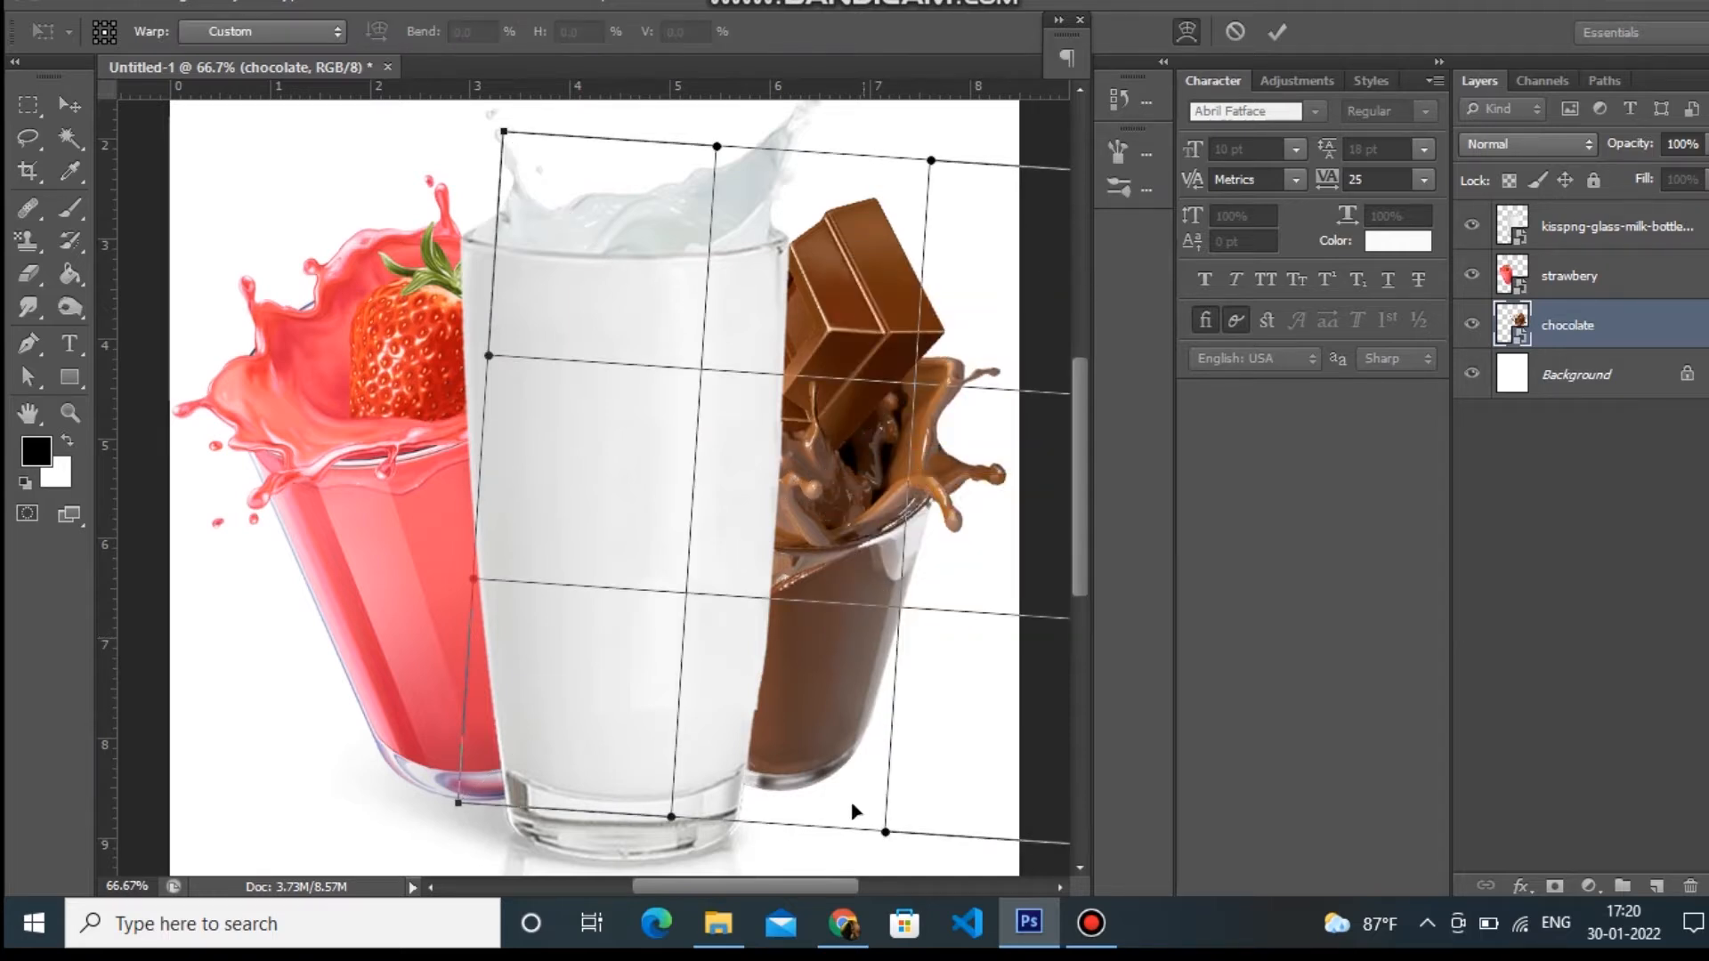
{"action": "left_click_drag", "start_coordinate": [885, 835], "coordinate": [887, 852]}
{"action": "left_click_drag", "start_coordinate": [673, 821], "coordinate": [675, 839]}
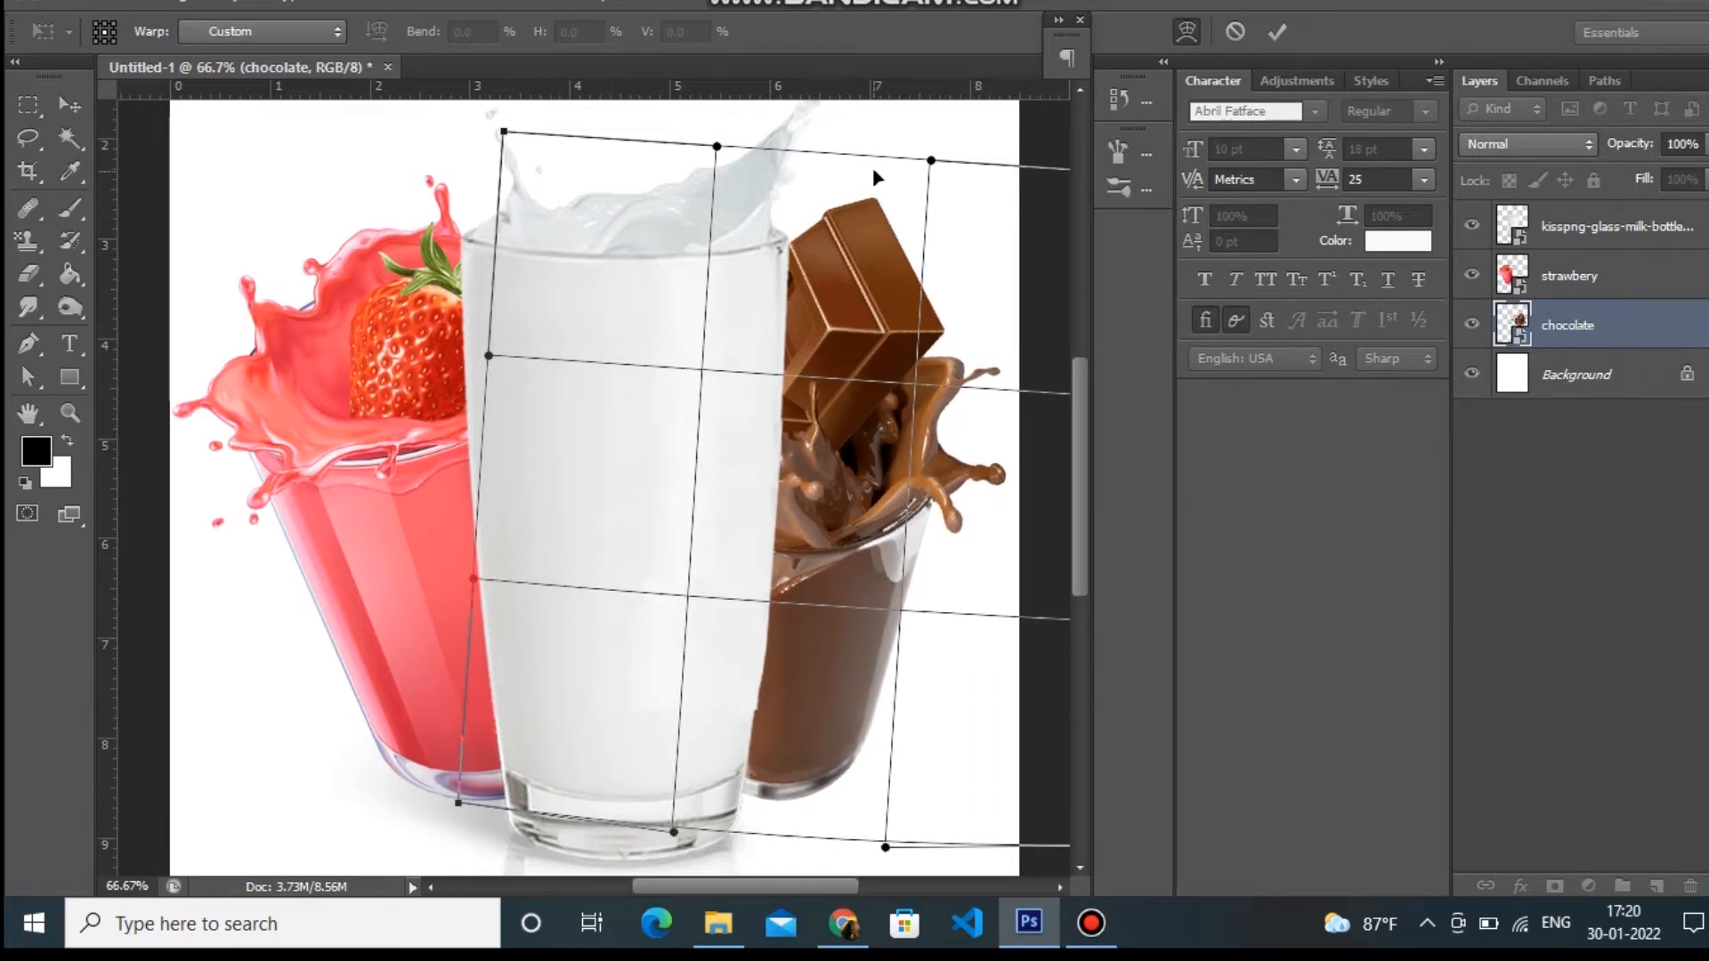
{"action": "left_click_drag", "start_coordinate": [875, 160], "coordinate": [874, 155]}
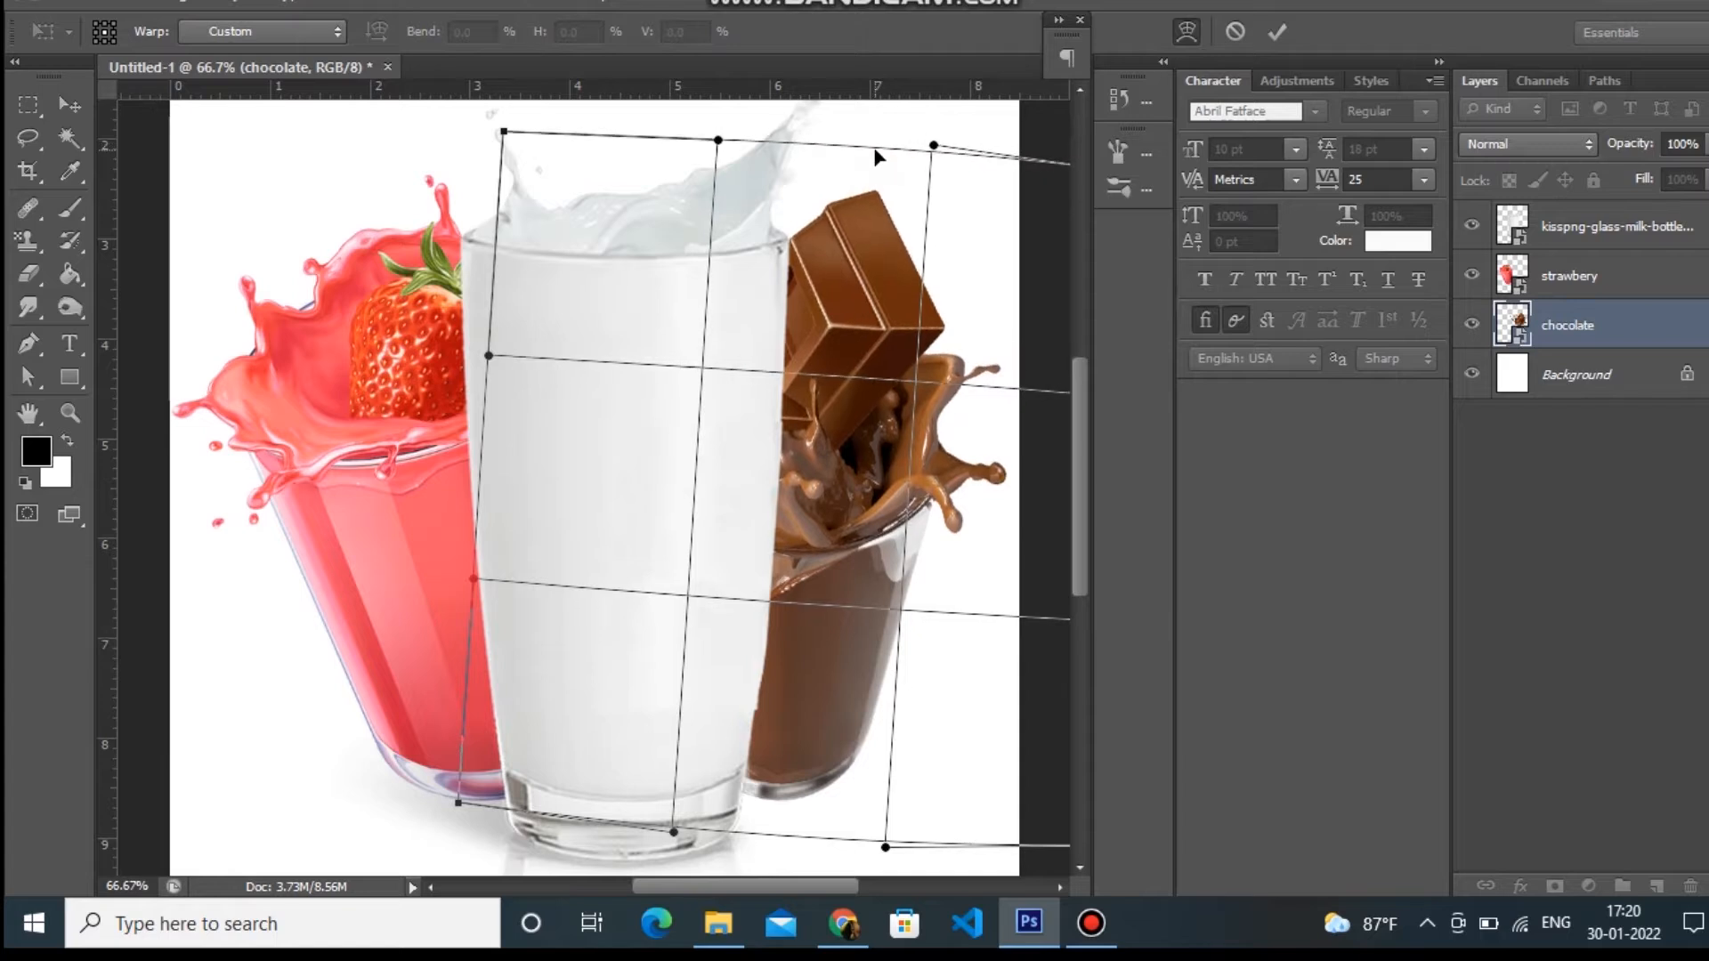
{"action": "key", "text": "Return"}
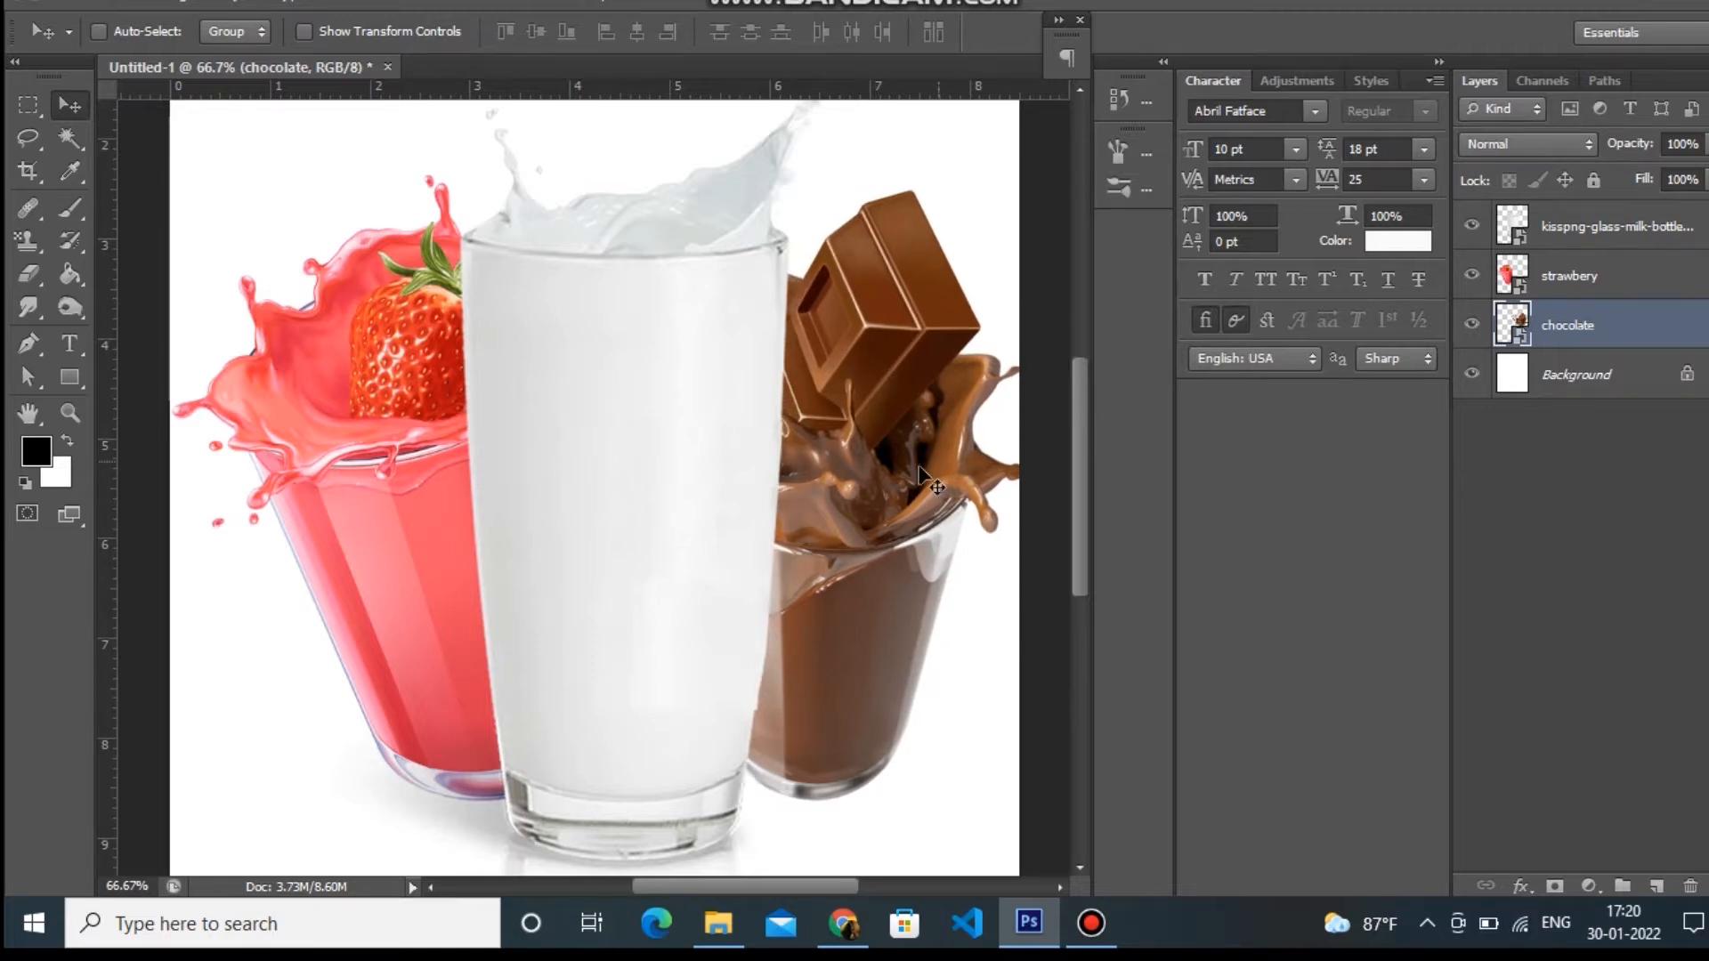
{"action": "key", "text": "ctrl+t"}
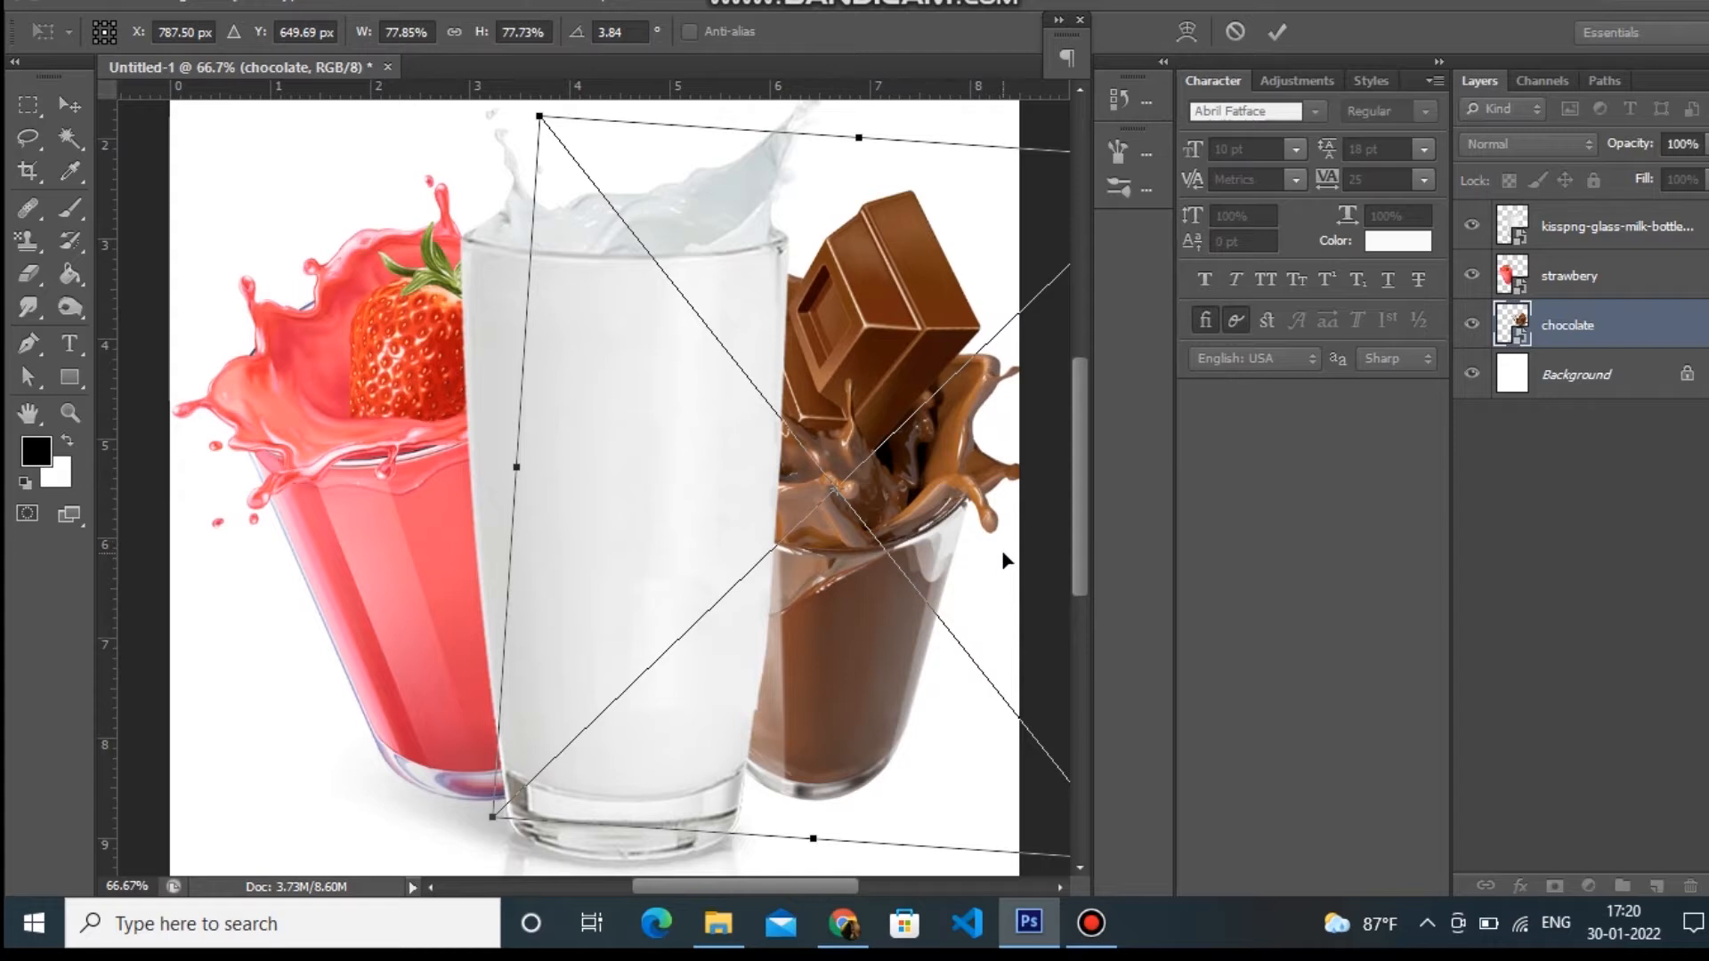
{"action": "key", "text": "Return"}
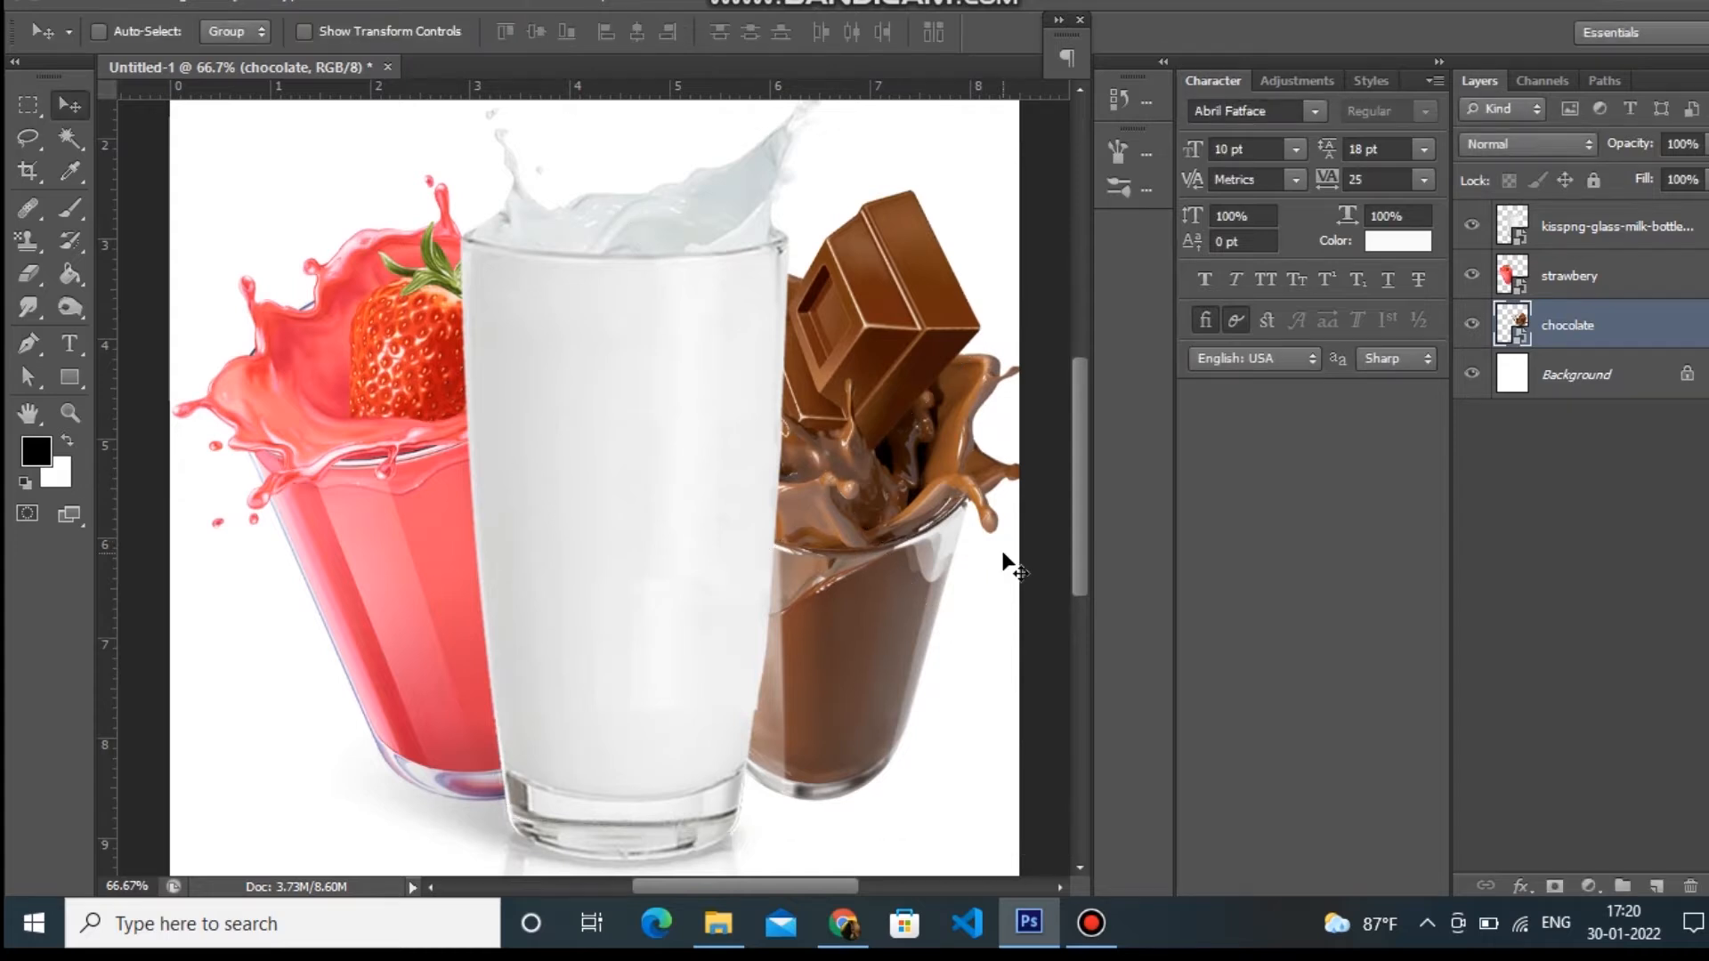
Step: Nudge the milk, strawberry and chocolate glass layers together slightly to the left
{"action": "left_click", "coordinate": [1640, 234], "text": "shift"}
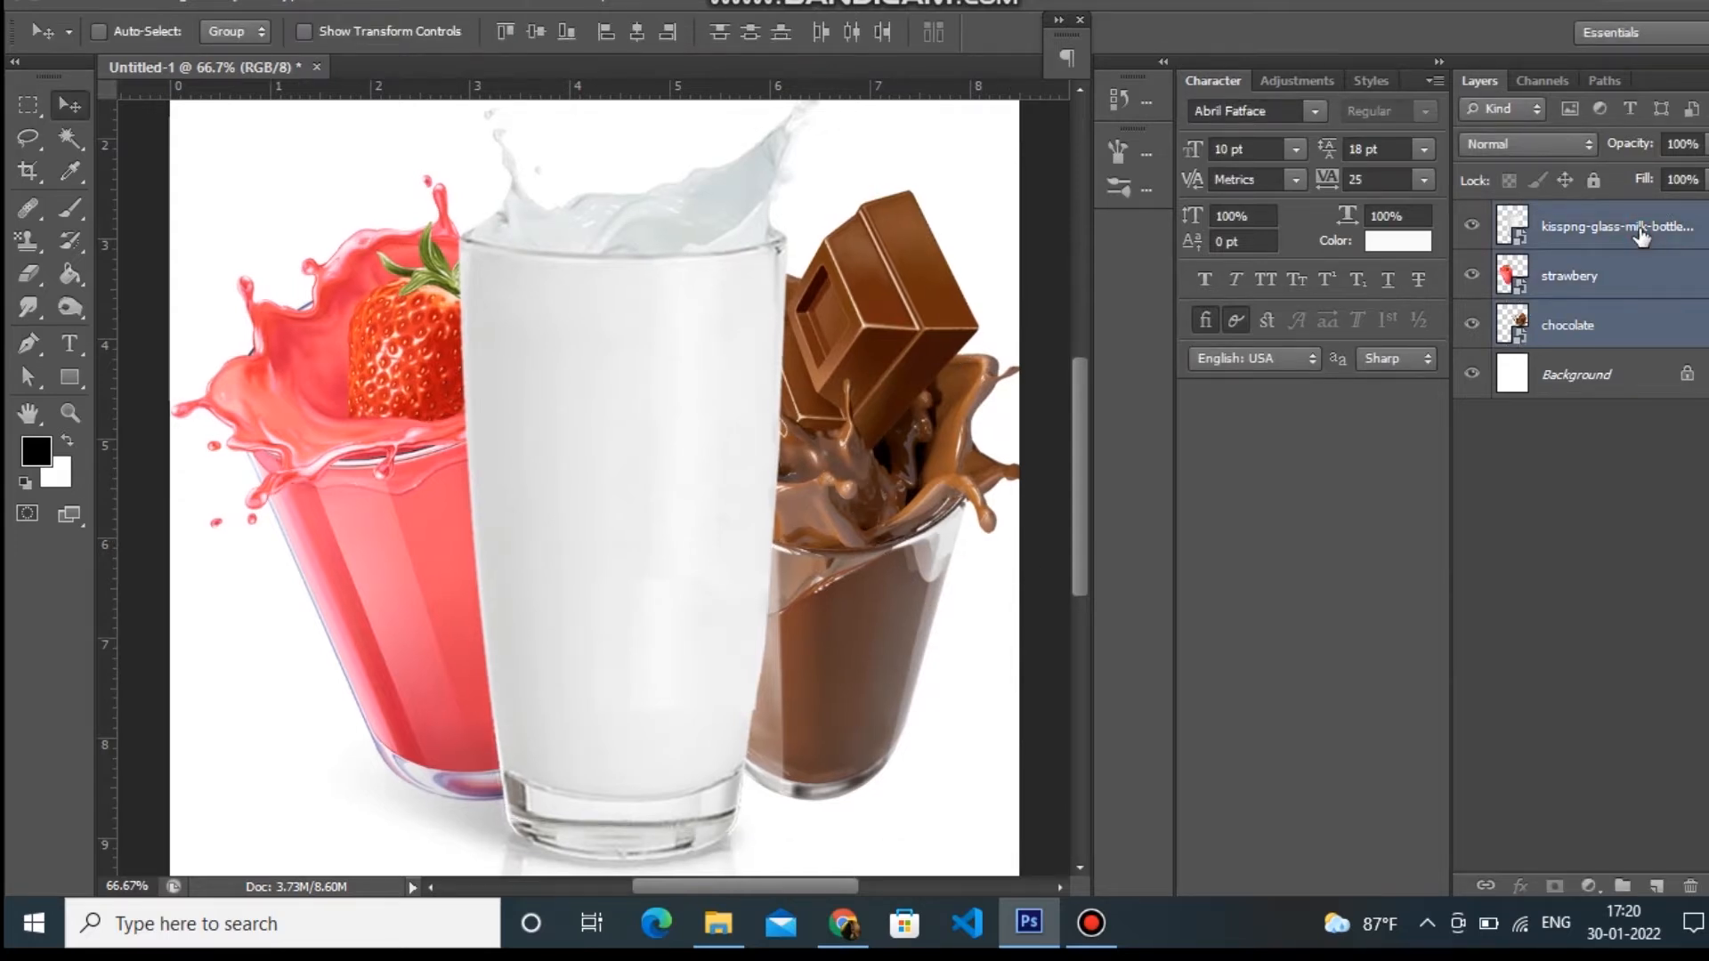
{"action": "key", "text": "Left"}
{"action": "key", "text": "Left"}
{"action": "key", "text": "Left"}
{"action": "key", "text": "Left"}
{"action": "key", "text": "Left"}
{"action": "key", "text": "Left"}
{"action": "key", "text": "Left"}
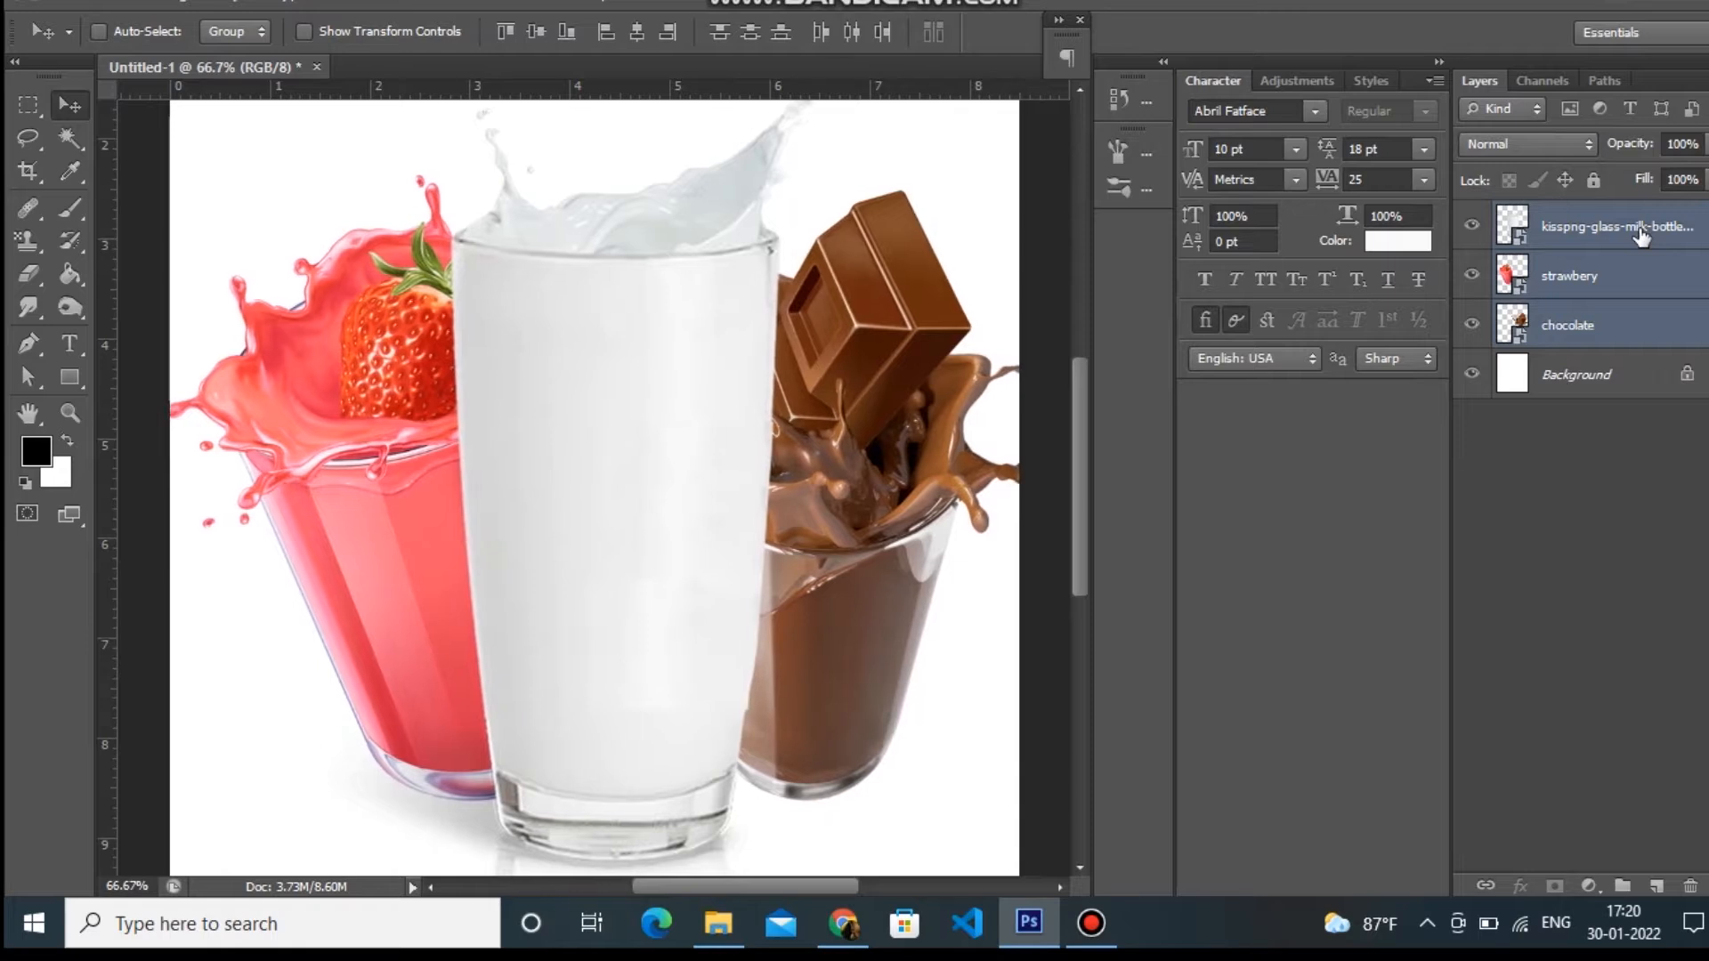
Step: Scale the strawberry glass down to about 18.7% around its centre
{"action": "key", "text": "ctrl+minus"}
{"action": "key", "text": "ctrl+minus"}
{"action": "key", "text": "ctrl+minus"}
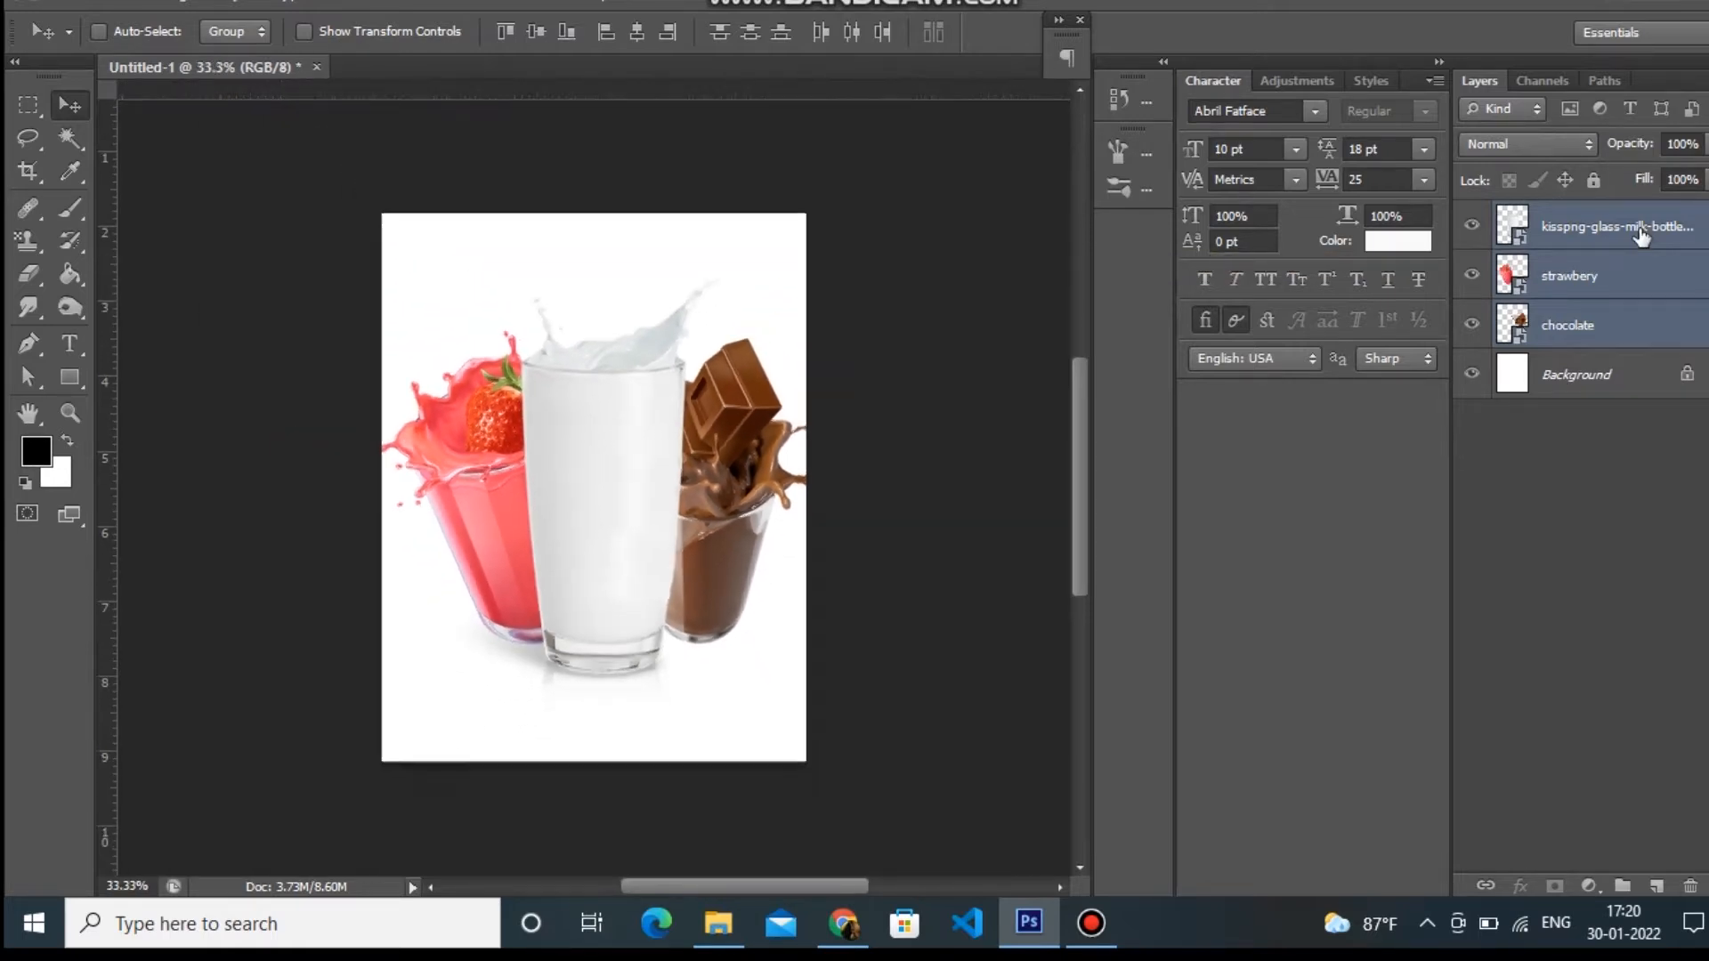
{"action": "right_click", "coordinate": [468, 492]}
{"action": "left_click", "coordinate": [493, 497]}
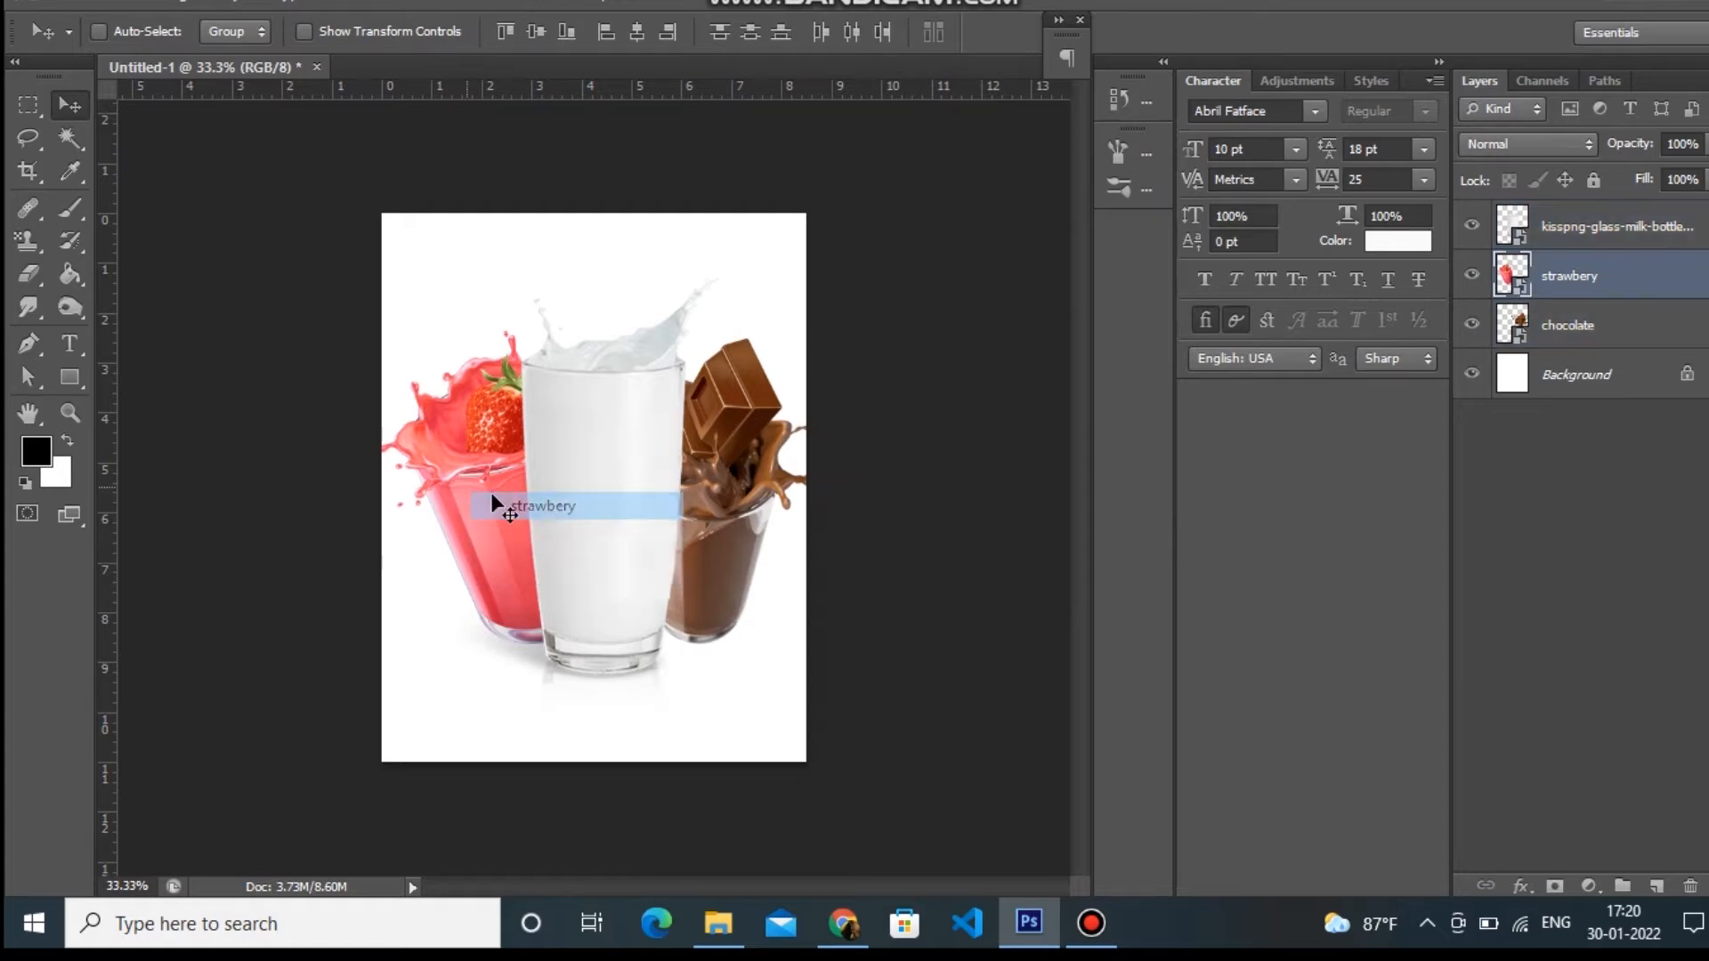
{"action": "key", "text": "ctrl+t"}
{"action": "left_click_drag", "start_coordinate": [372, 330], "coordinate": [392, 349]}
{"action": "key", "text": "Return"}
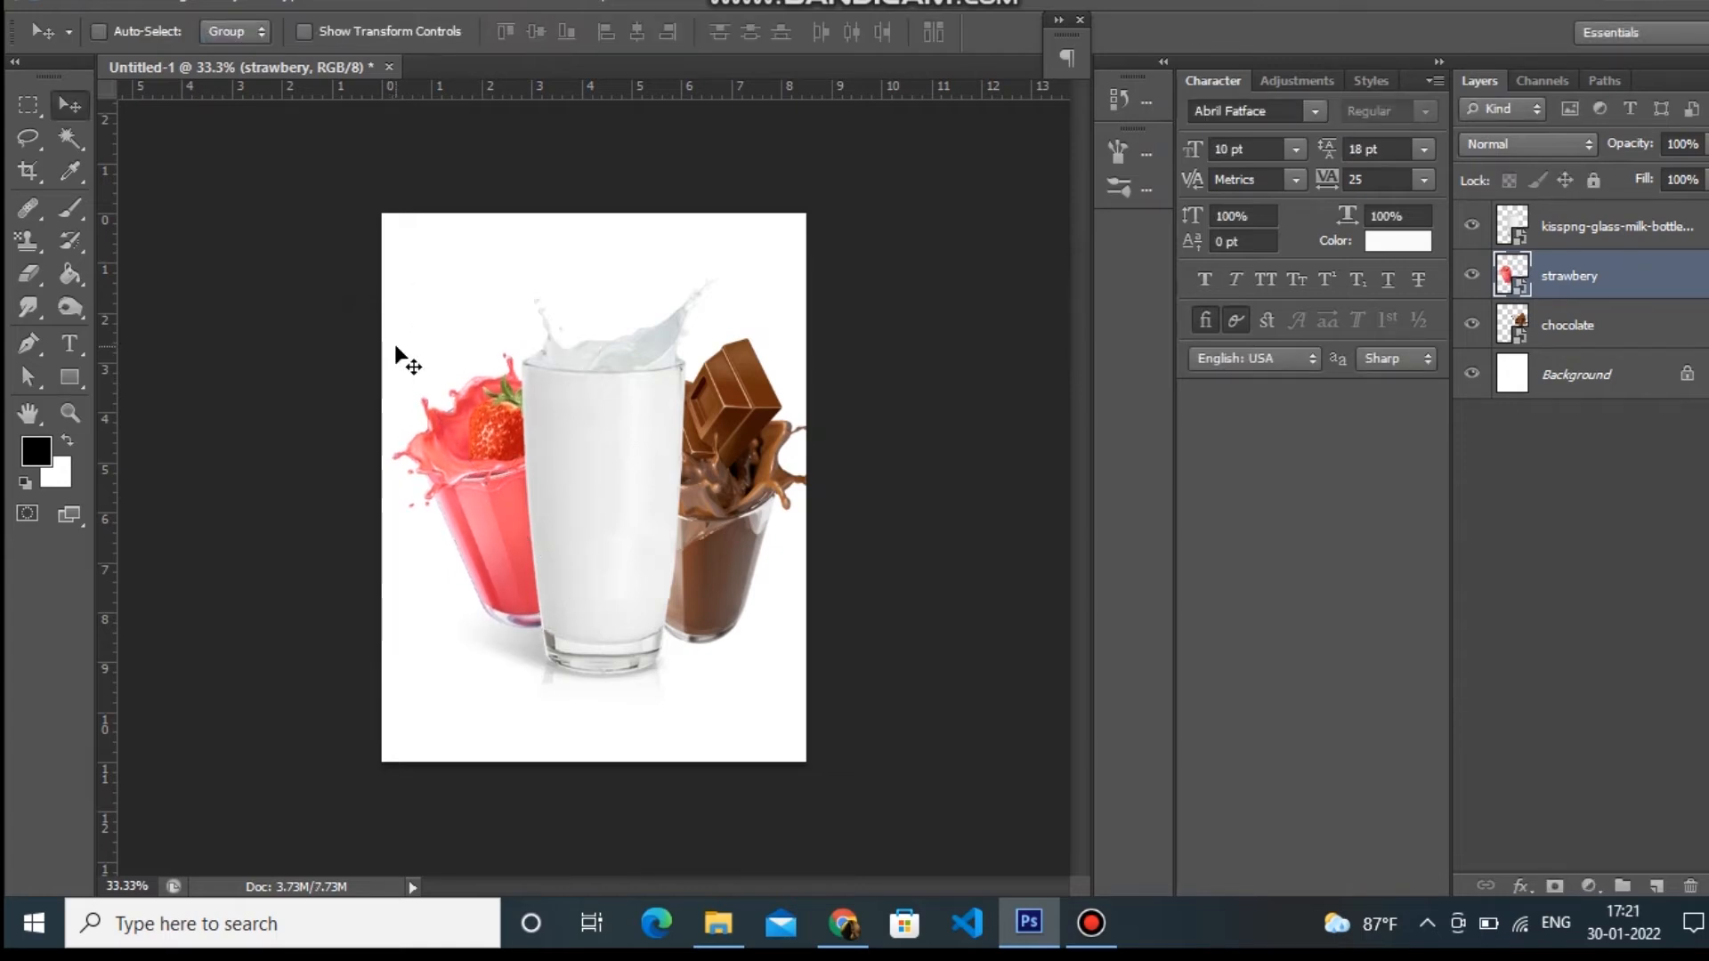
Step: Rotate the strawberry glass slightly clockwise so it stands more upright beside the milk glass
{"action": "key", "text": "ctrl+t"}
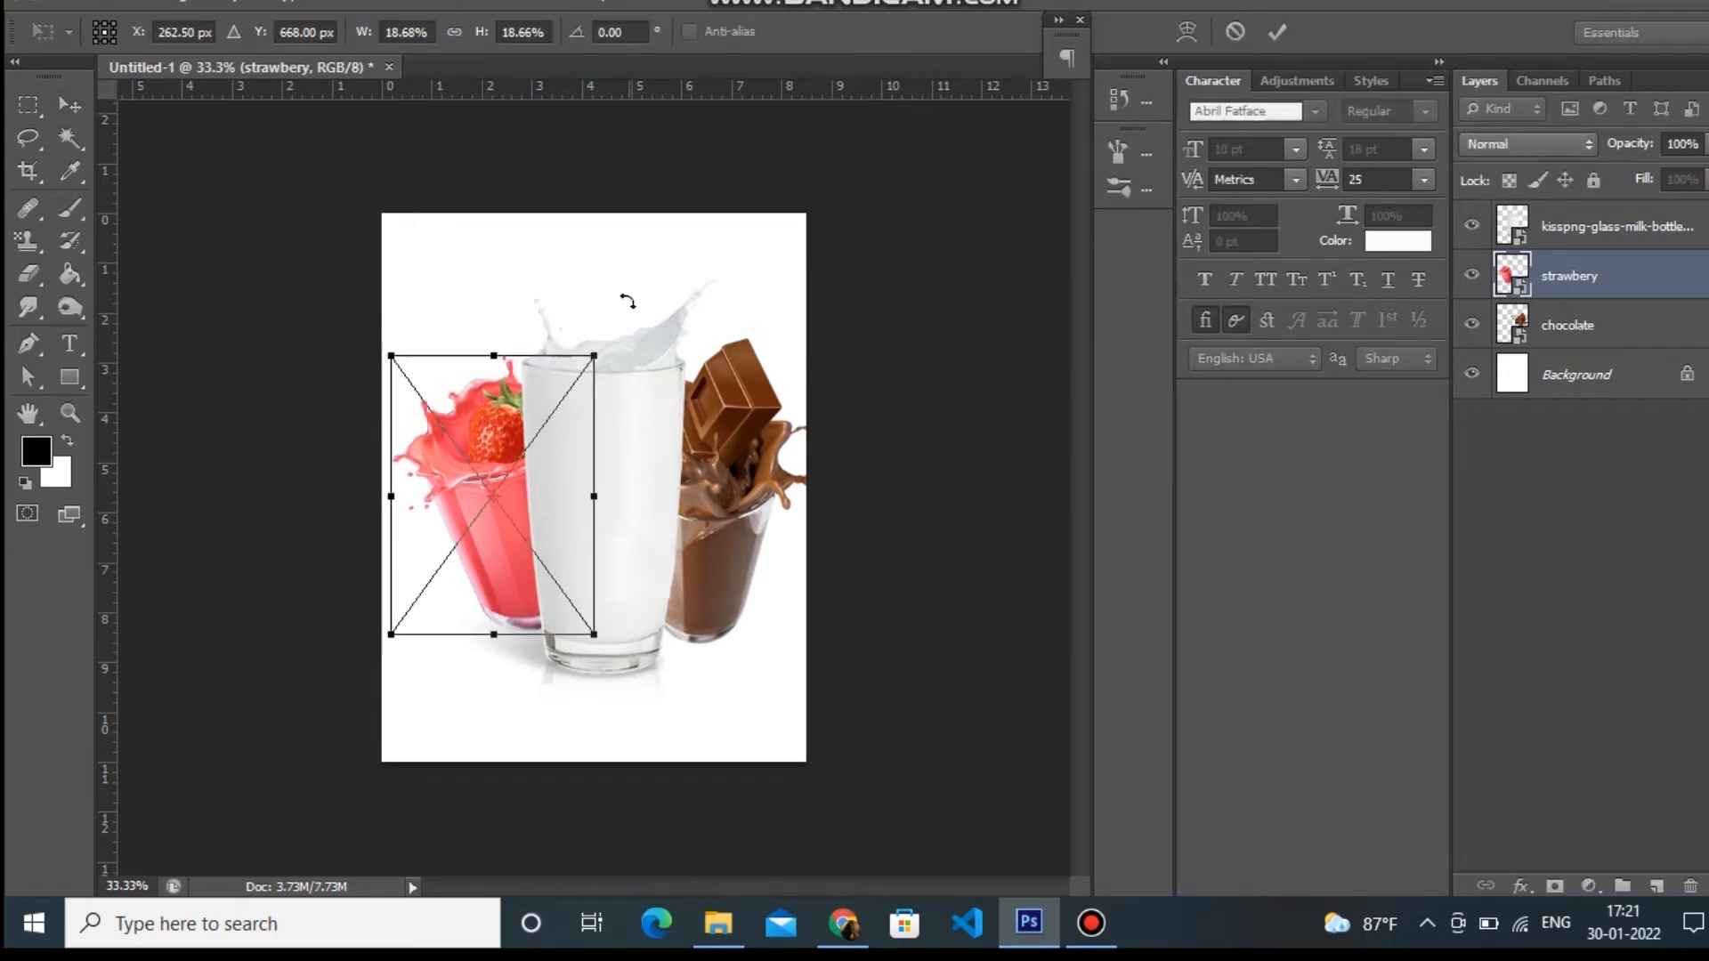
{"action": "left_click_drag", "start_coordinate": [624, 309], "coordinate": [645, 328]}
{"action": "key", "text": "Return"}
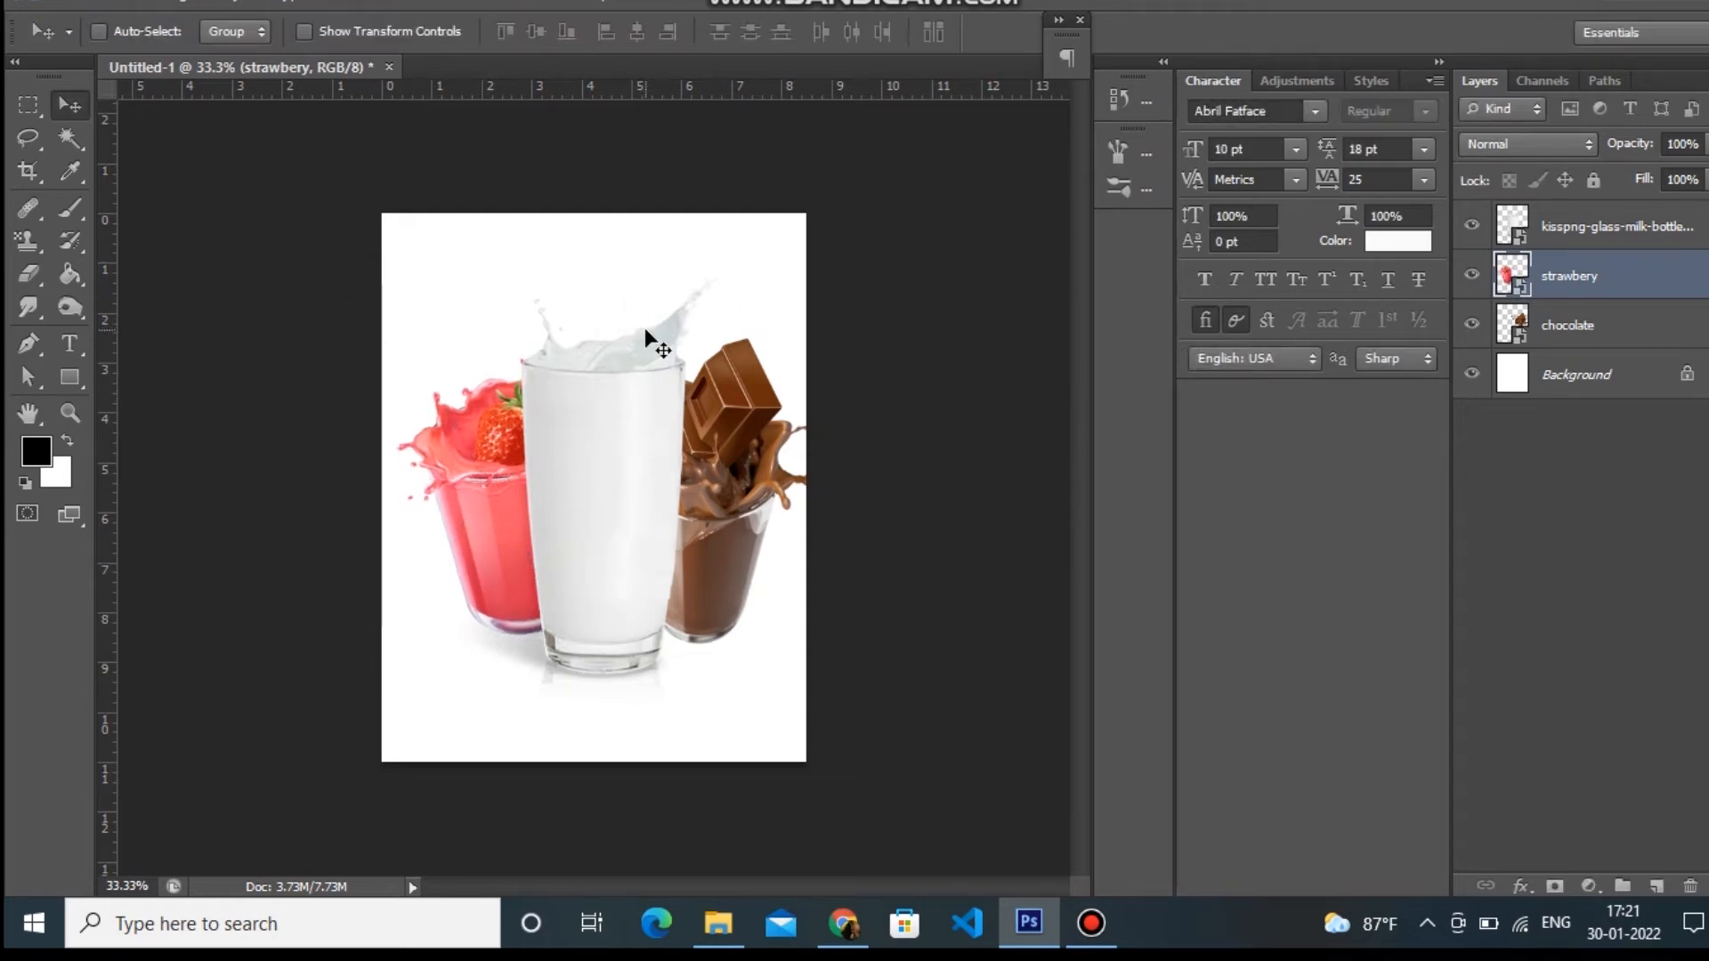
Step: Scale the chocolate glass down to about 71.7% and rotate it slightly counter-clockwise to about 2.1°
{"action": "right_click", "coordinate": [731, 496]}
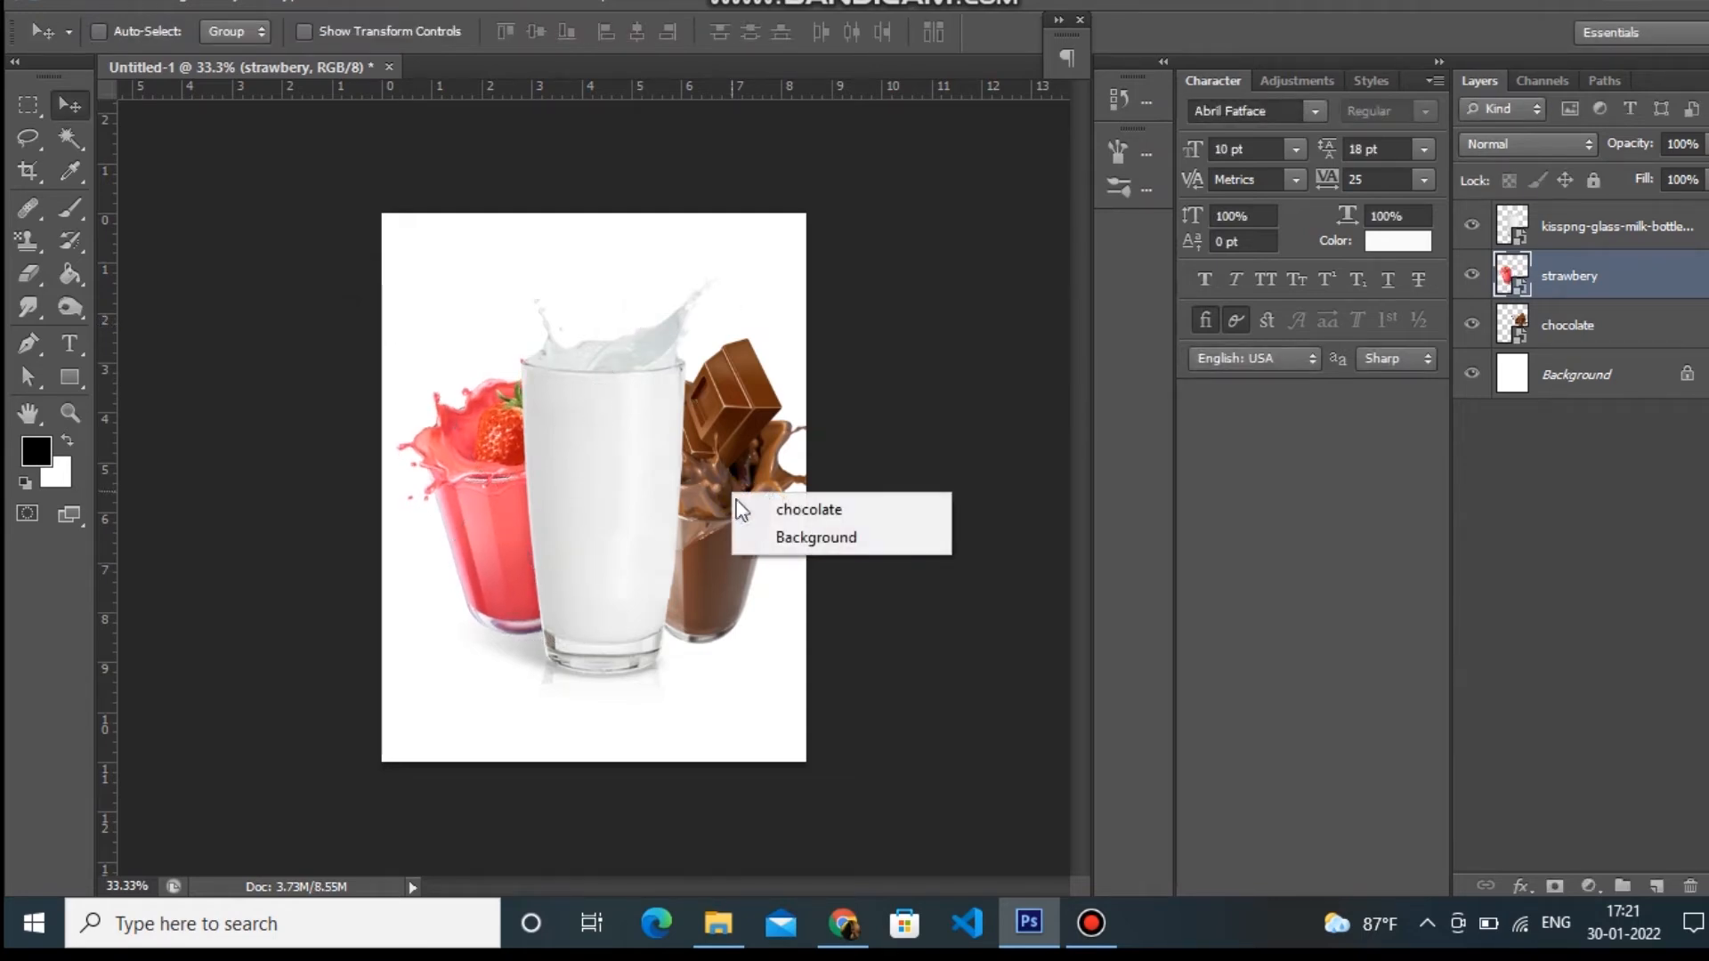
{"action": "left_click", "coordinate": [801, 504]}
{"action": "key", "text": "ctrl+t"}
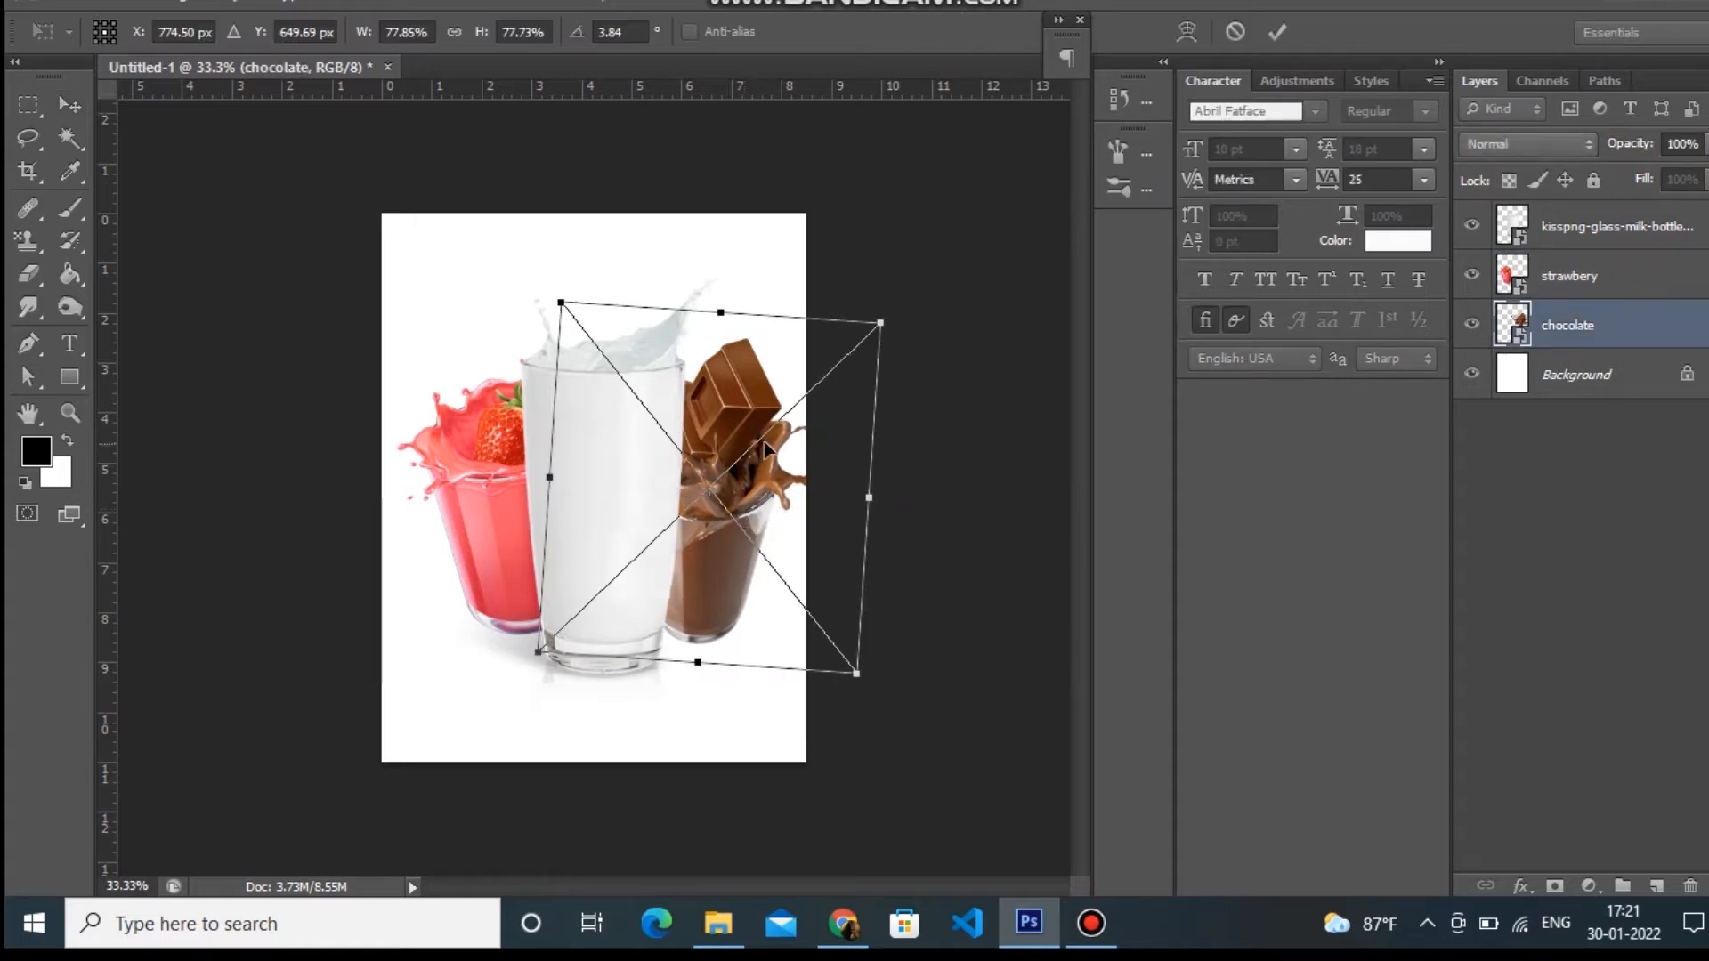
{"action": "left_click_drag", "start_coordinate": [911, 308], "coordinate": [913, 283]}
{"action": "left_click_drag", "start_coordinate": [554, 307], "coordinate": [567, 319]}
{"action": "key", "text": "Return"}
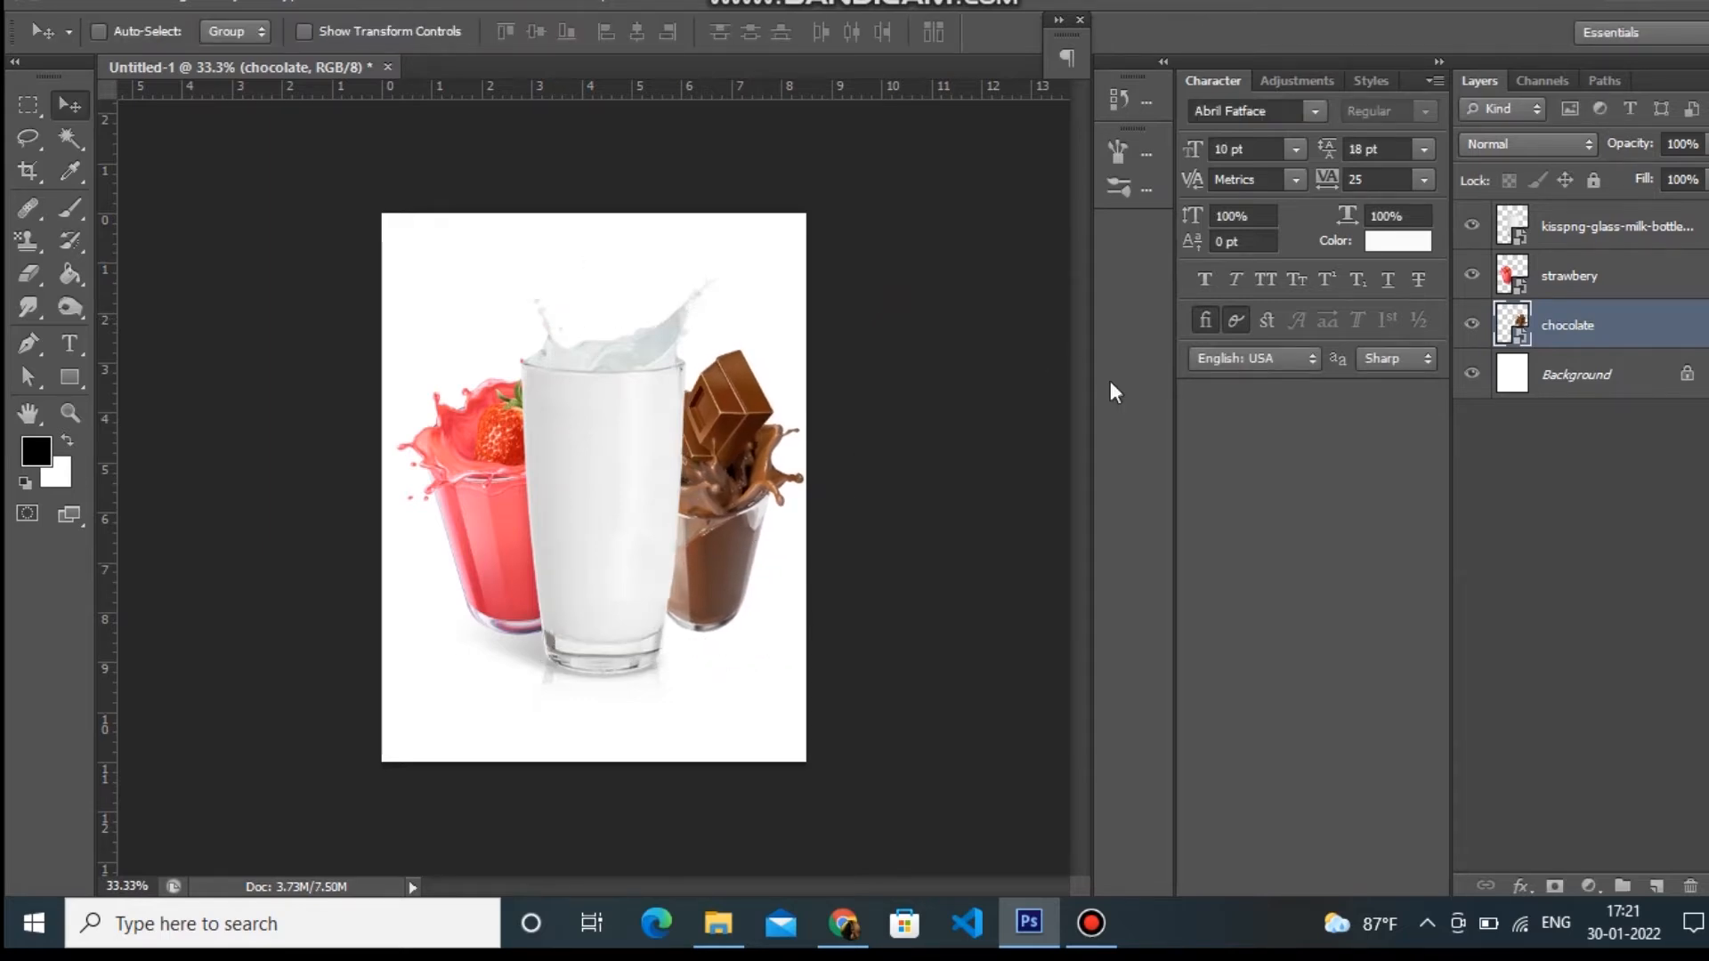
Step: Move the chocolate layer above the strawberry layer in the stack and enlarge the chocolate glass slightly around its centre
{"action": "left_click_drag", "start_coordinate": [1590, 330], "coordinate": [1572, 267]}
{"action": "key", "text": "ctrl+t"}
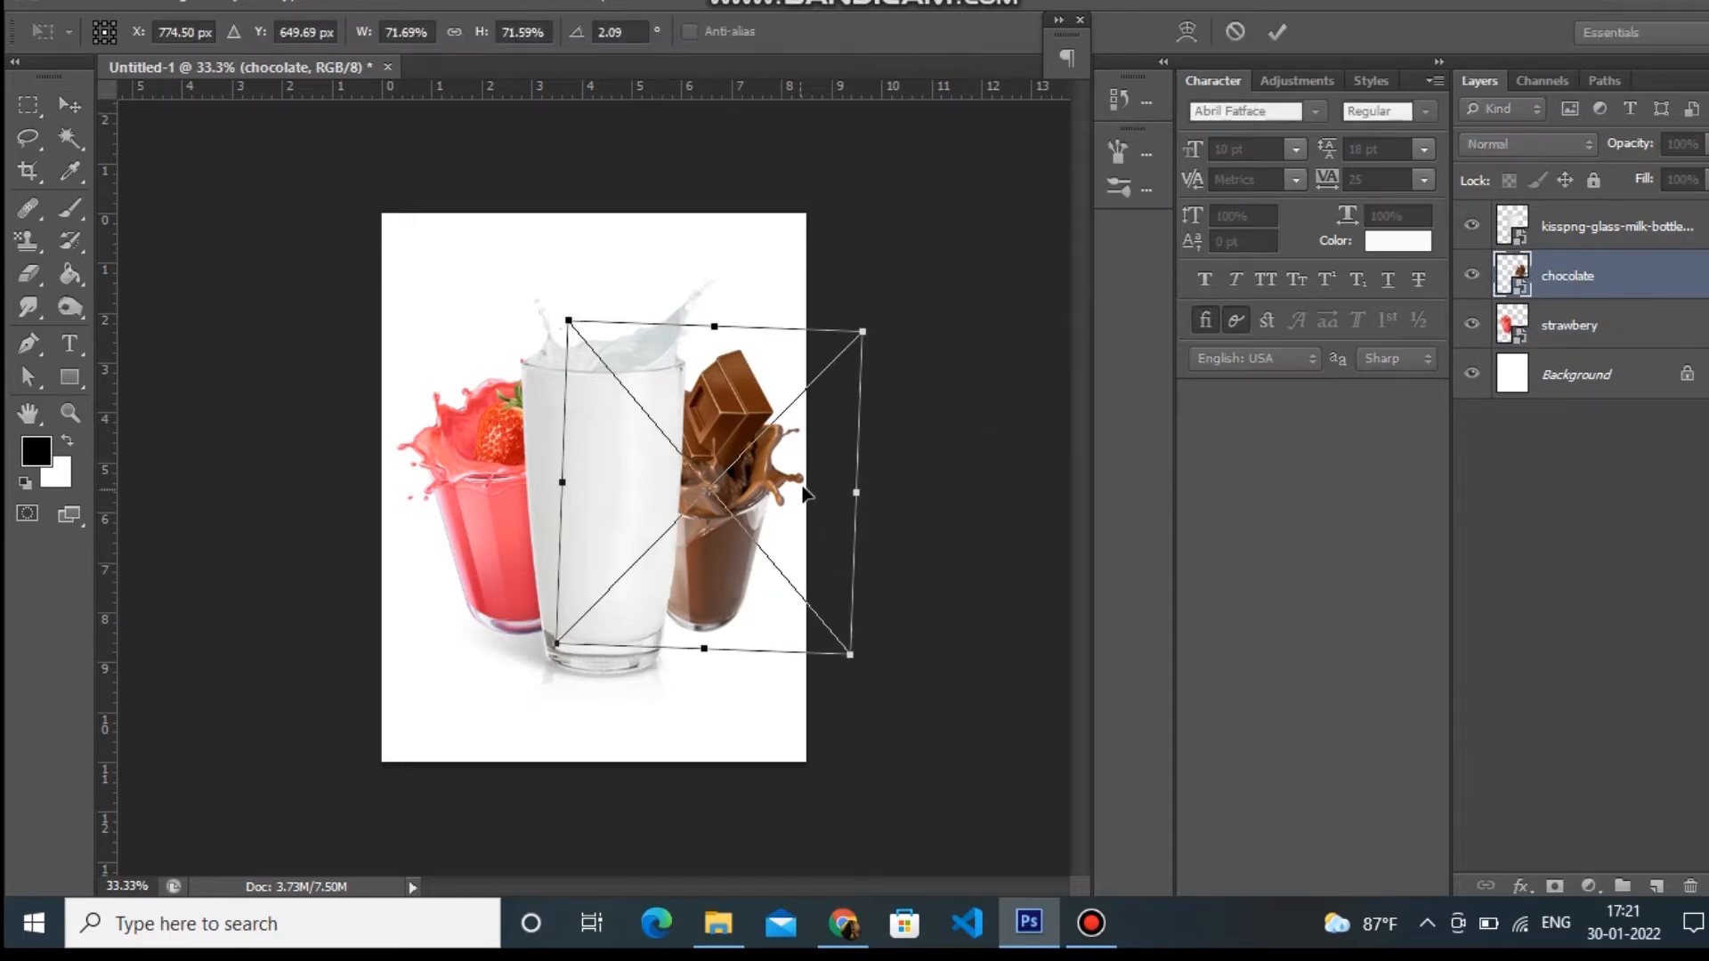
{"action": "left_click_drag", "start_coordinate": [865, 333], "coordinate": [875, 331]}
{"action": "key", "text": "Return"}
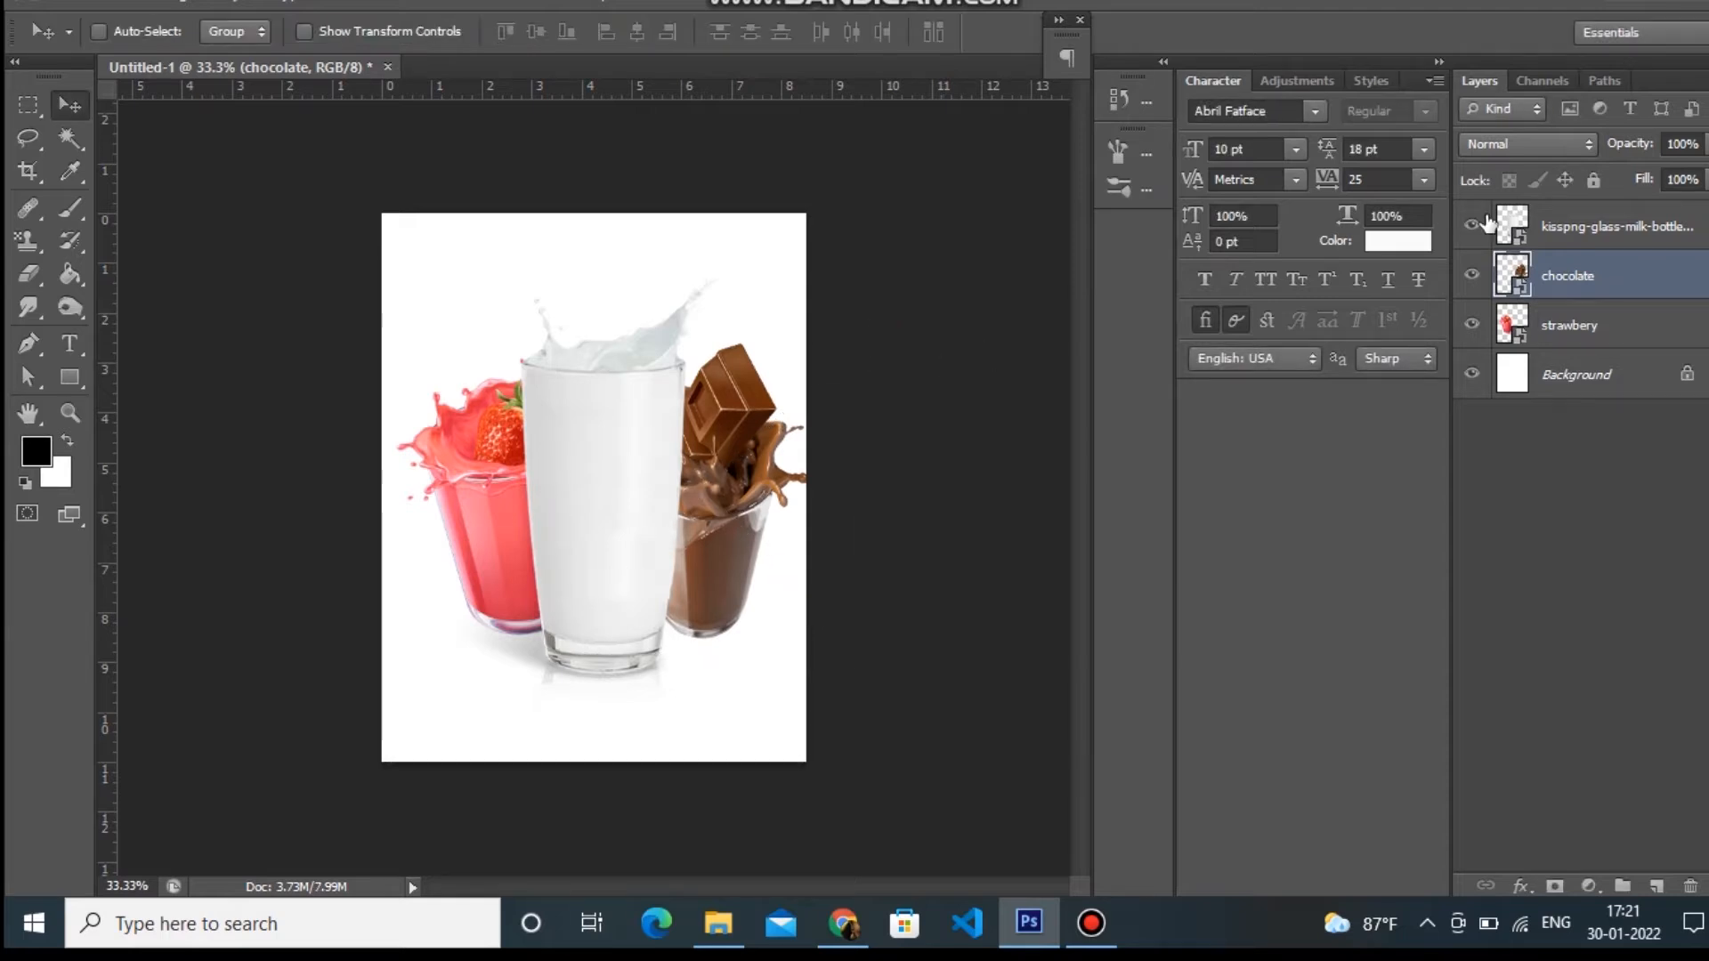
Step: Nudge the milk, chocolate and strawberry glass layers together a little further to the left
{"action": "left_click", "coordinate": [1576, 229]}
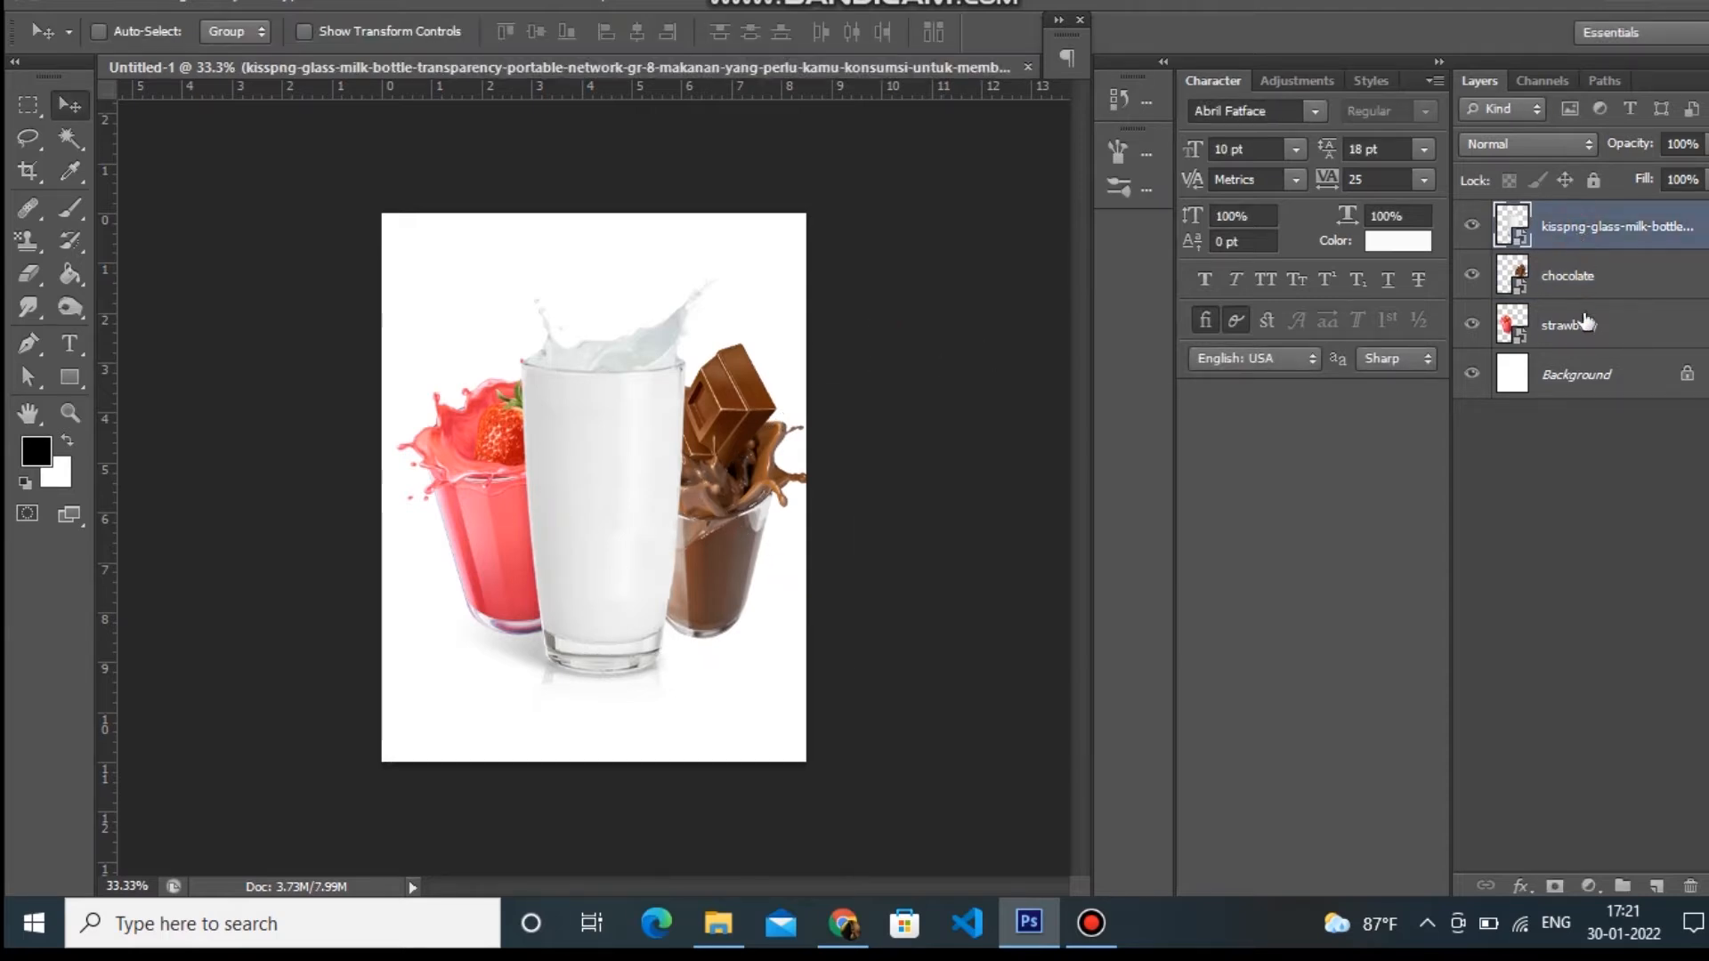
{"action": "left_click", "coordinate": [1585, 330], "text": "shift"}
{"action": "key", "text": "shift+Left"}
{"action": "key", "text": "shift+Left"}
{"action": "key", "text": "shift+Left"}
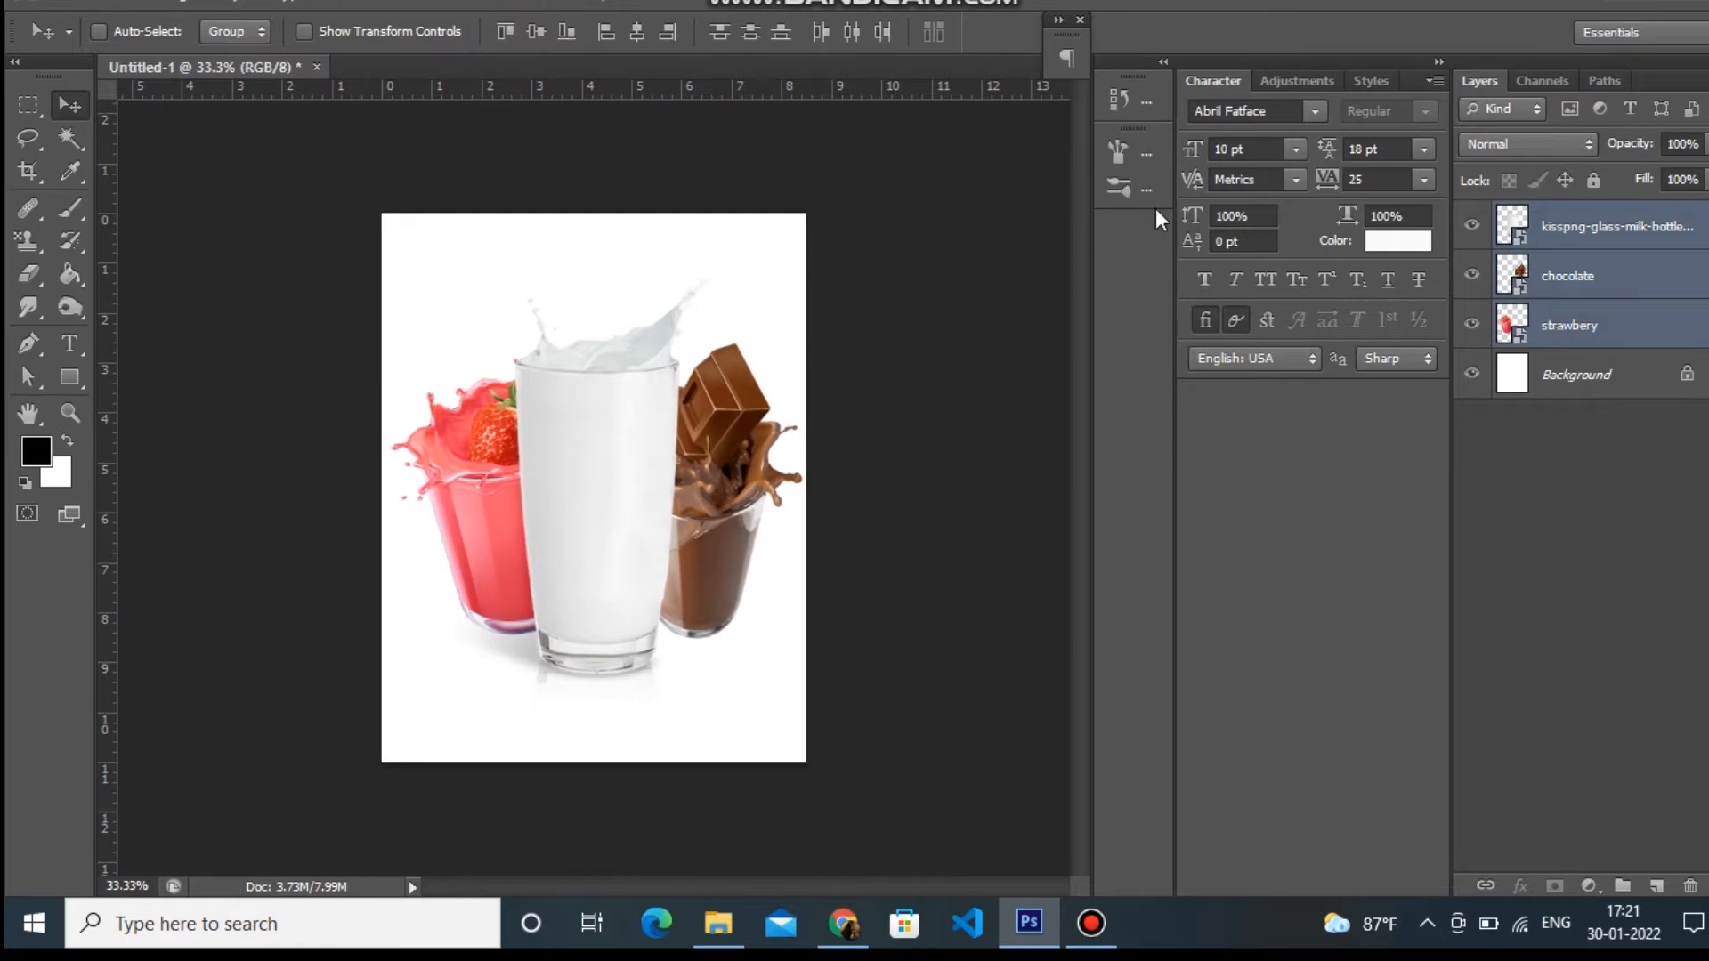
Step: Add a new layer directly above the Background and fill it with bright turquoise #05fde3 using the Paint Bucket
{"action": "left_click", "coordinate": [1605, 377]}
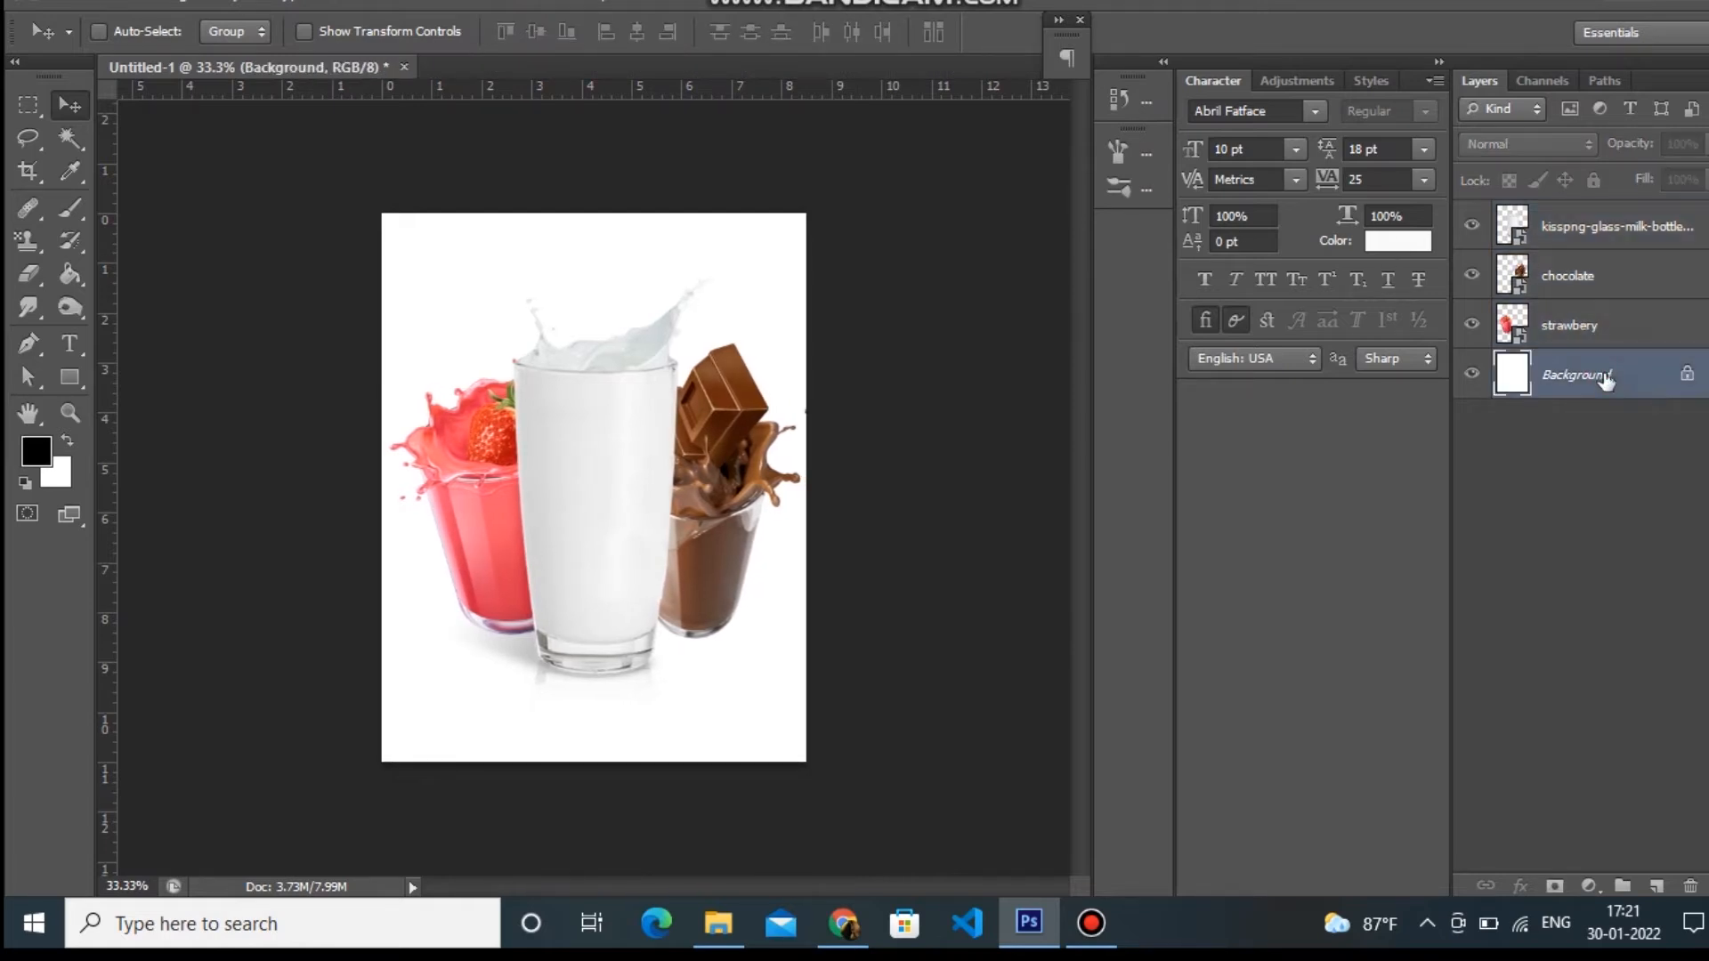
{"action": "left_click", "coordinate": [1657, 888]}
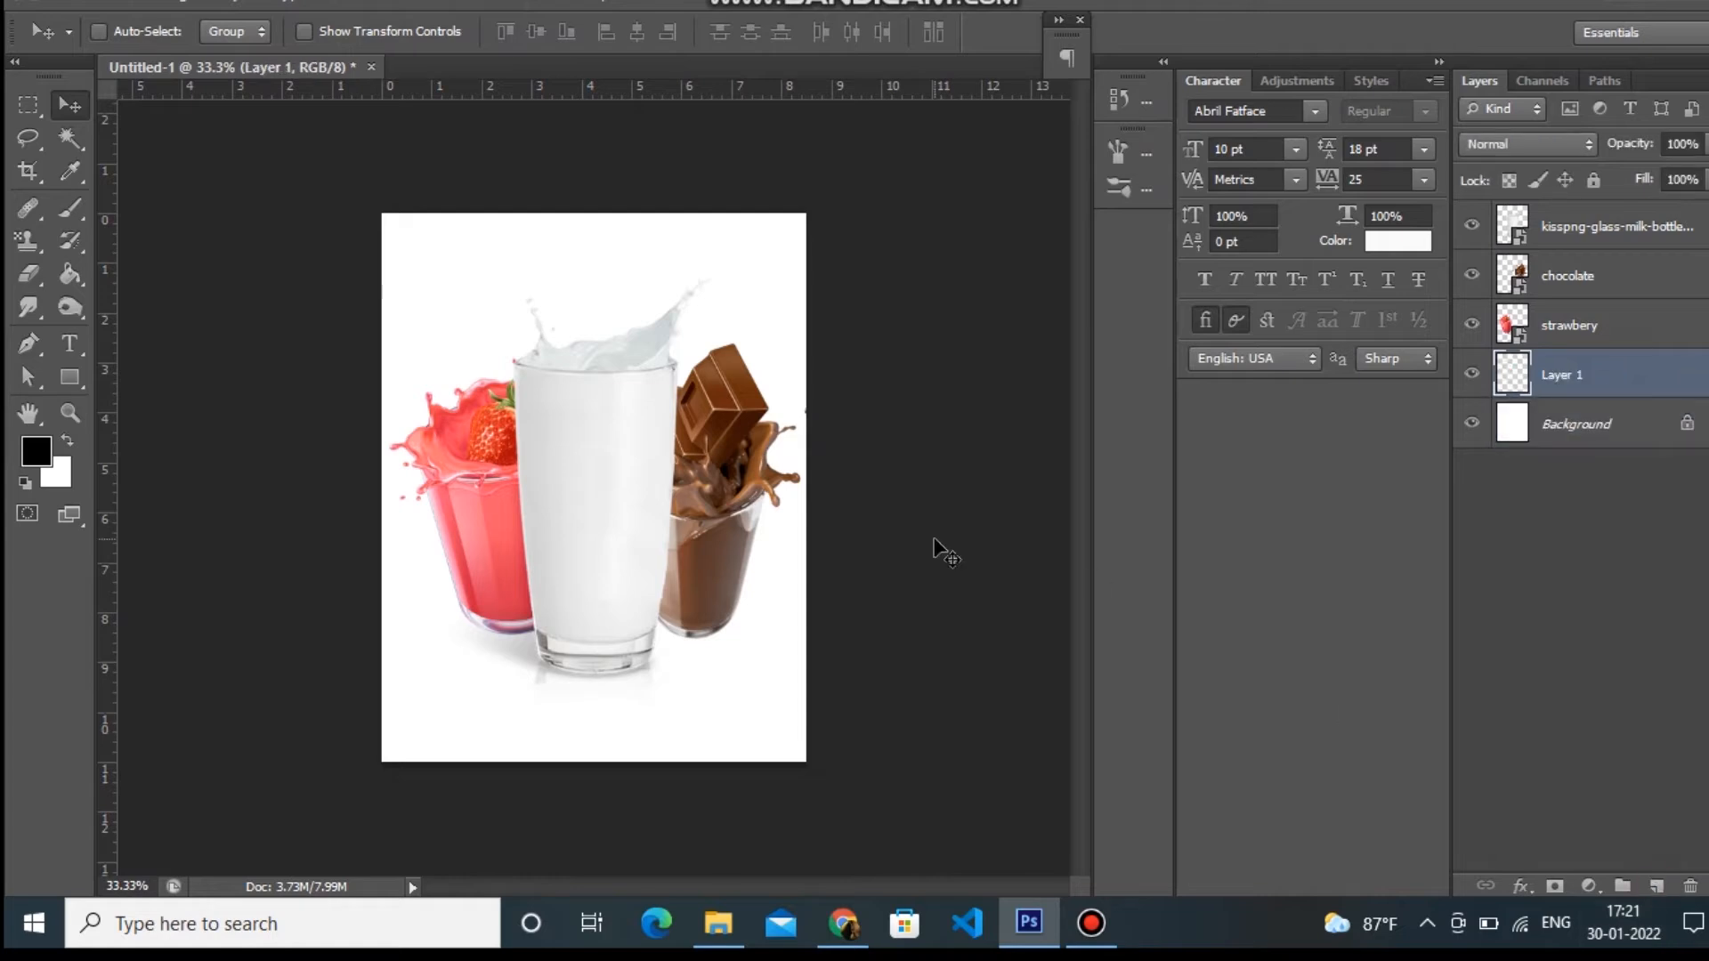
{"action": "left_click", "coordinate": [72, 272]}
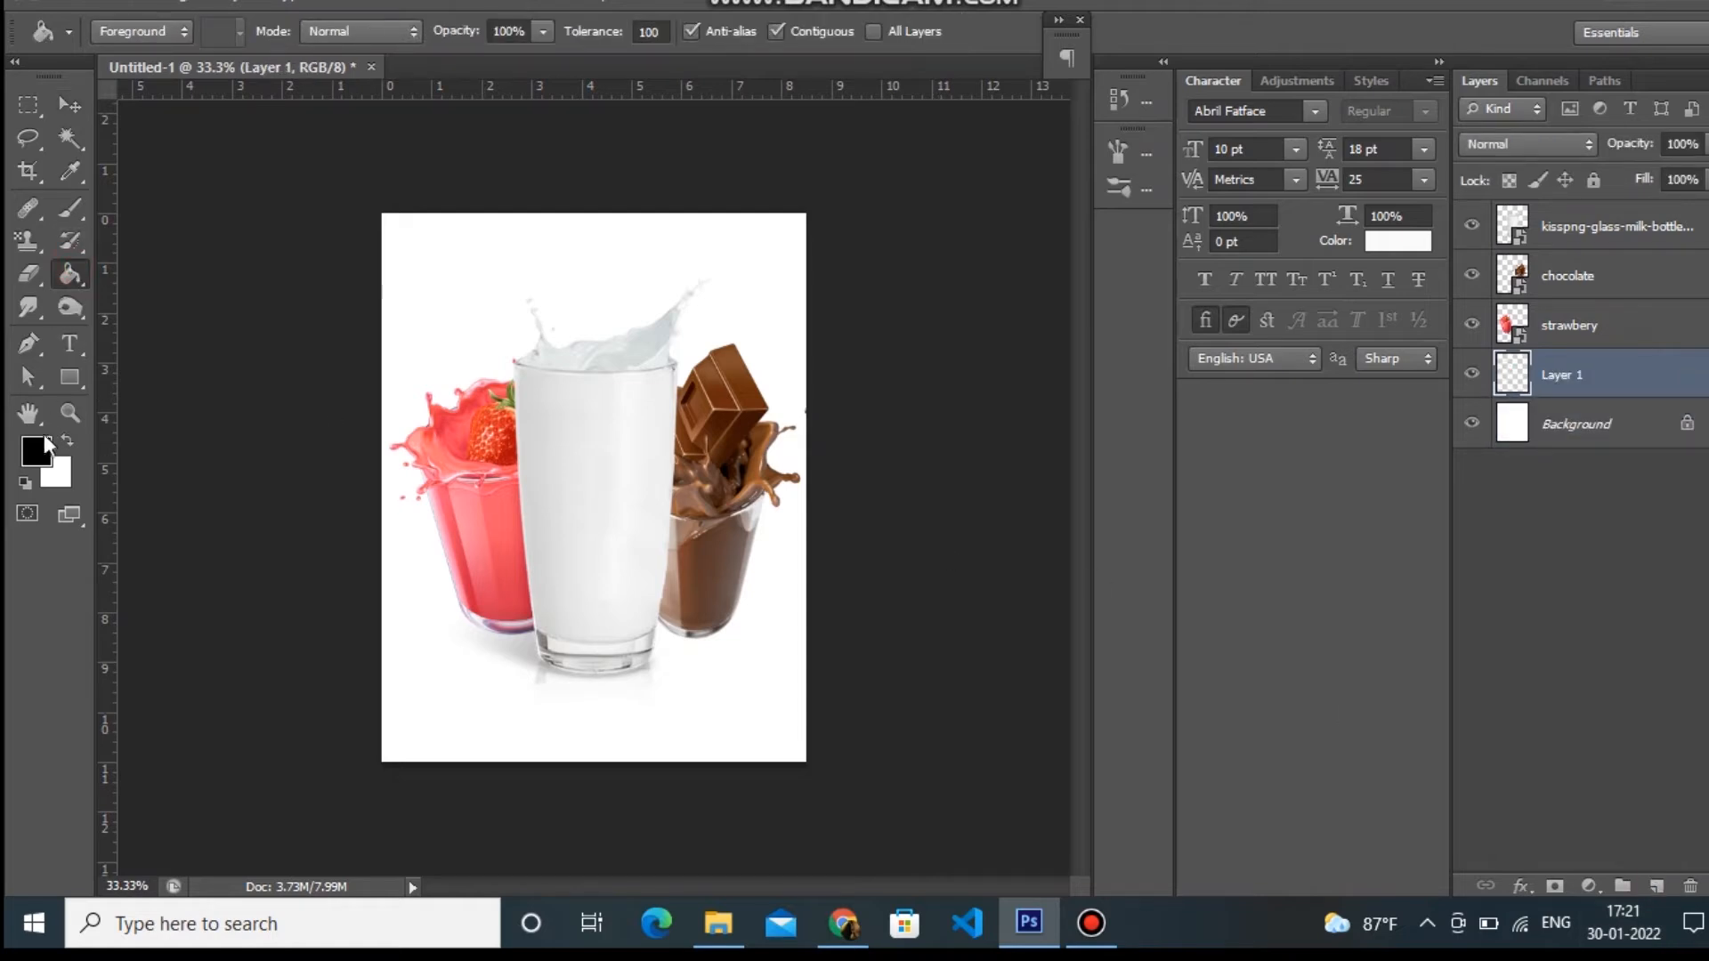
{"action": "left_click", "coordinate": [38, 452]}
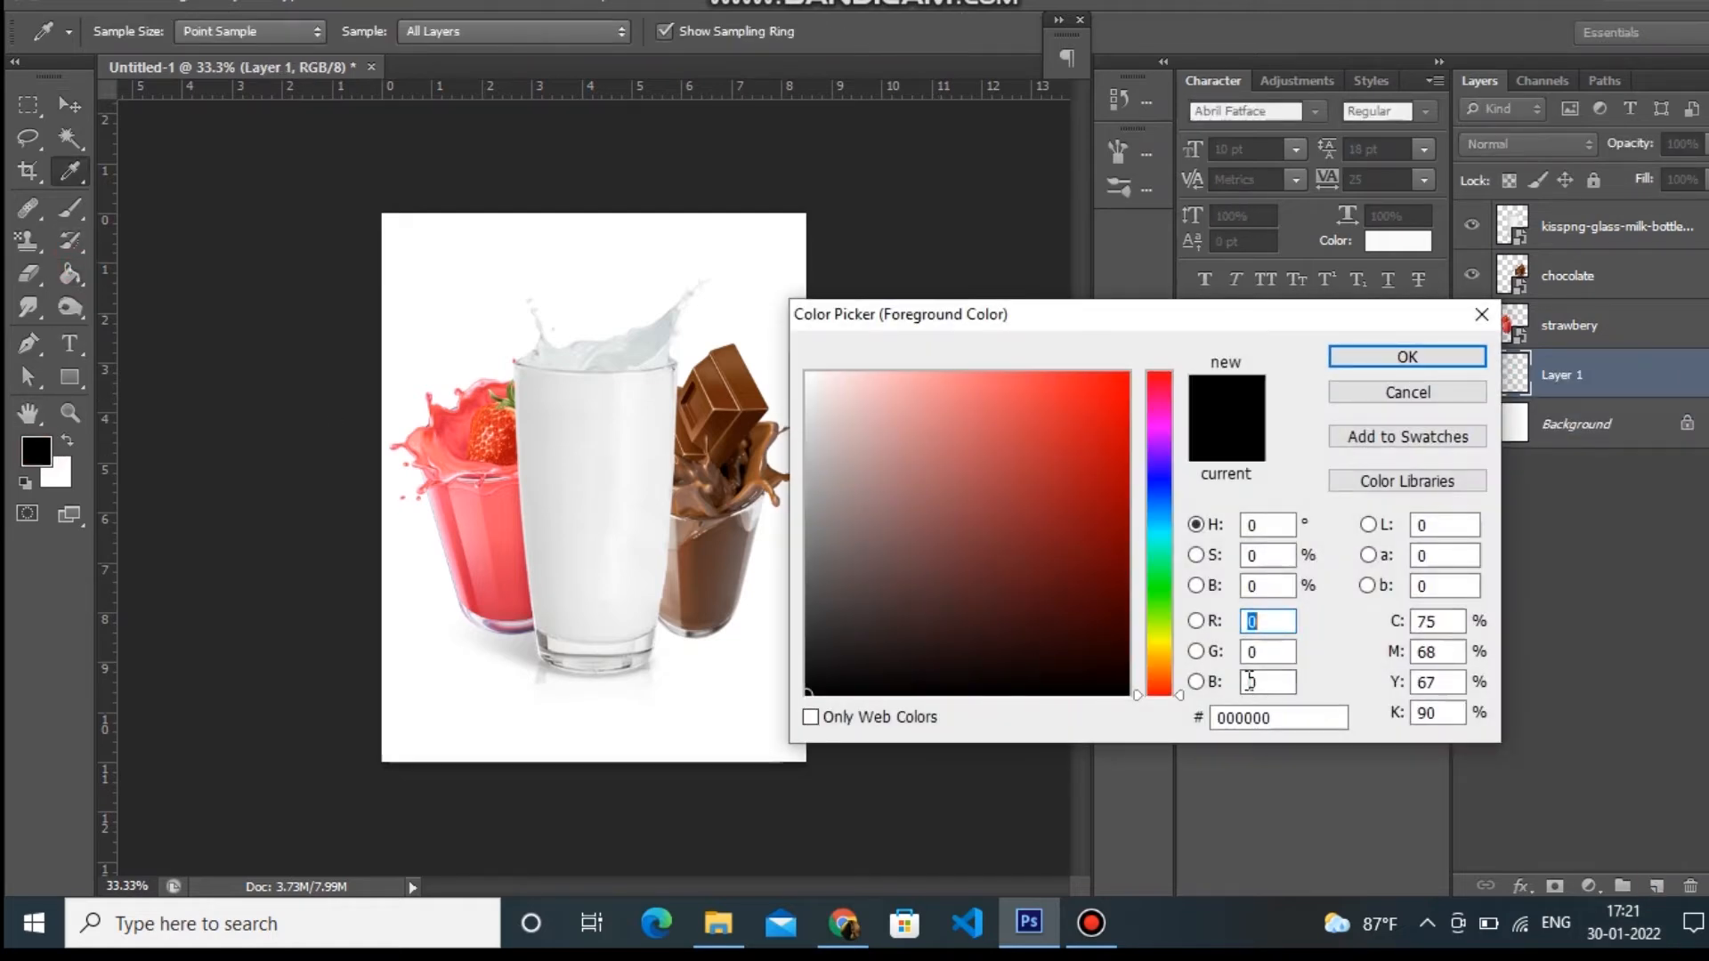
{"action": "left_click", "coordinate": [1161, 549]}
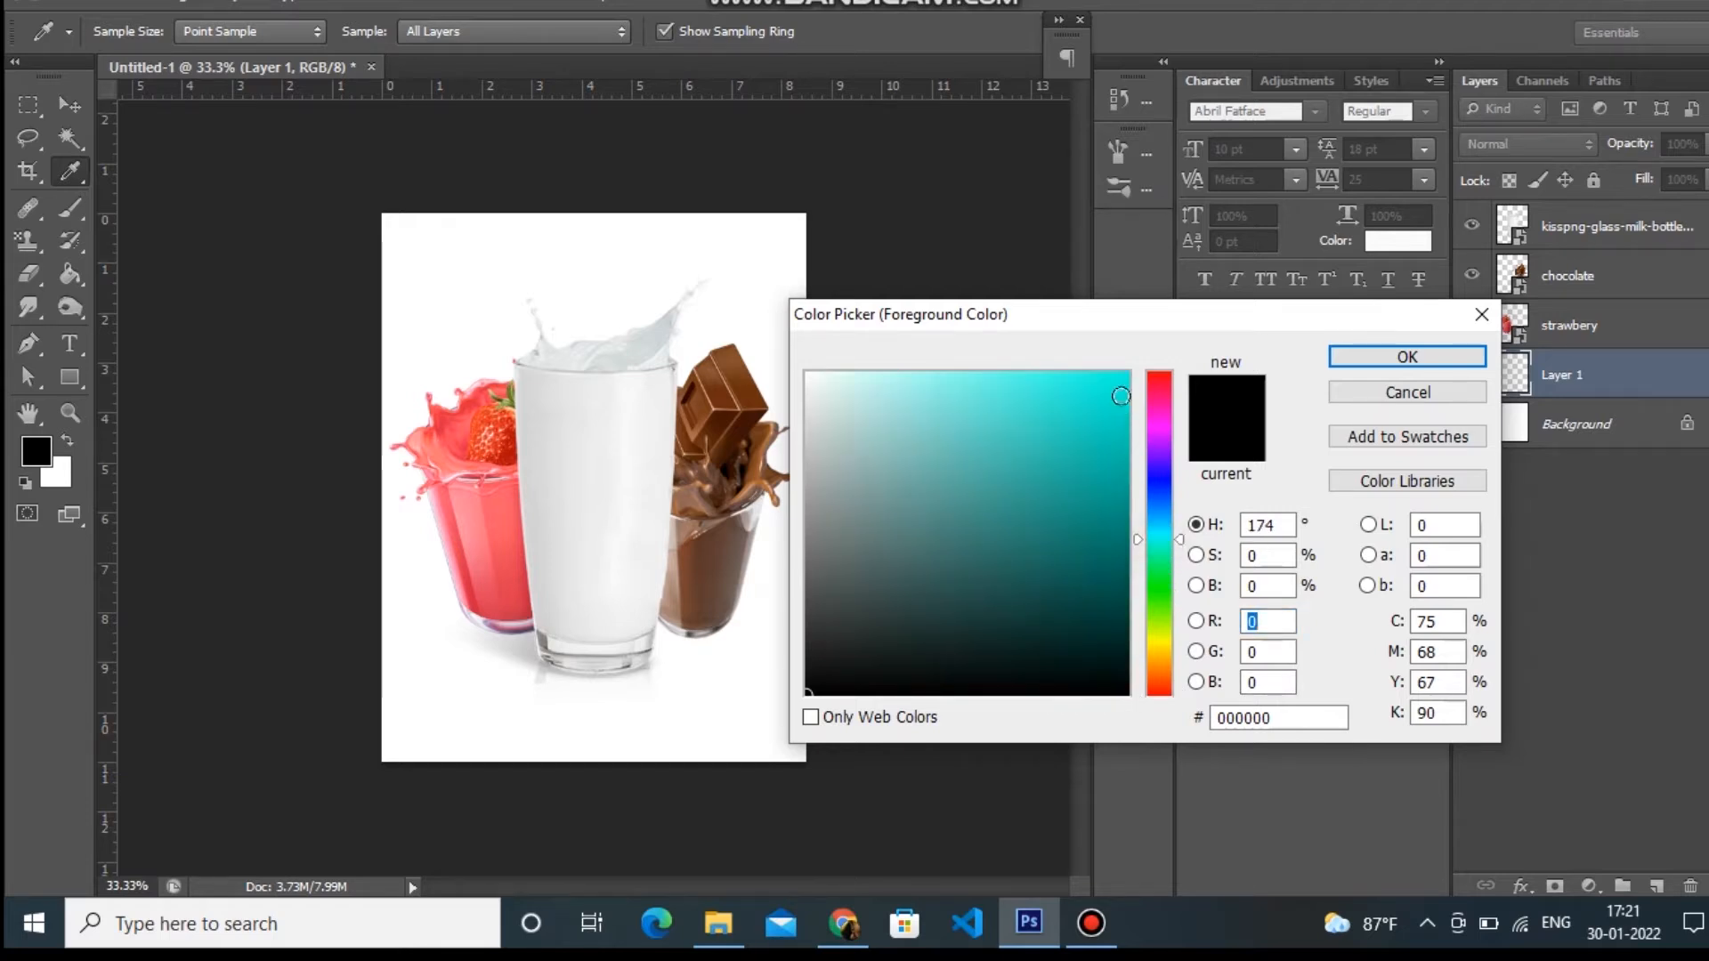
{"action": "left_click", "coordinate": [1122, 375]}
{"action": "left_click", "coordinate": [1375, 357]}
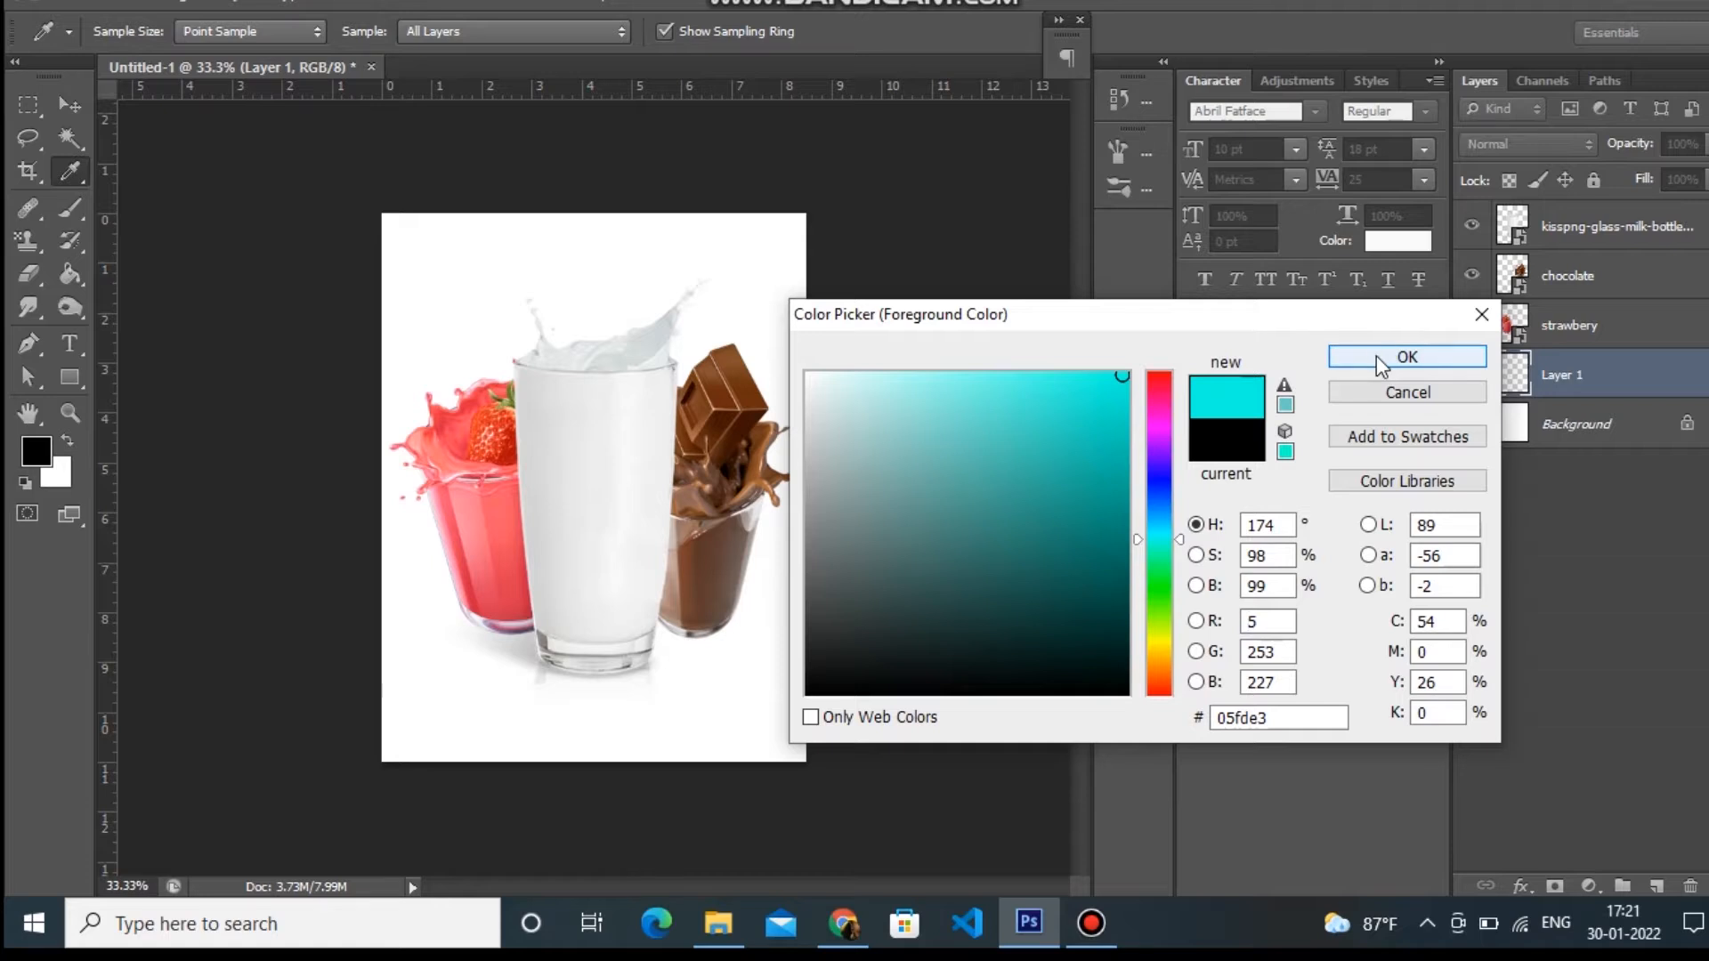
{"action": "left_click", "coordinate": [454, 261]}
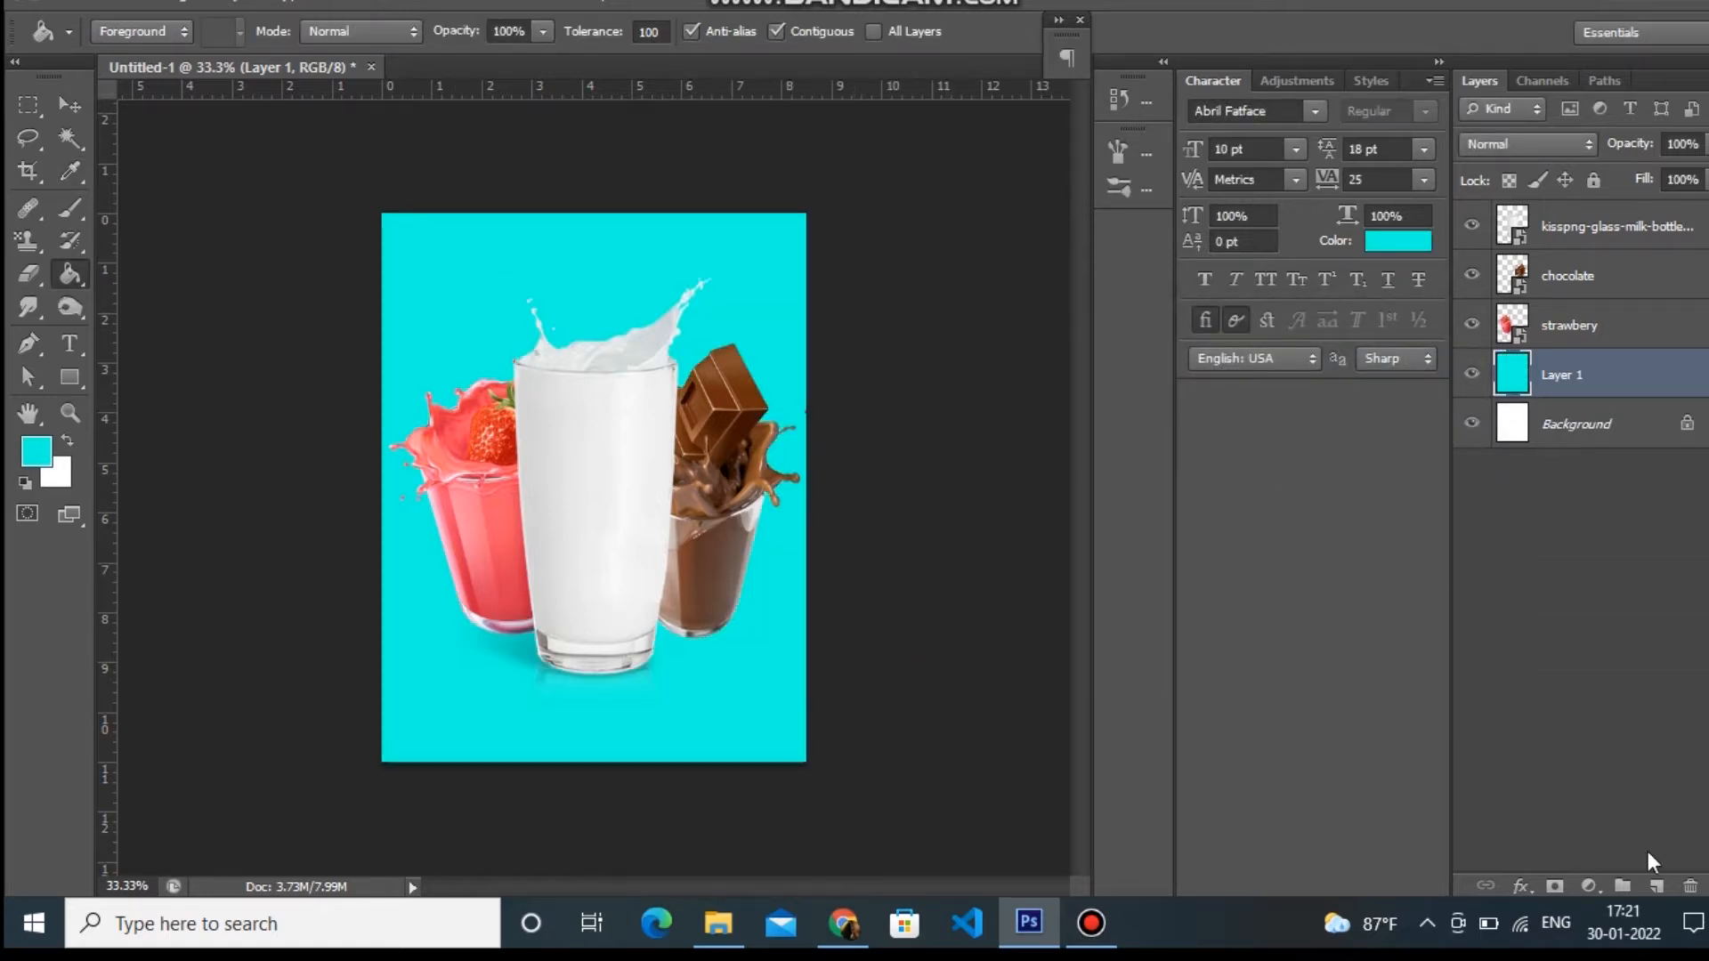
Step: Add an empty layer above the turquoise fill and set a white brush to 63% opacity and 60% flow
{"action": "left_click", "coordinate": [1653, 887]}
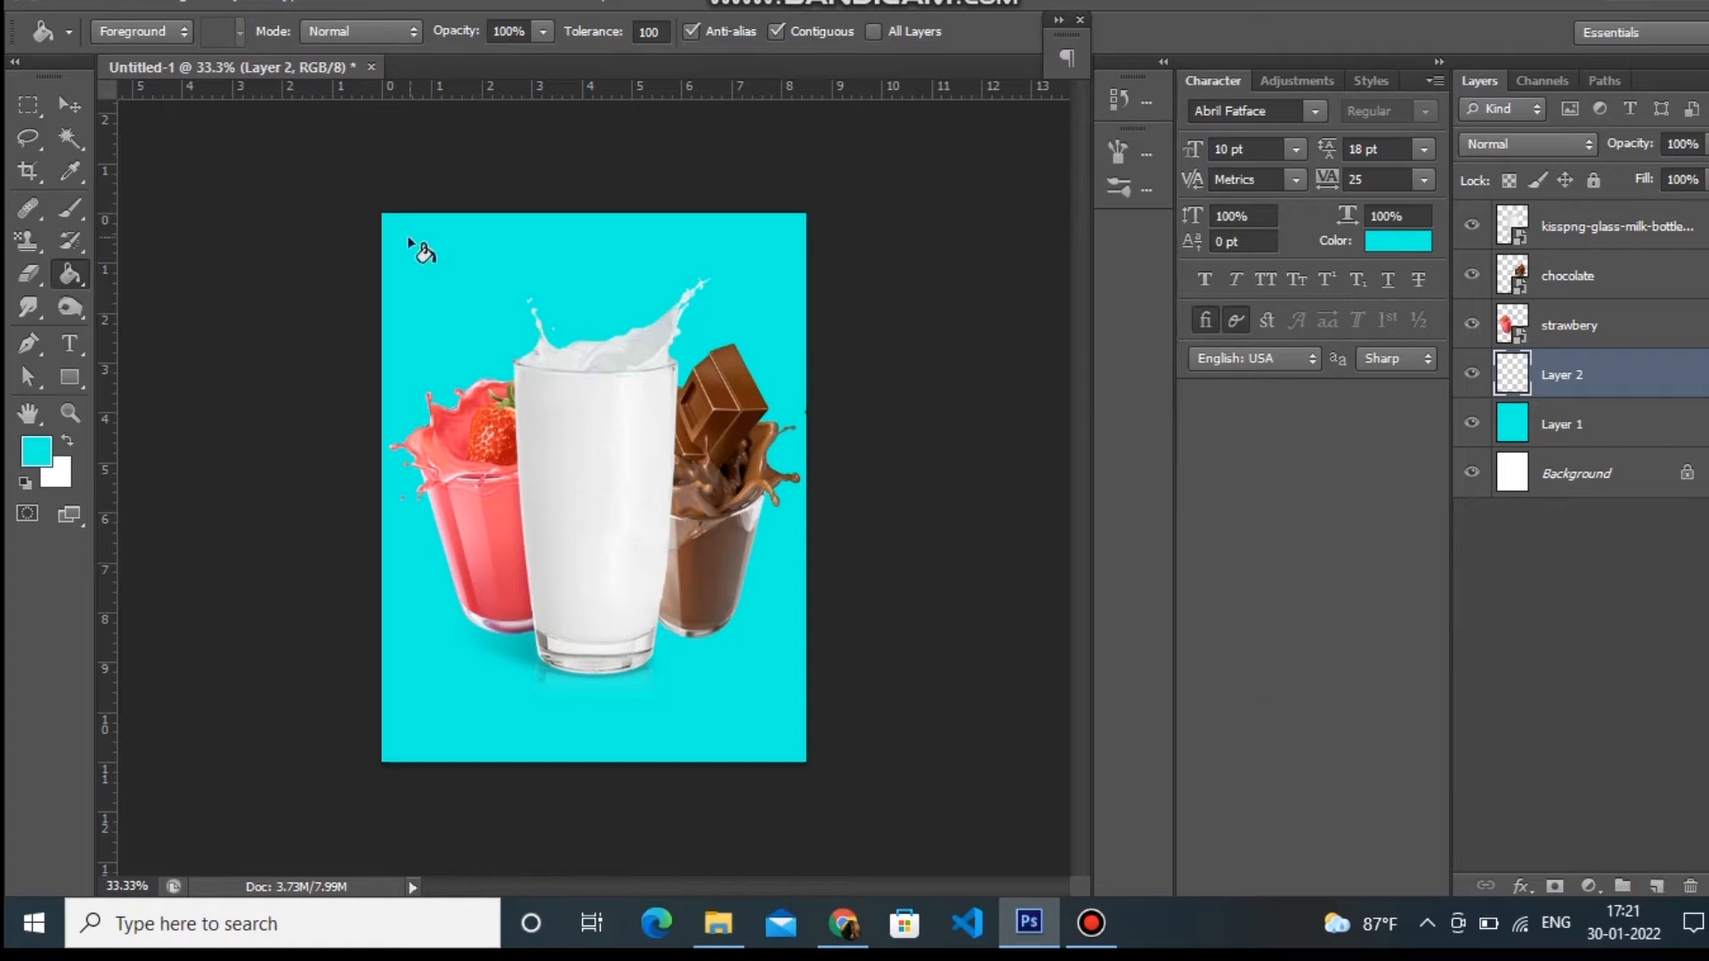
{"action": "left_click", "coordinate": [70, 207]}
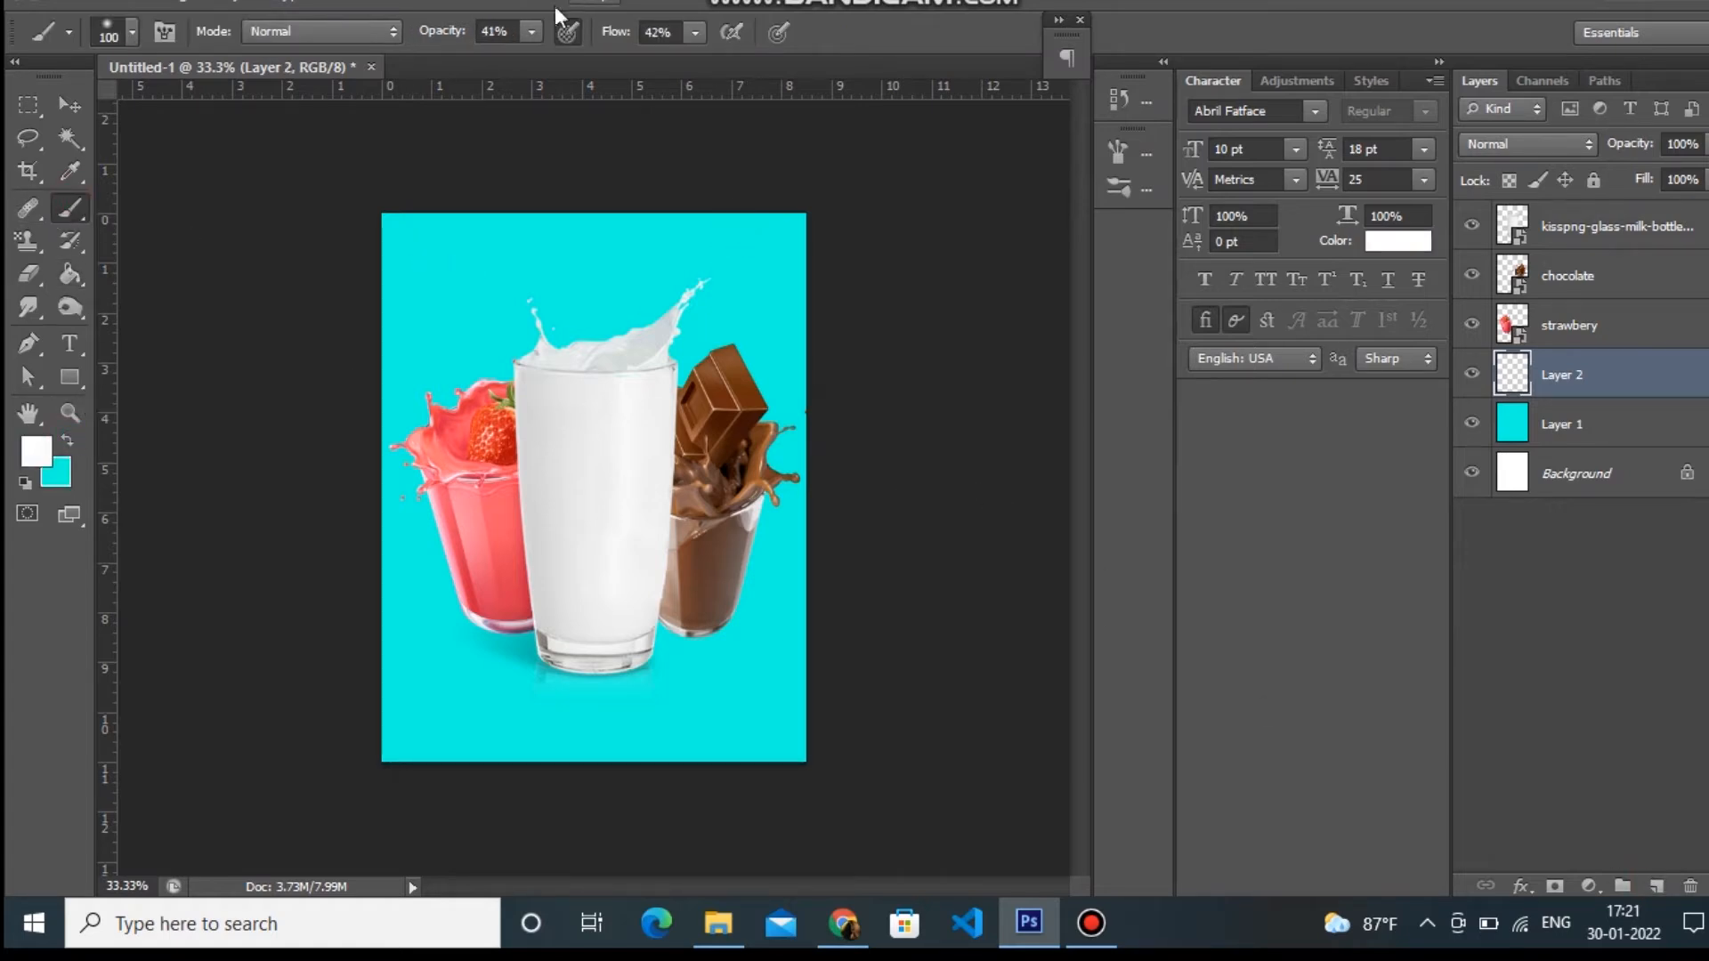
{"action": "left_click", "coordinate": [531, 32]}
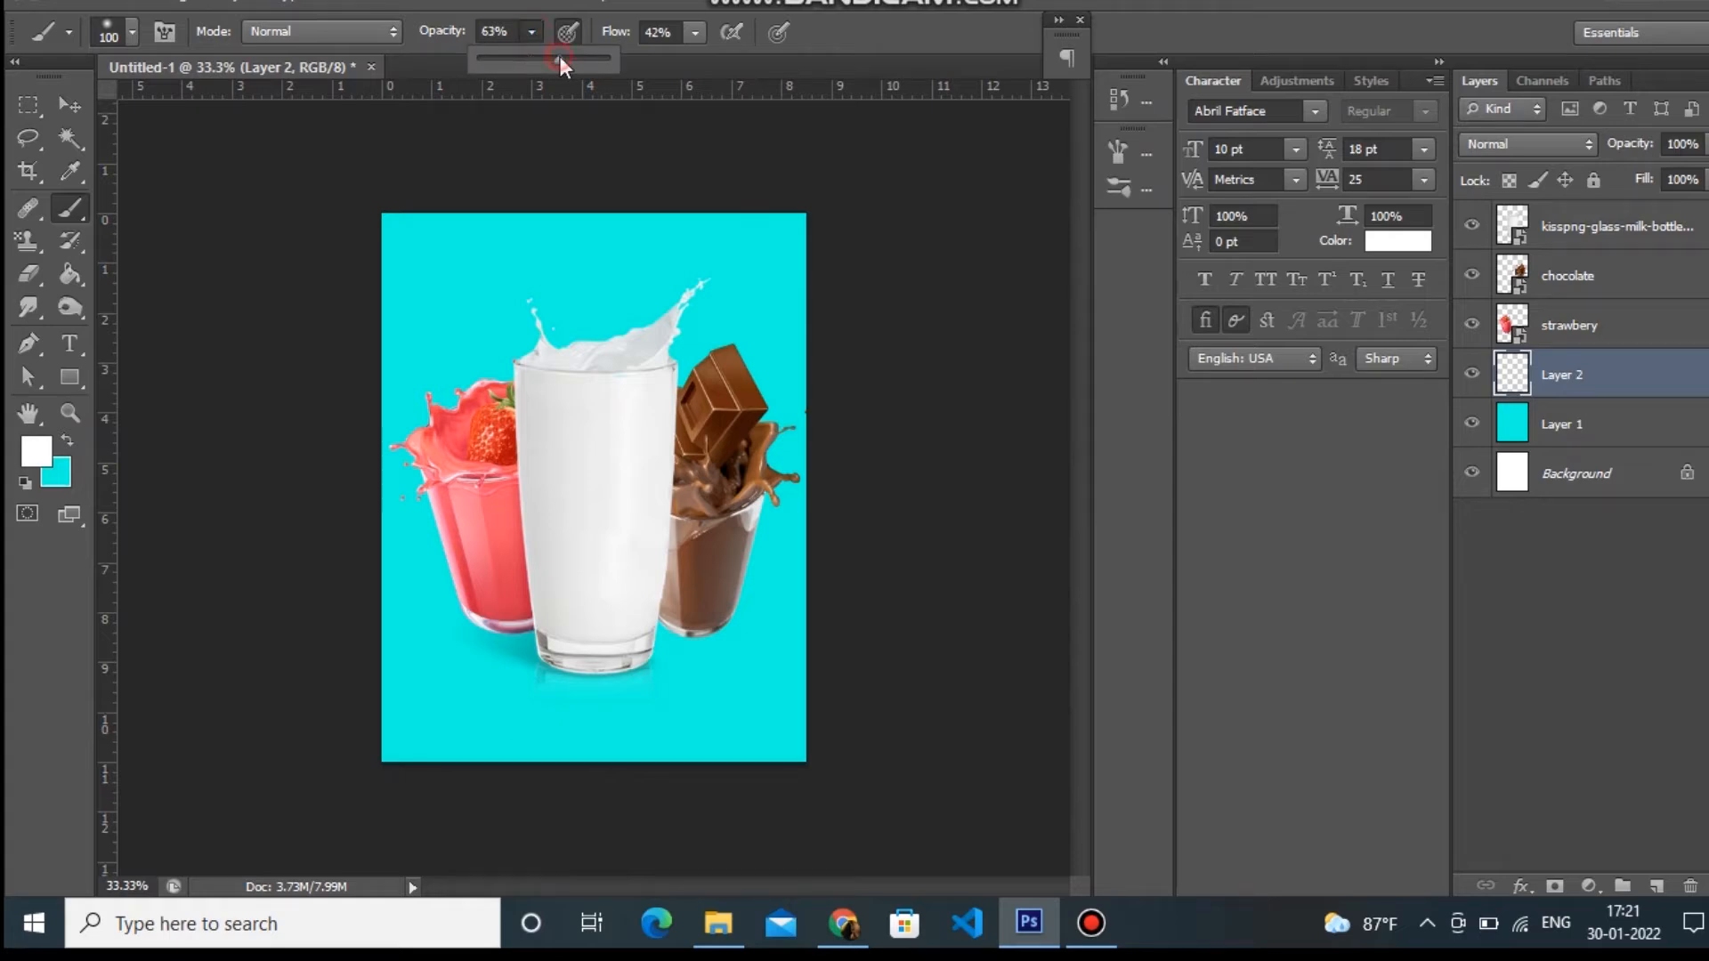
{"action": "left_click", "coordinate": [696, 32]}
{"action": "left_click_drag", "start_coordinate": [712, 60], "coordinate": [718, 60]}
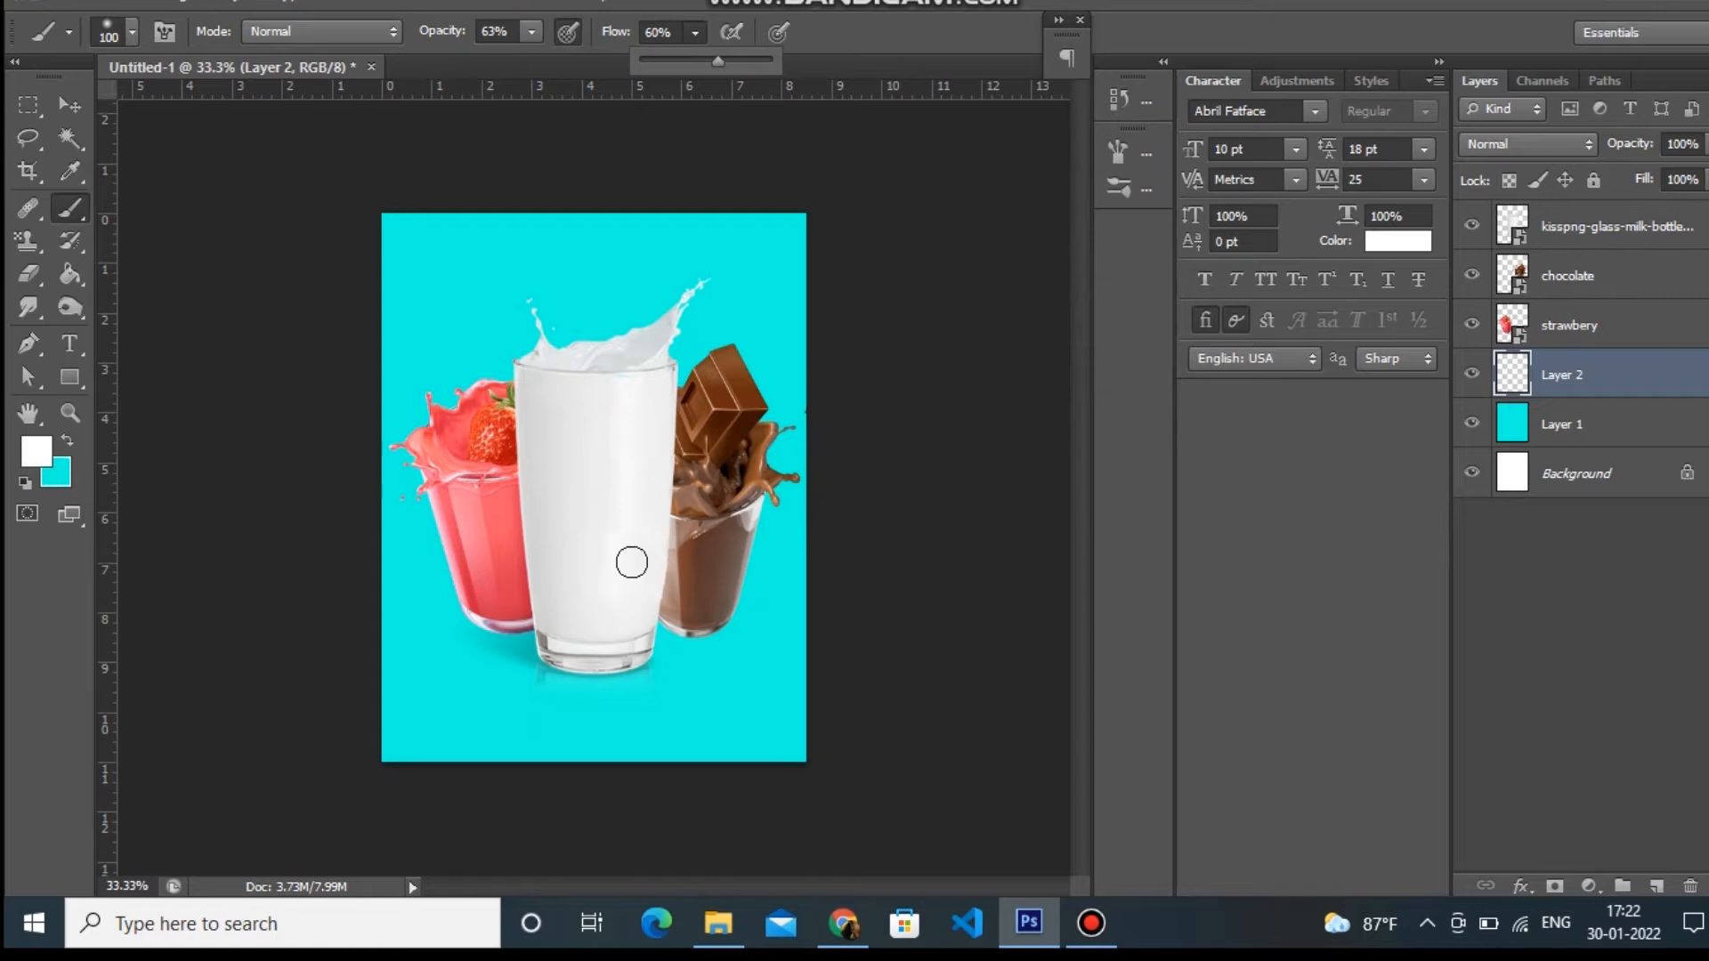
Step: Enlarge the brush to 1000 px and paint a soft white glow on the new layer behind the three glasses
{"action": "key", "text": "bracketright"}
{"action": "key", "text": "bracketright"}
{"action": "key", "text": "bracketright"}
{"action": "key", "text": "bracketright"}
{"action": "key", "text": "bracketright"}
{"action": "key", "text": "bracketright"}
{"action": "key", "text": "bracketright"}
{"action": "key", "text": "bracketright"}
{"action": "key", "text": "bracketright"}
{"action": "key", "text": "bracketright"}
{"action": "key", "text": "bracketright"}
{"action": "key", "text": "bracketright"}
{"action": "key", "text": "bracketright"}
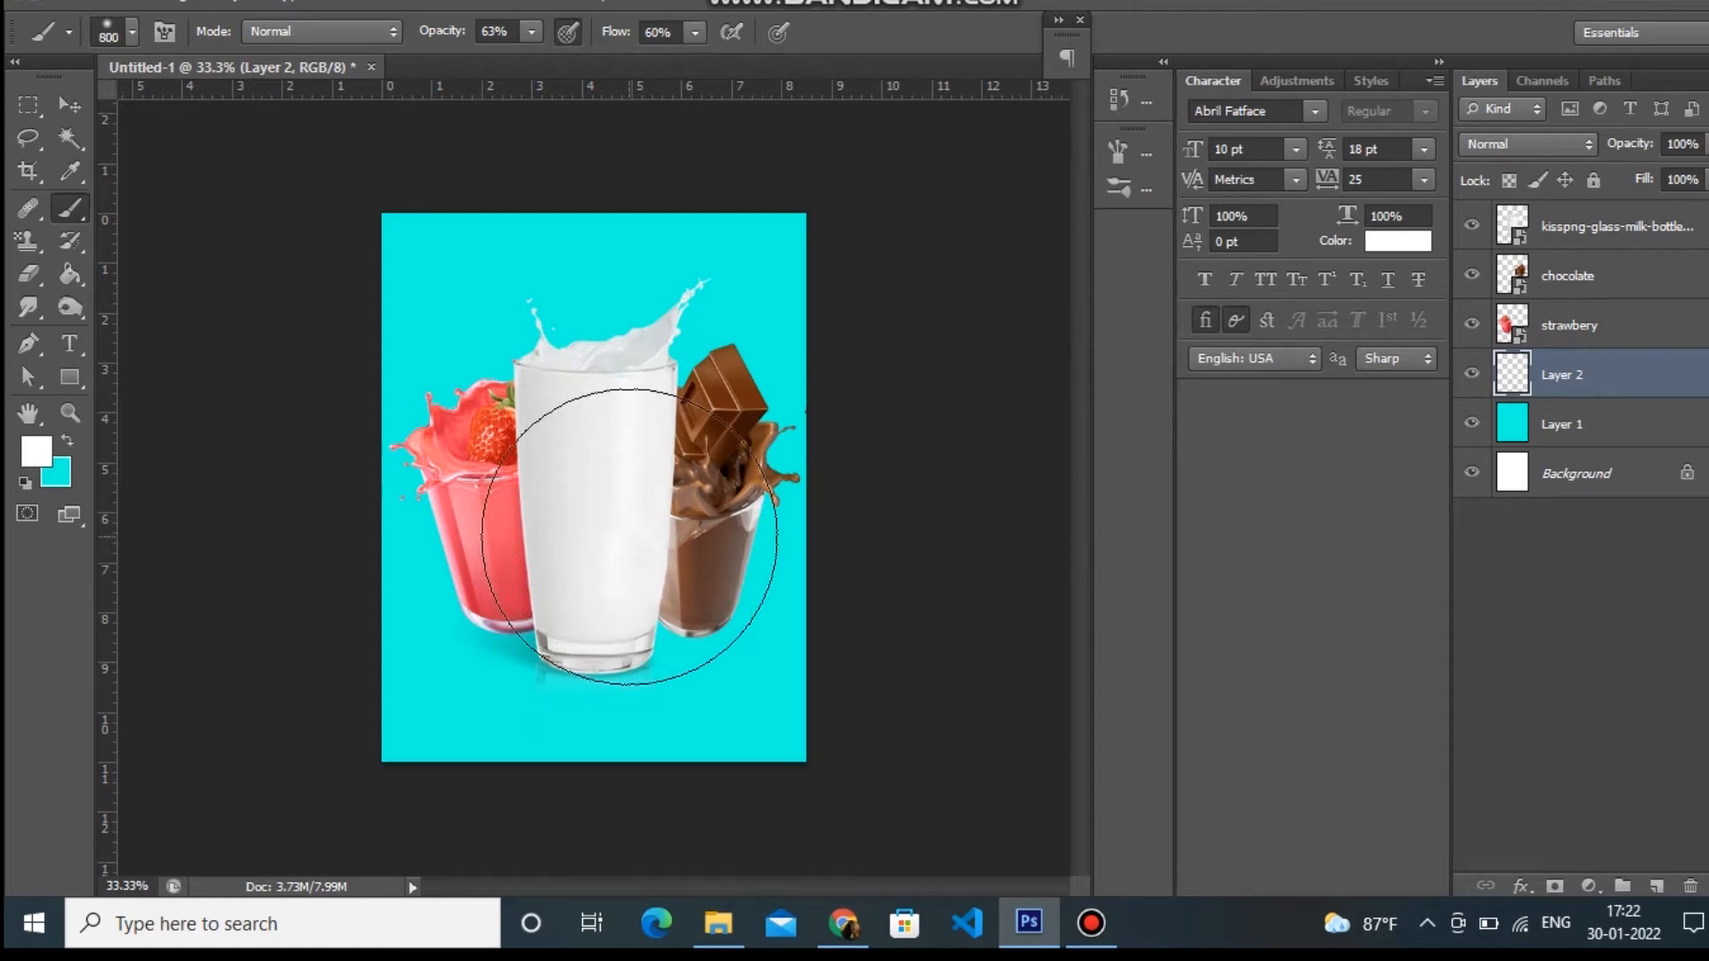
{"action": "left_click", "coordinate": [640, 457]}
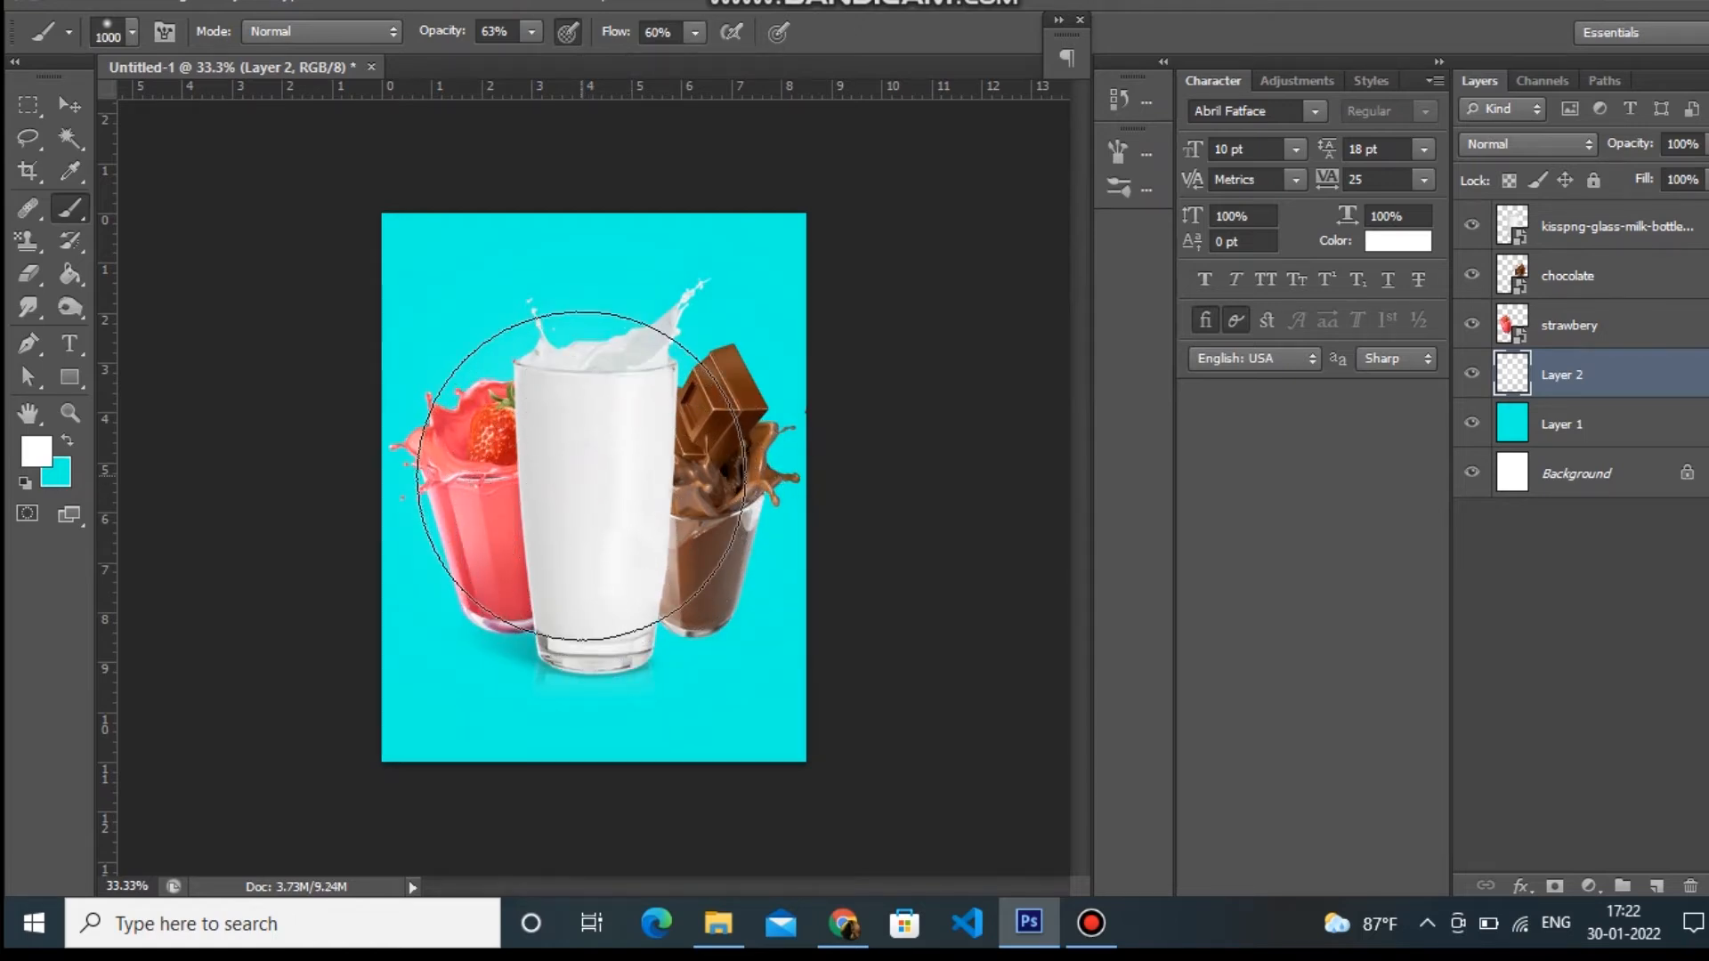
{"action": "left_click", "coordinate": [631, 463]}
{"action": "left_click", "coordinate": [552, 456]}
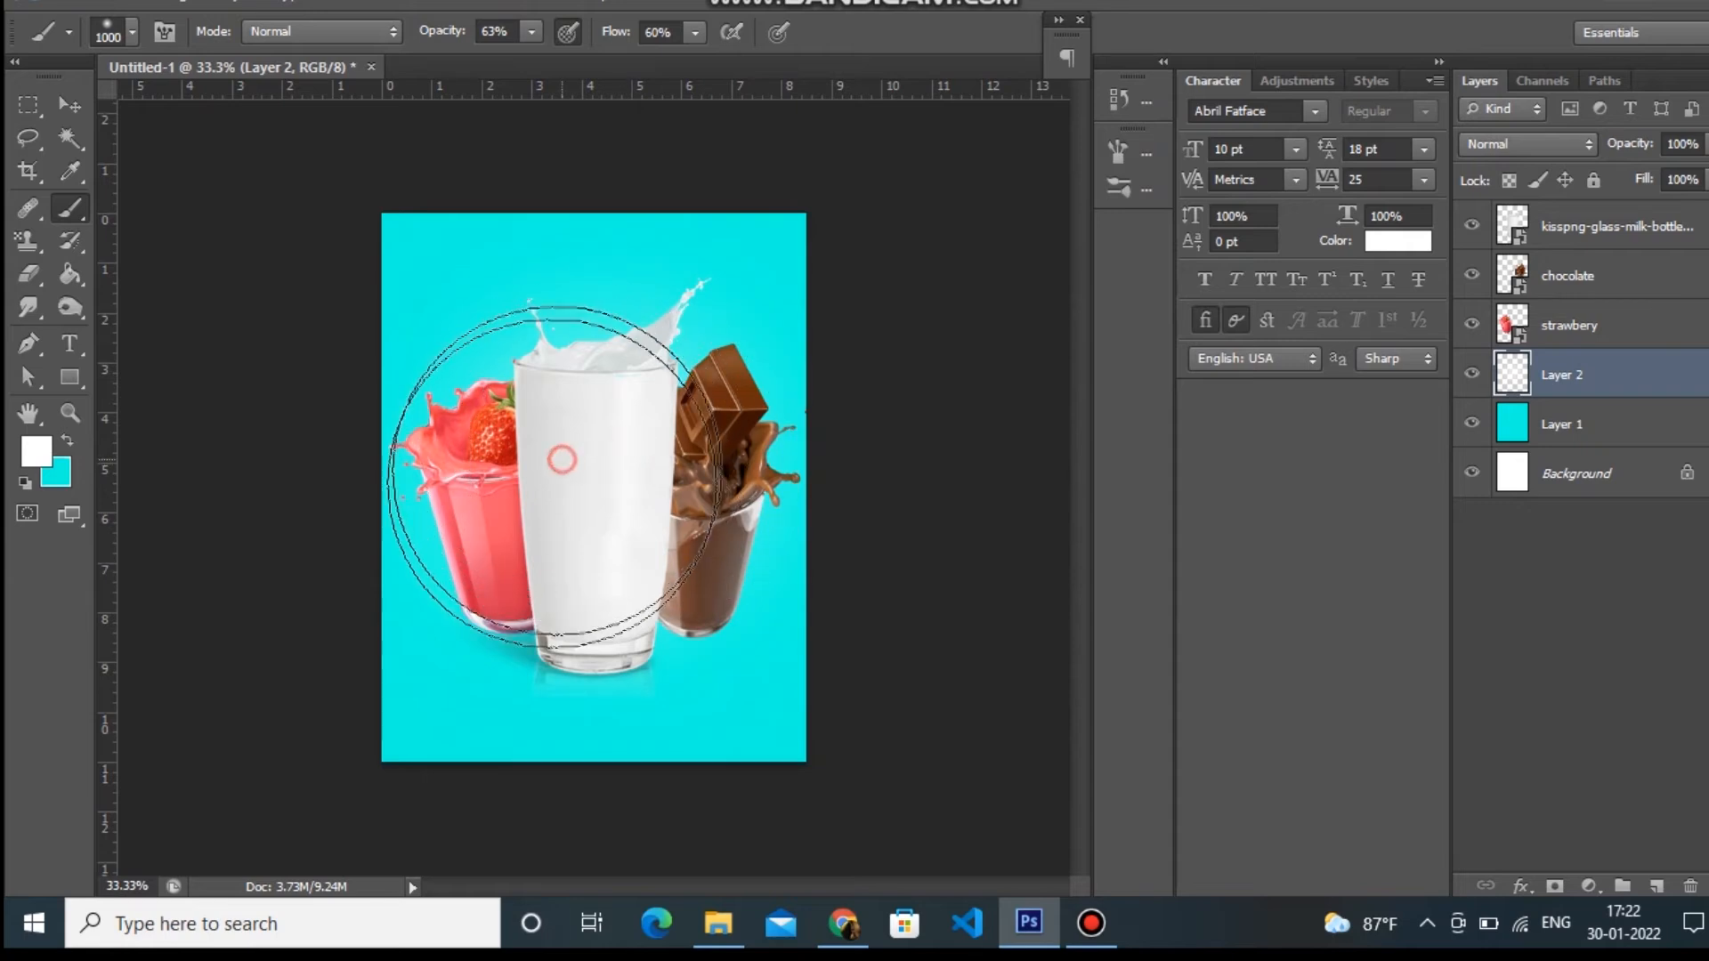
{"action": "left_click", "coordinate": [544, 504]}
{"action": "left_click", "coordinate": [611, 465]}
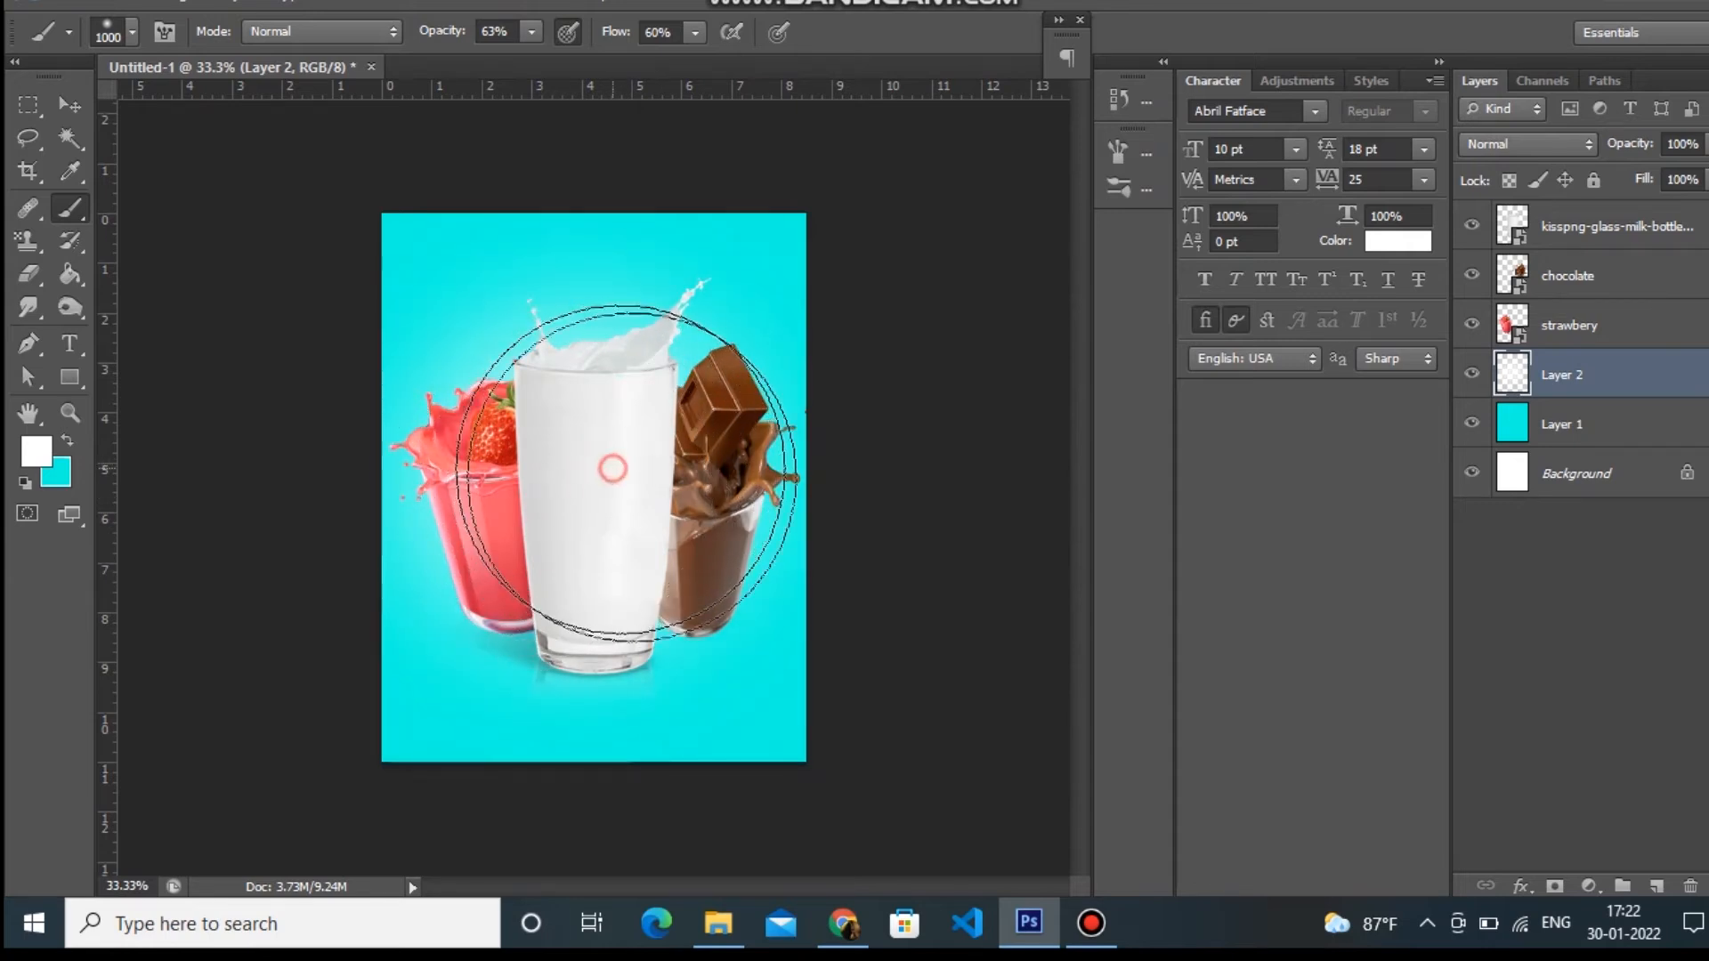
{"action": "left_click", "coordinate": [592, 496]}
{"action": "left_click", "coordinate": [552, 448]}
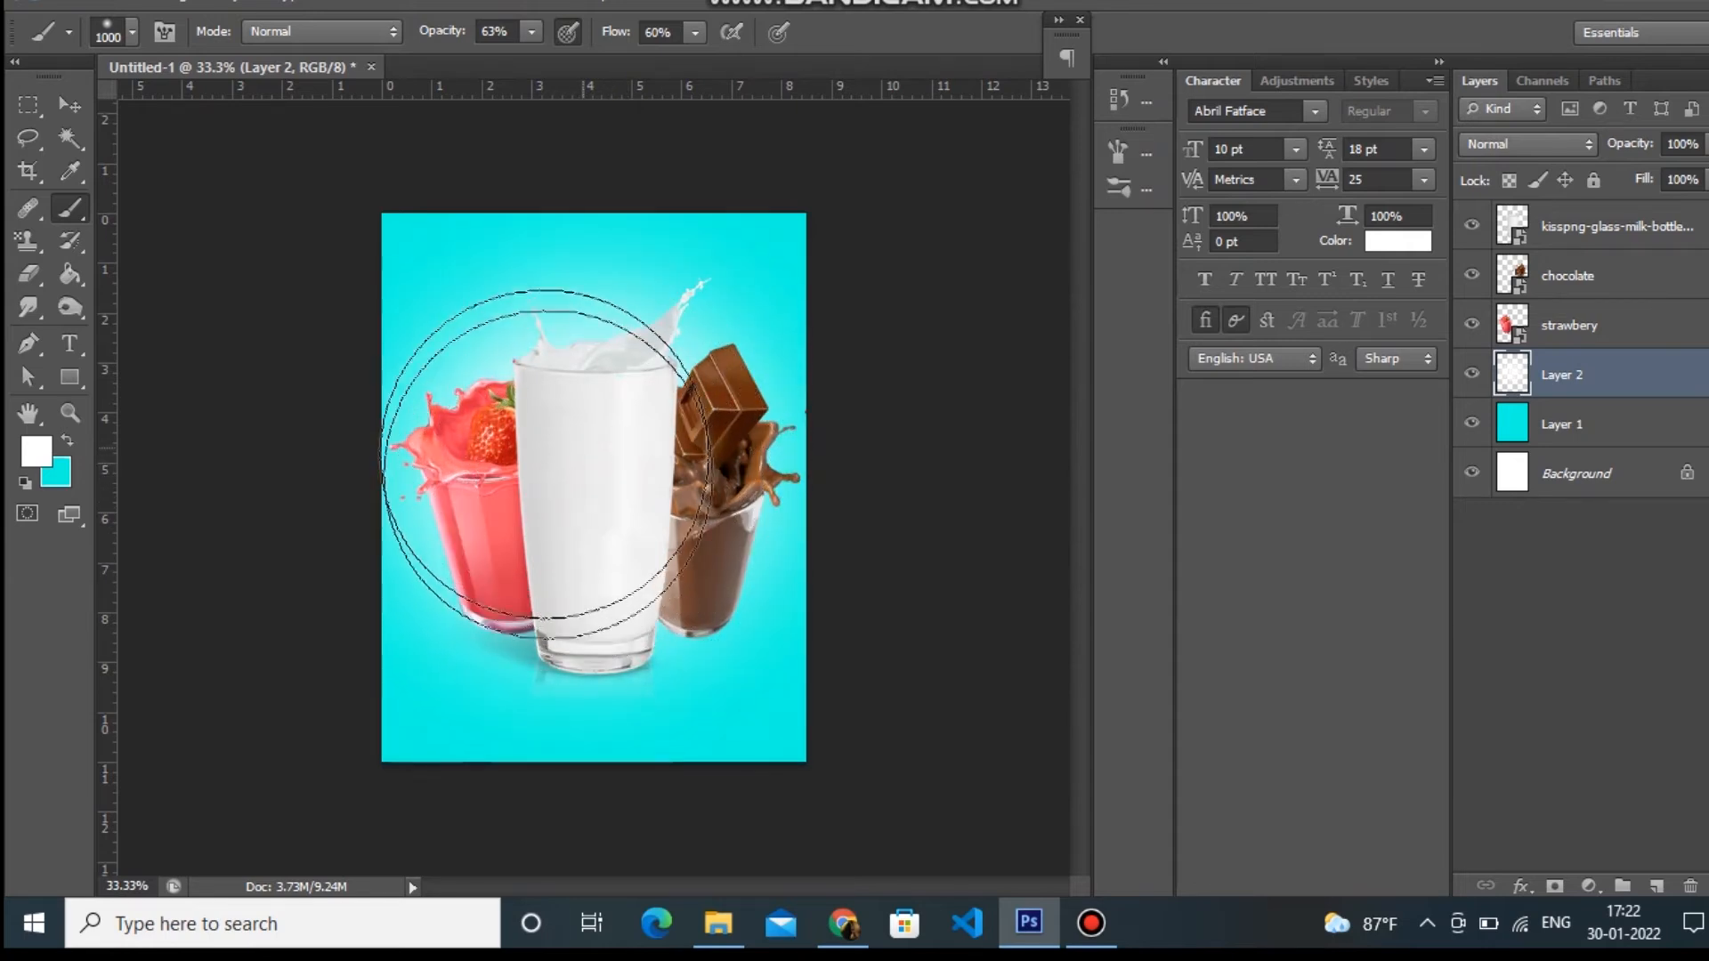
{"action": "left_click", "coordinate": [588, 438]}
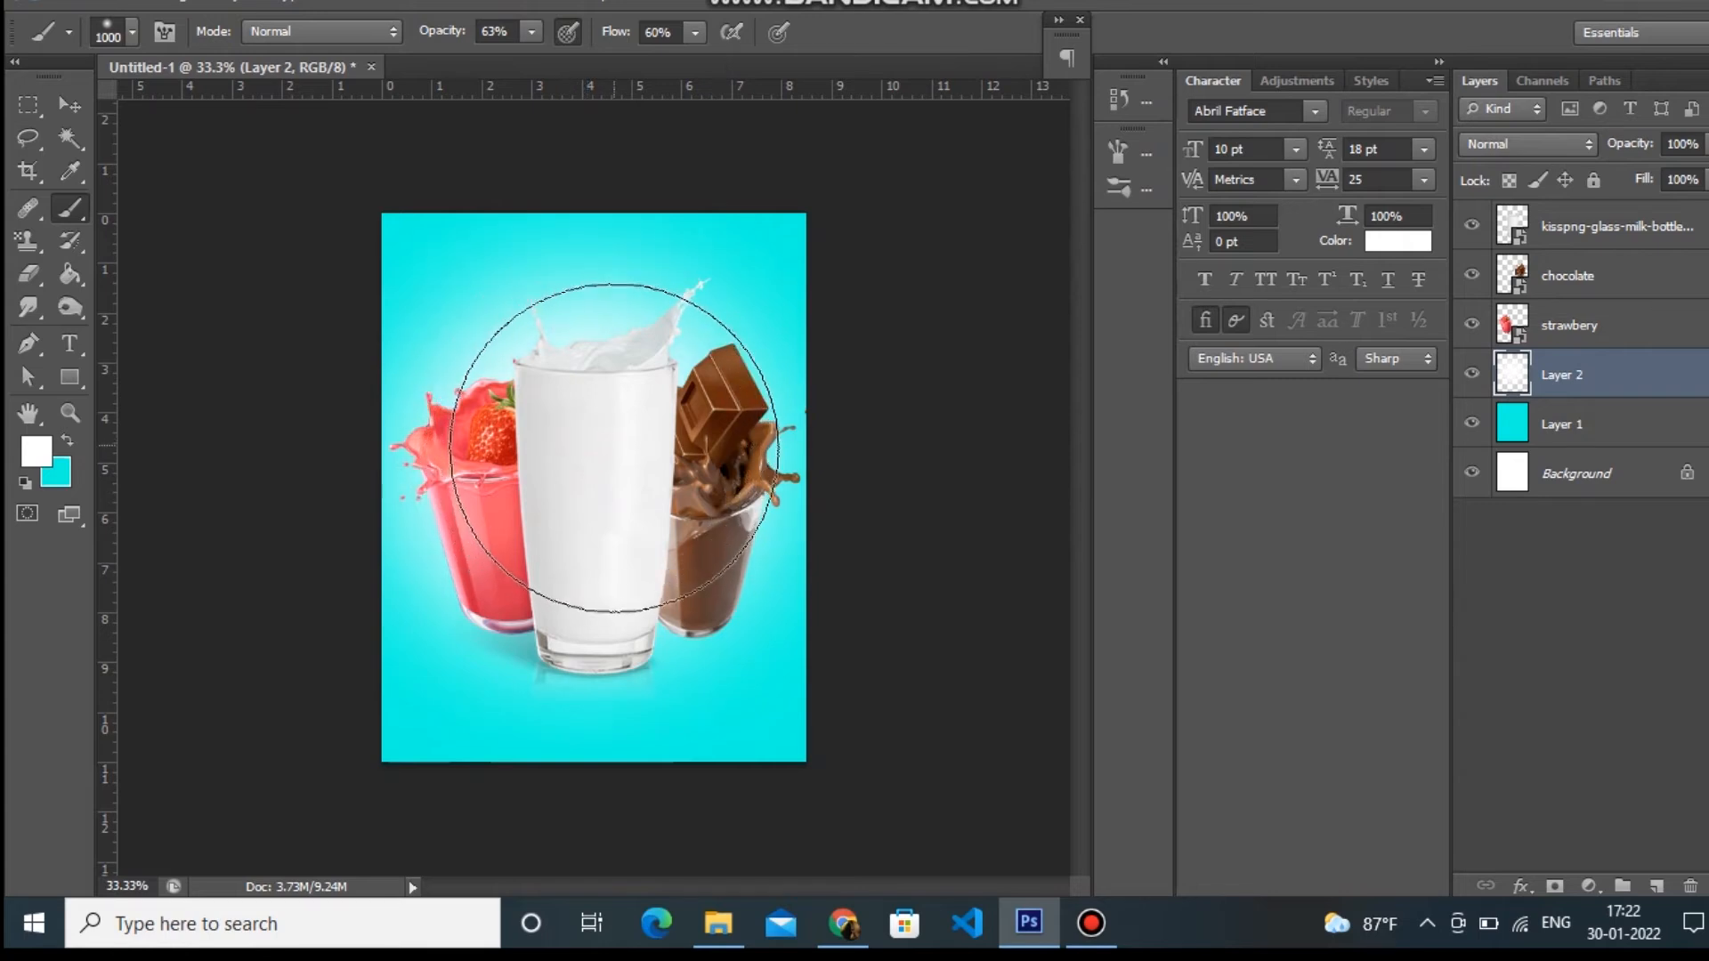
{"action": "left_click", "coordinate": [601, 502]}
{"action": "left_click", "coordinate": [600, 533]}
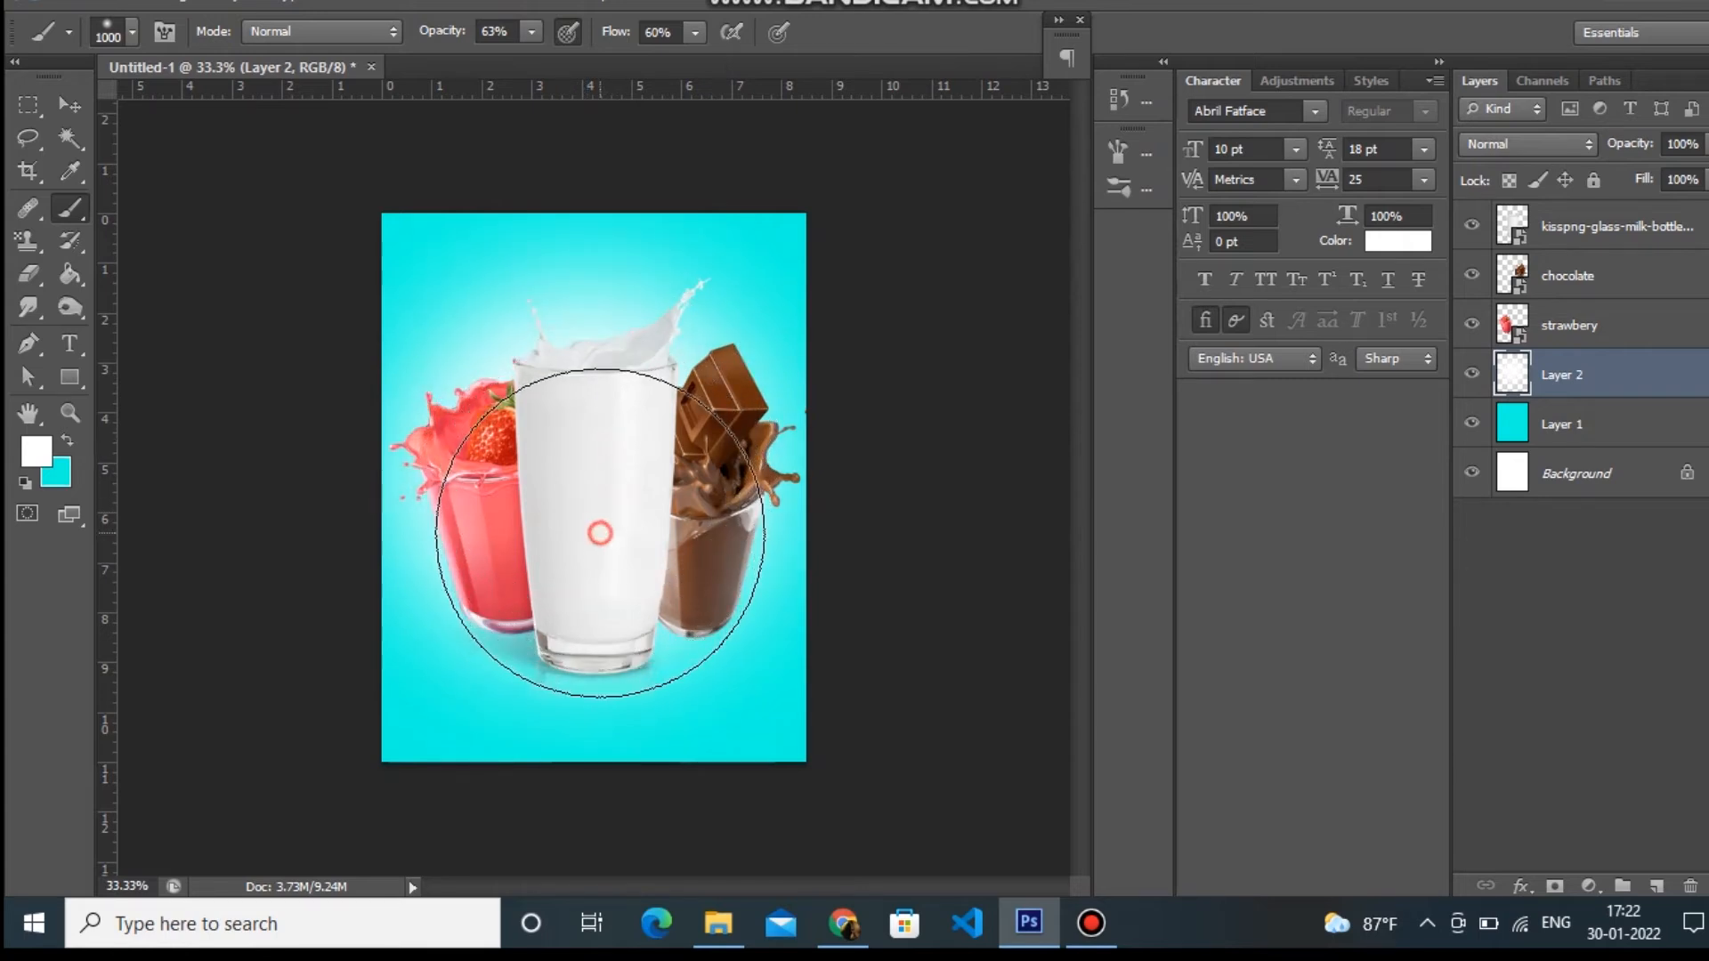
{"action": "left_click", "coordinate": [581, 544]}
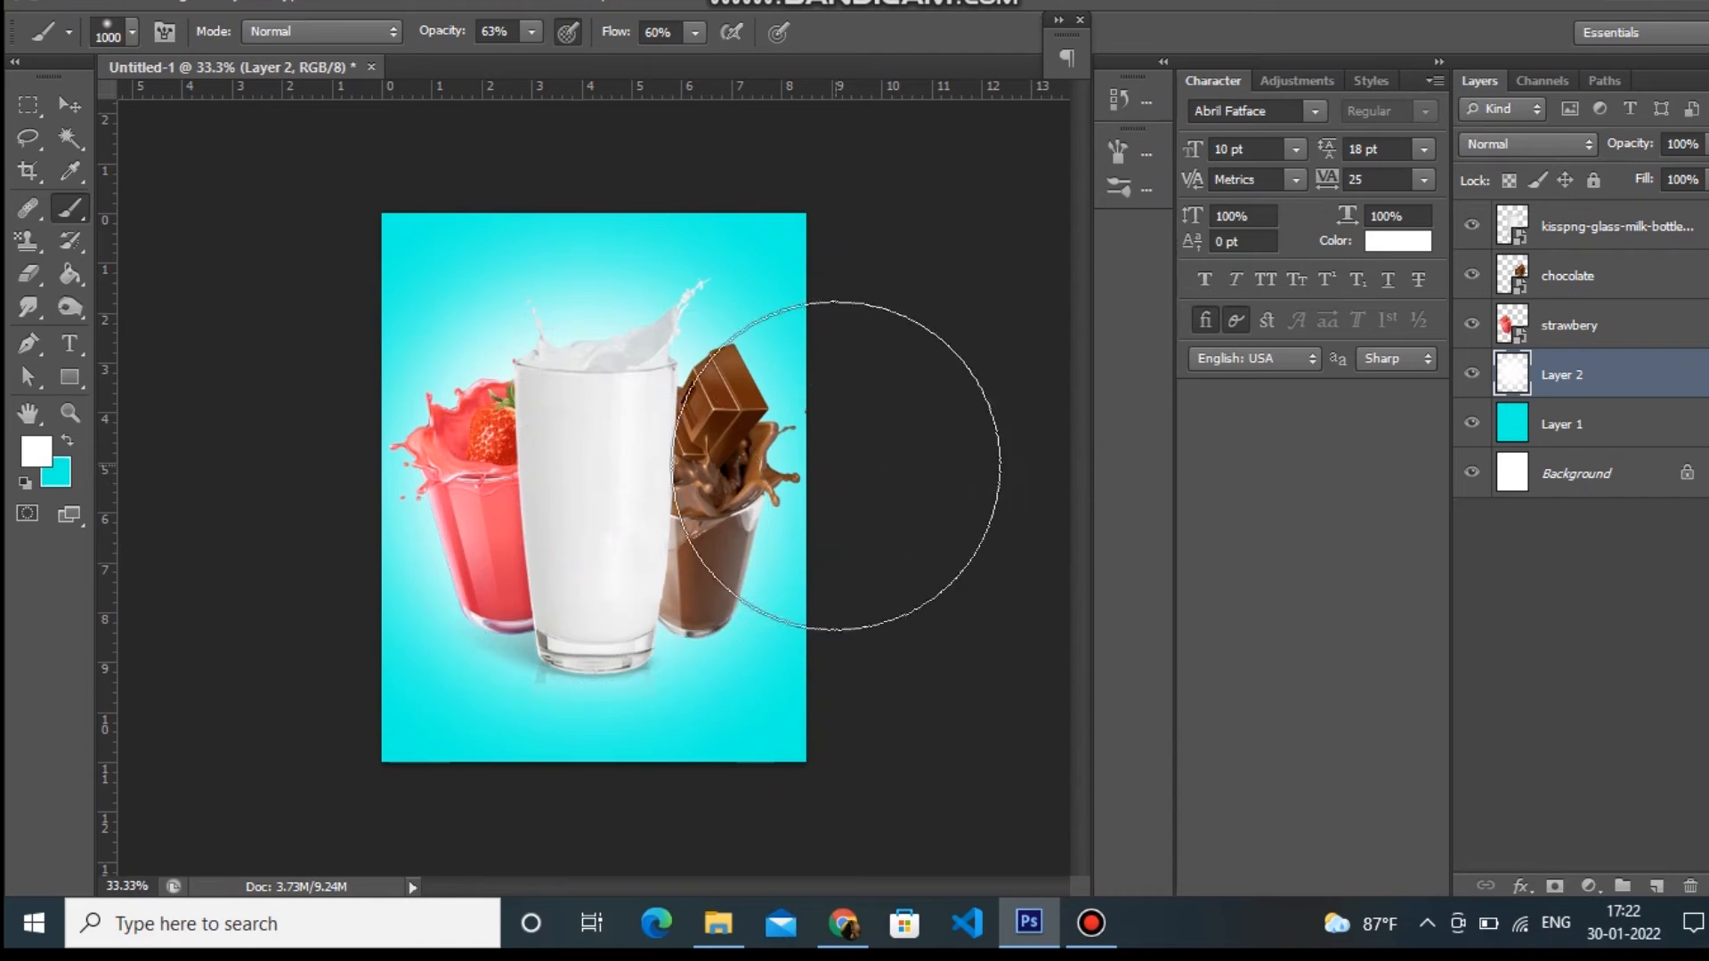
Step: Move the chocolate glass slightly upward beside the milk glass and rotate it very slightly clockwise
{"action": "left_click", "coordinate": [64, 106]}
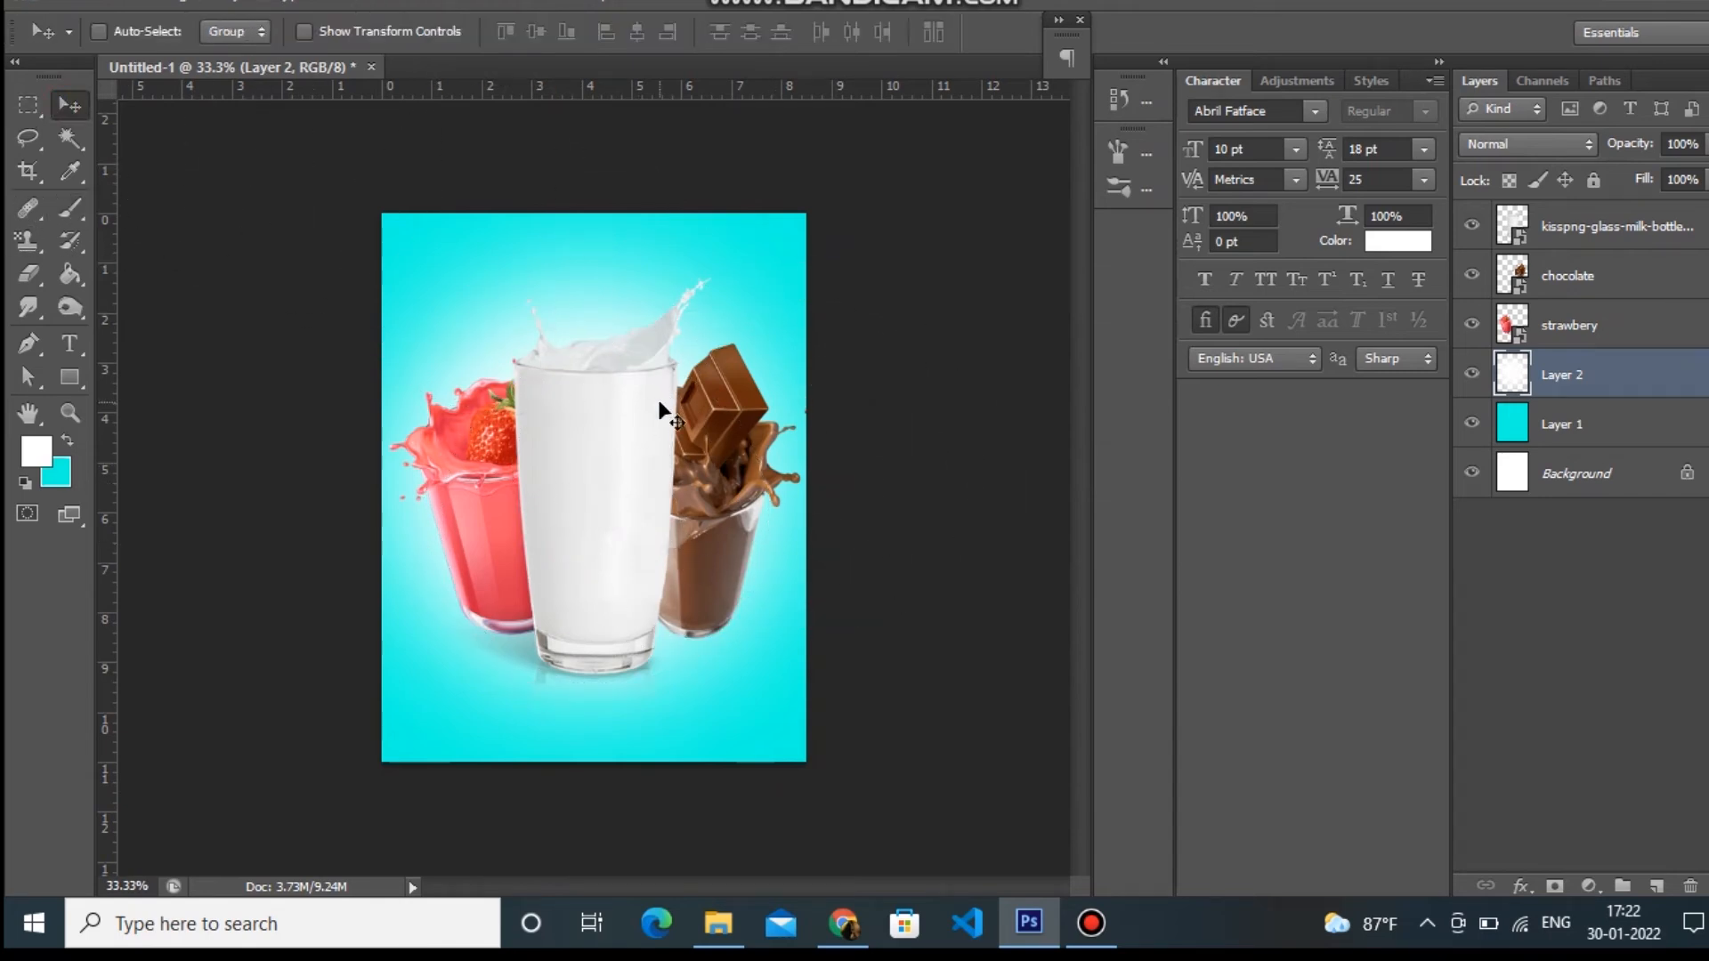
{"action": "right_click", "coordinate": [731, 463]}
{"action": "left_click", "coordinate": [750, 485]}
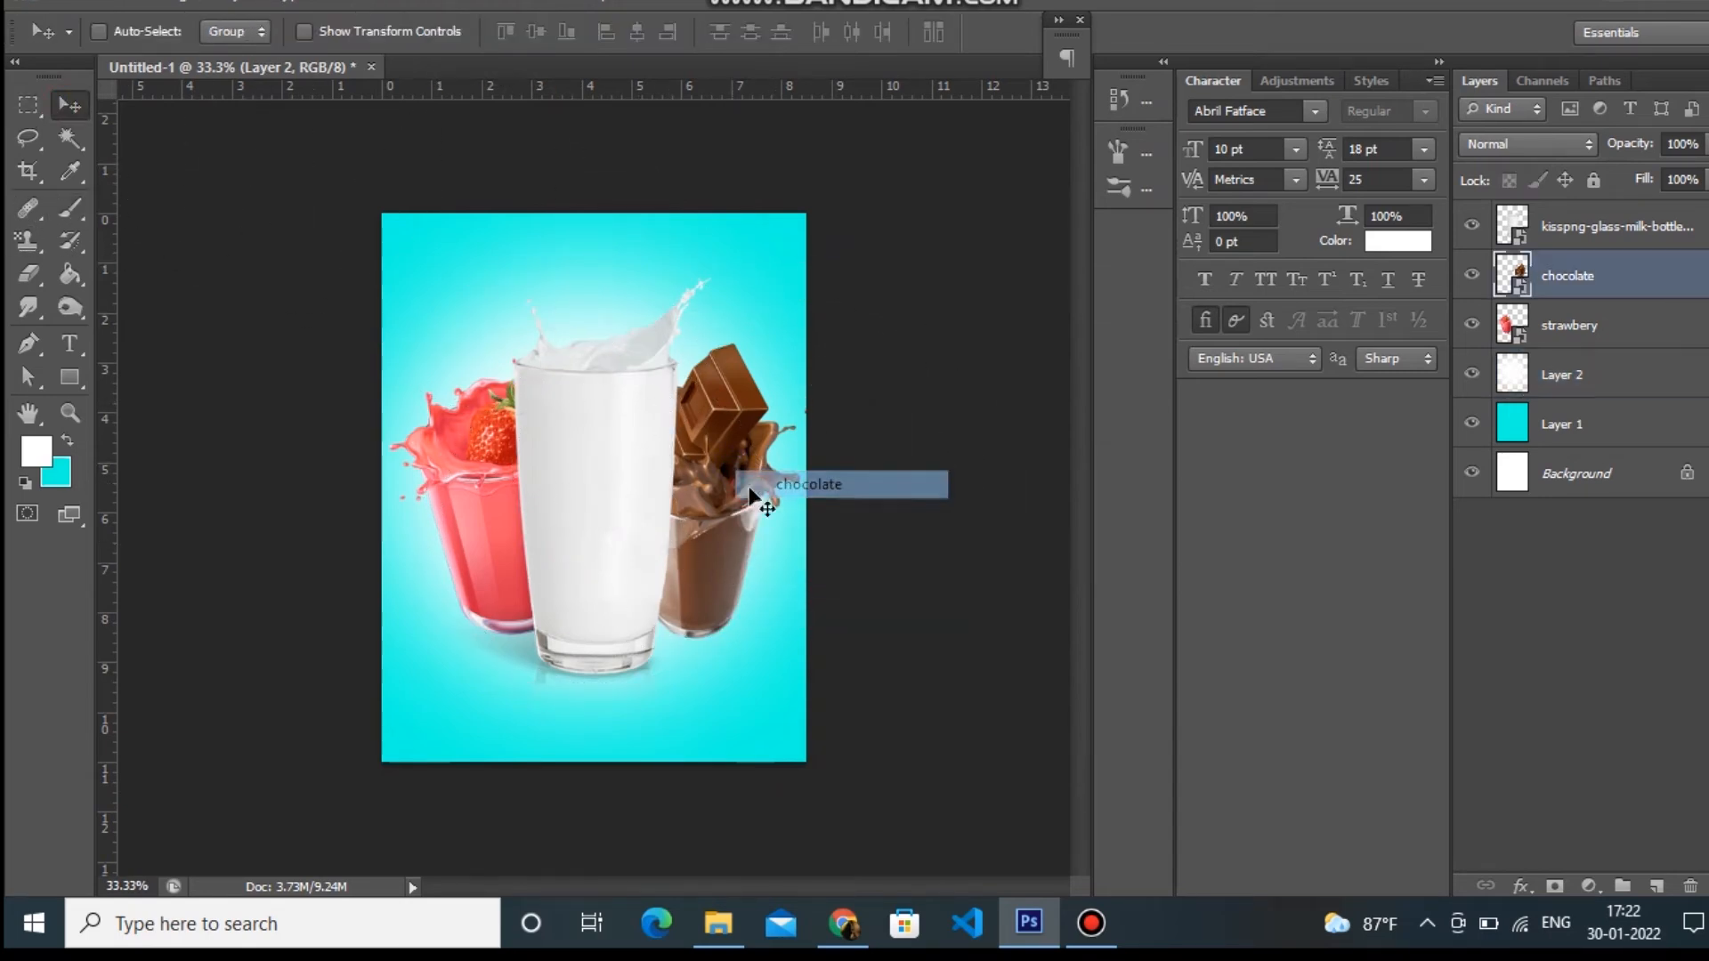
{"action": "left_click_drag", "start_coordinate": [722, 489], "coordinate": [717, 472]}
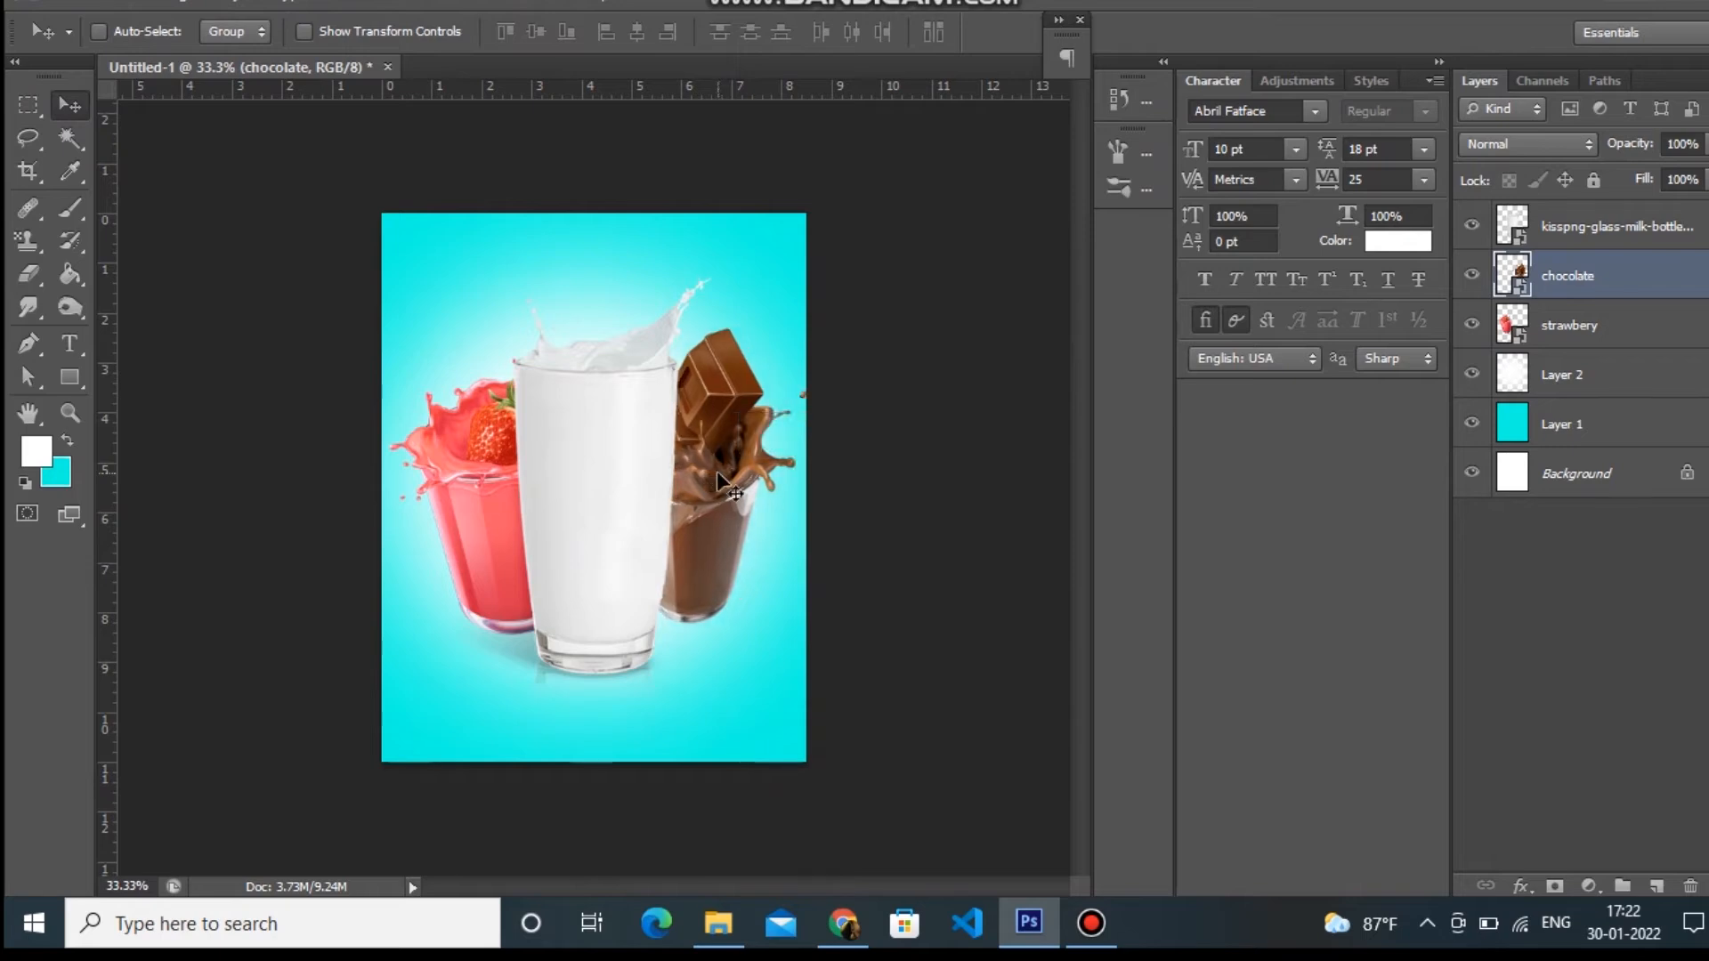
{"action": "key", "text": "ctrl+t"}
{"action": "left_click_drag", "start_coordinate": [907, 569], "coordinate": [919, 577]}
{"action": "key", "text": "Return"}
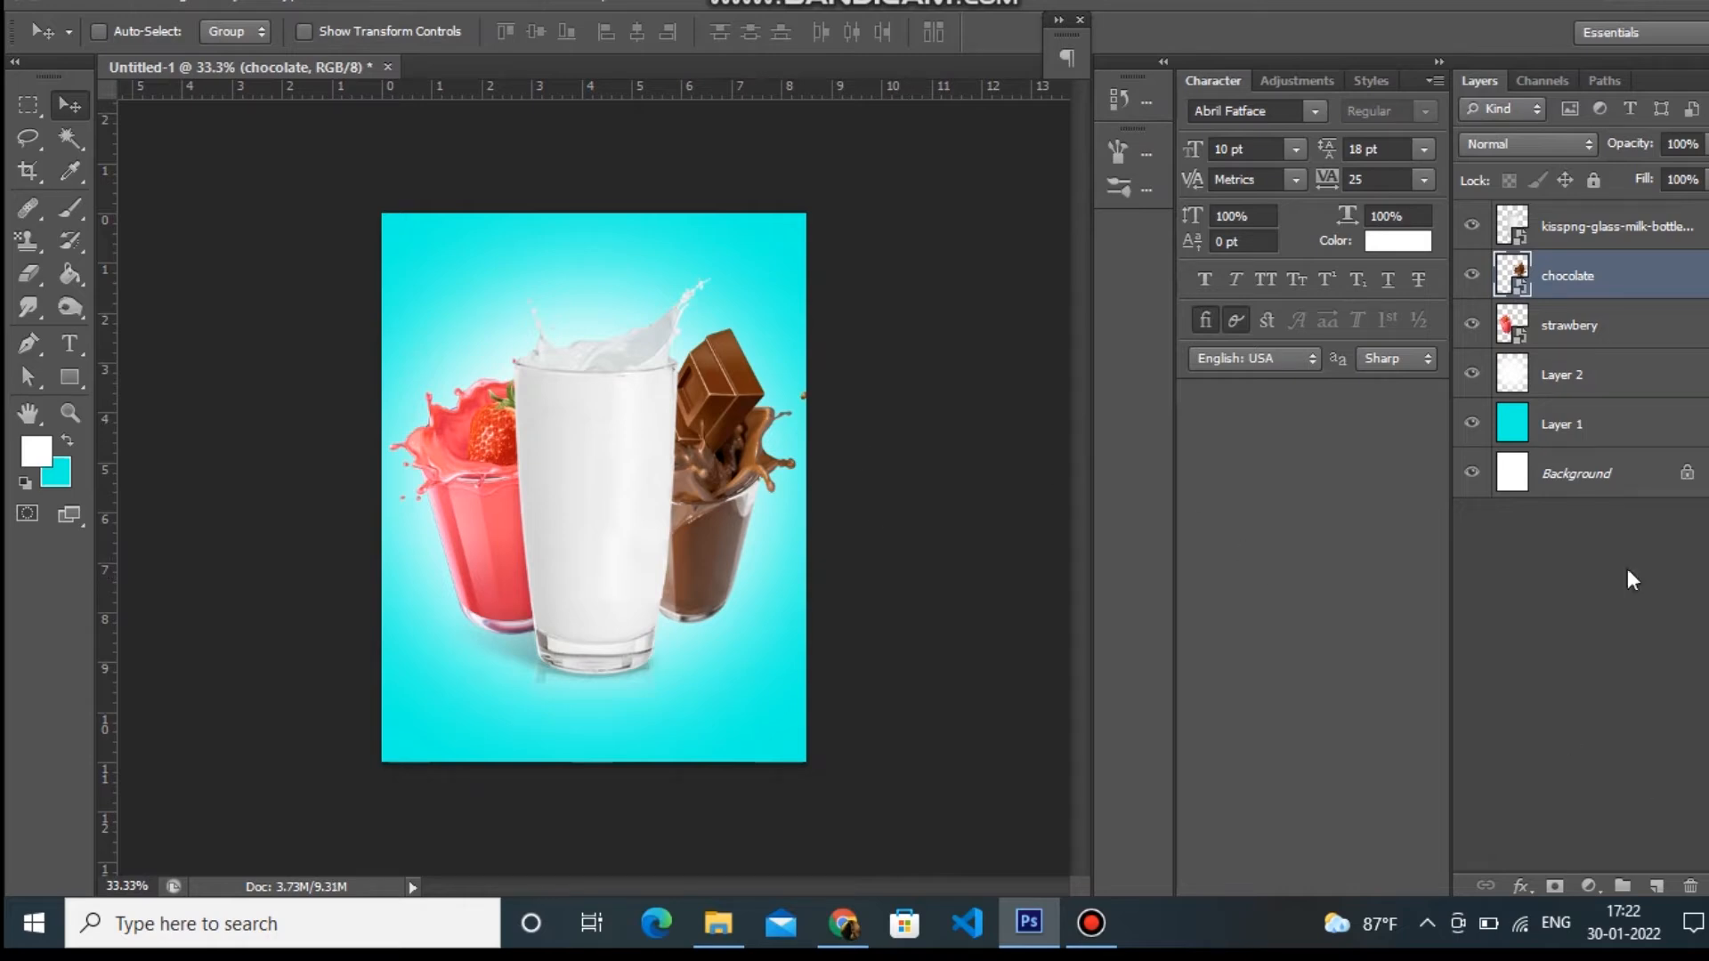
{"action": "left_click", "coordinate": [1638, 329]}
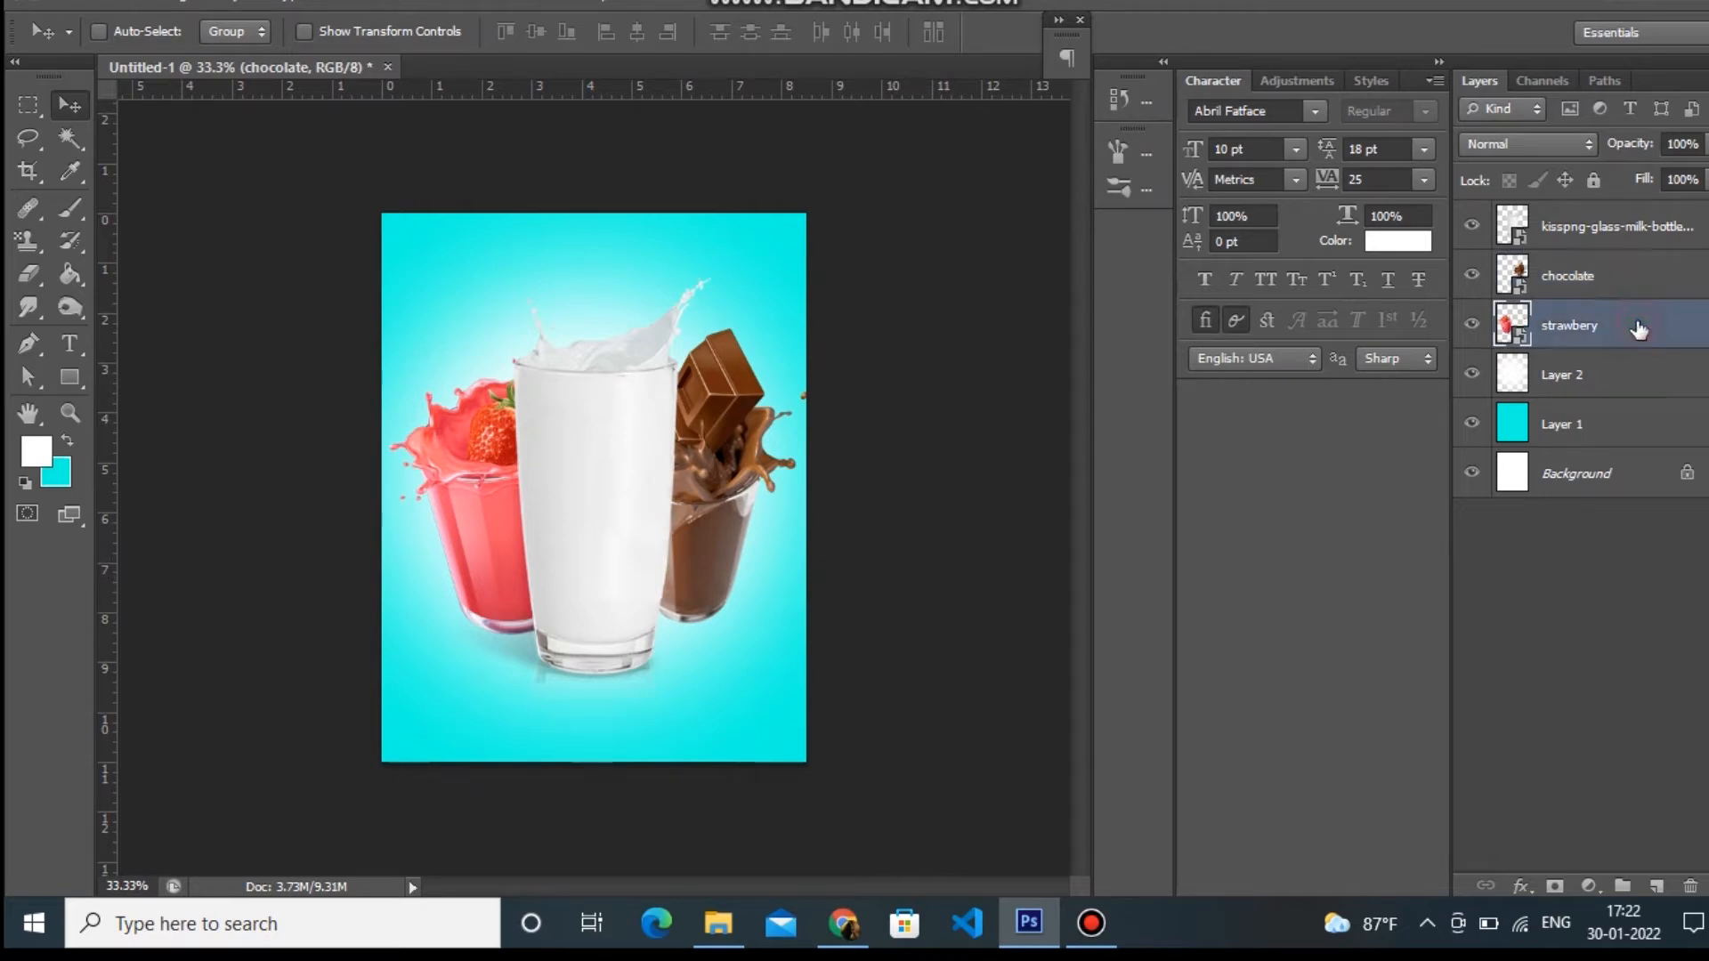
{"action": "left_click", "coordinate": [68, 345]}
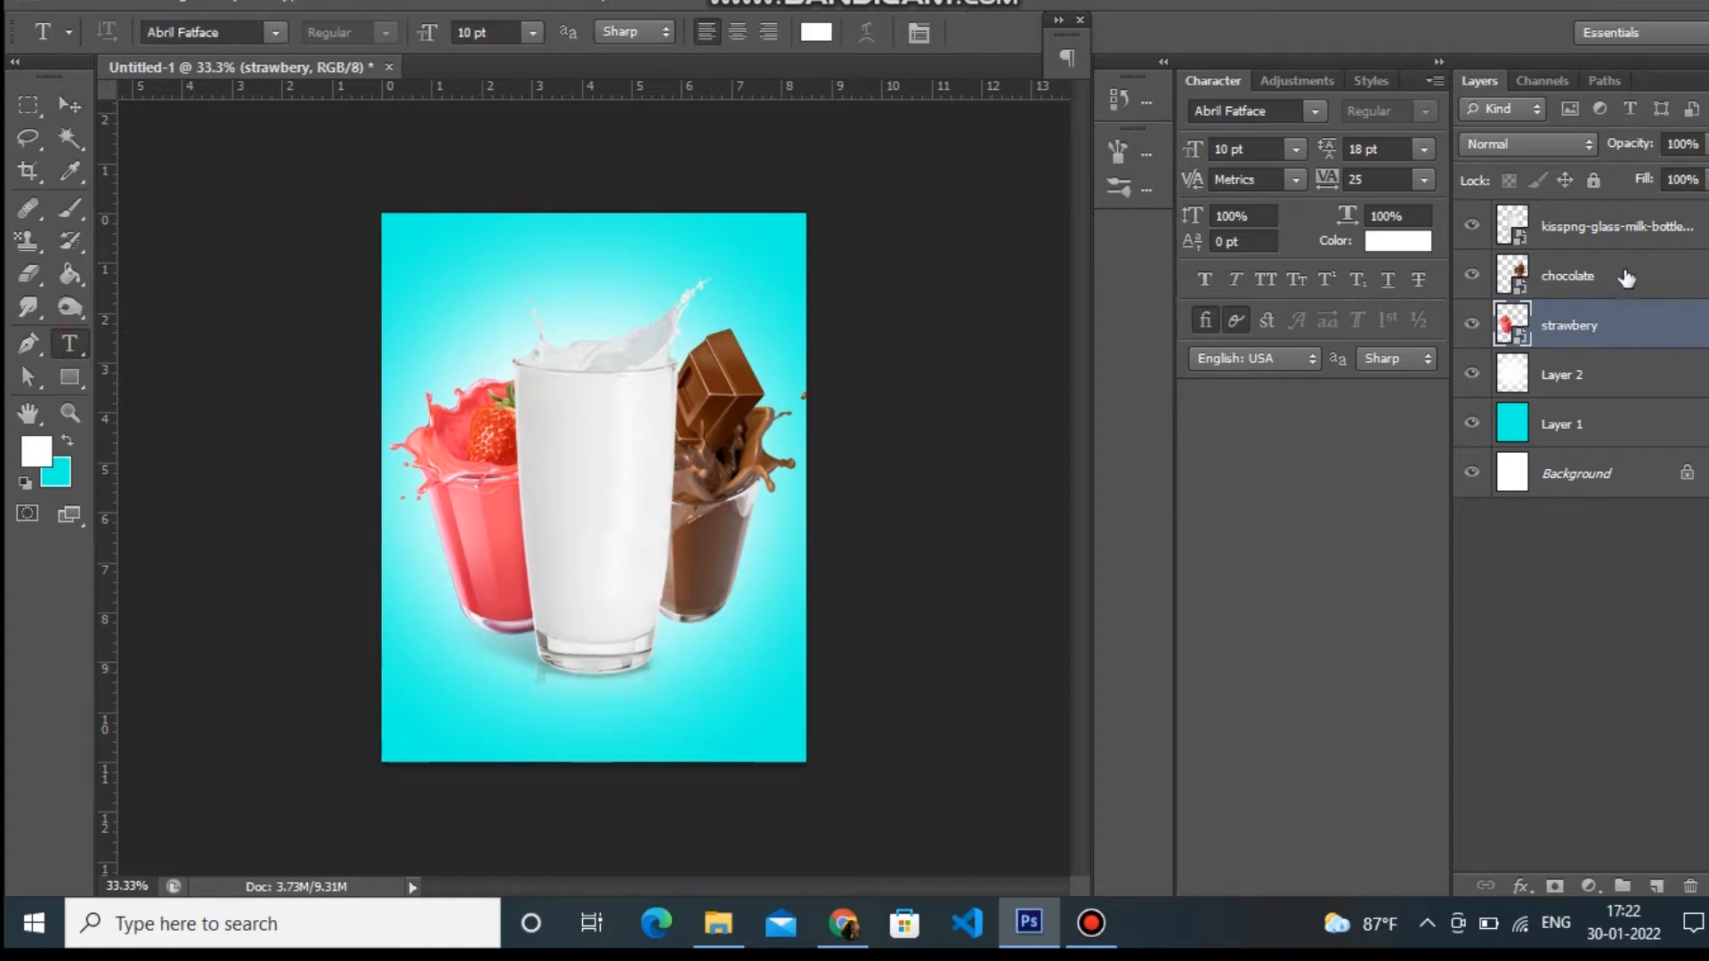
{"action": "left_click", "coordinate": [1593, 384]}
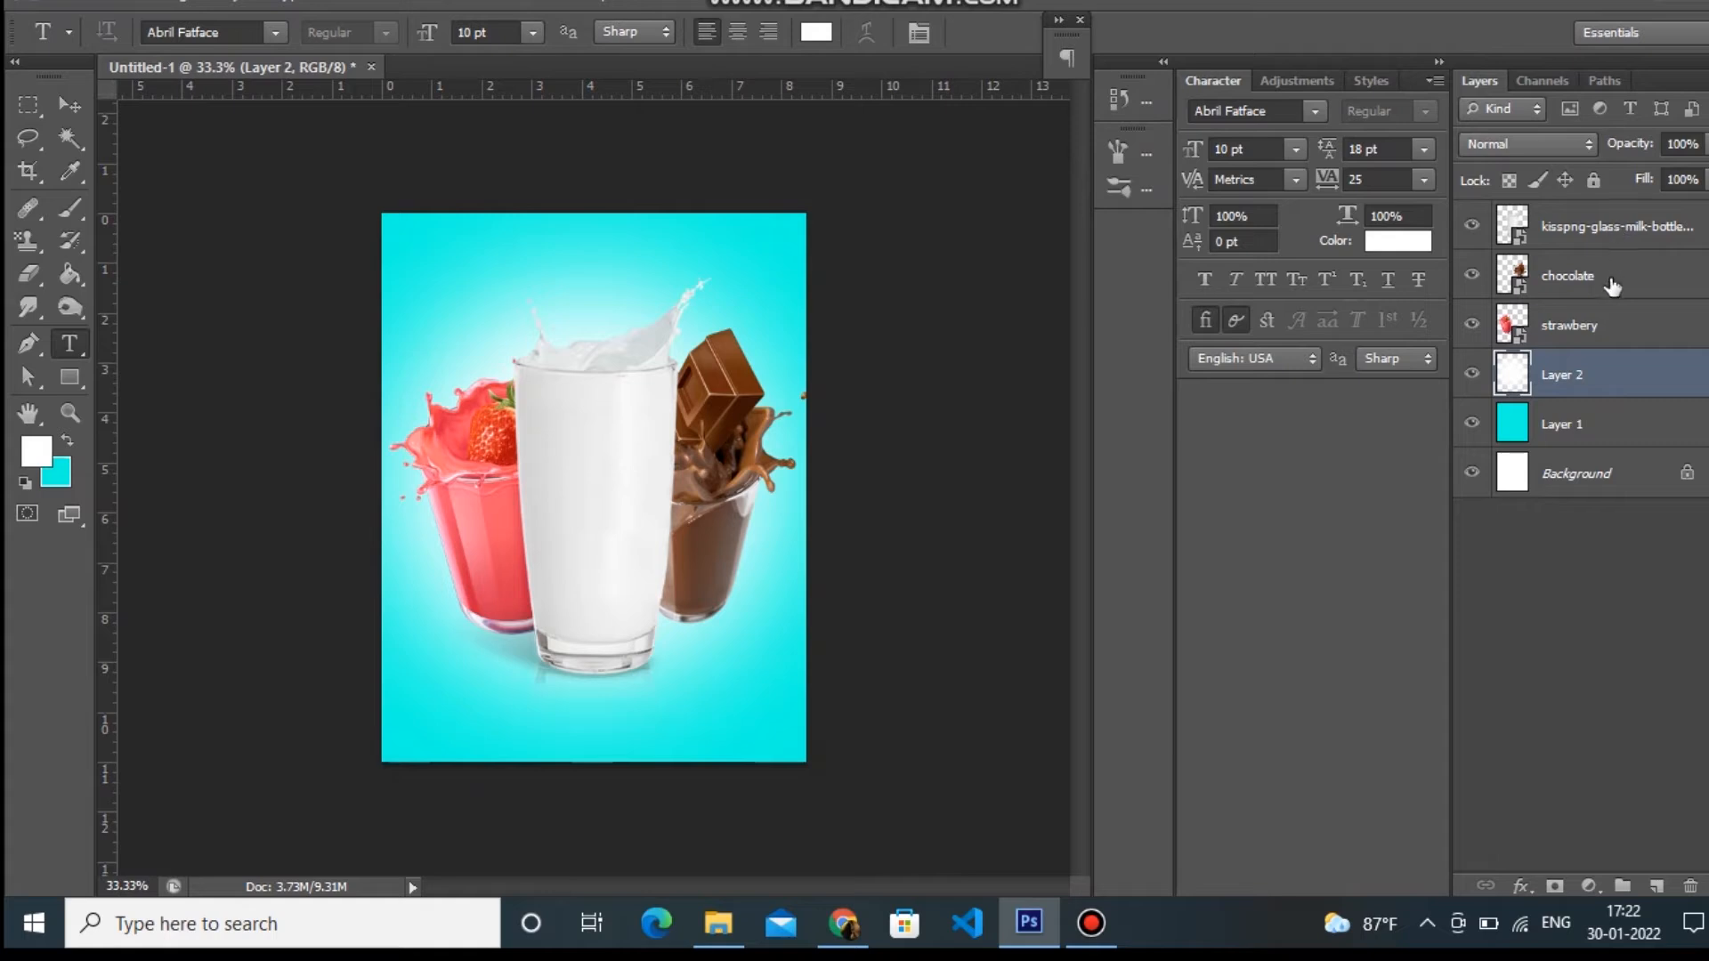
{"action": "left_click", "coordinate": [1611, 322]}
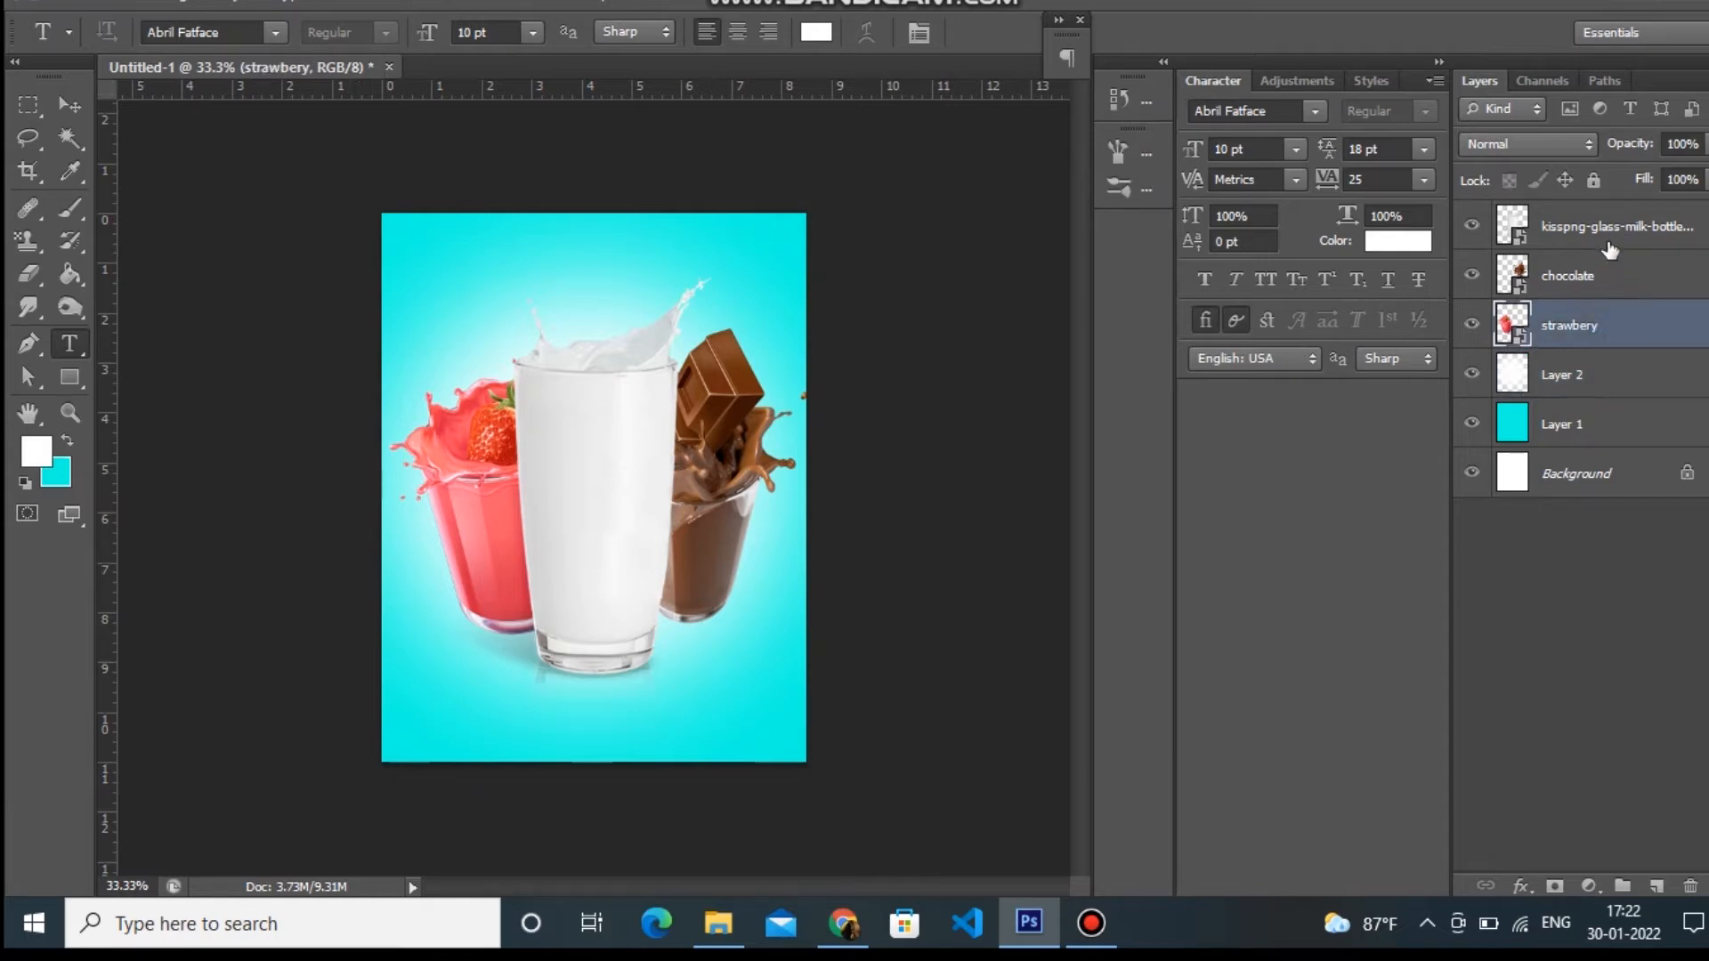
{"action": "left_click", "coordinate": [1611, 229], "text": "shift"}
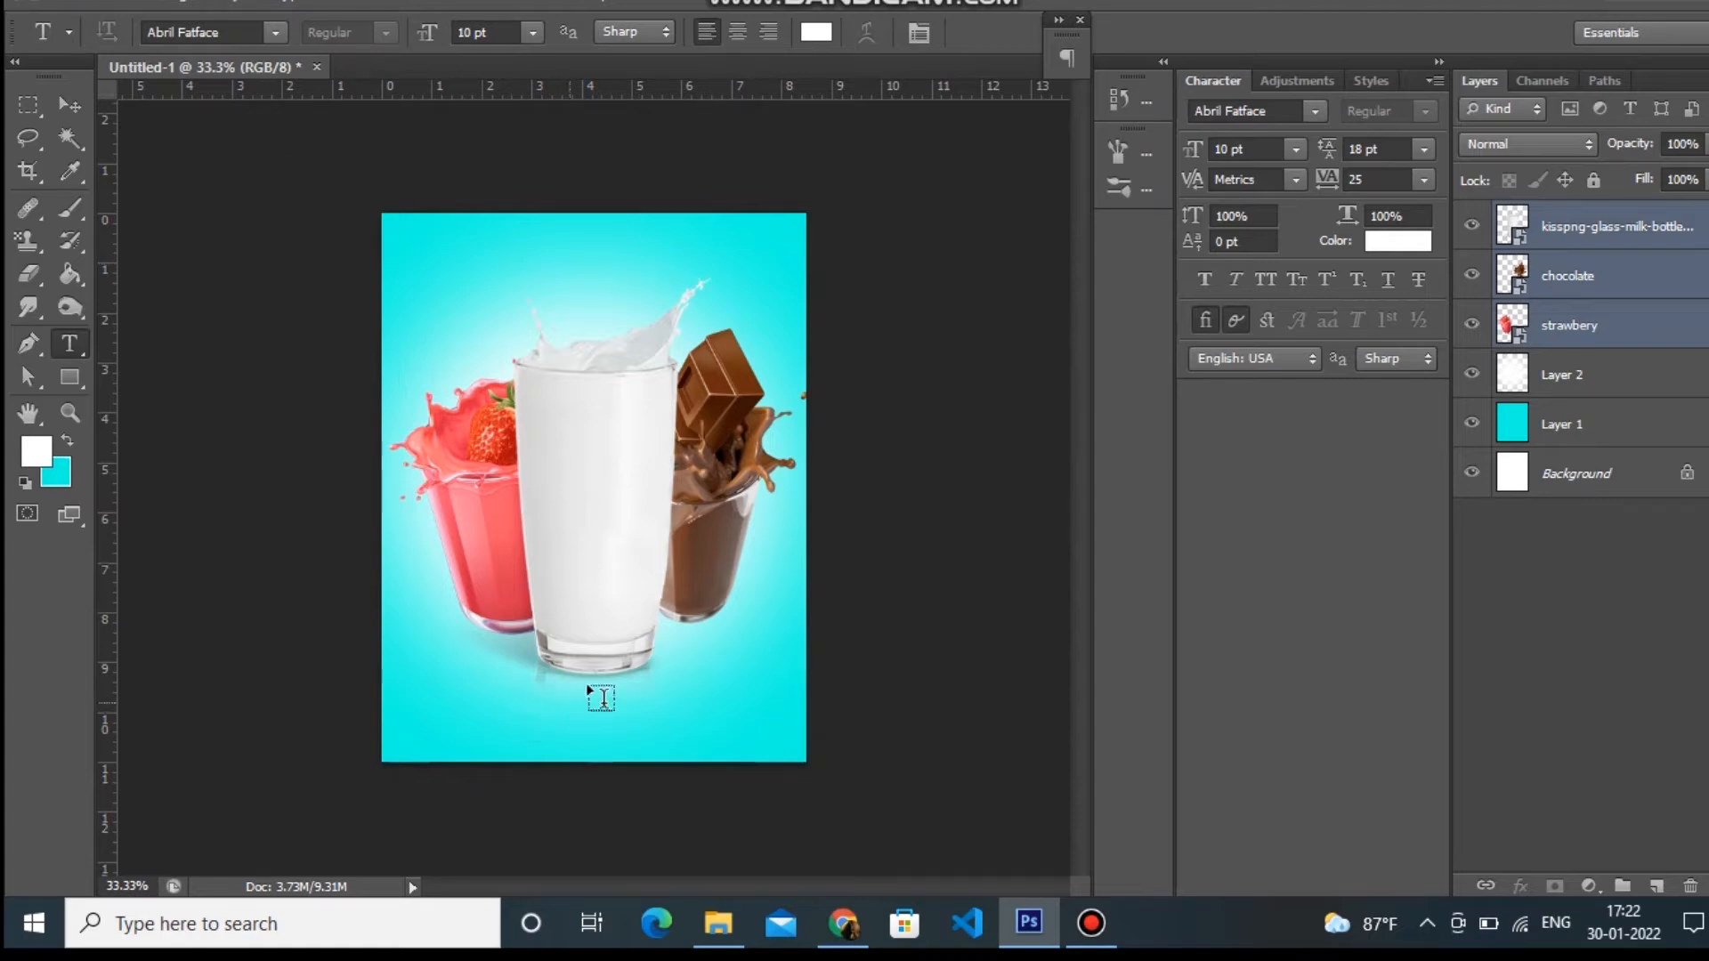
{"action": "left_click", "coordinate": [1659, 267]}
{"action": "left_click", "coordinate": [80, 103]}
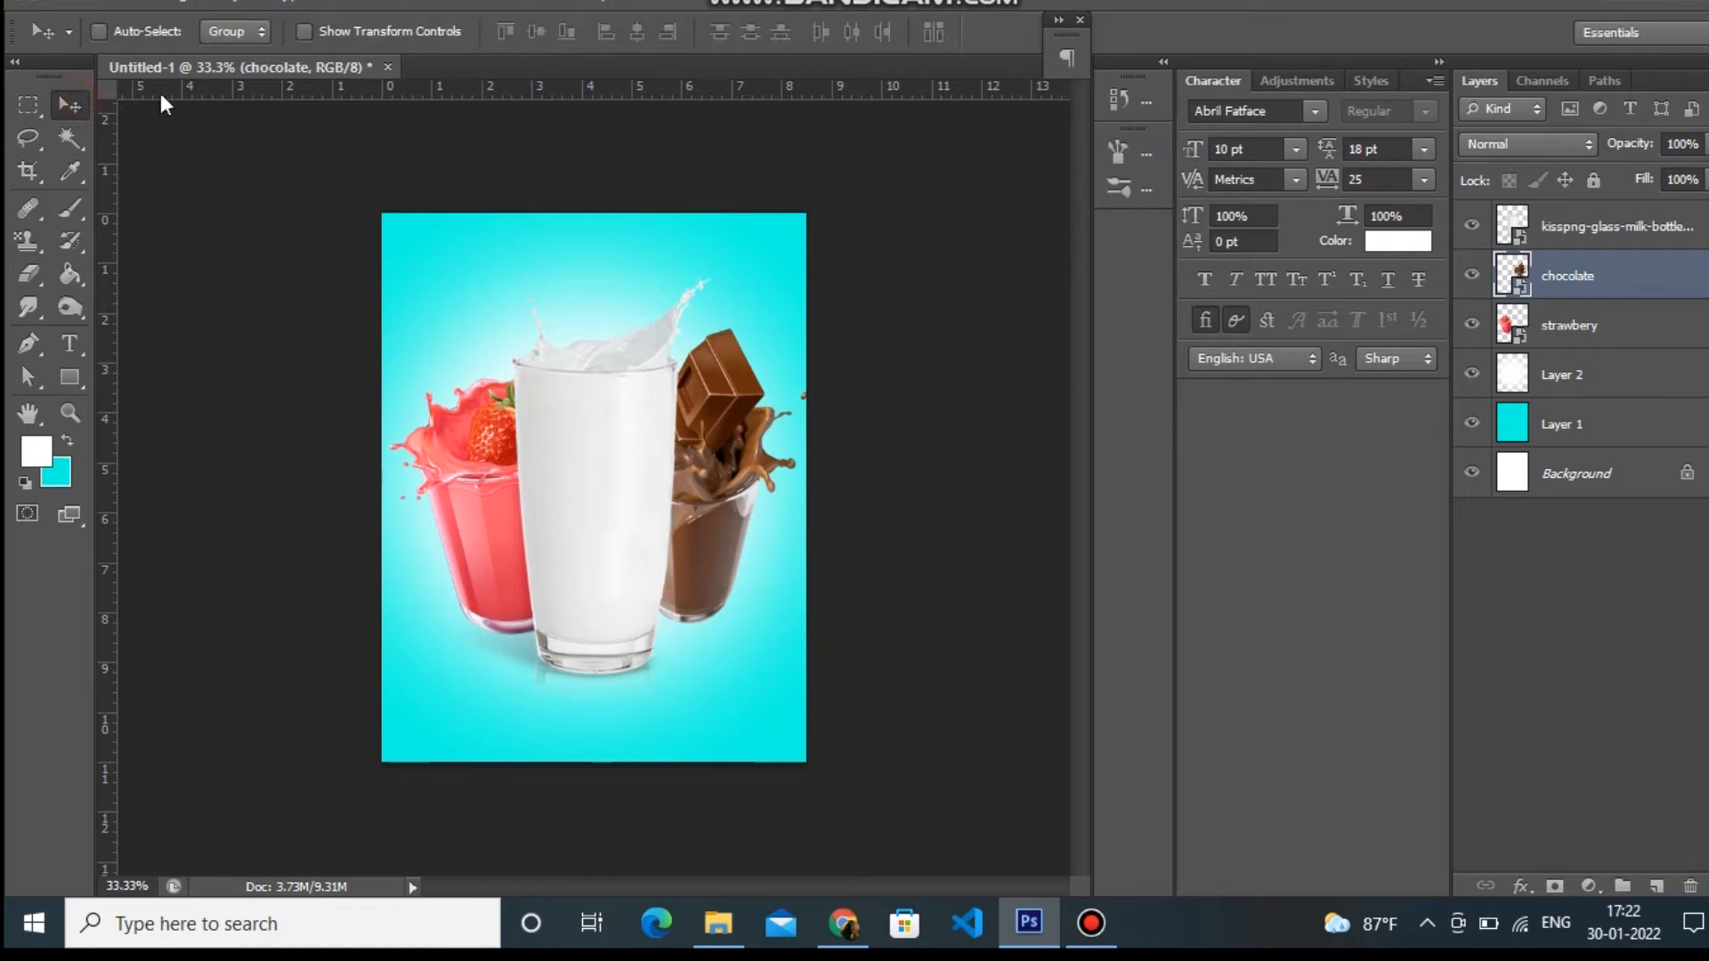
Step: Add the text "Milkshake" below the milk glass, above all other layers, and color it coral #f65a68 sampled from the strawberry shake
{"action": "left_click", "coordinate": [1564, 227]}
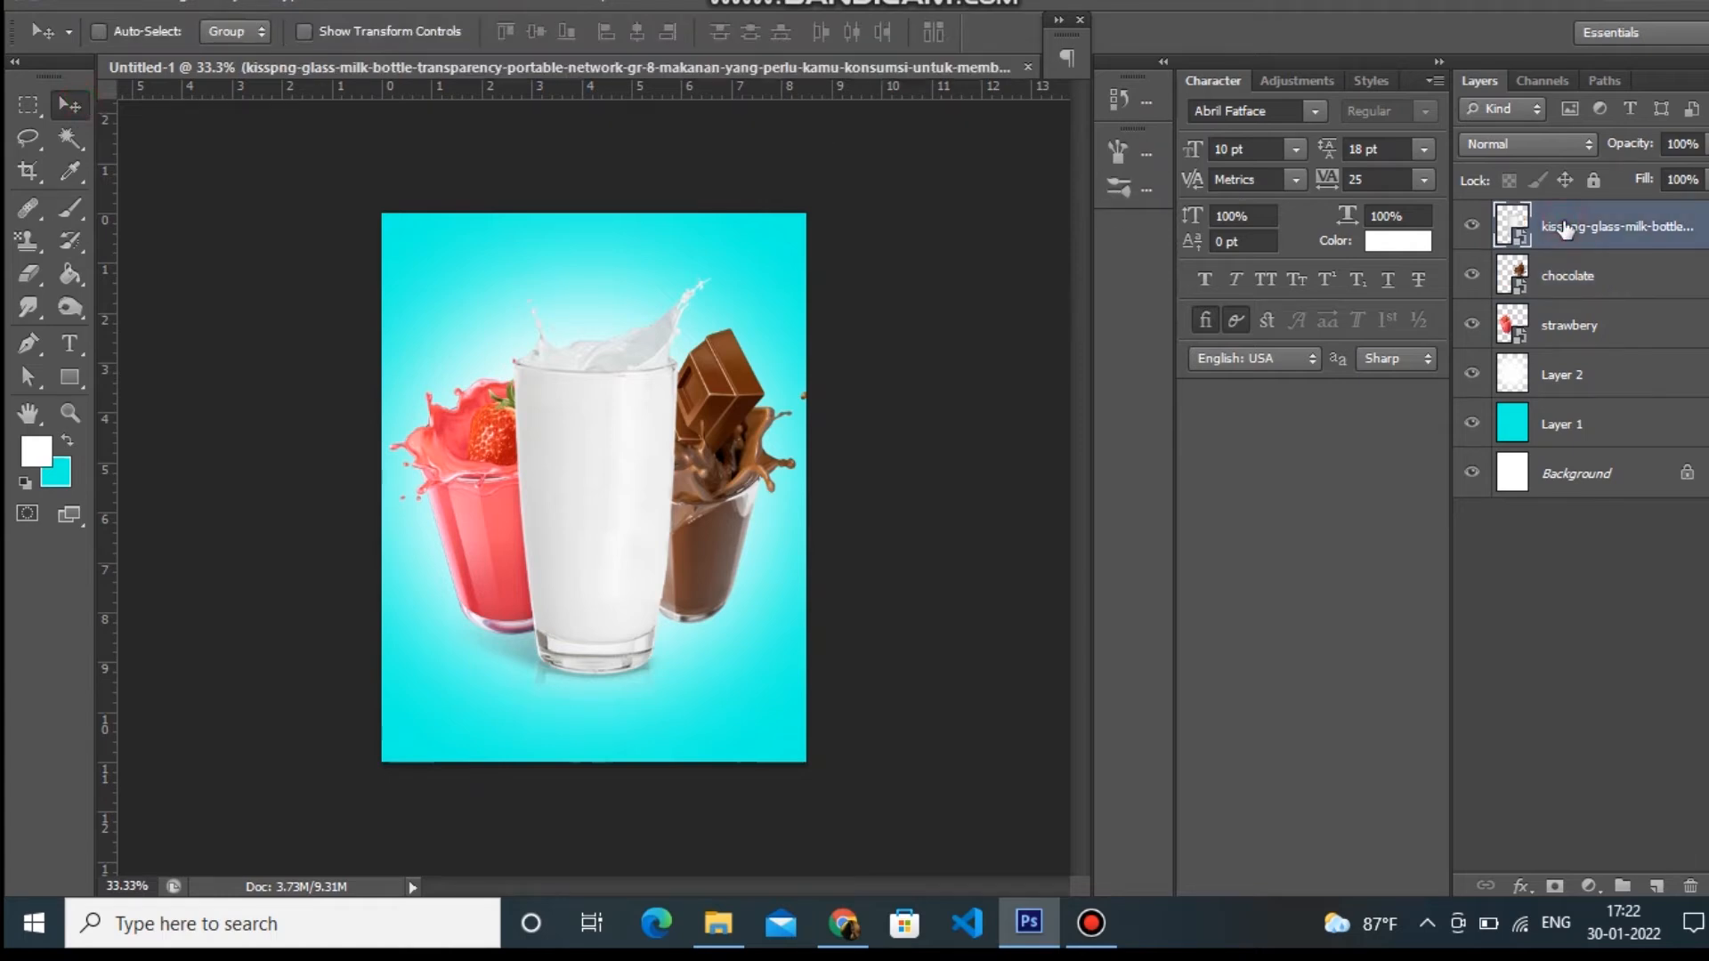
{"action": "left_click", "coordinate": [59, 345]}
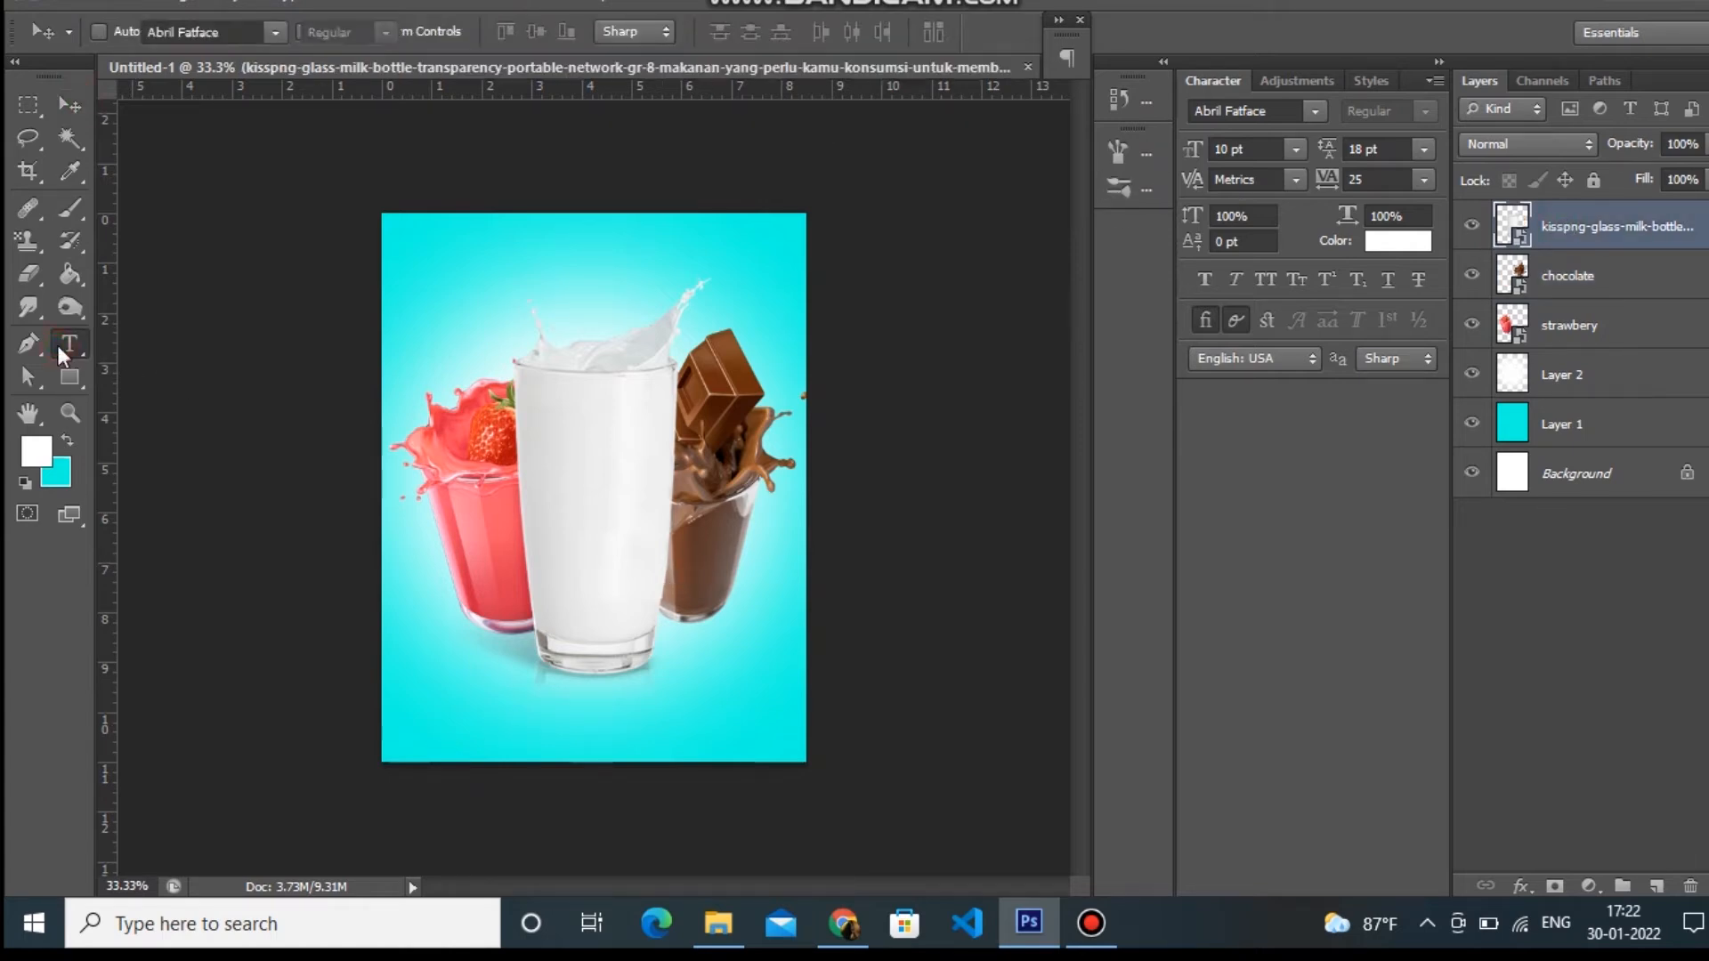
{"action": "left_click", "coordinate": [510, 702]}
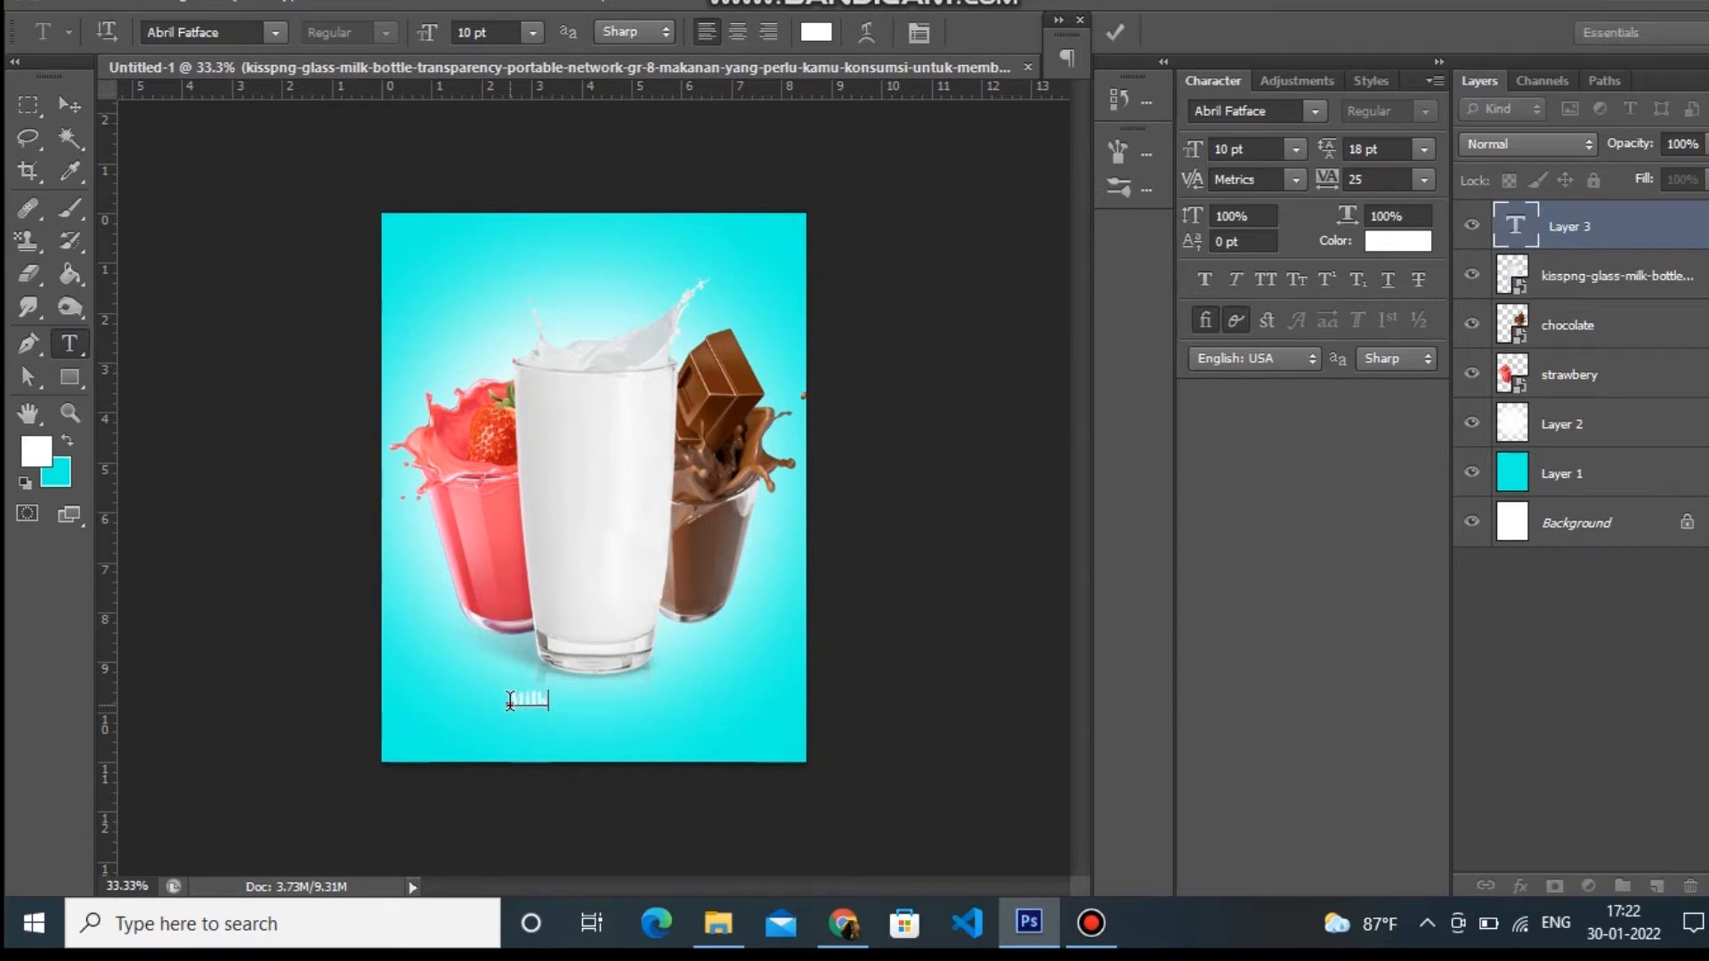
{"action": "type", "text": "Milkshake"}
{"action": "left_click_drag", "start_coordinate": [511, 702], "coordinate": [672, 723]}
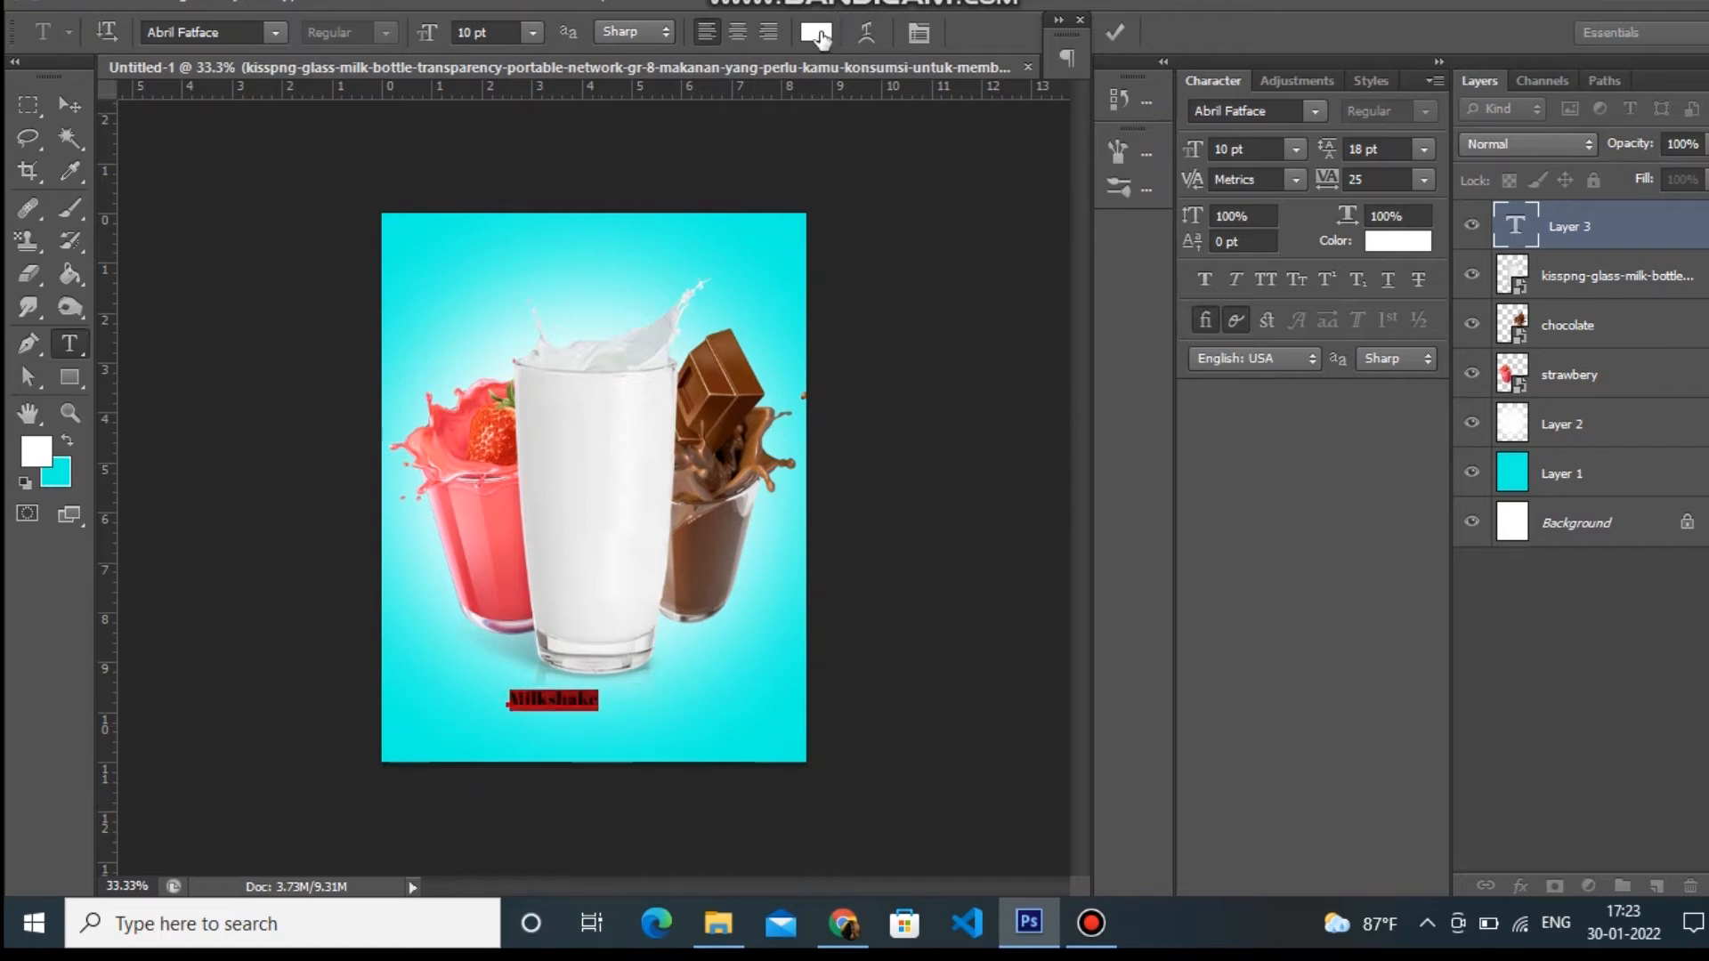
{"action": "left_click", "coordinate": [519, 516]}
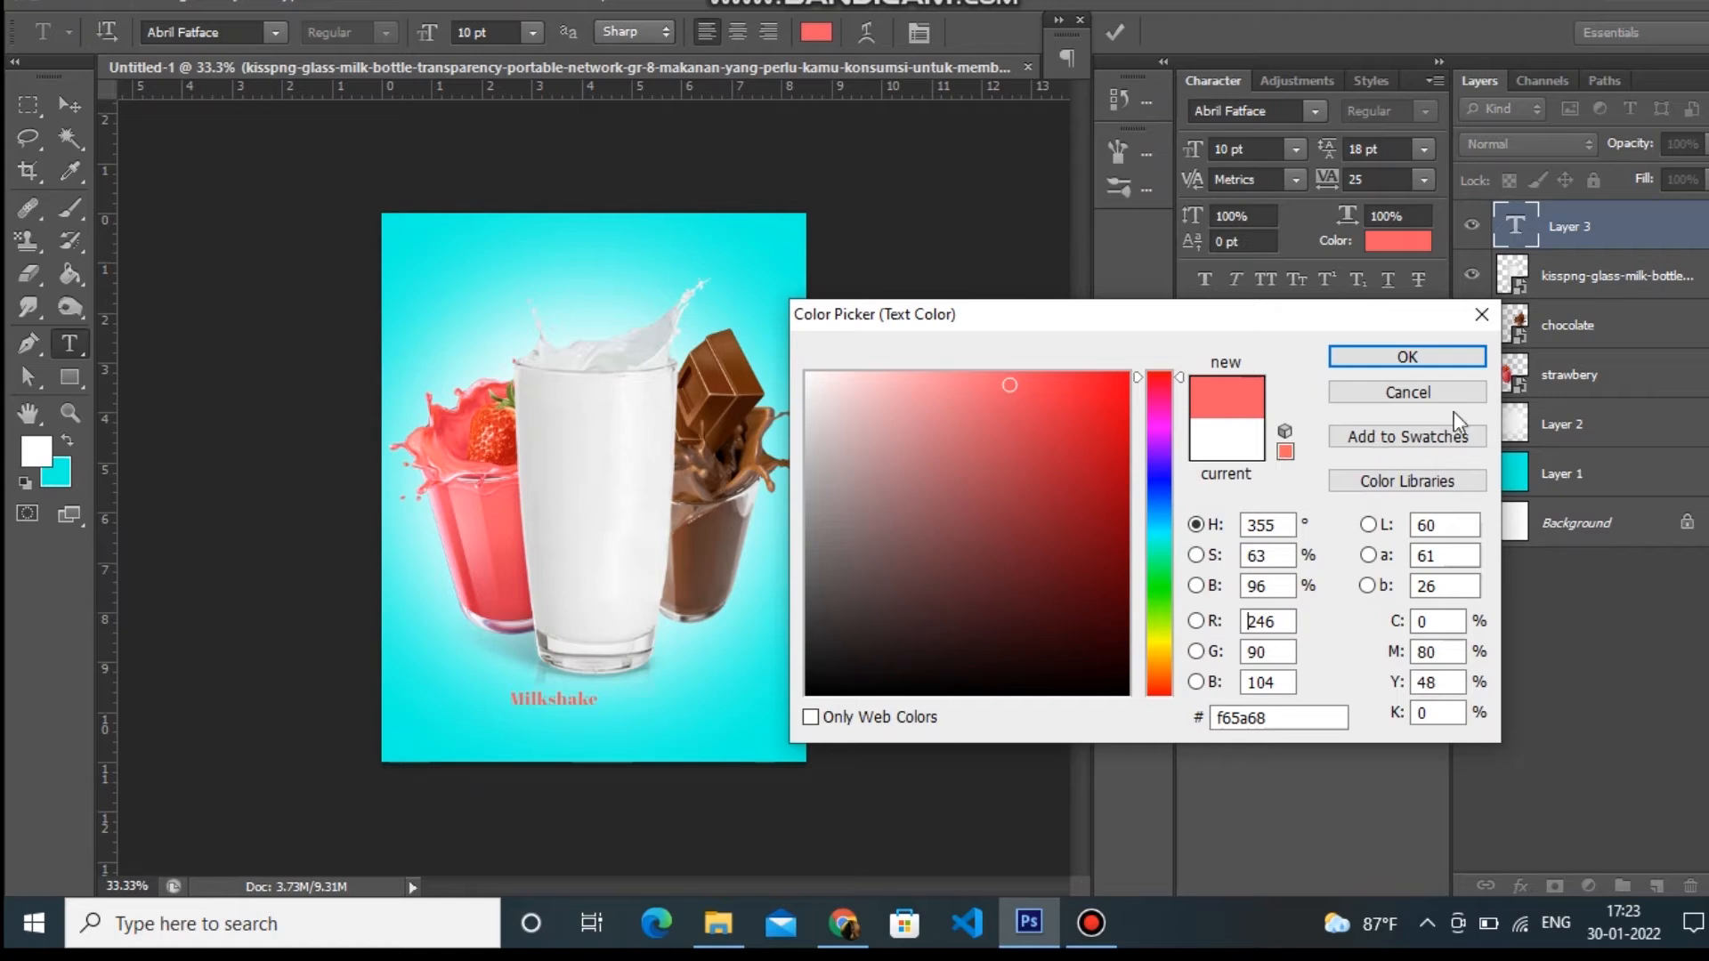
{"action": "left_click", "coordinate": [1424, 355]}
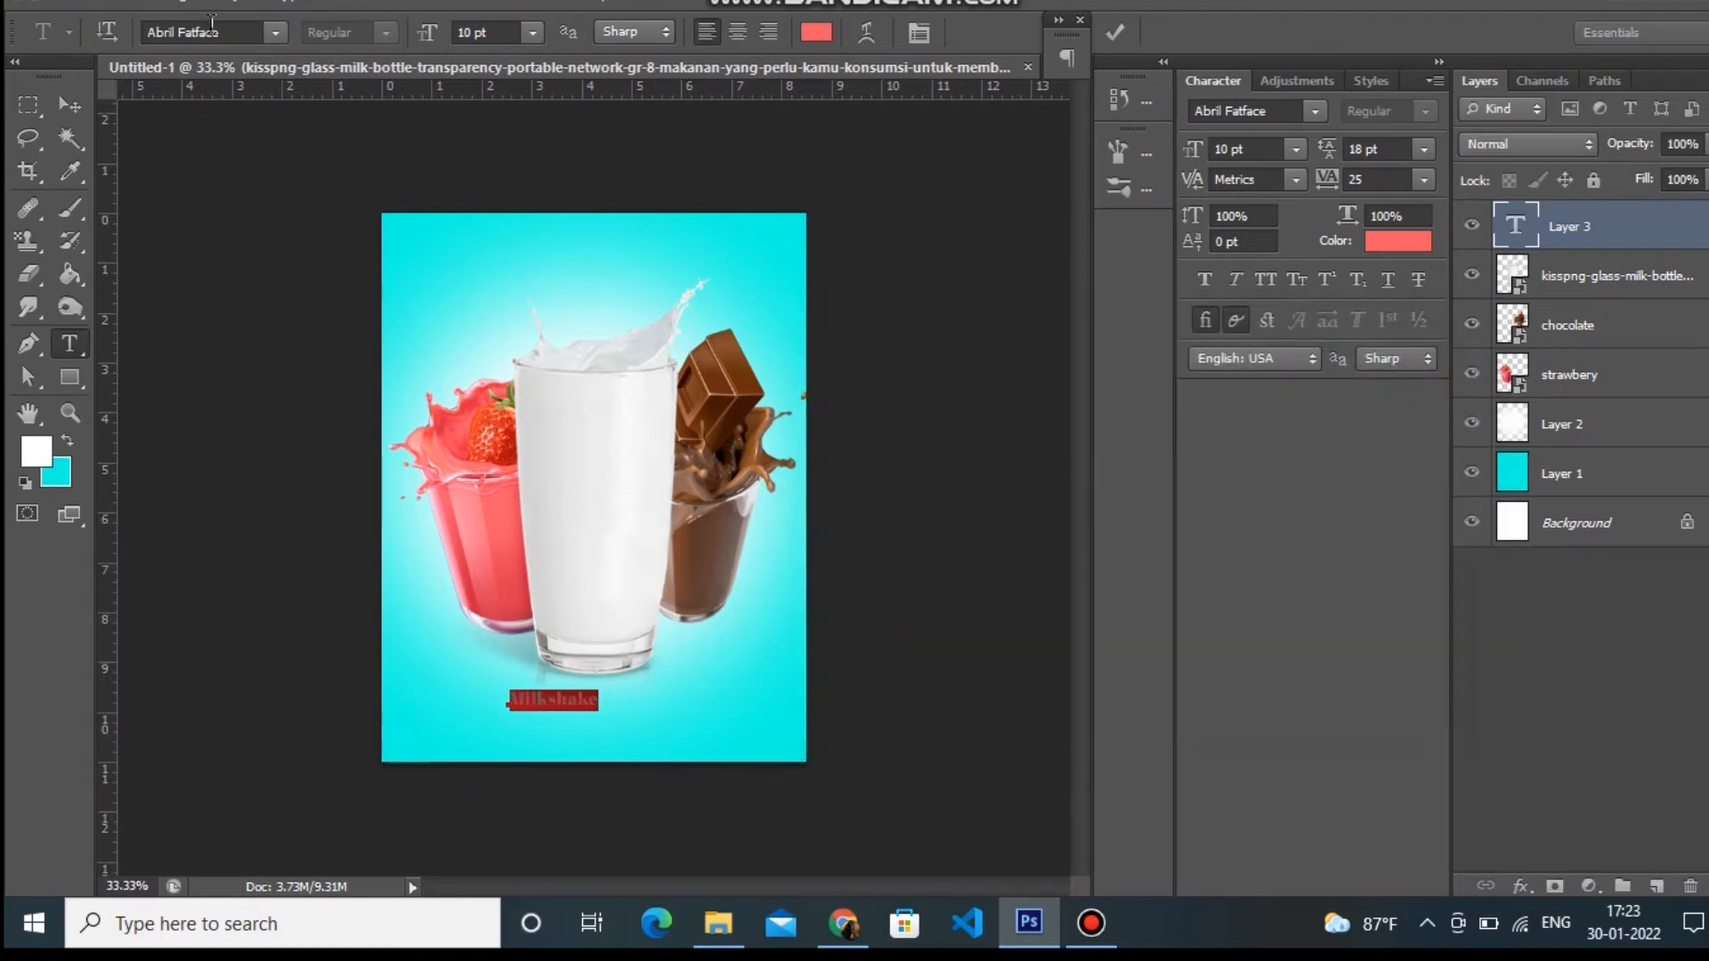
Step: Set the Milkshake text to the Nature Beauty font at 24 pt and move it slightly down below the milk glass
{"action": "left_click_drag", "start_coordinate": [227, 33], "coordinate": [119, 22]}
{"action": "type", "text": "nathini"}
{"action": "key", "text": "Down"}
{"action": "key", "text": "Return"}
{"action": "left_click", "coordinate": [533, 34]}
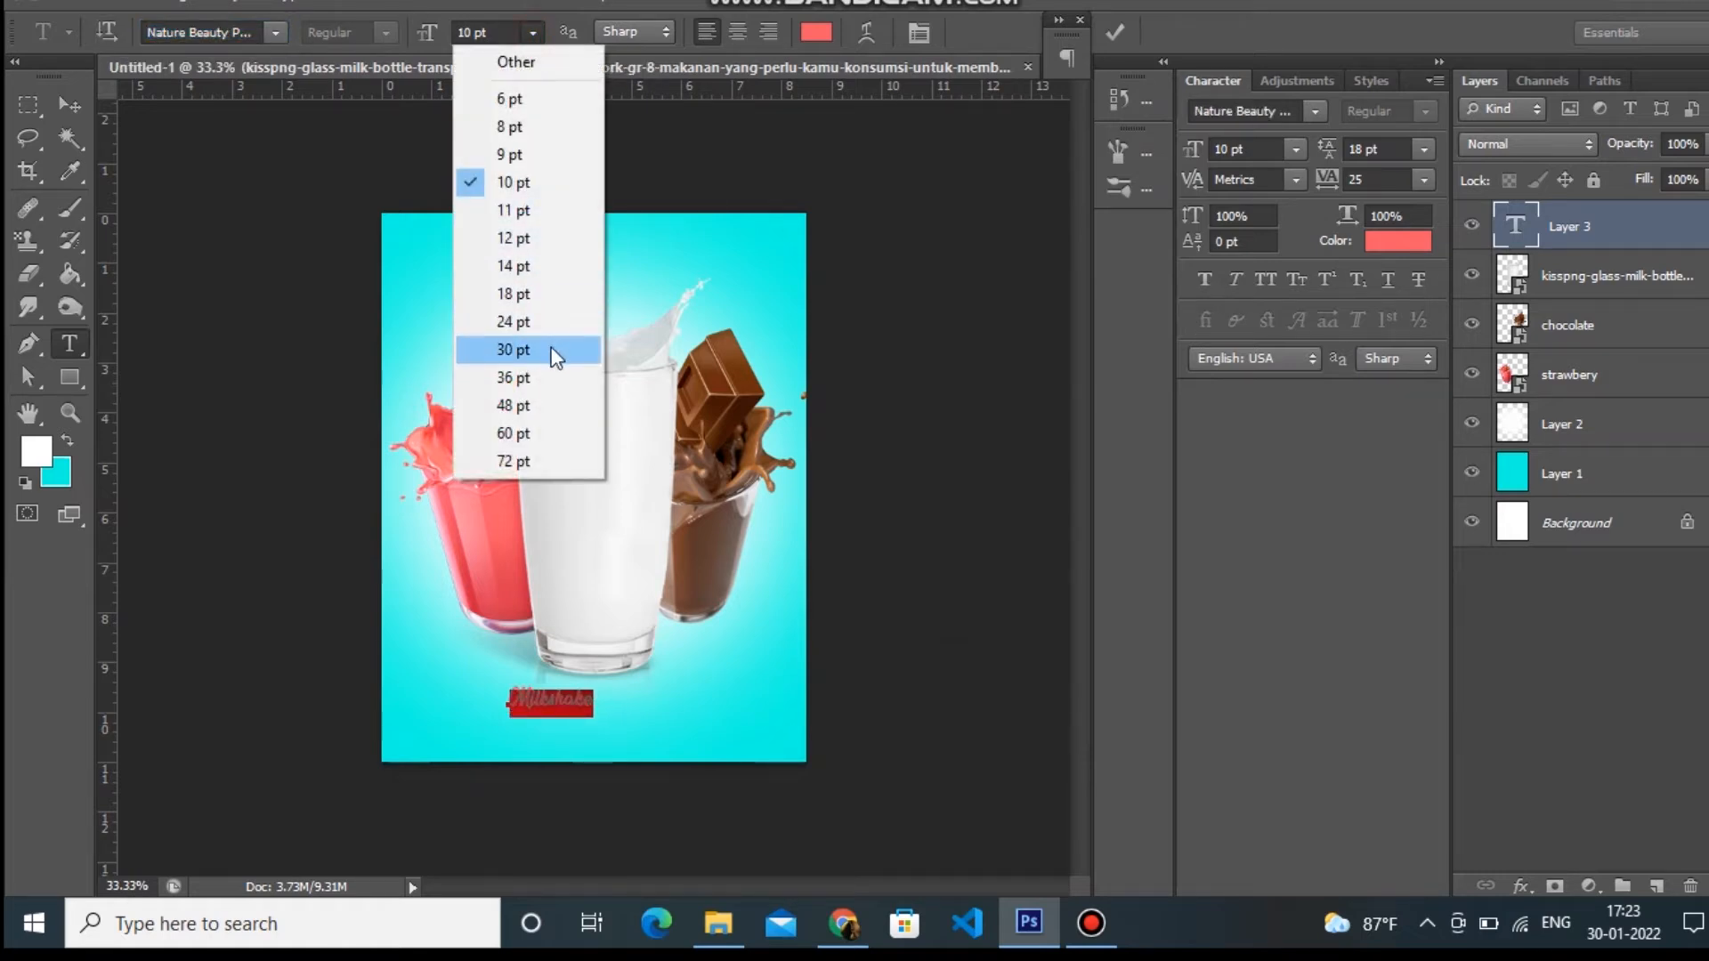
{"action": "left_click", "coordinate": [546, 323]}
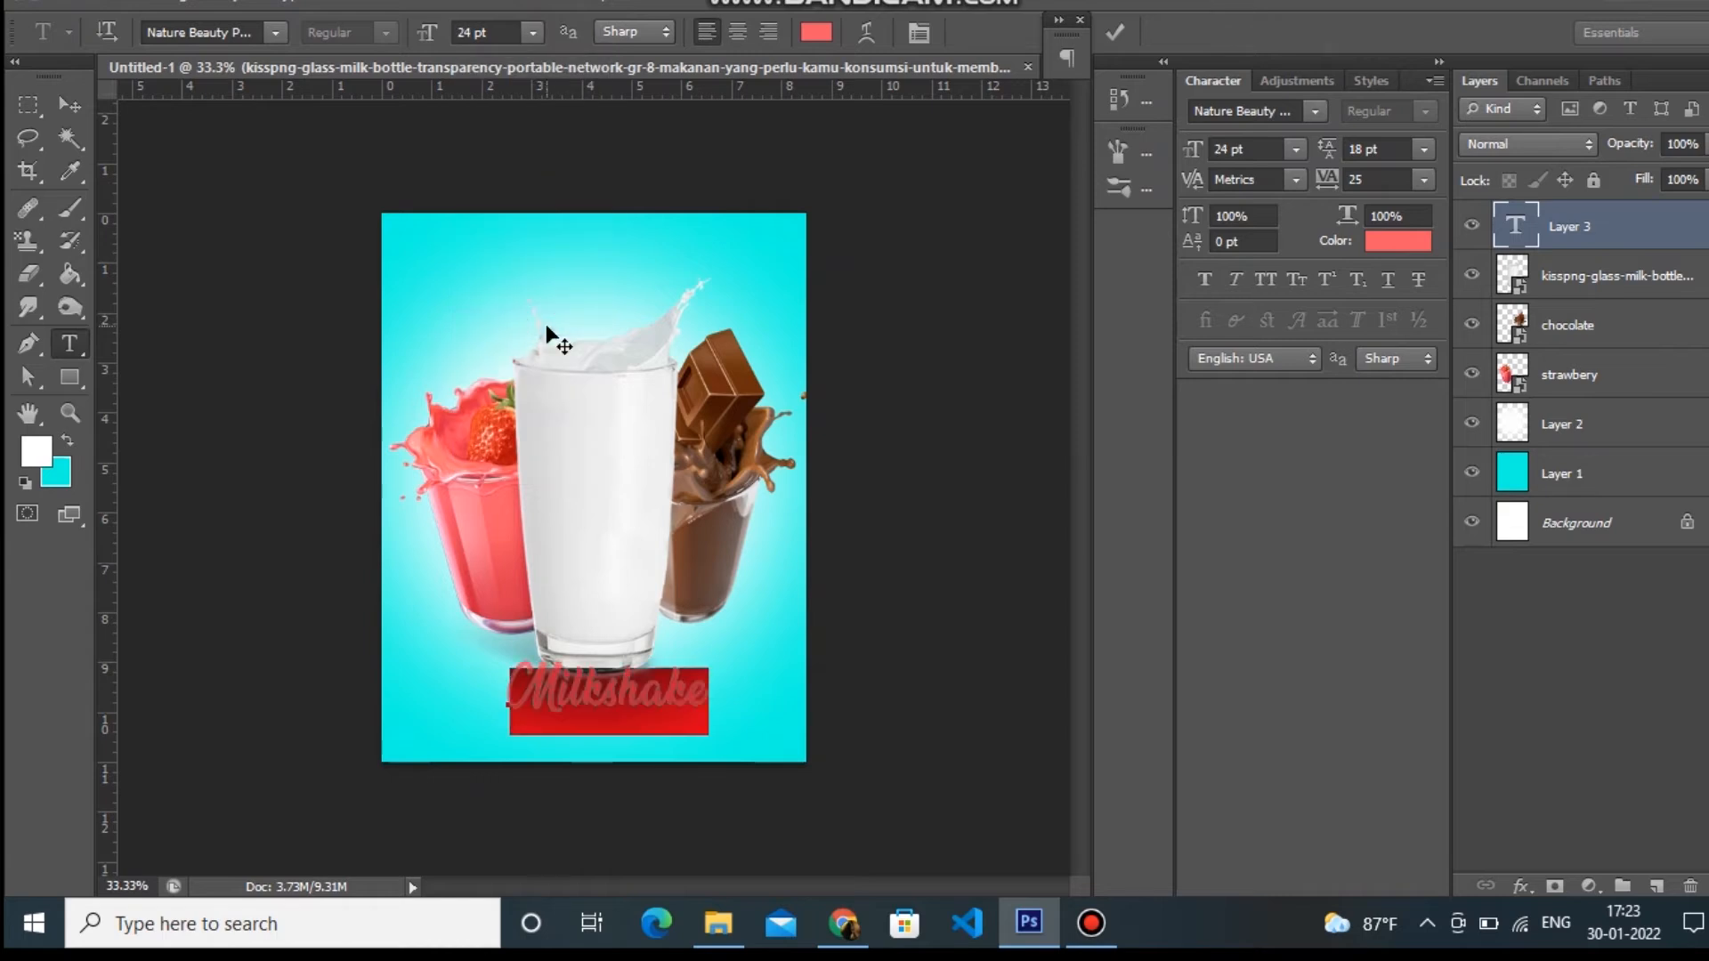
{"action": "left_click", "coordinate": [65, 103]}
{"action": "left_click_drag", "start_coordinate": [626, 686], "coordinate": [619, 712]}
Step: Set the Milkshake text size to 20 pt
{"action": "left_click", "coordinate": [69, 344]}
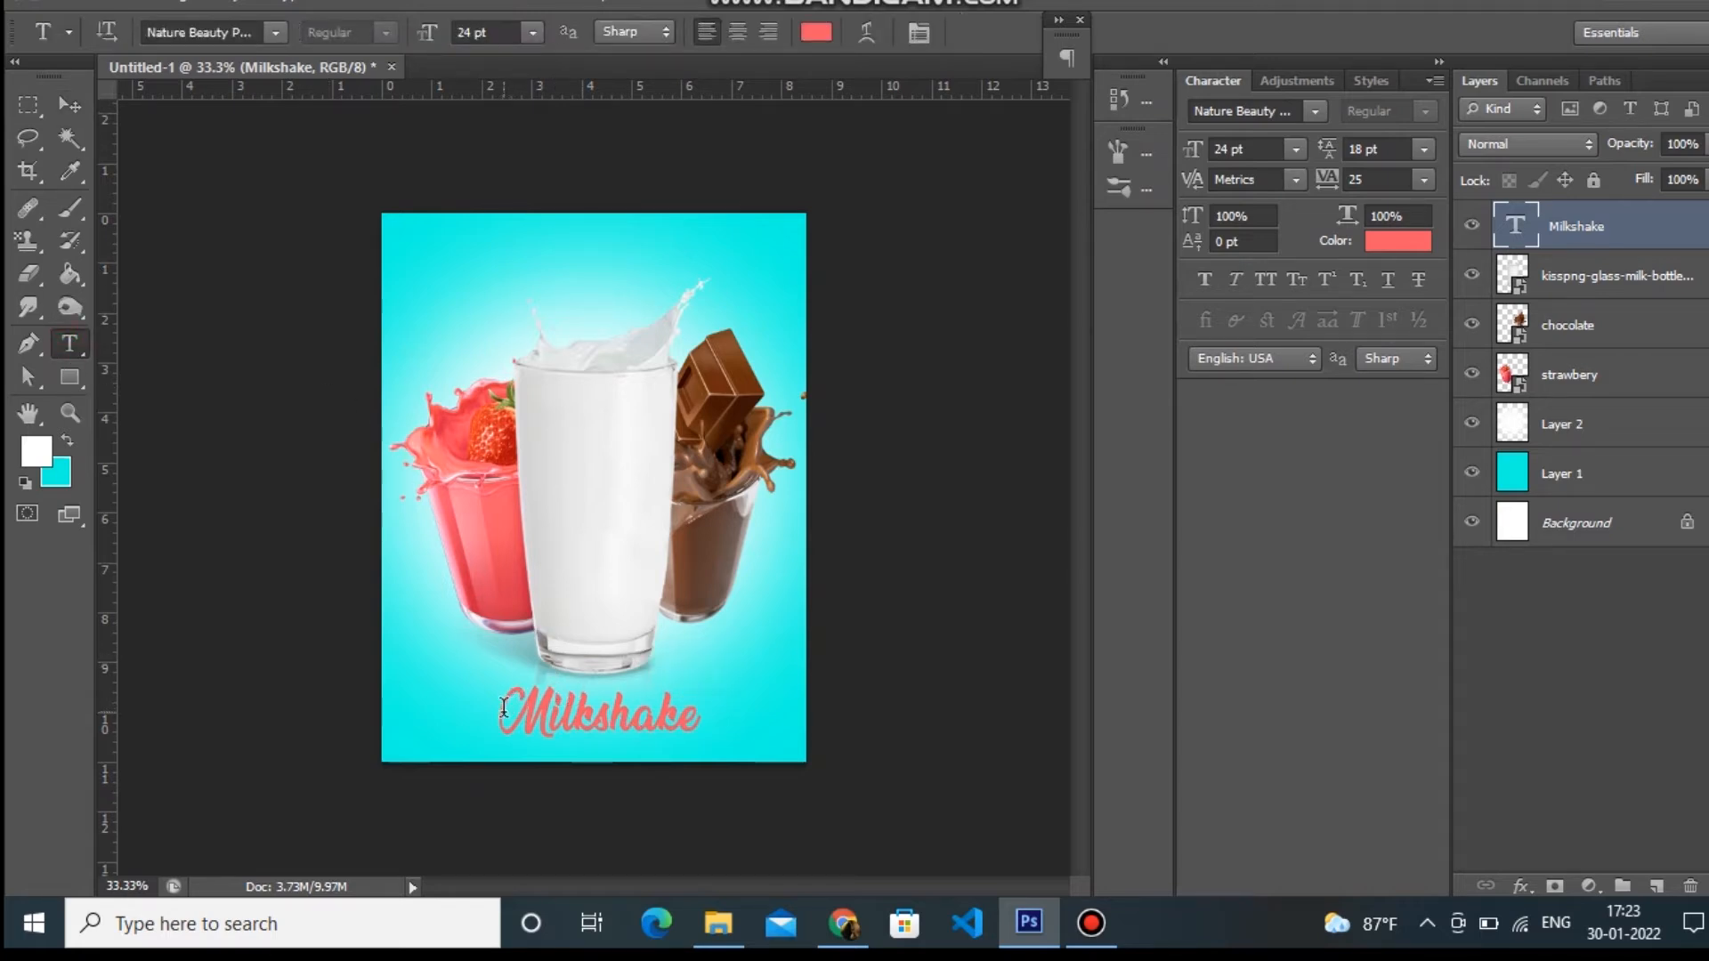
{"action": "left_click_drag", "start_coordinate": [503, 707], "coordinate": [771, 748]}
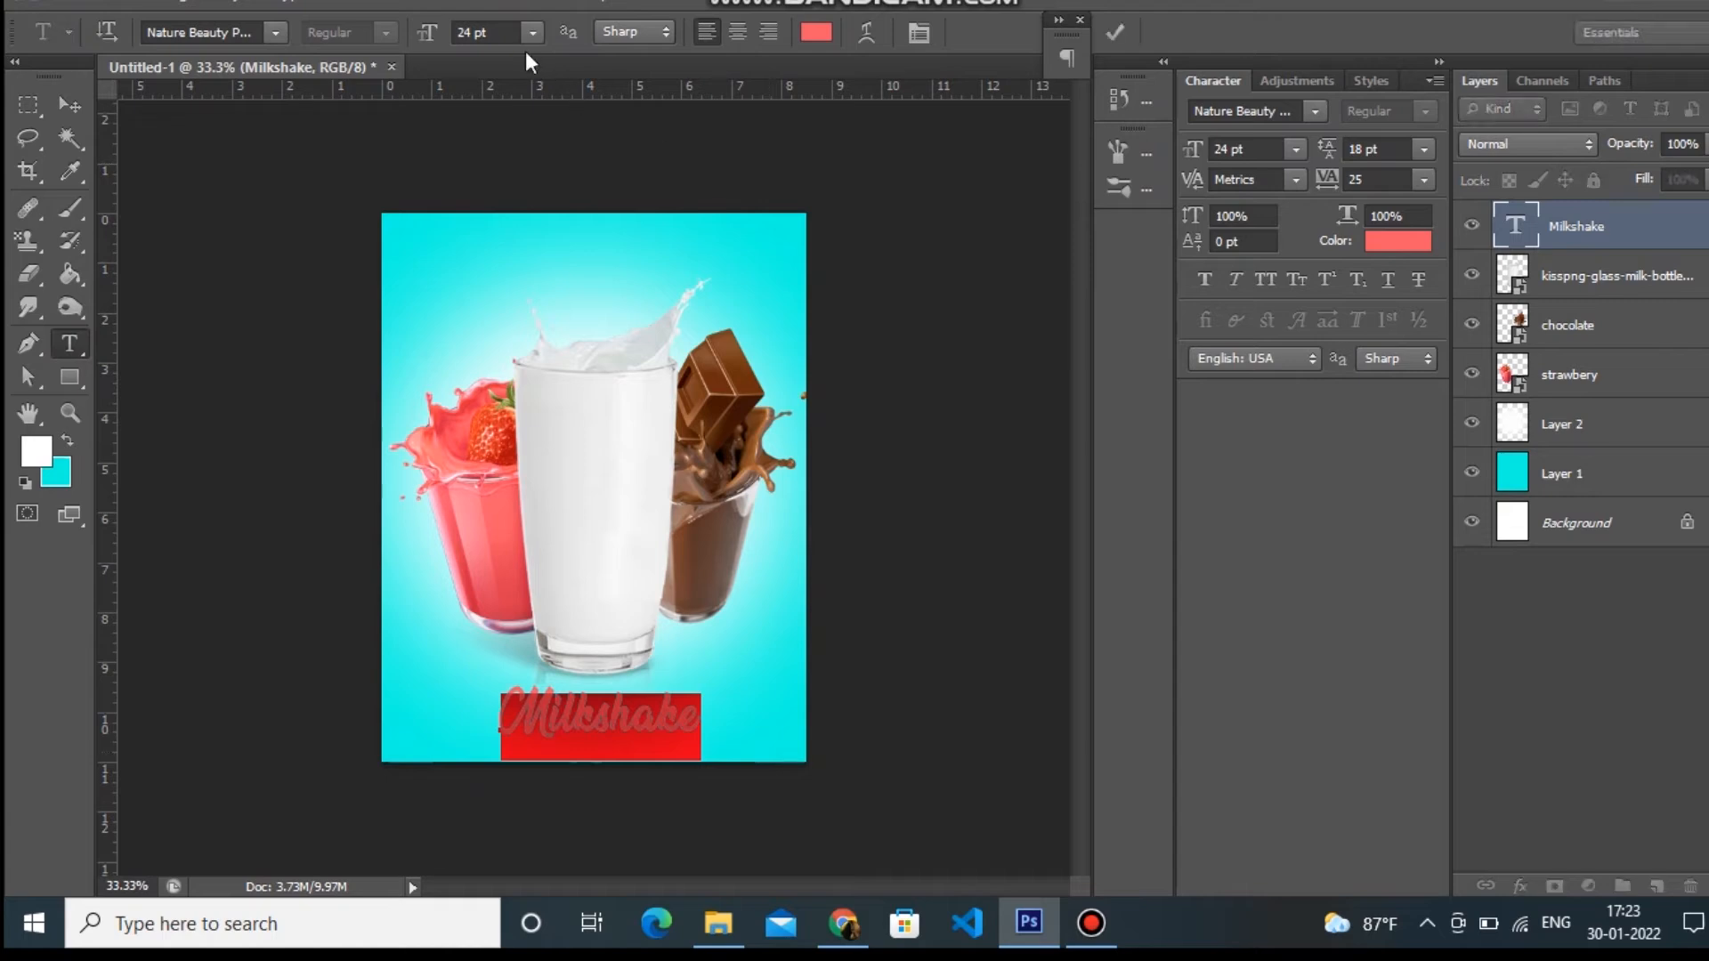
{"action": "double_click", "coordinate": [471, 34]}
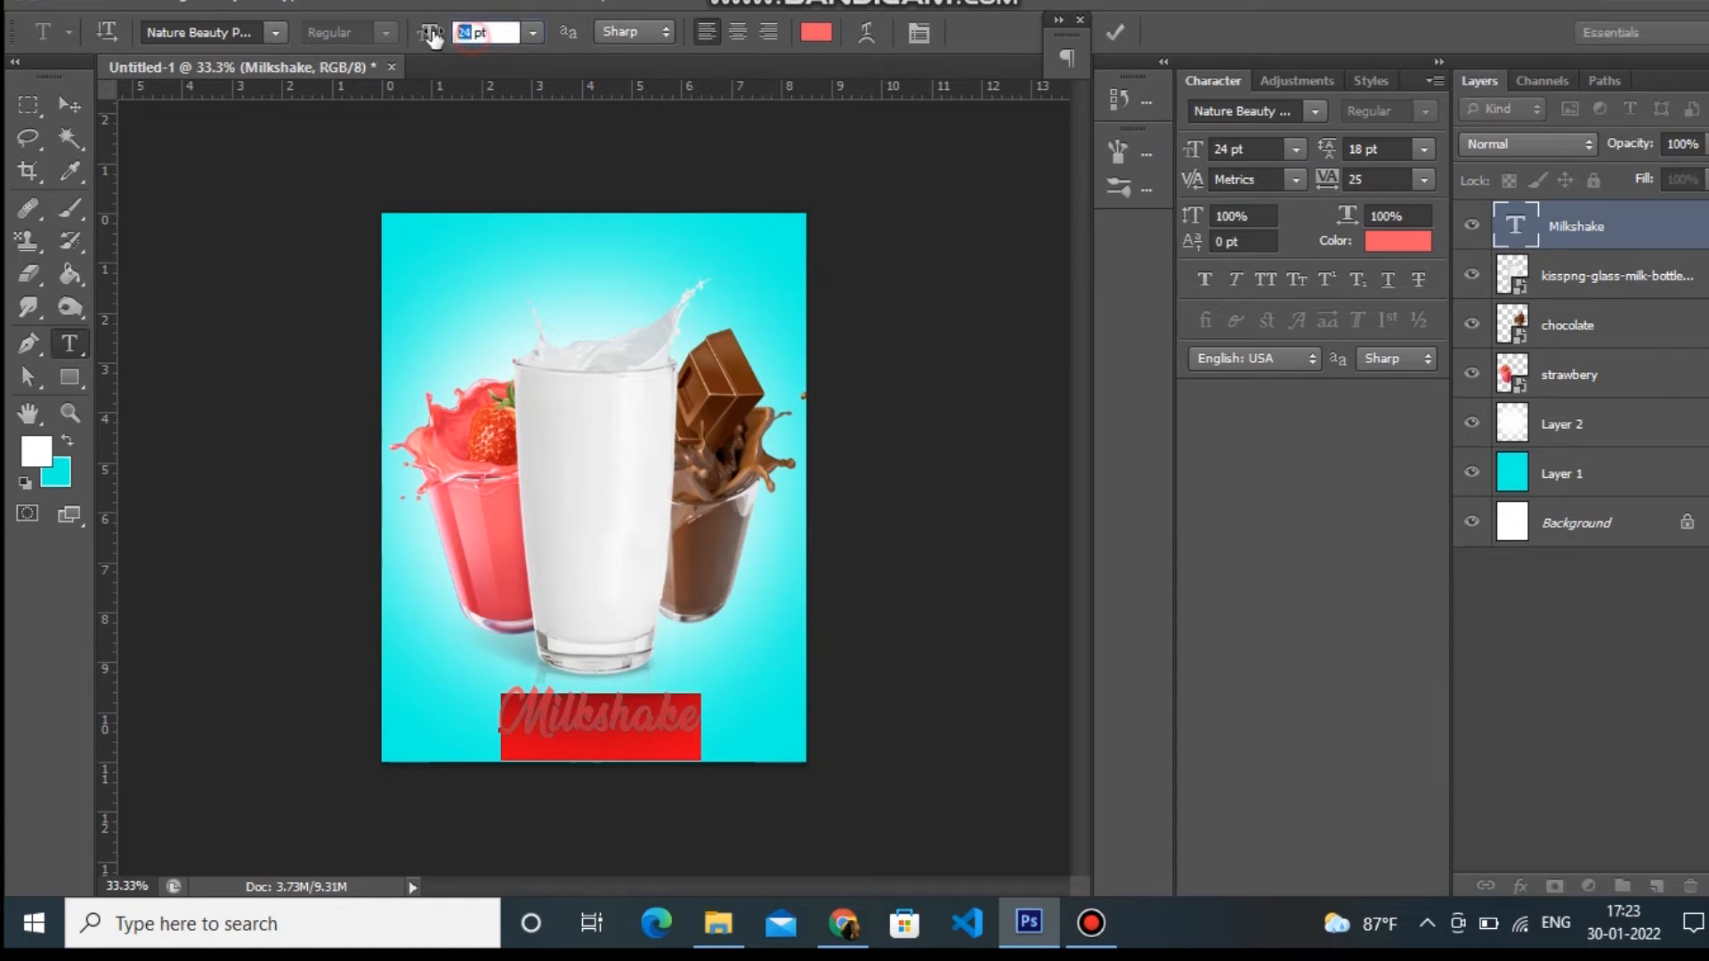
{"action": "type", "text": "20"}
{"action": "key", "text": "Return"}
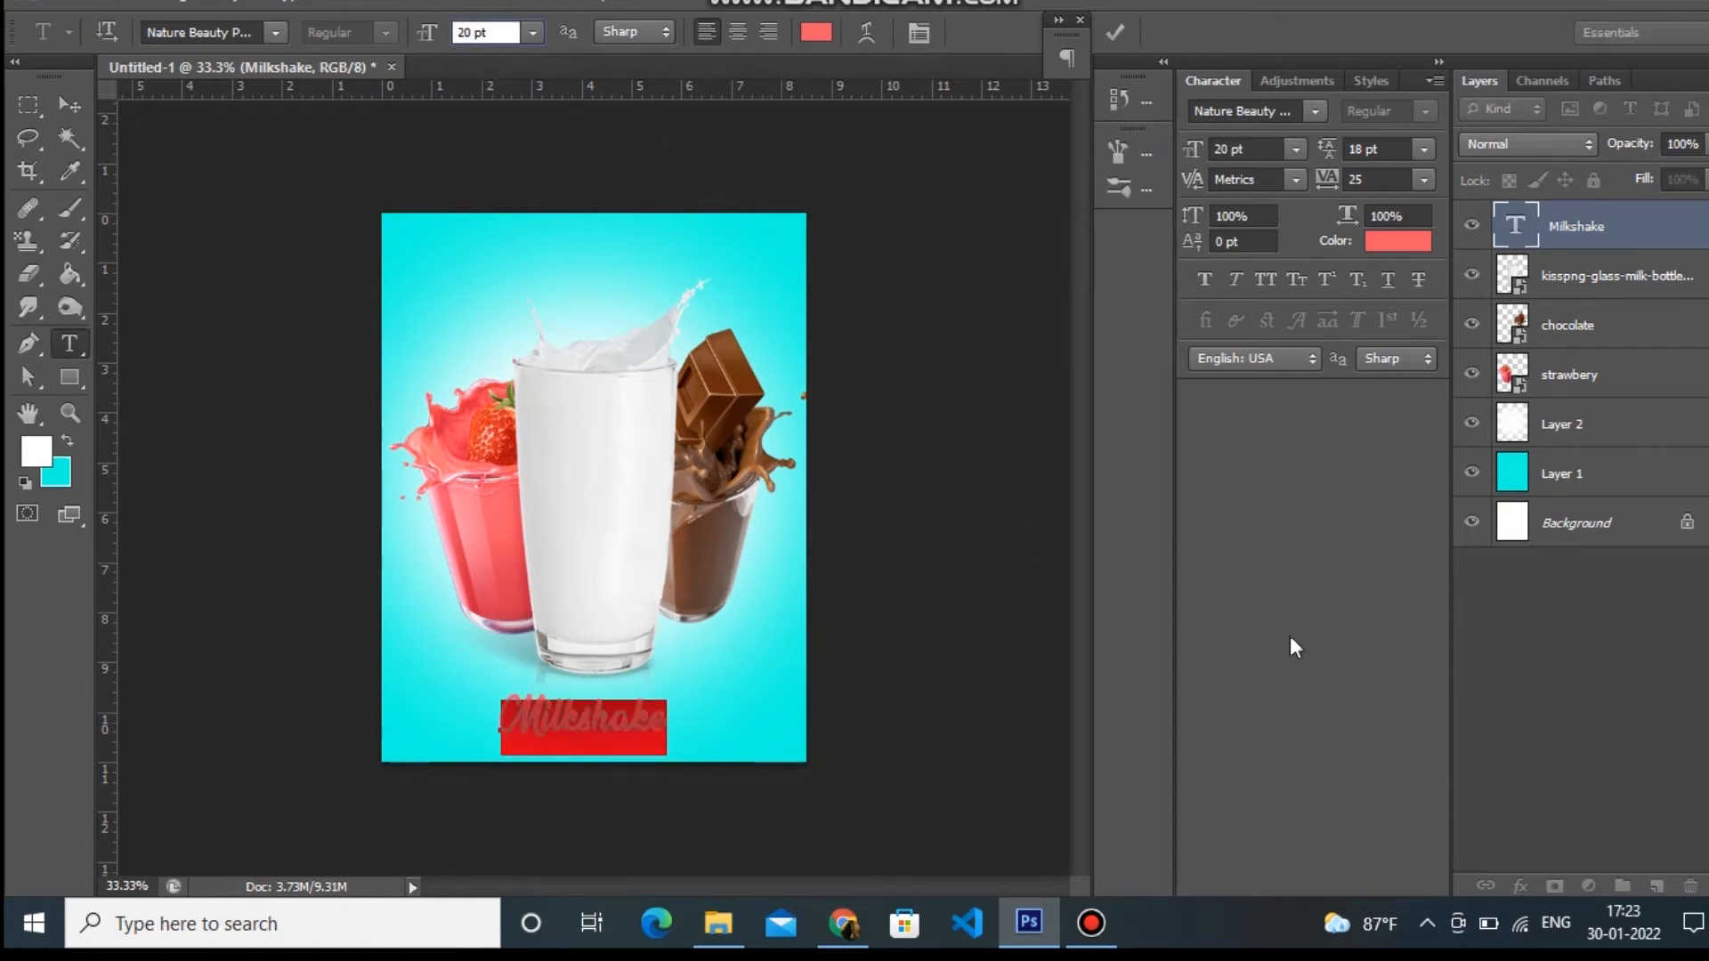
Step: Move the Milkshake text above the milk splash and rotate it about 3 degrees counterclockwise
{"action": "left_click", "coordinate": [74, 103]}
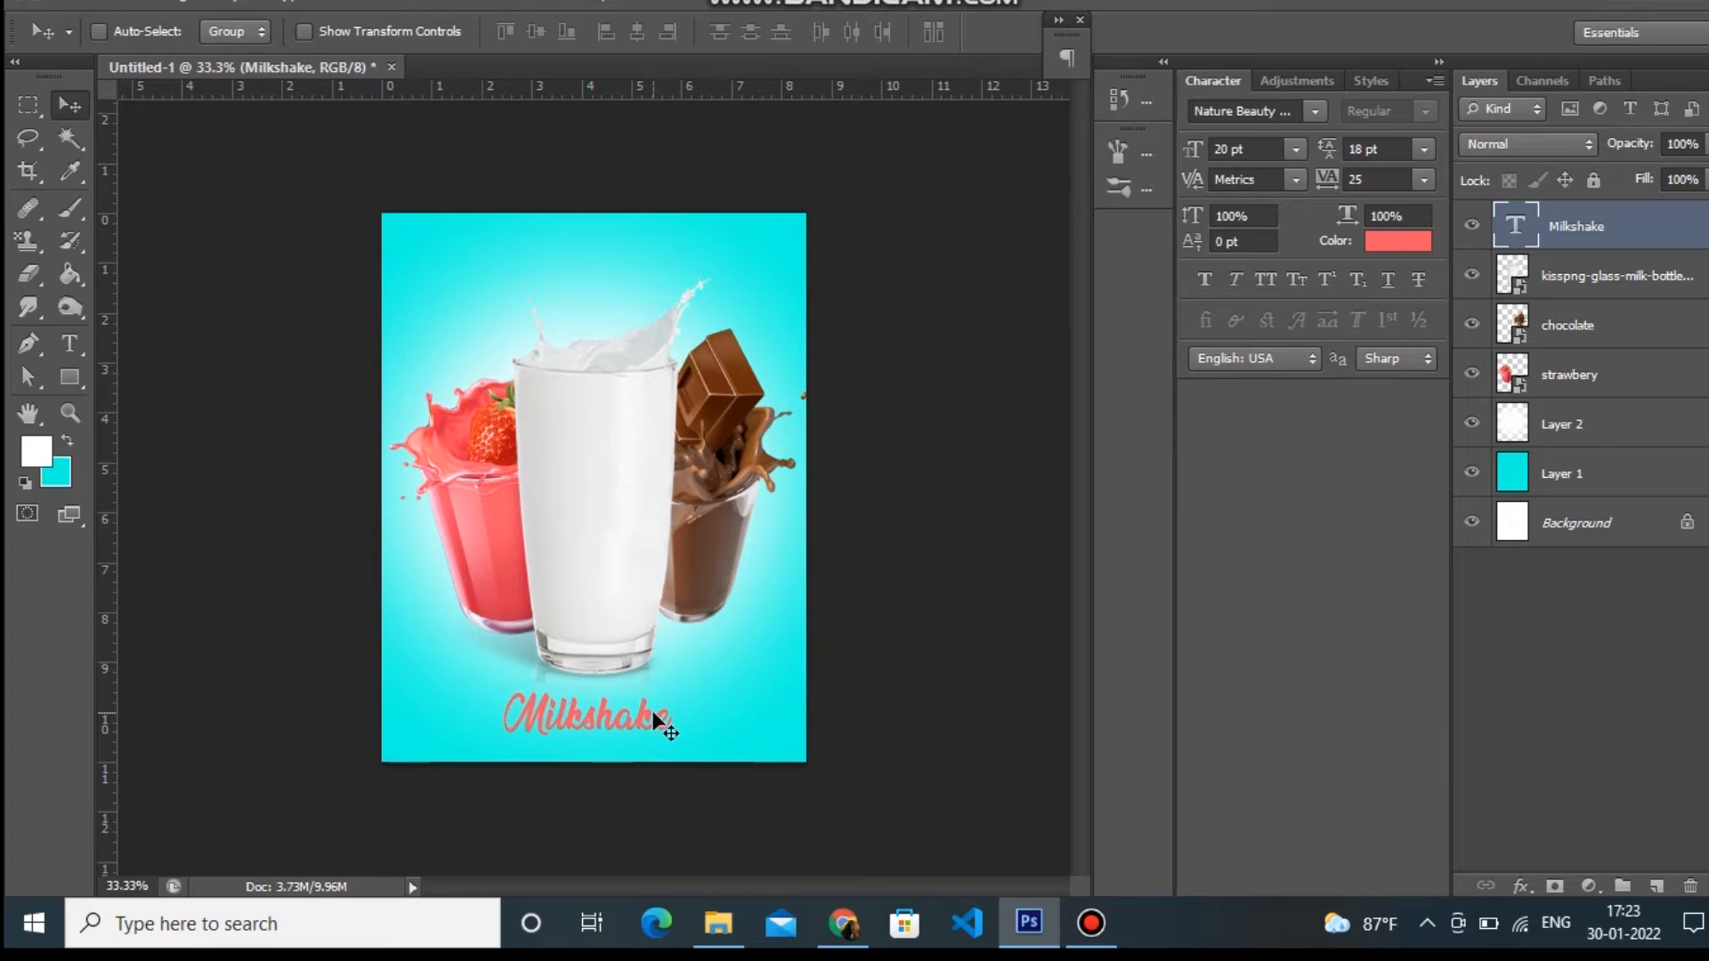
{"action": "left_click_drag", "start_coordinate": [653, 711], "coordinate": [673, 276]}
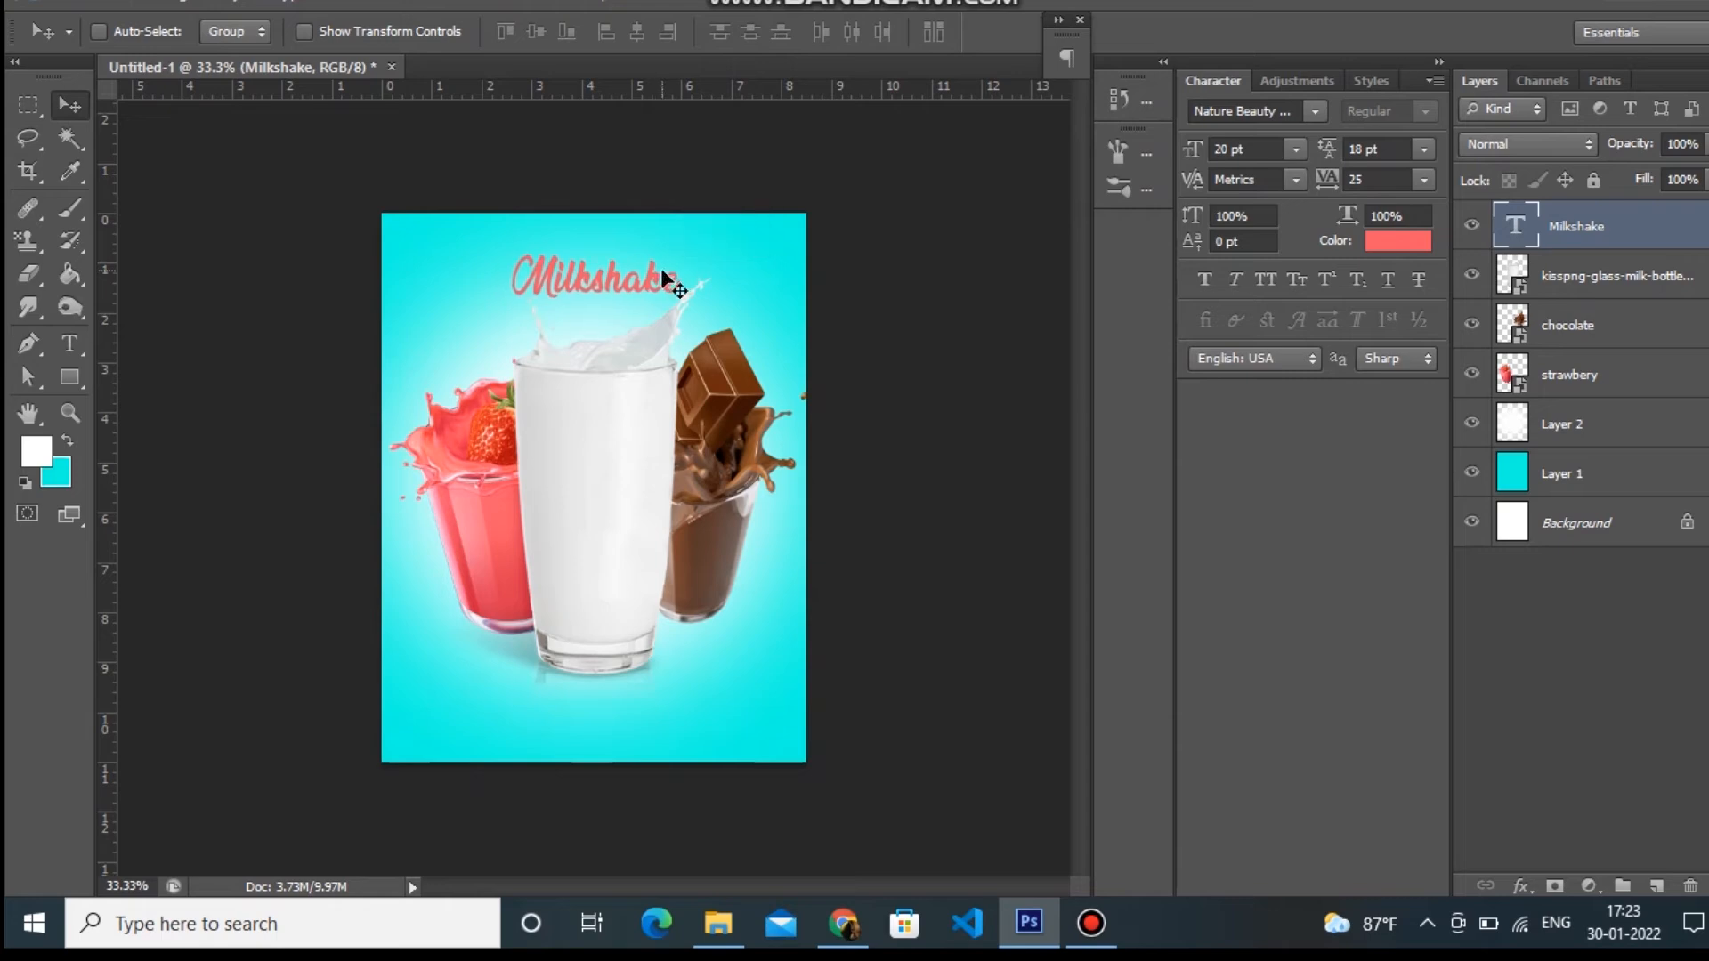
{"action": "key", "text": "ctrl+t"}
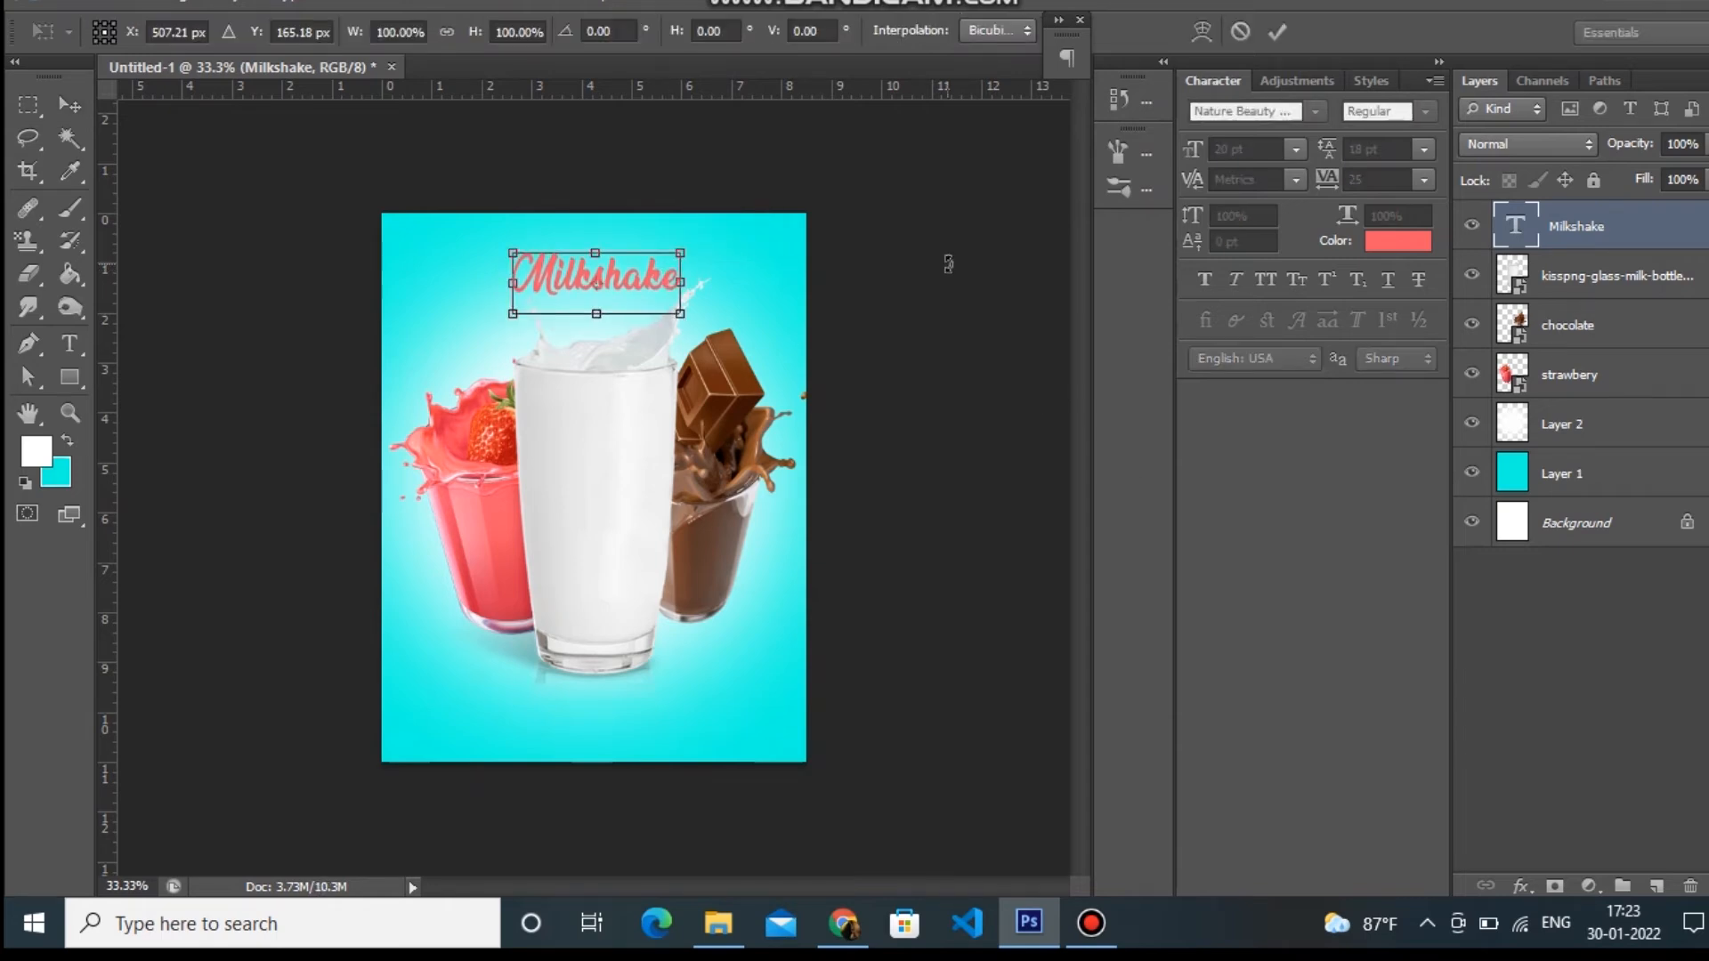
{"action": "left_click_drag", "start_coordinate": [833, 229], "coordinate": [831, 222]}
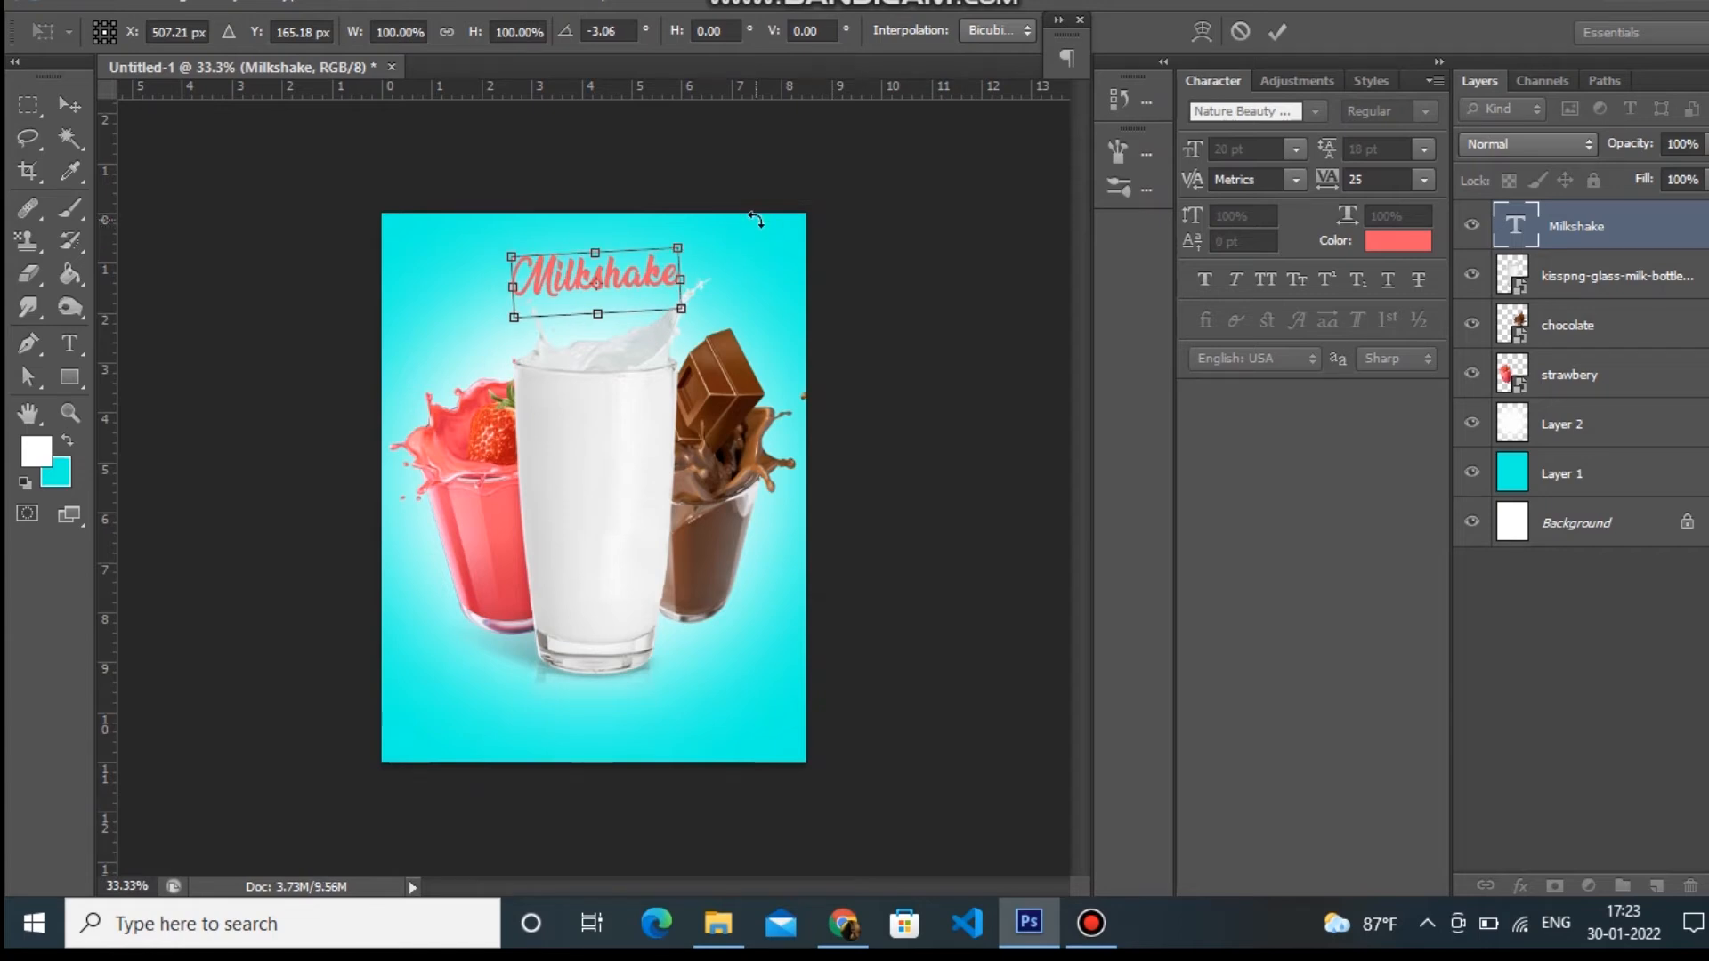
{"action": "key", "text": "Return"}
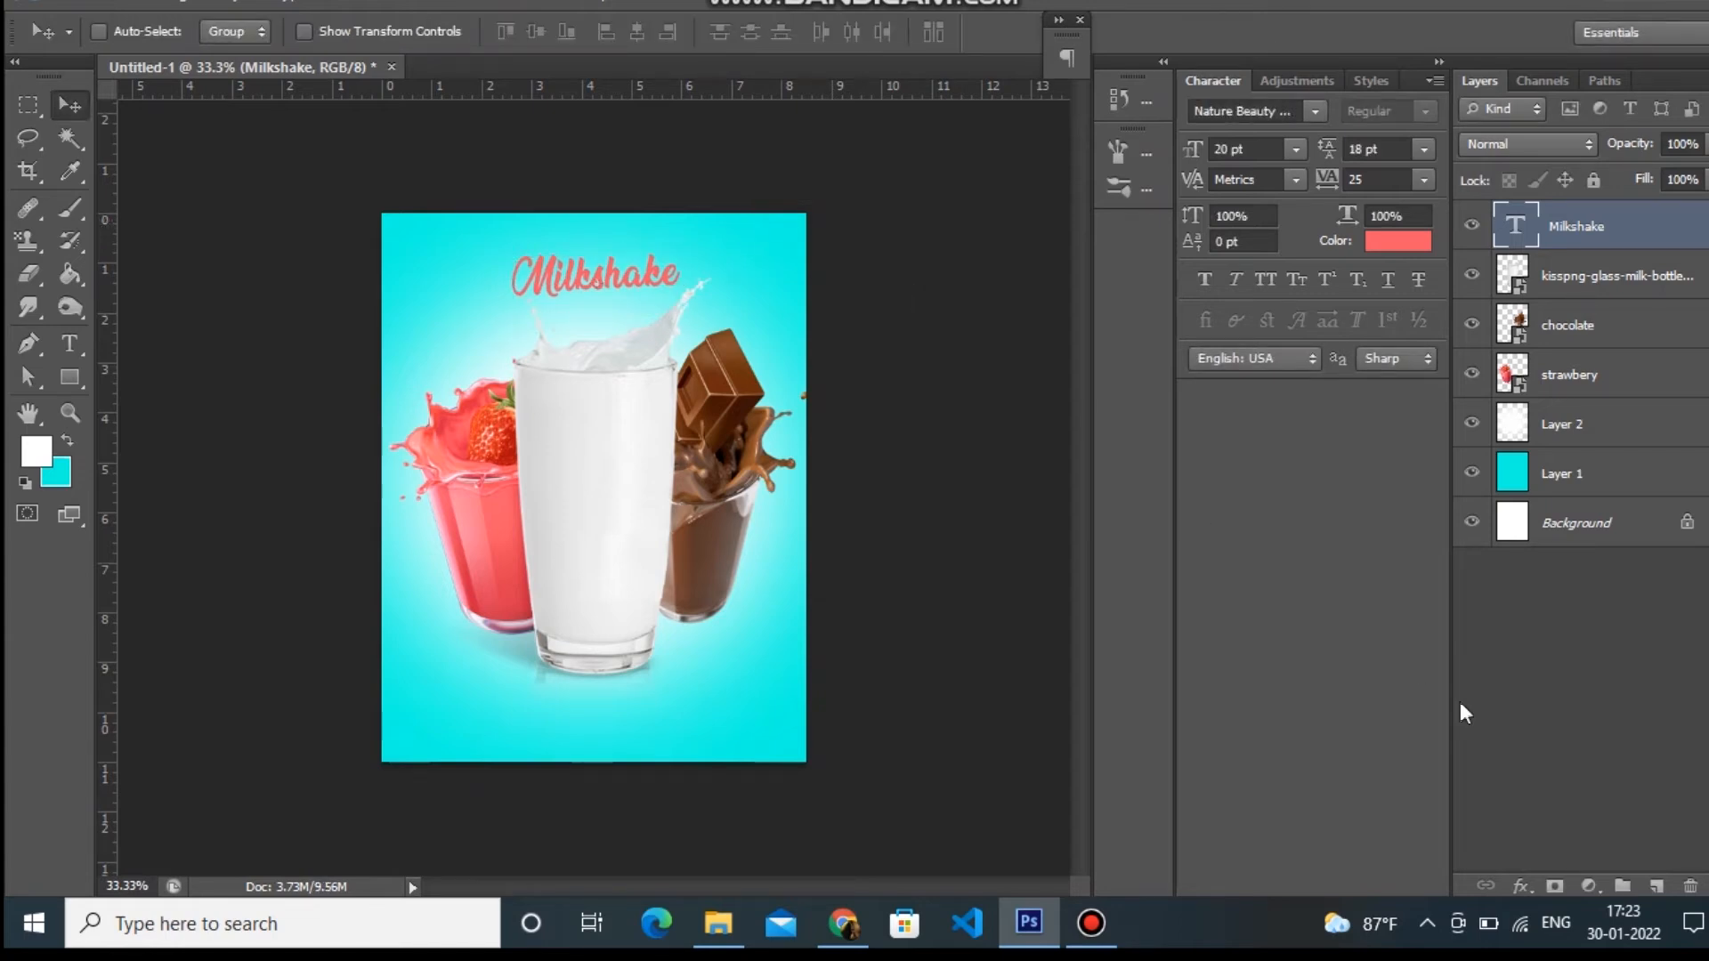
Step: Add a Drop Shadow effect to the Milkshake text with a distance of 6 px
{"action": "left_click", "coordinate": [1521, 885]}
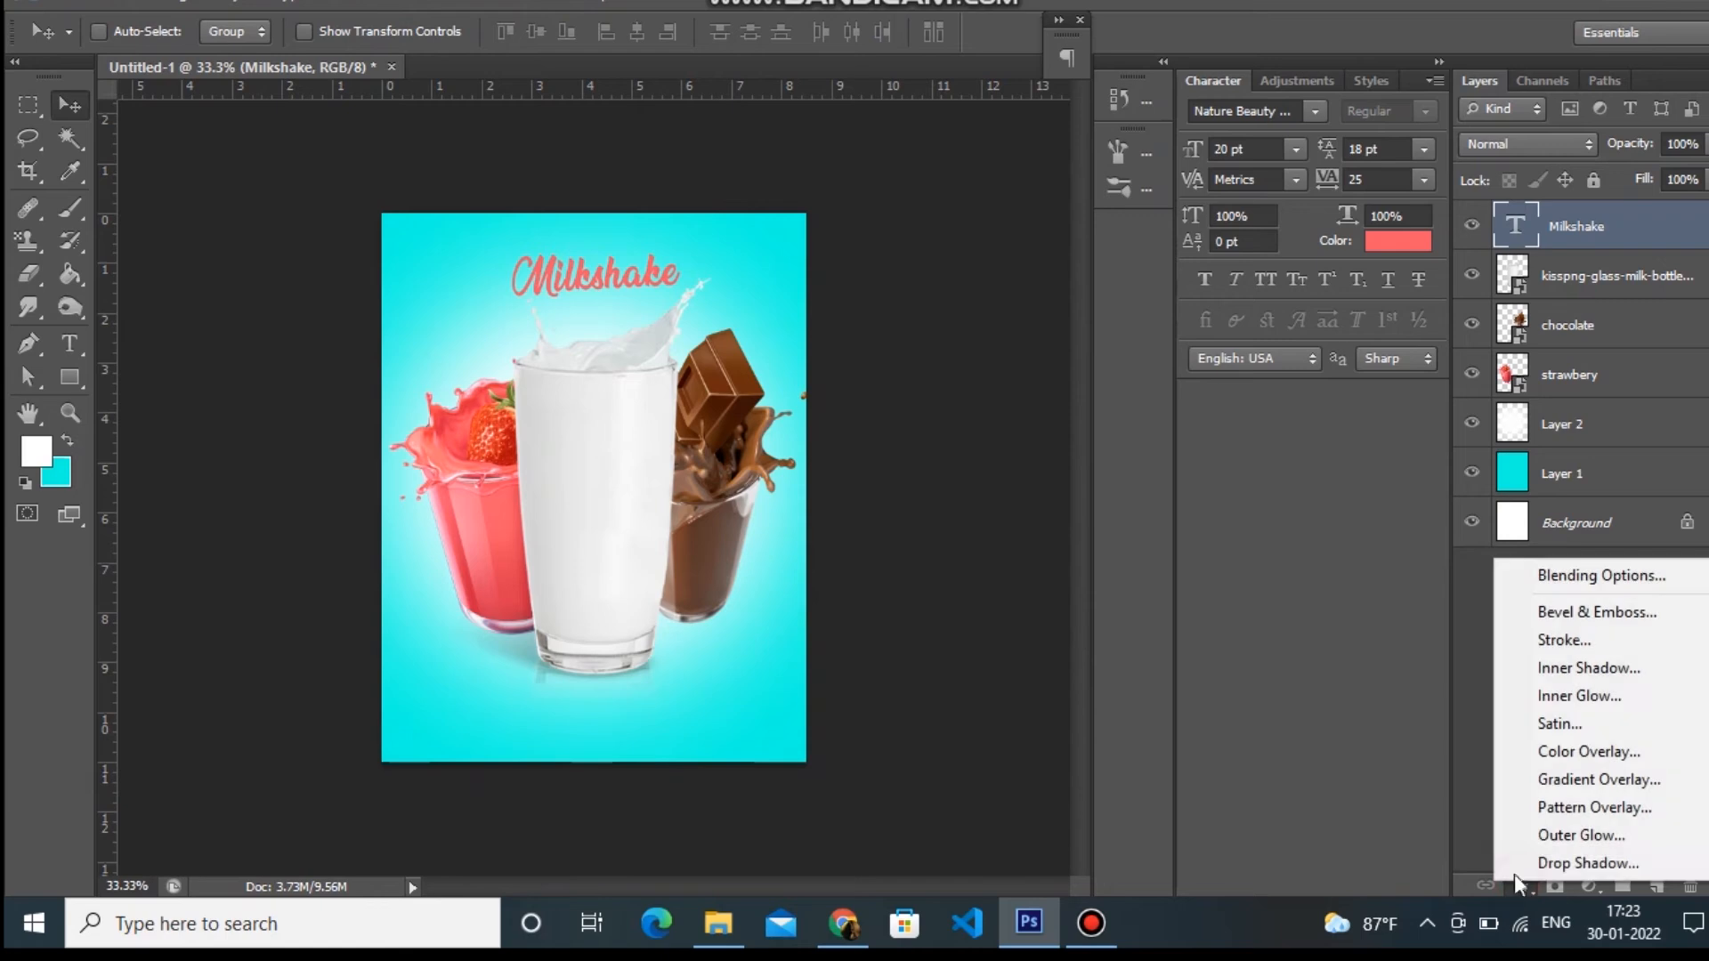
{"action": "left_click", "coordinate": [1535, 863]}
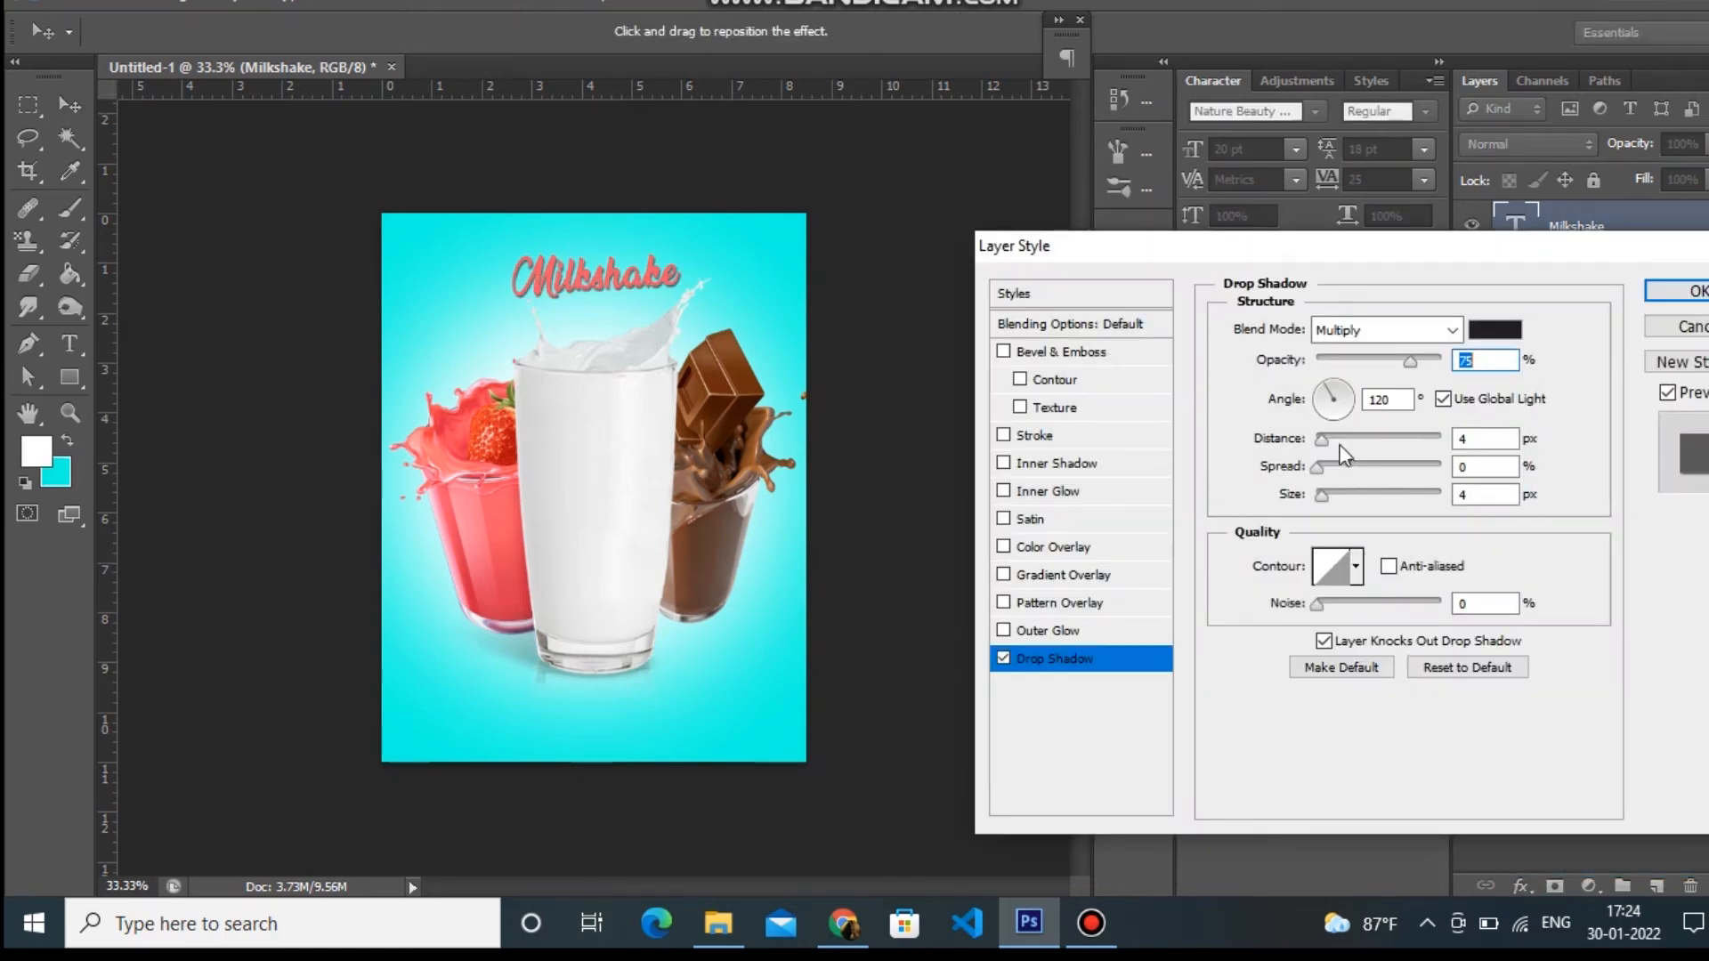
{"action": "left_click_drag", "start_coordinate": [1326, 445], "coordinate": [1323, 447]}
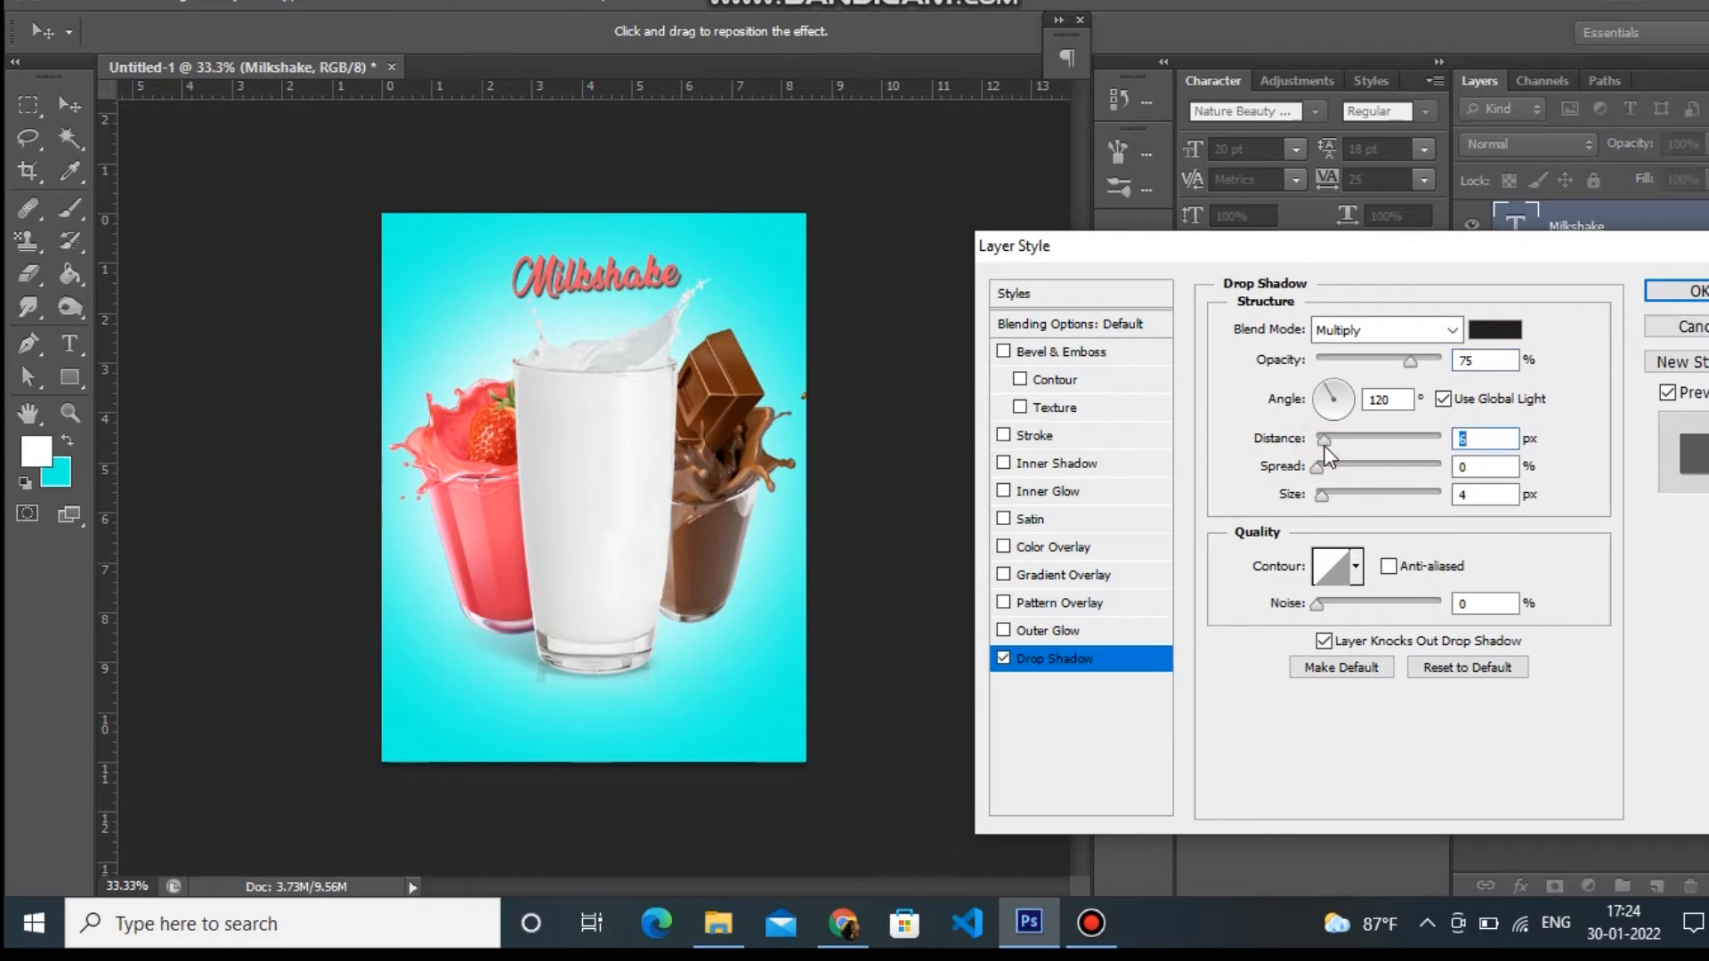
Step: Add an Inner Shadow to the Milkshake text with 7 px distance, 7 px size and slightly reduced opacity, and apply the layer style
{"action": "left_click", "coordinate": [1059, 465]}
{"action": "key", "text": "ctrl+plus"}
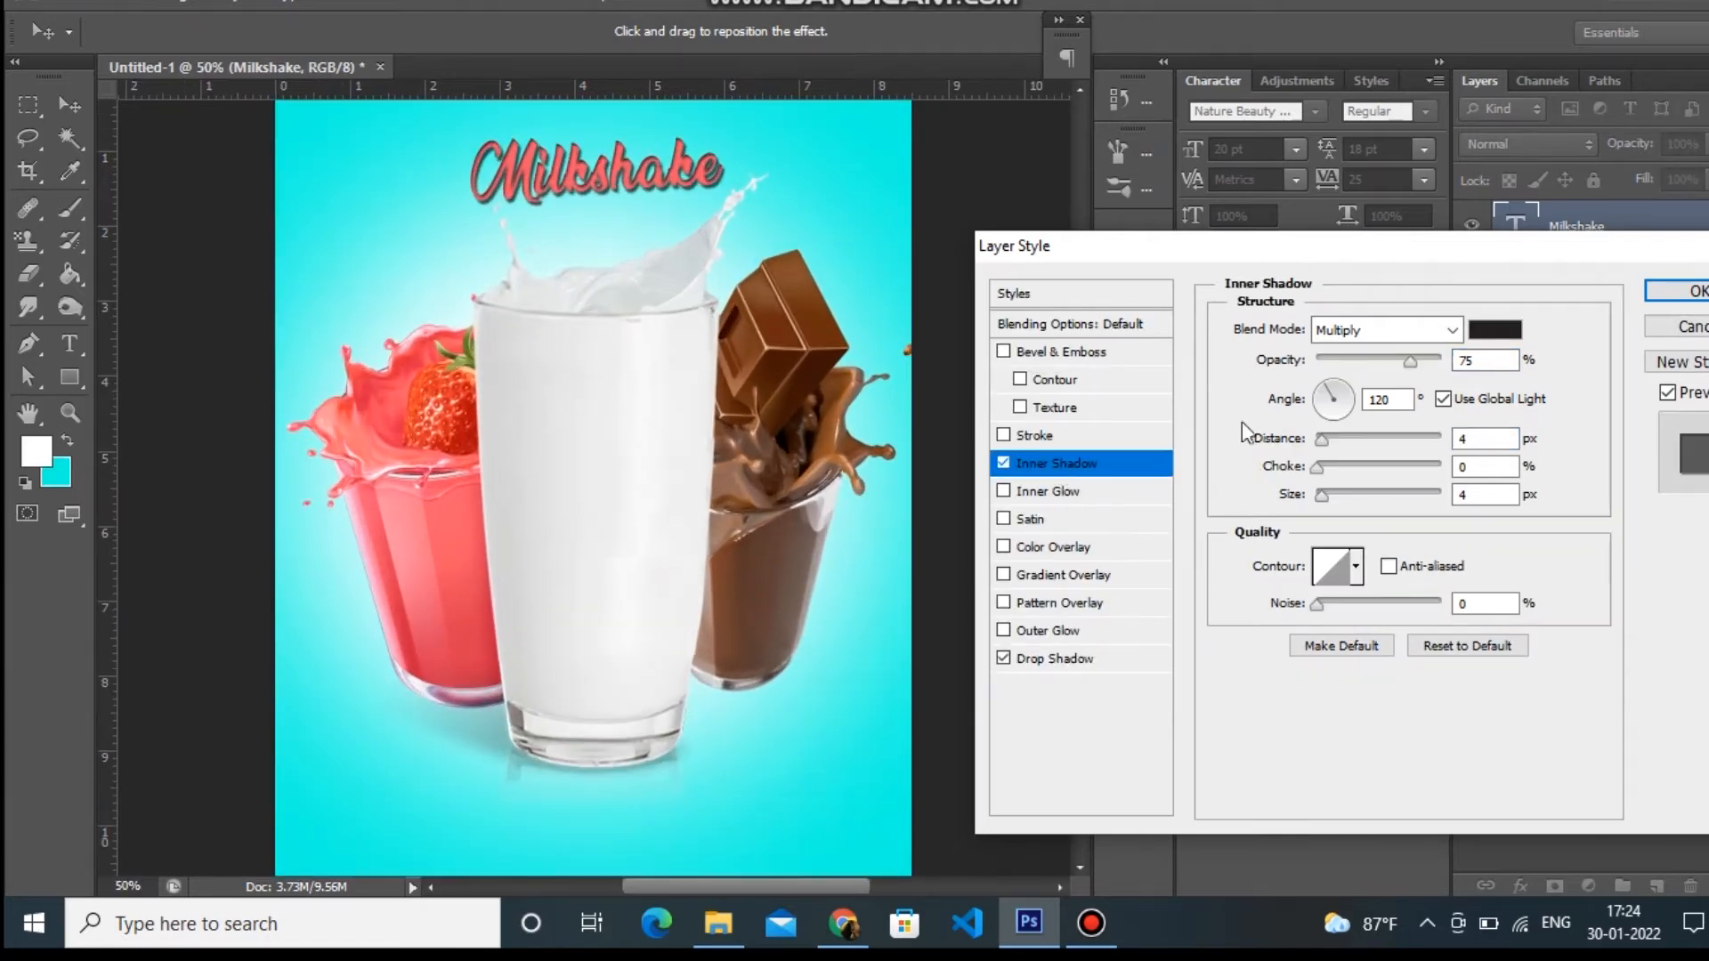
{"action": "left_click_drag", "start_coordinate": [1319, 445], "coordinate": [1326, 494]}
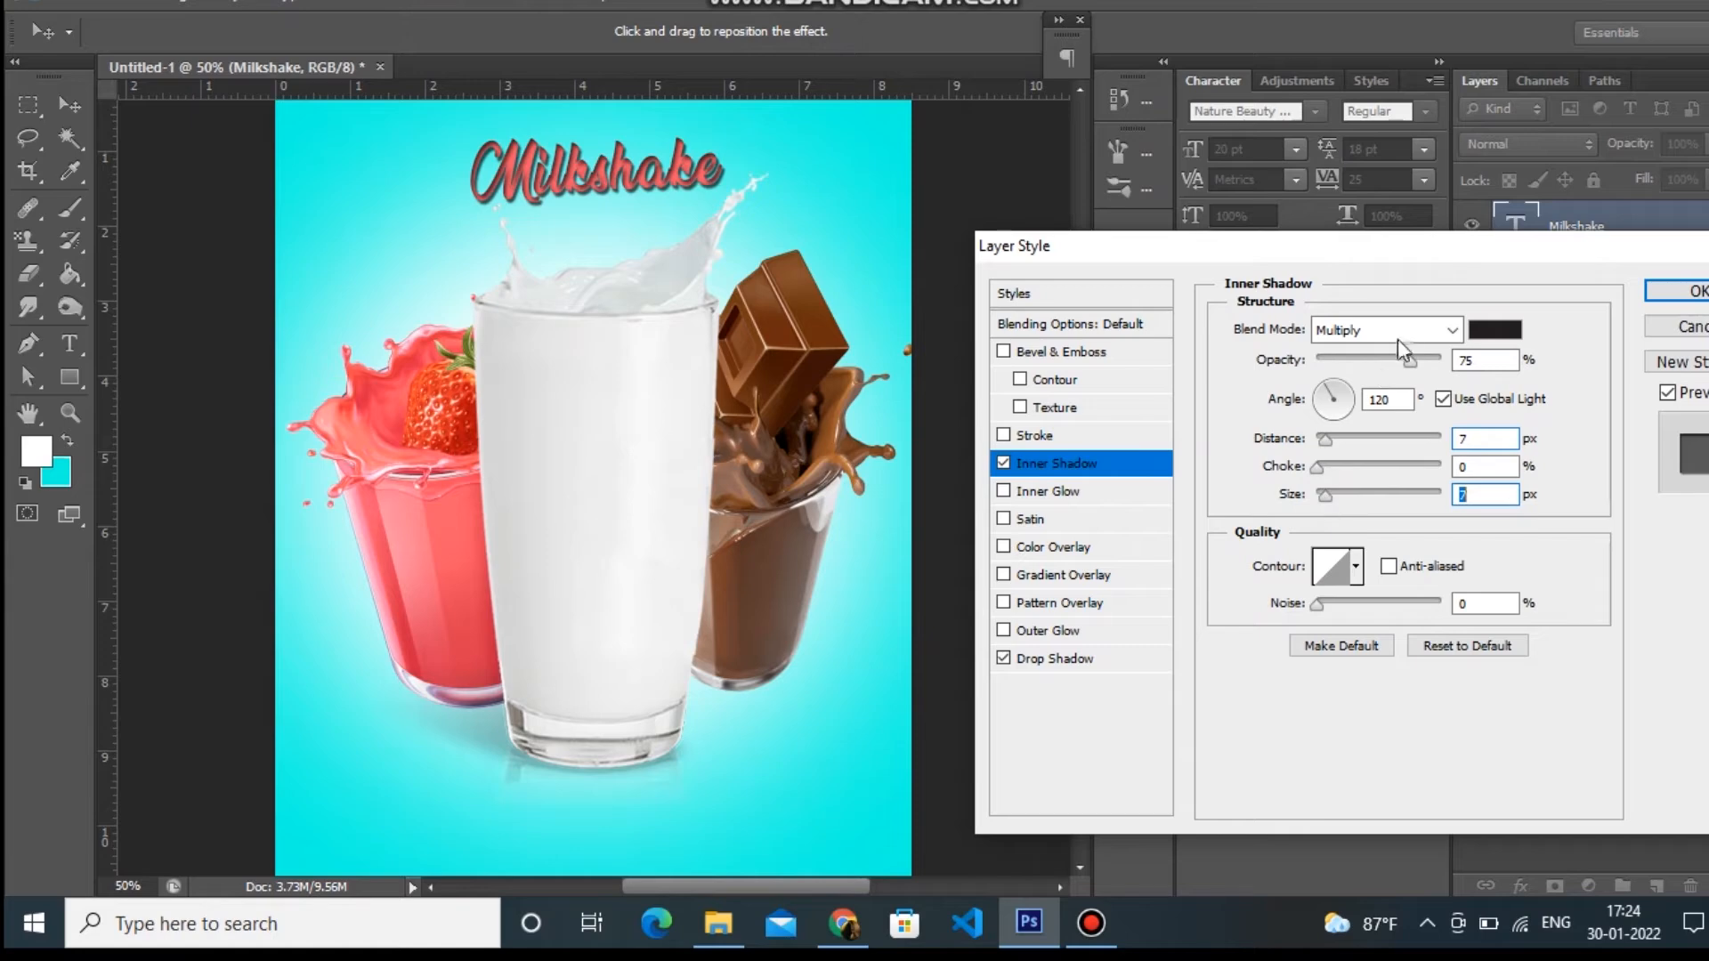
{"action": "left_click", "coordinate": [1413, 360]}
{"action": "left_click_drag", "start_coordinate": [1414, 360], "coordinate": [1405, 360]}
{"action": "left_click", "coordinate": [1673, 290]}
Step: Add the text "The Best Shop" on its own layer below the milk glass
{"action": "left_click_drag", "start_coordinate": [1081, 423], "coordinate": [1083, 508]}
{"action": "key", "text": "ctrl+minus"}
{"action": "key", "text": "ctrl+plus"}
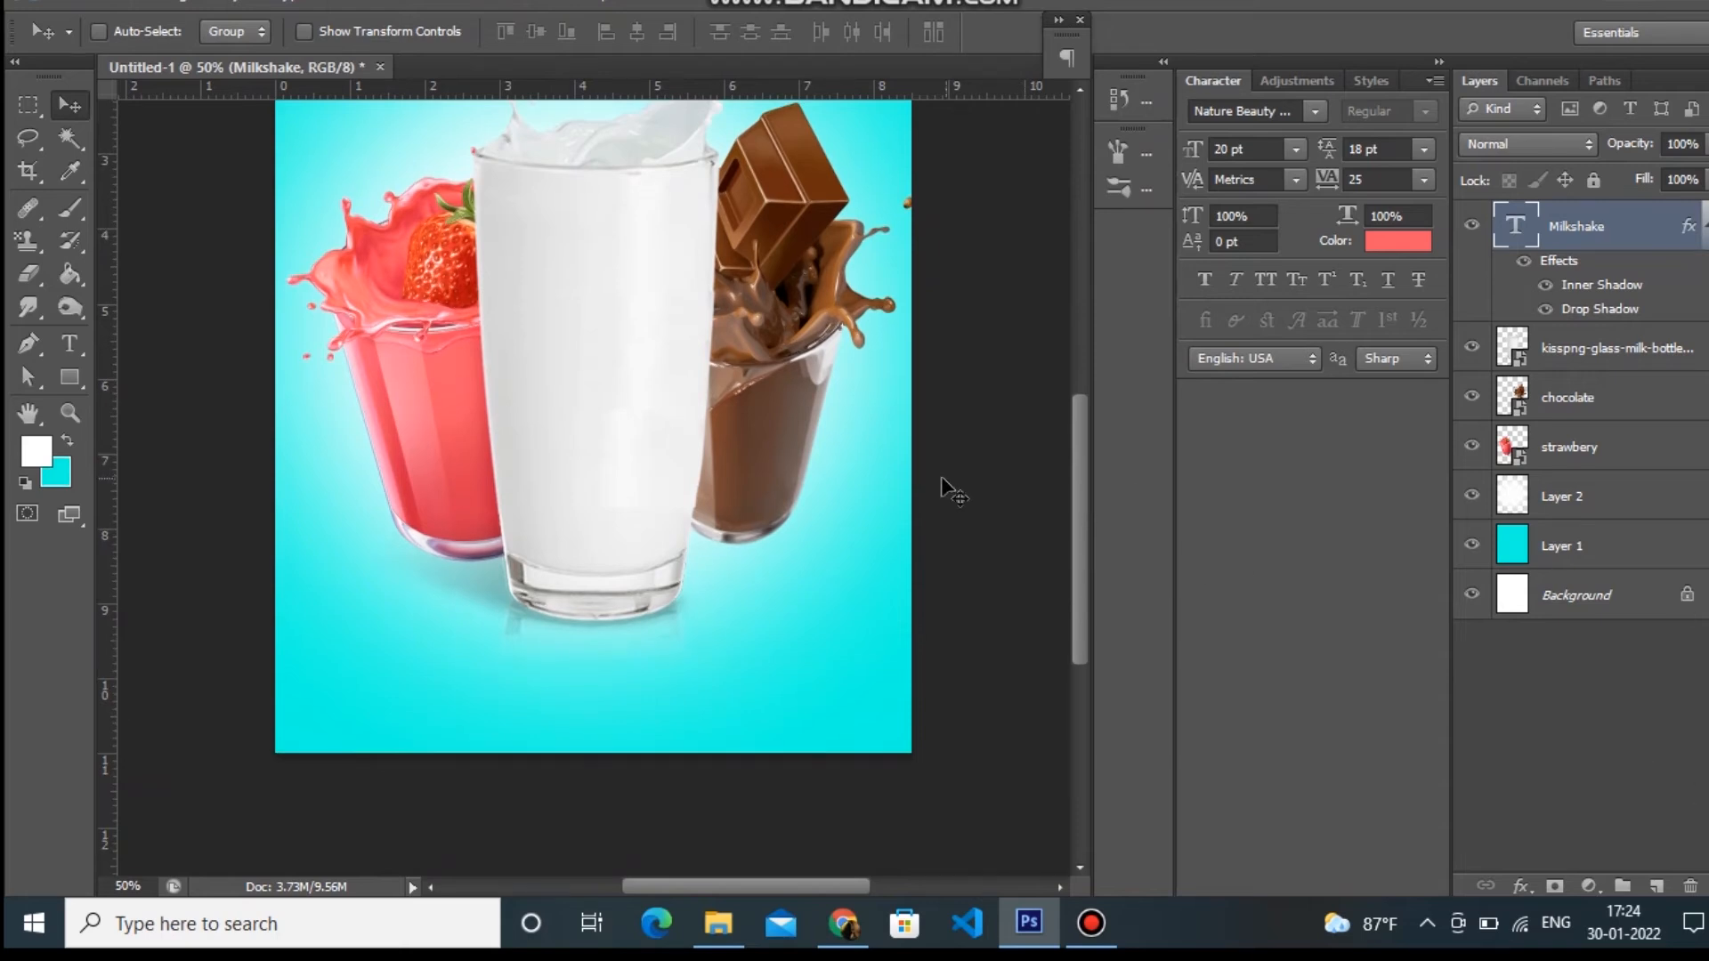
{"action": "left_click", "coordinate": [71, 351]}
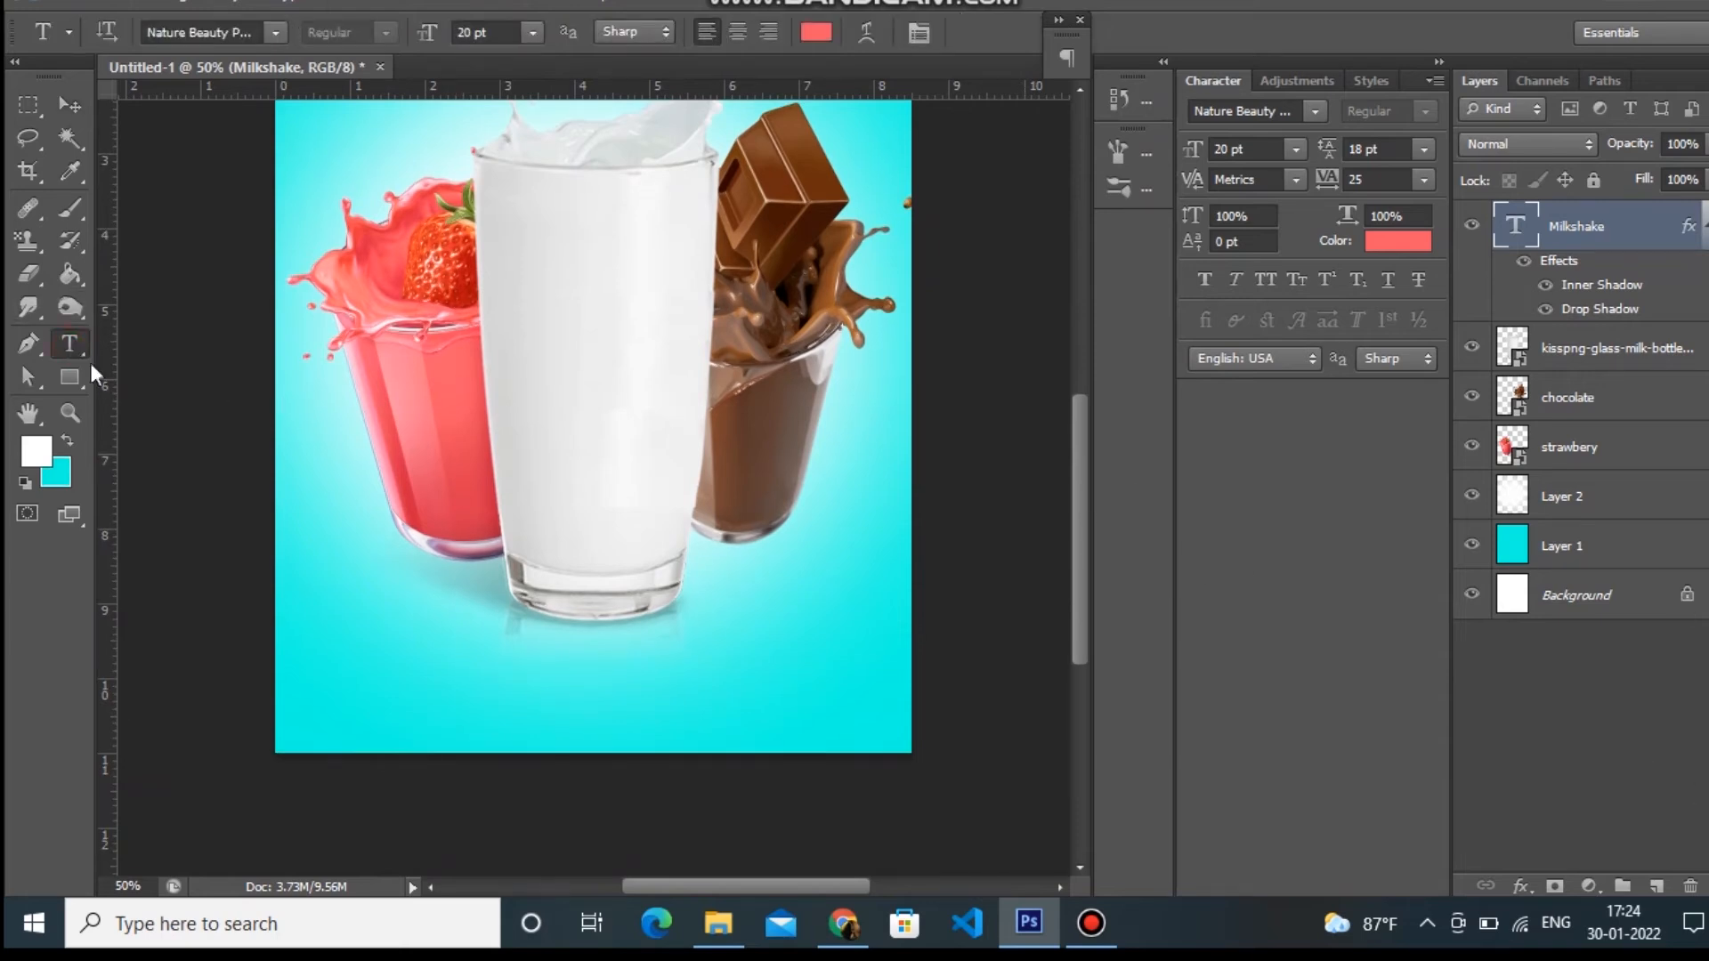
{"action": "left_click", "coordinate": [464, 691]}
{"action": "type", "text": "The B"}
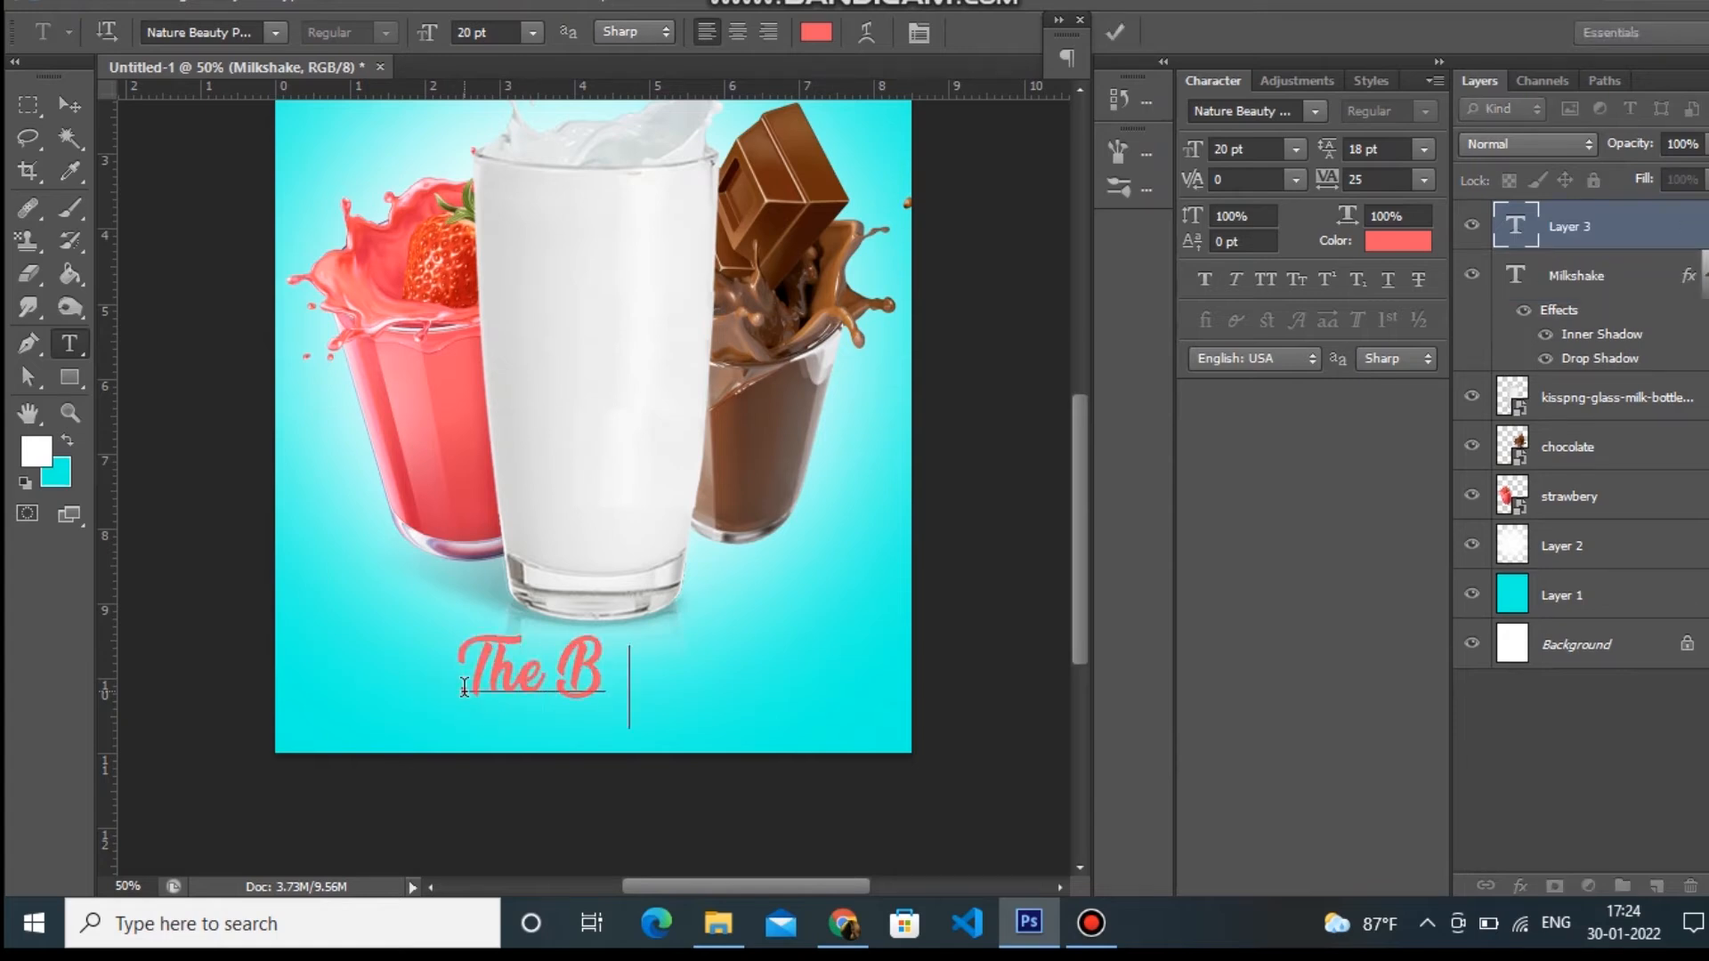
{"action": "type", "text": "est shop"}
{"action": "key", "text": "Left"}
{"action": "key", "text": "Left"}
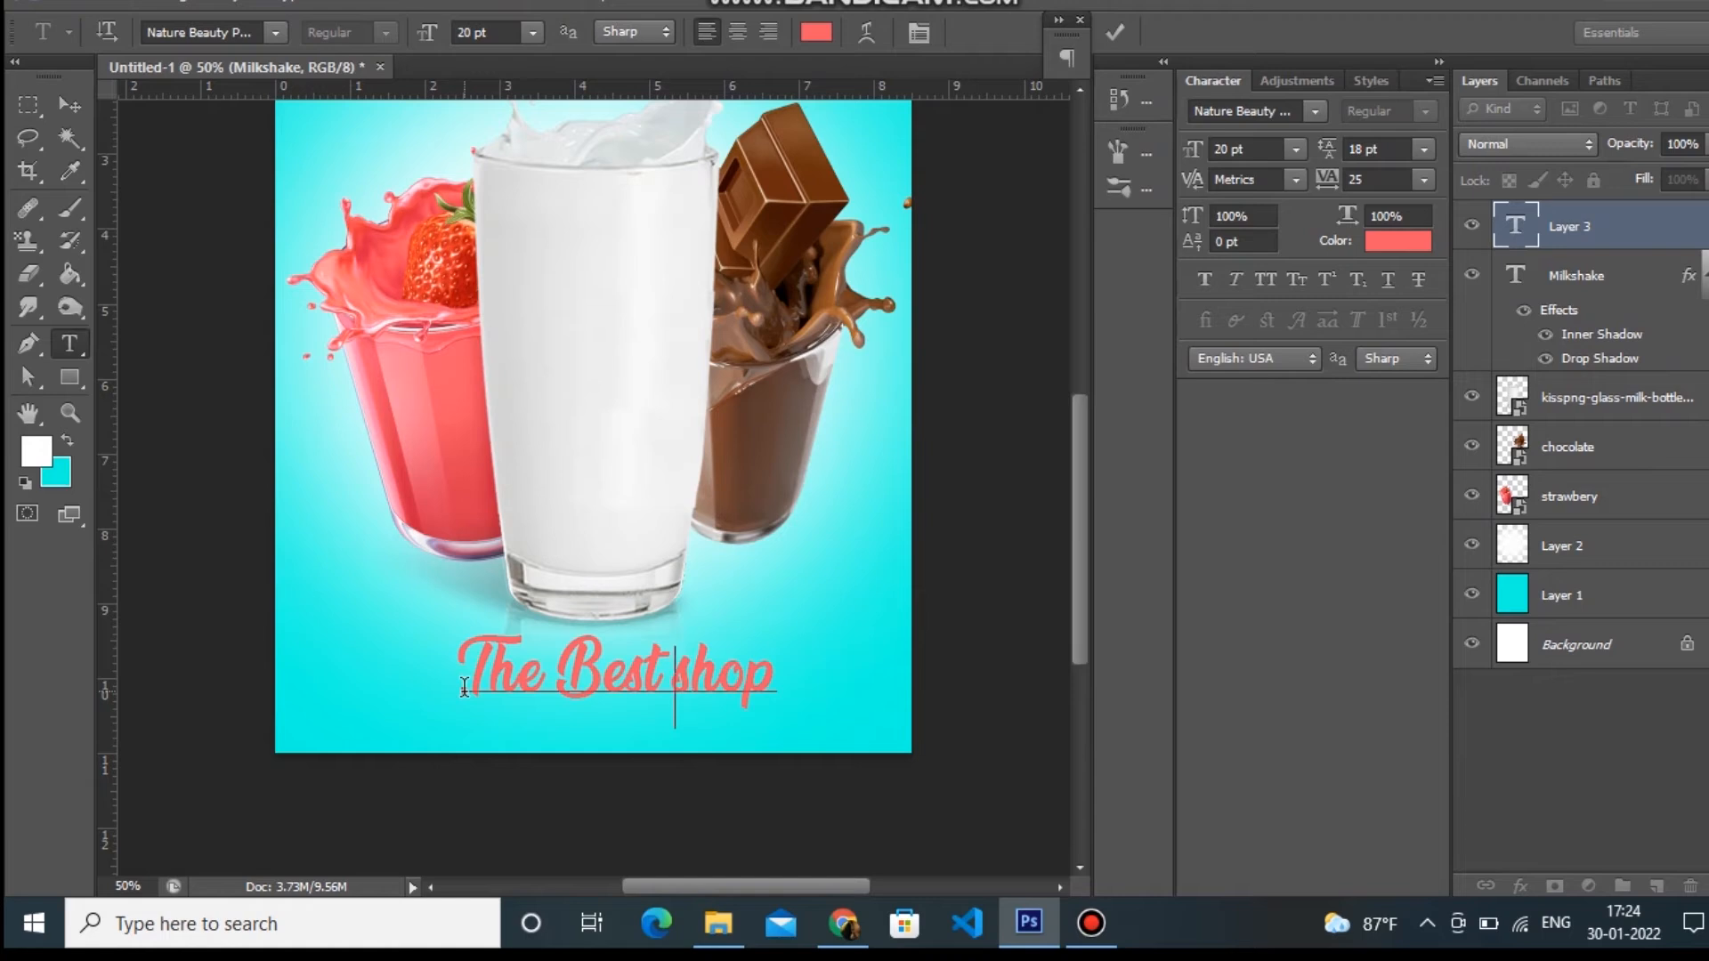
{"action": "key", "text": "Delete"}
{"action": "type", "text": "S"}
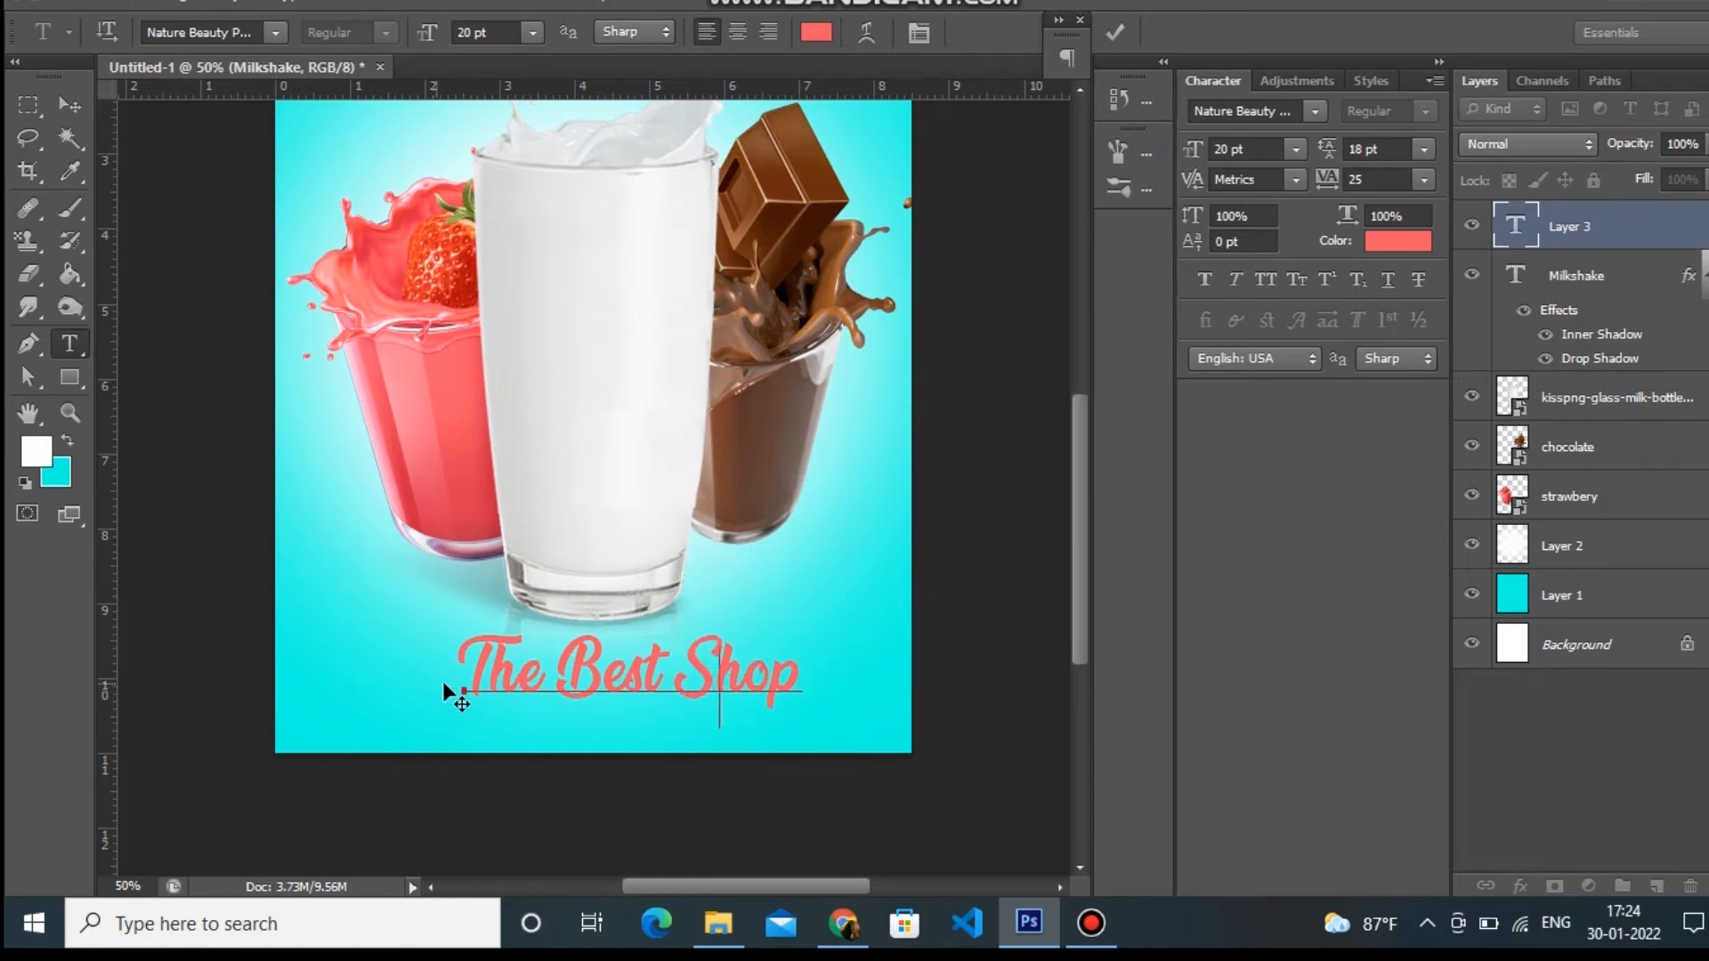
Step: Set the font of the whole "The Best Shop" text to Jakartha
{"action": "left_click_drag", "start_coordinate": [464, 674], "coordinate": [947, 690]}
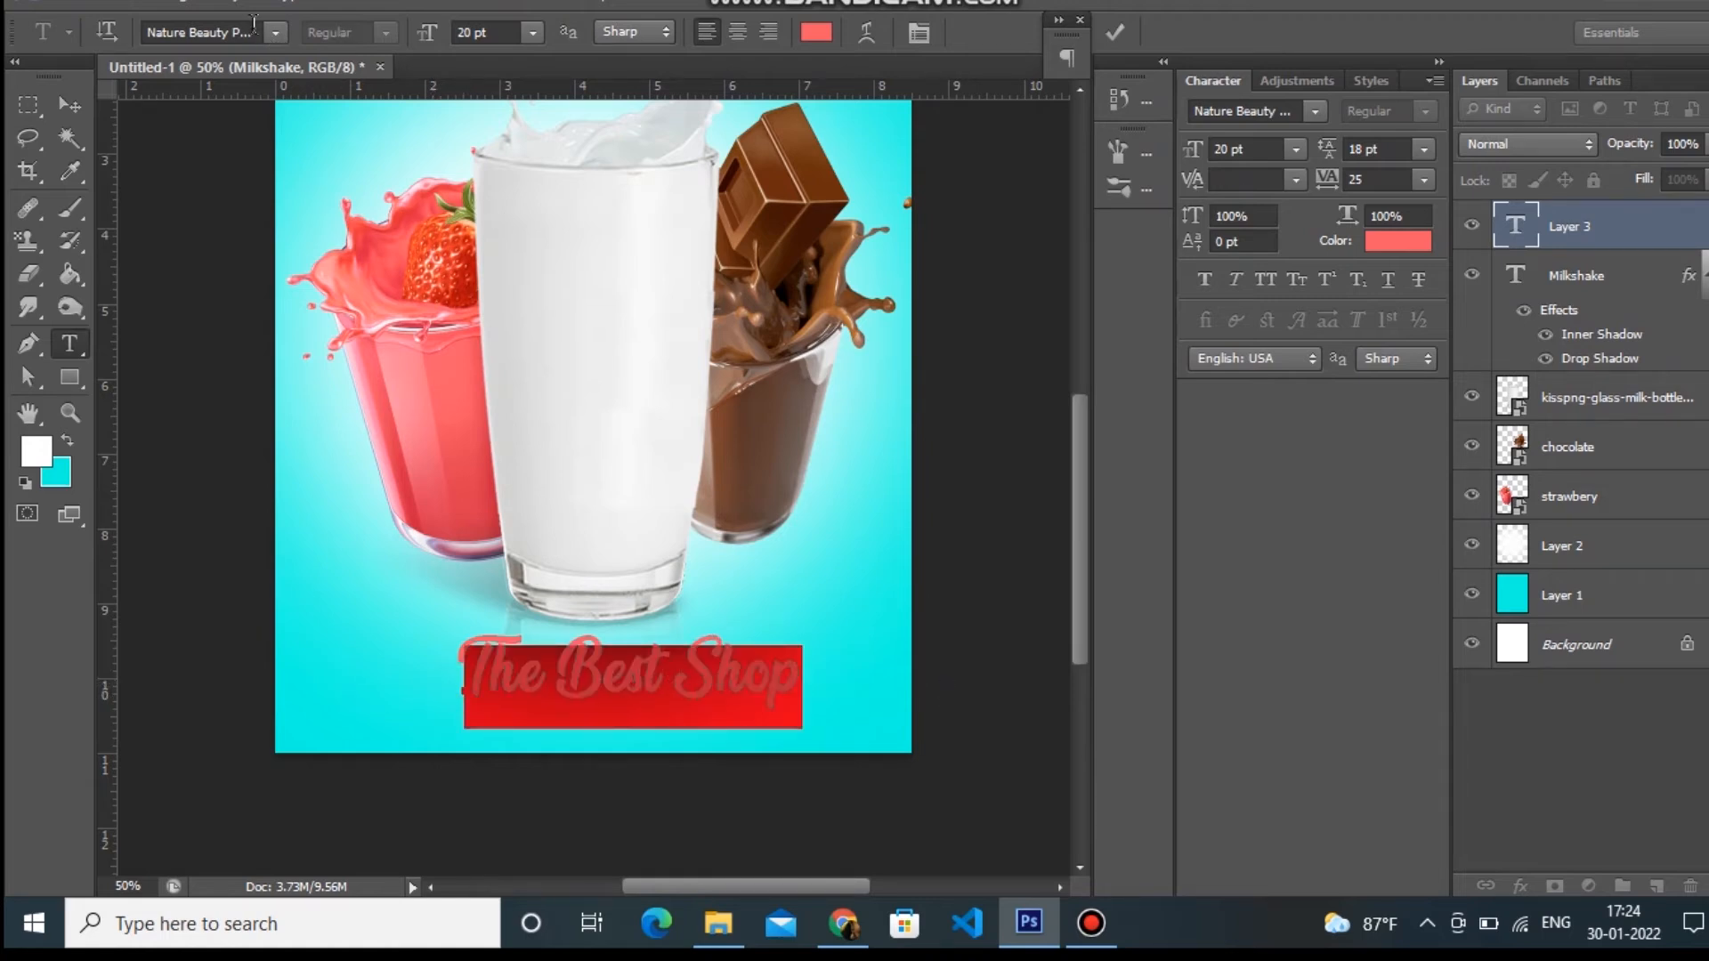
{"action": "left_click", "coordinate": [254, 27]}
{"action": "type", "text": "Jakartha"}
{"action": "key", "text": "Return"}
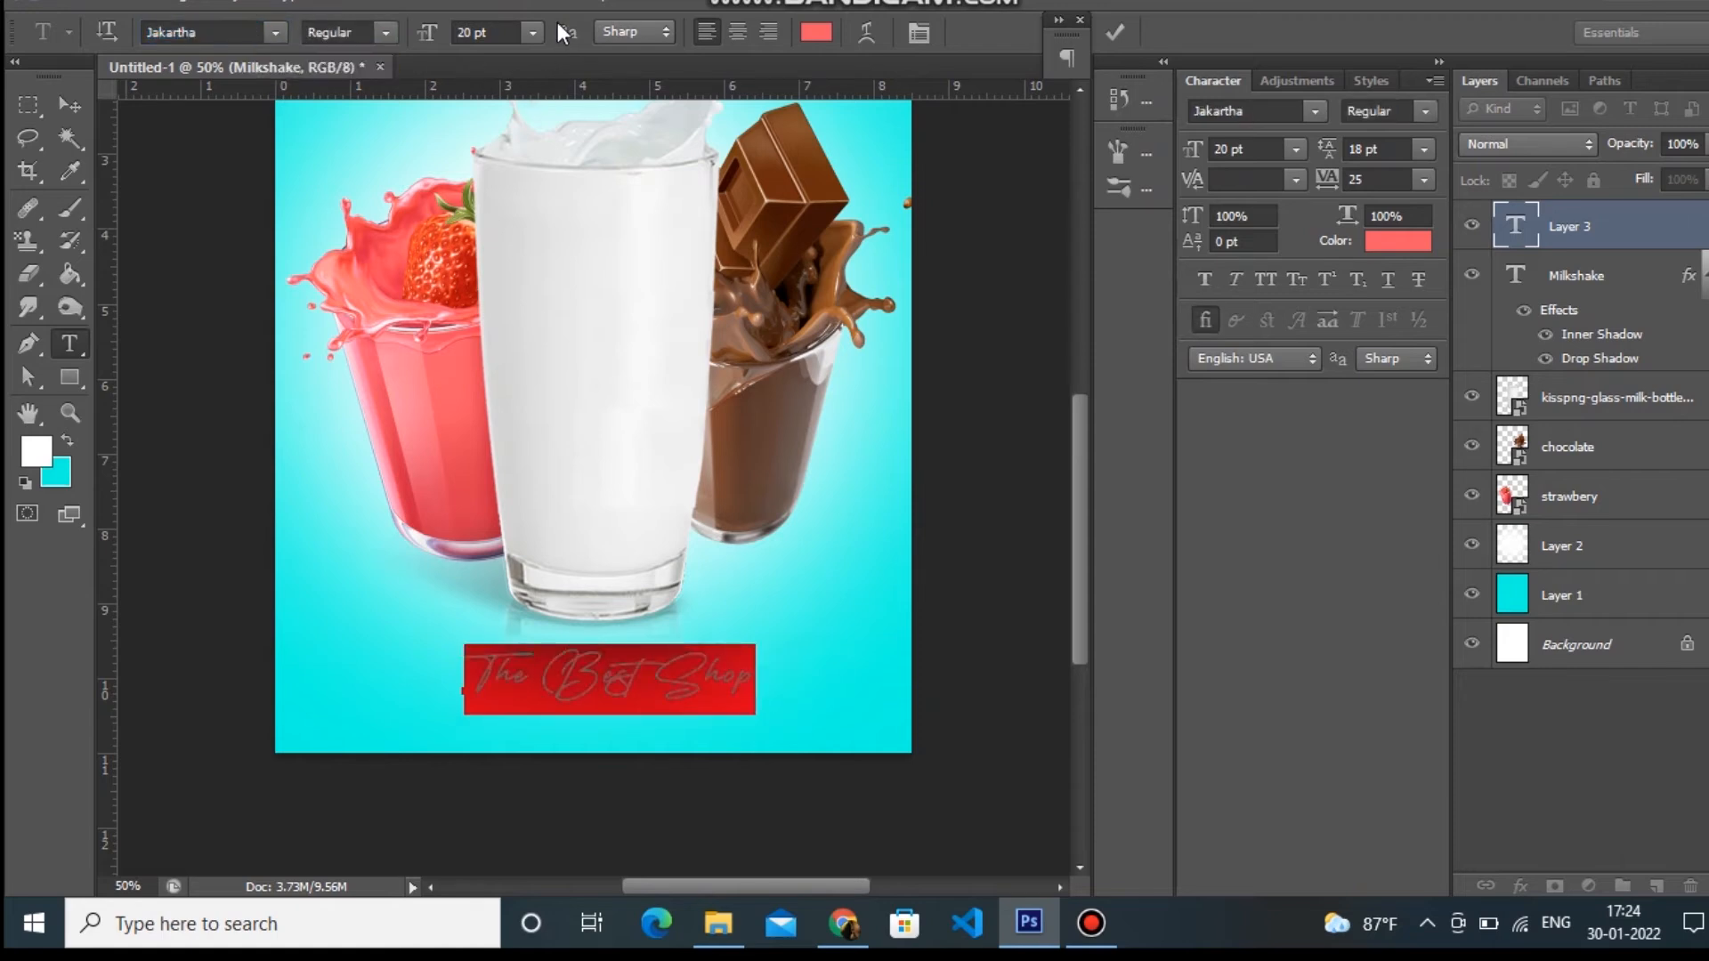
Step: Set the "The Best Shop" text size to 18 pt and move it slightly up, centred under the milk glass
{"action": "left_click", "coordinate": [532, 32]}
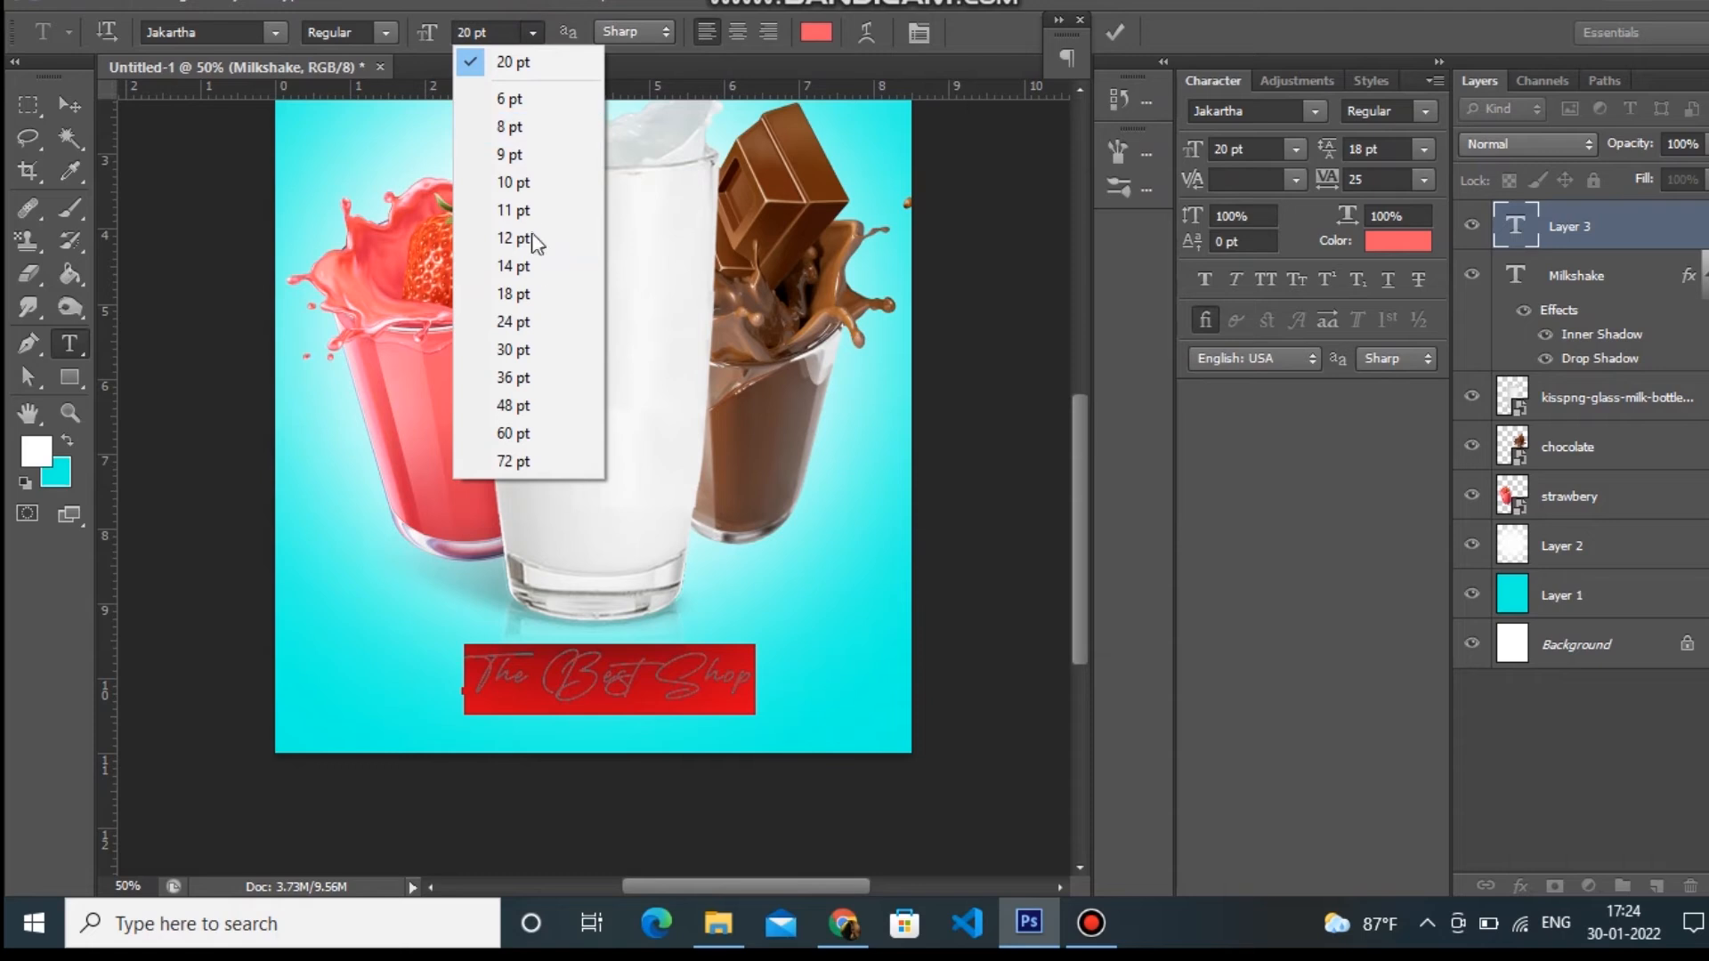
{"action": "left_click", "coordinate": [534, 295]}
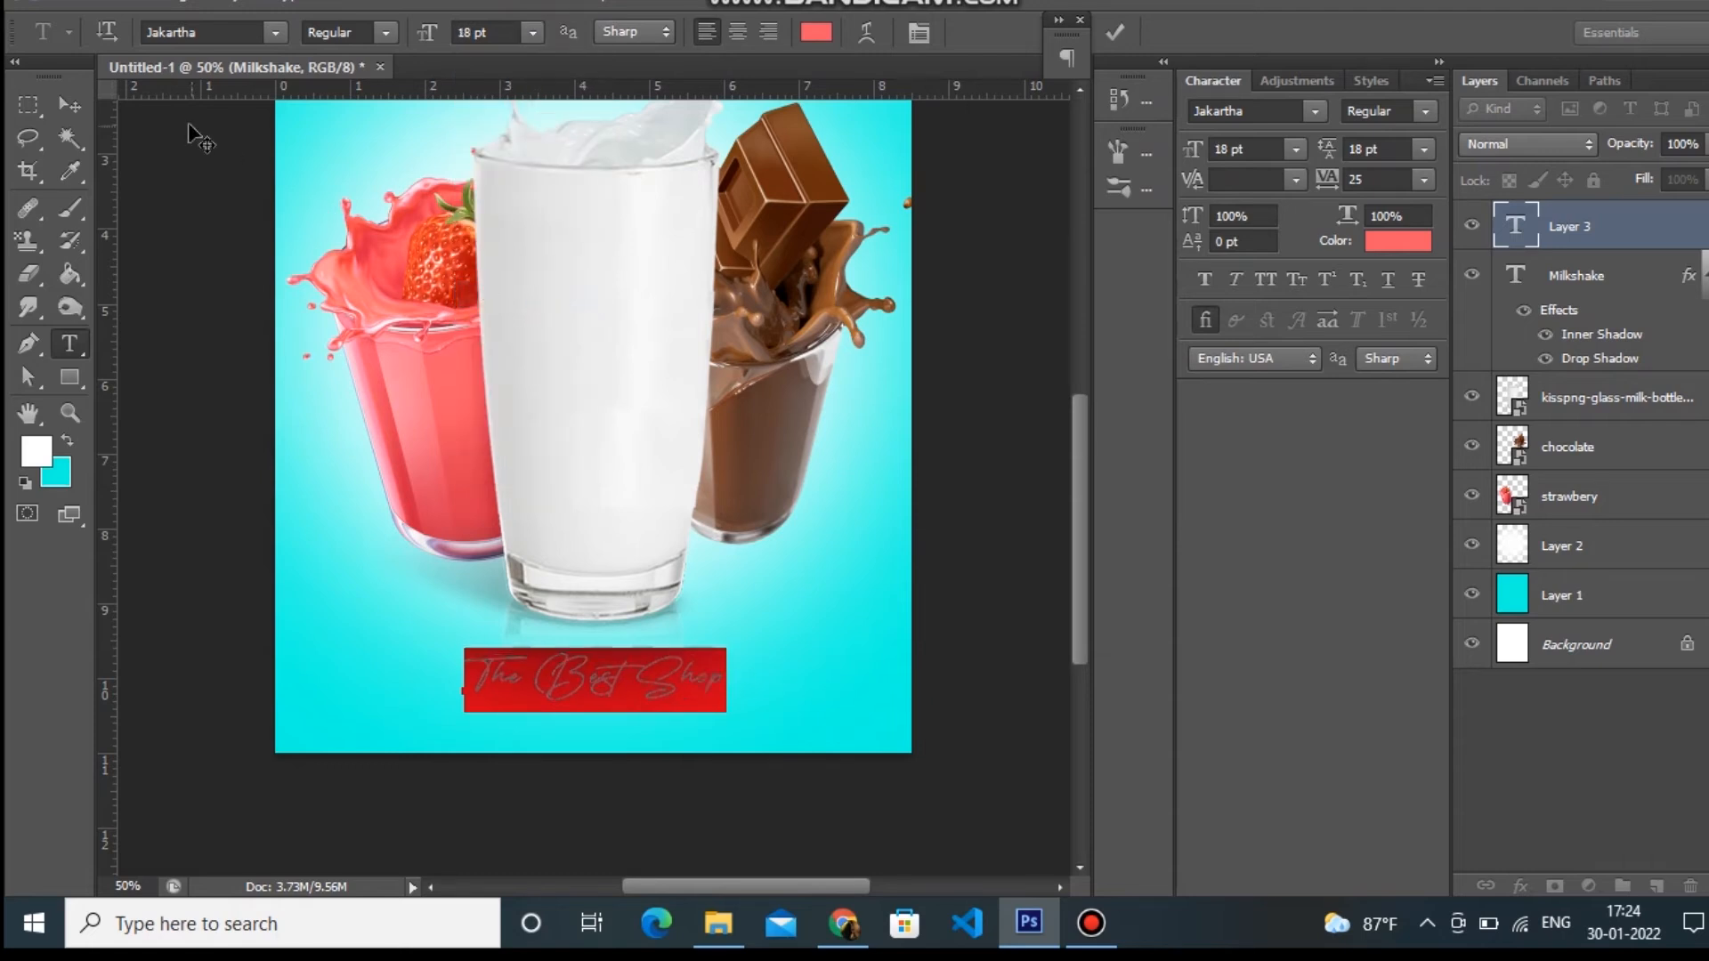
{"action": "left_click", "coordinate": [75, 107]}
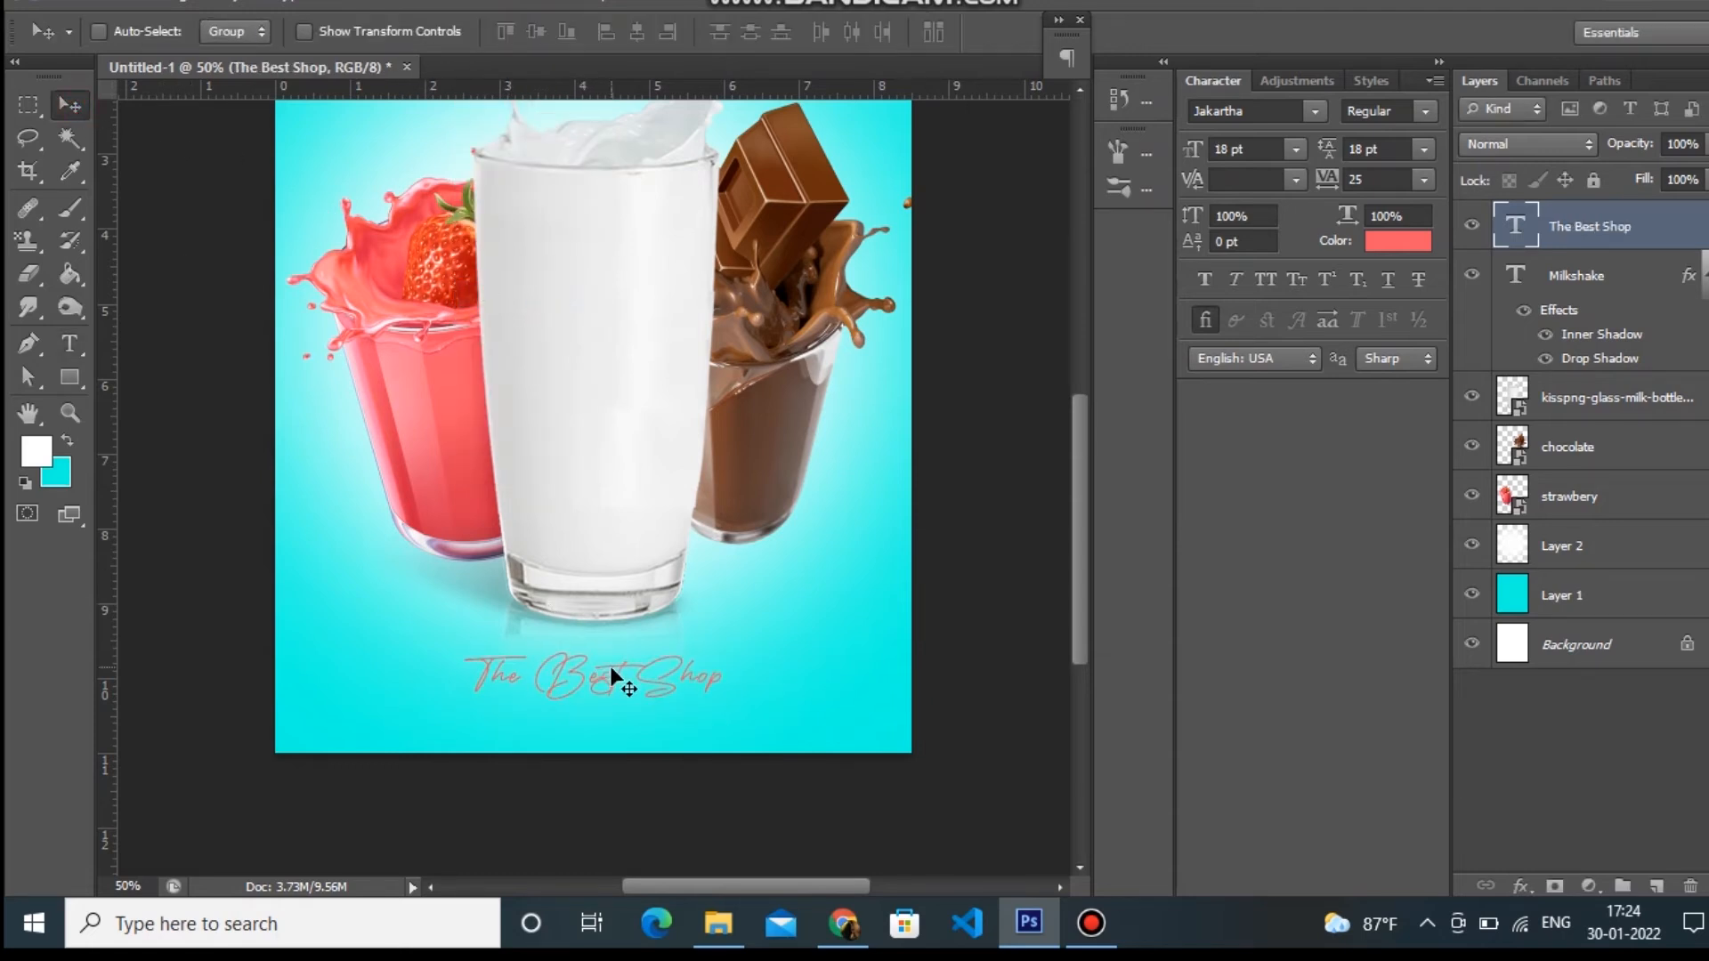
{"action": "left_click_drag", "start_coordinate": [617, 678], "coordinate": [623, 659]}
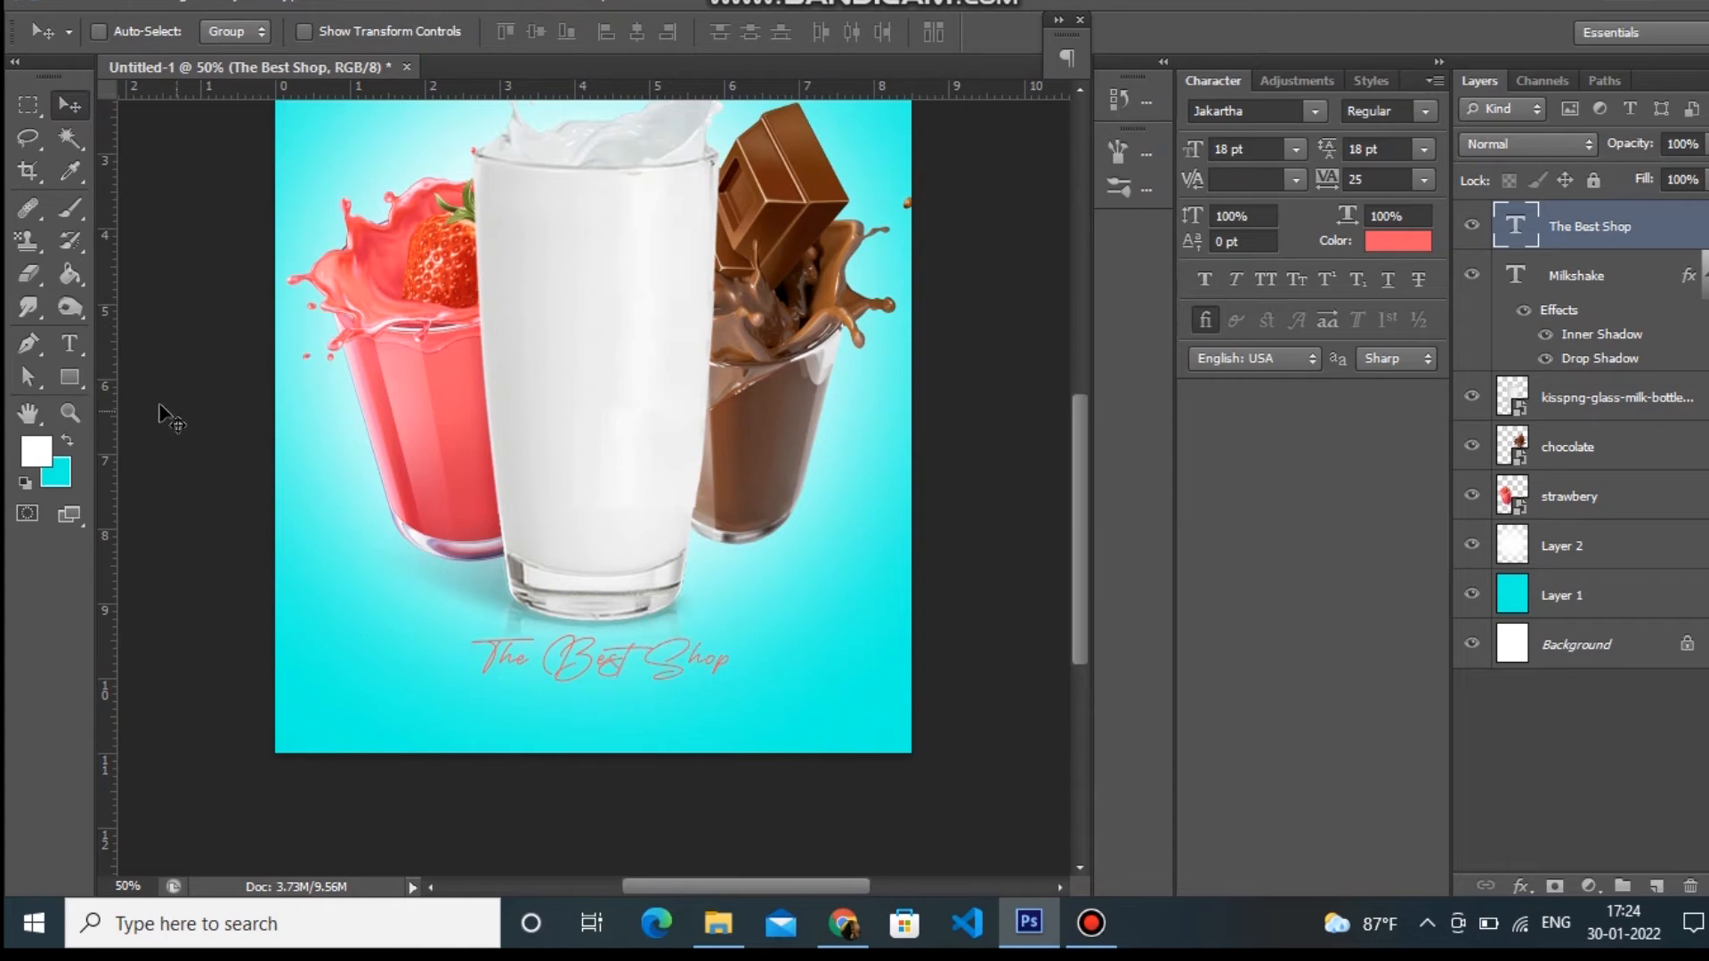
Step: Recolour the whole "The Best Shop" text to near-black (#050505)
{"action": "left_click", "coordinate": [68, 343]}
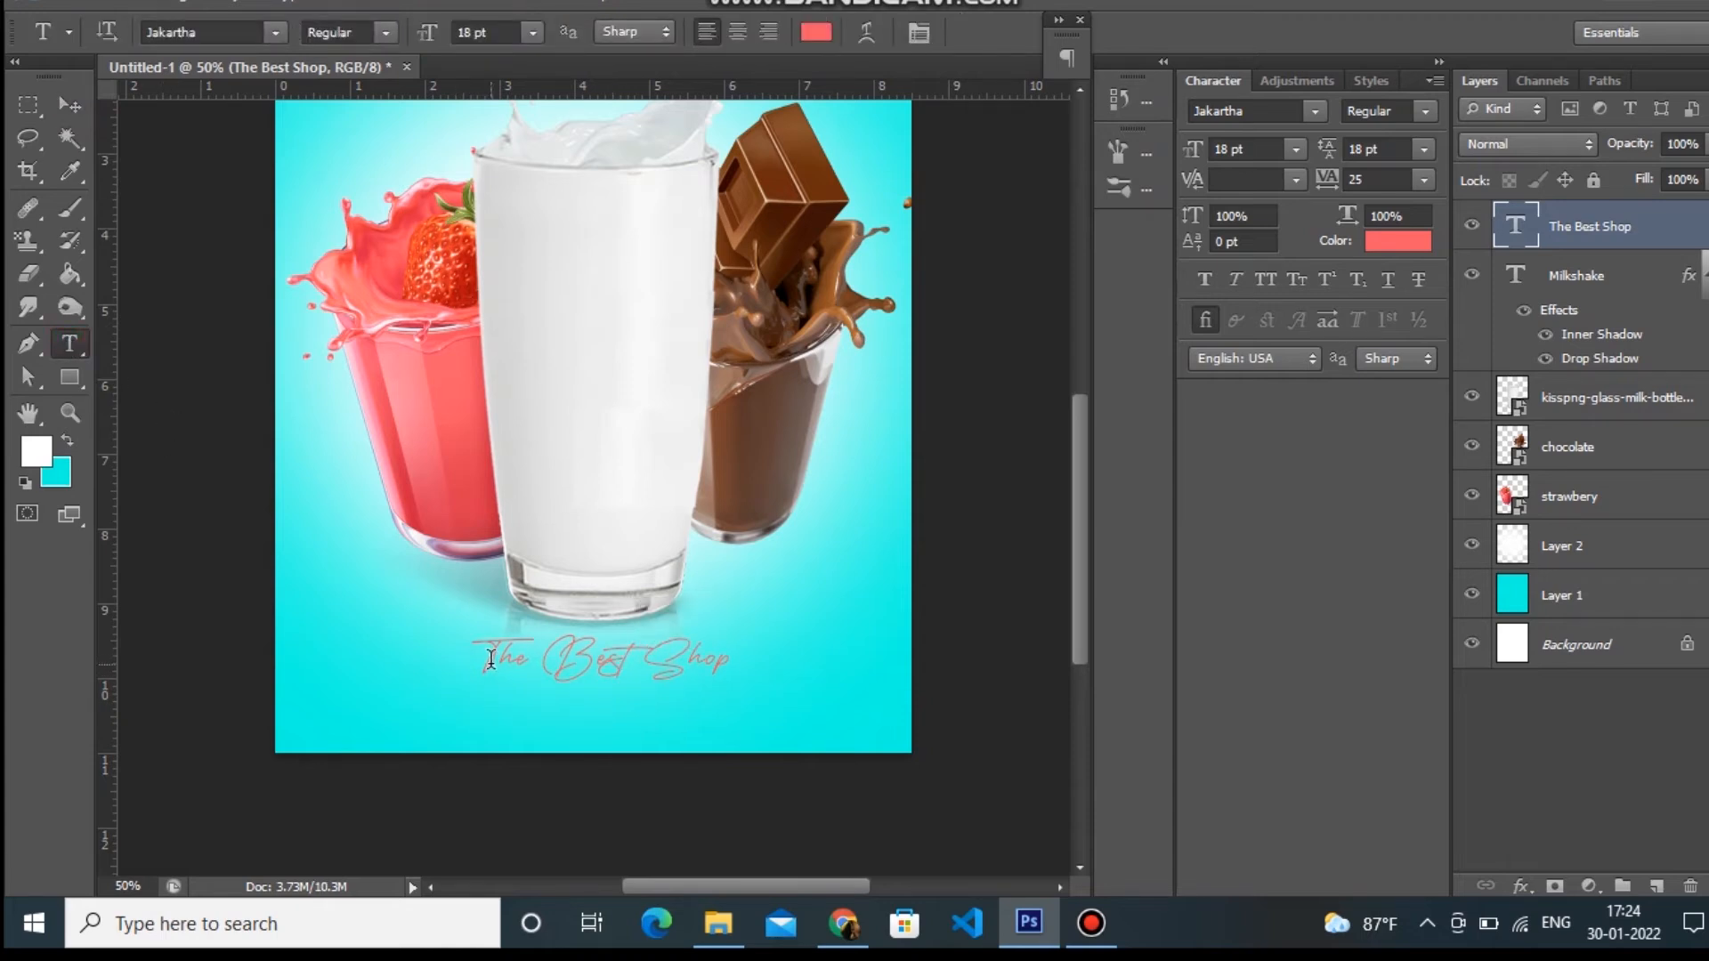
{"action": "left_click_drag", "start_coordinate": [487, 659], "coordinate": [820, 717]}
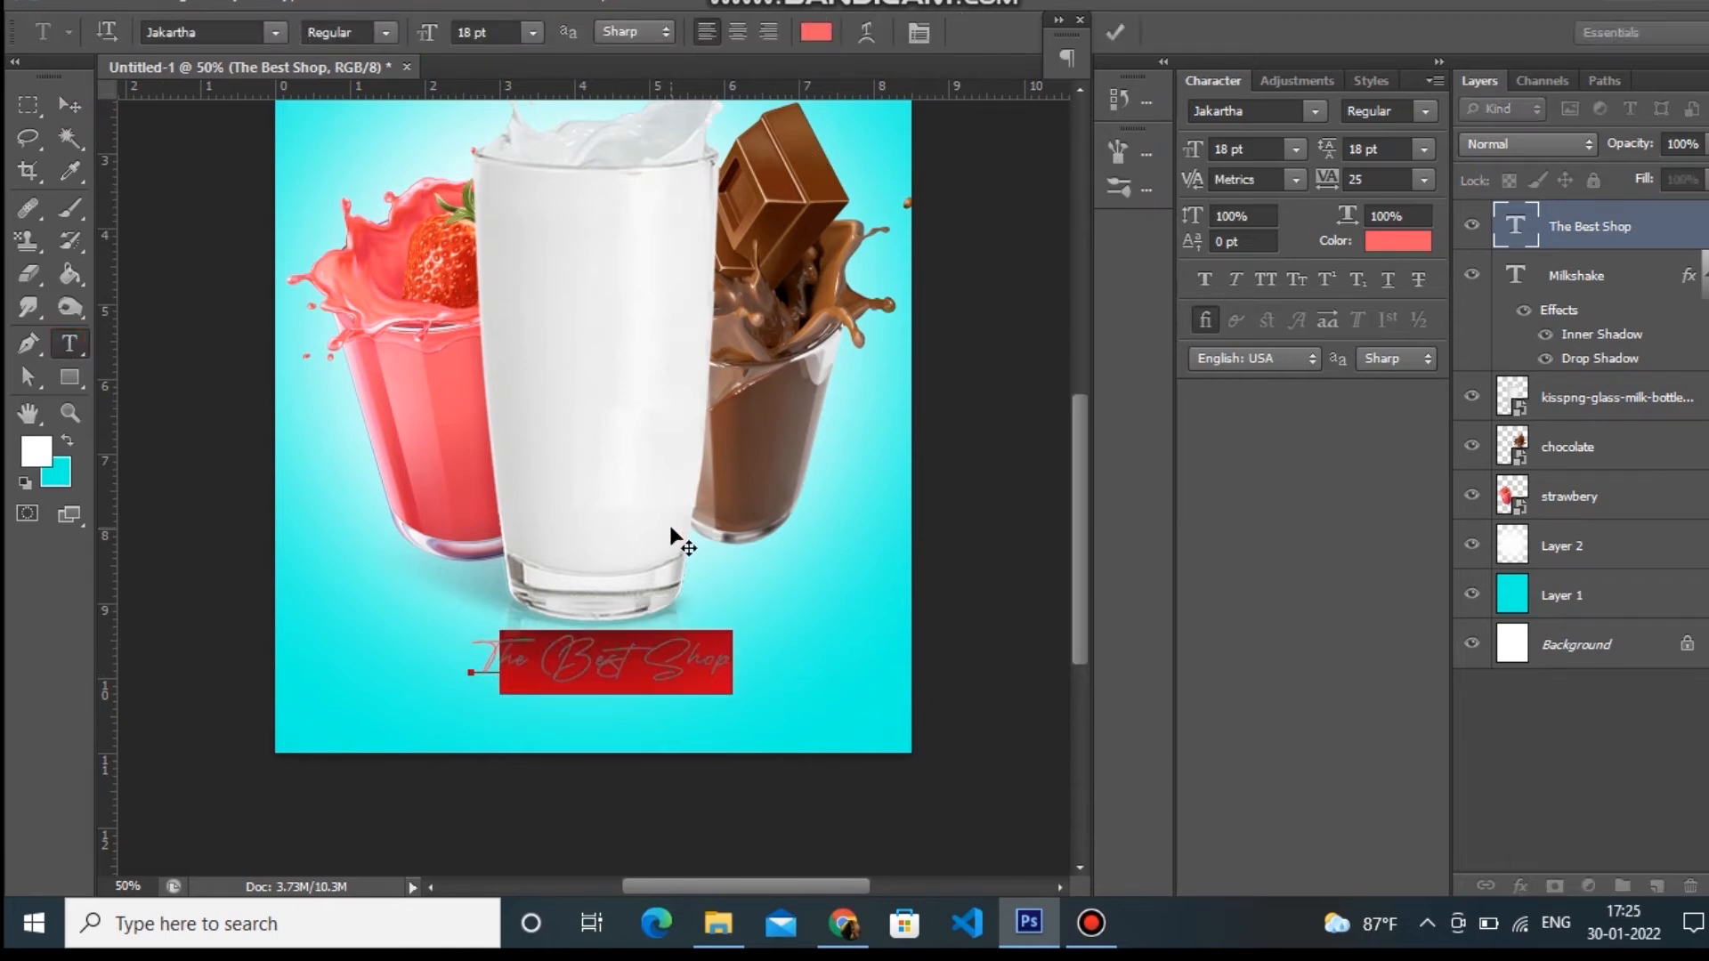
{"action": "triple_click", "coordinate": [639, 670]}
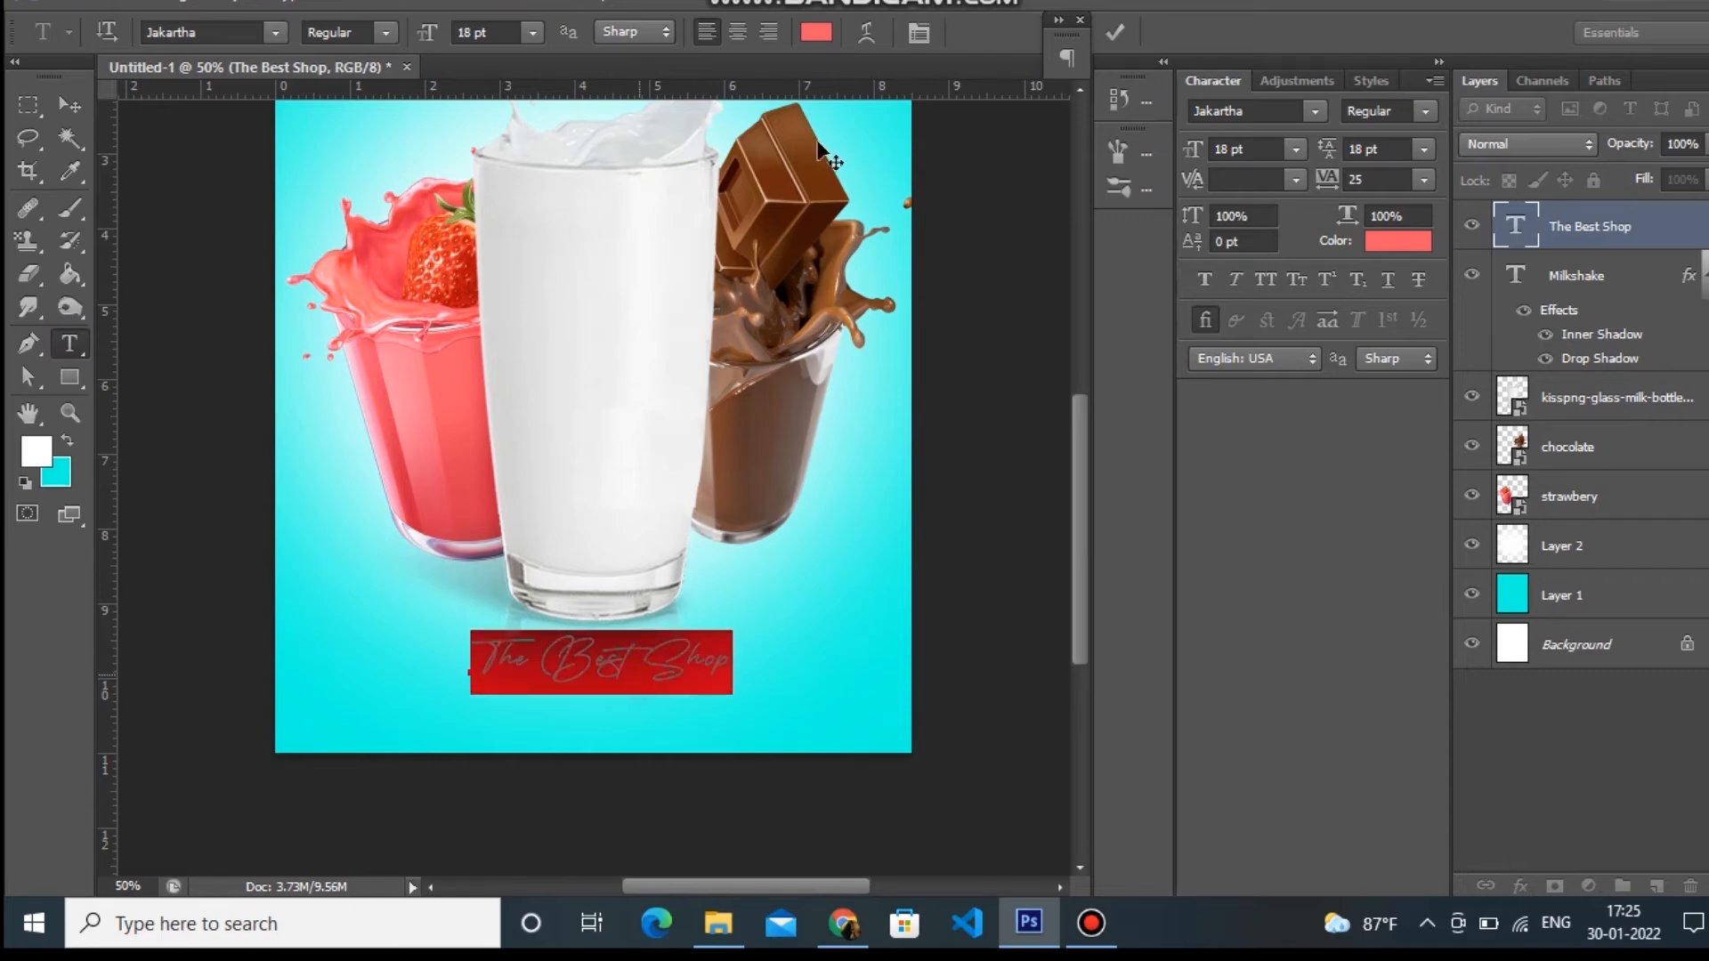
{"action": "left_click", "coordinate": [817, 33]}
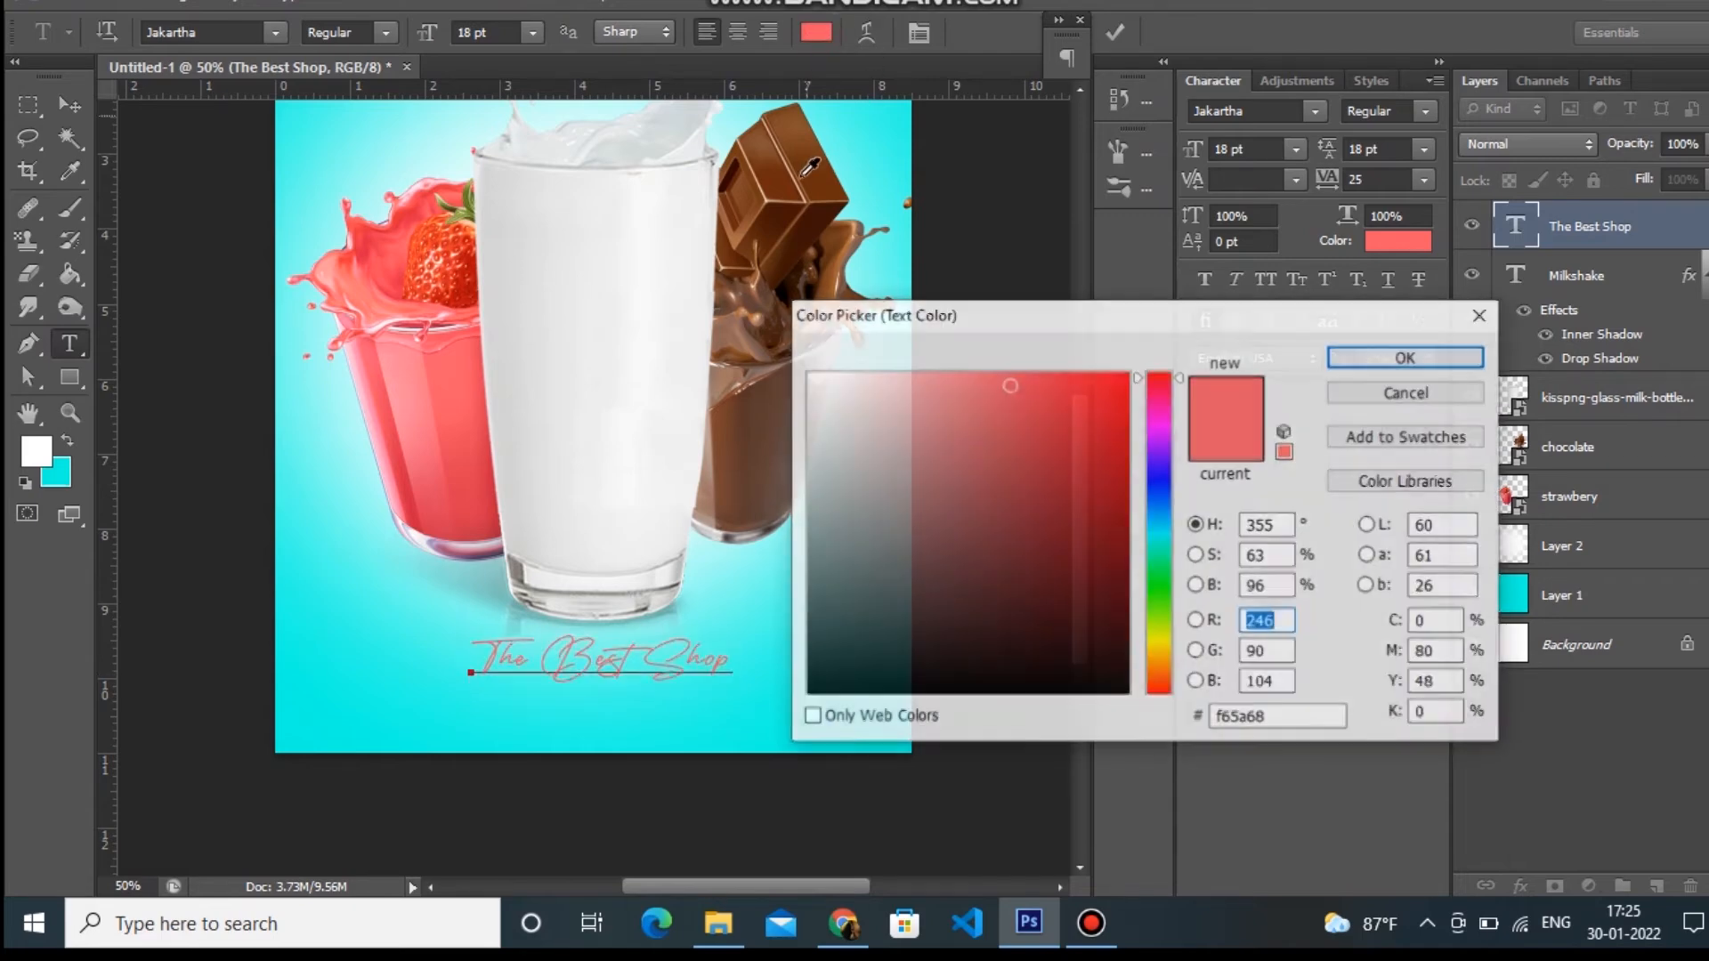
{"action": "left_click", "coordinate": [785, 173]}
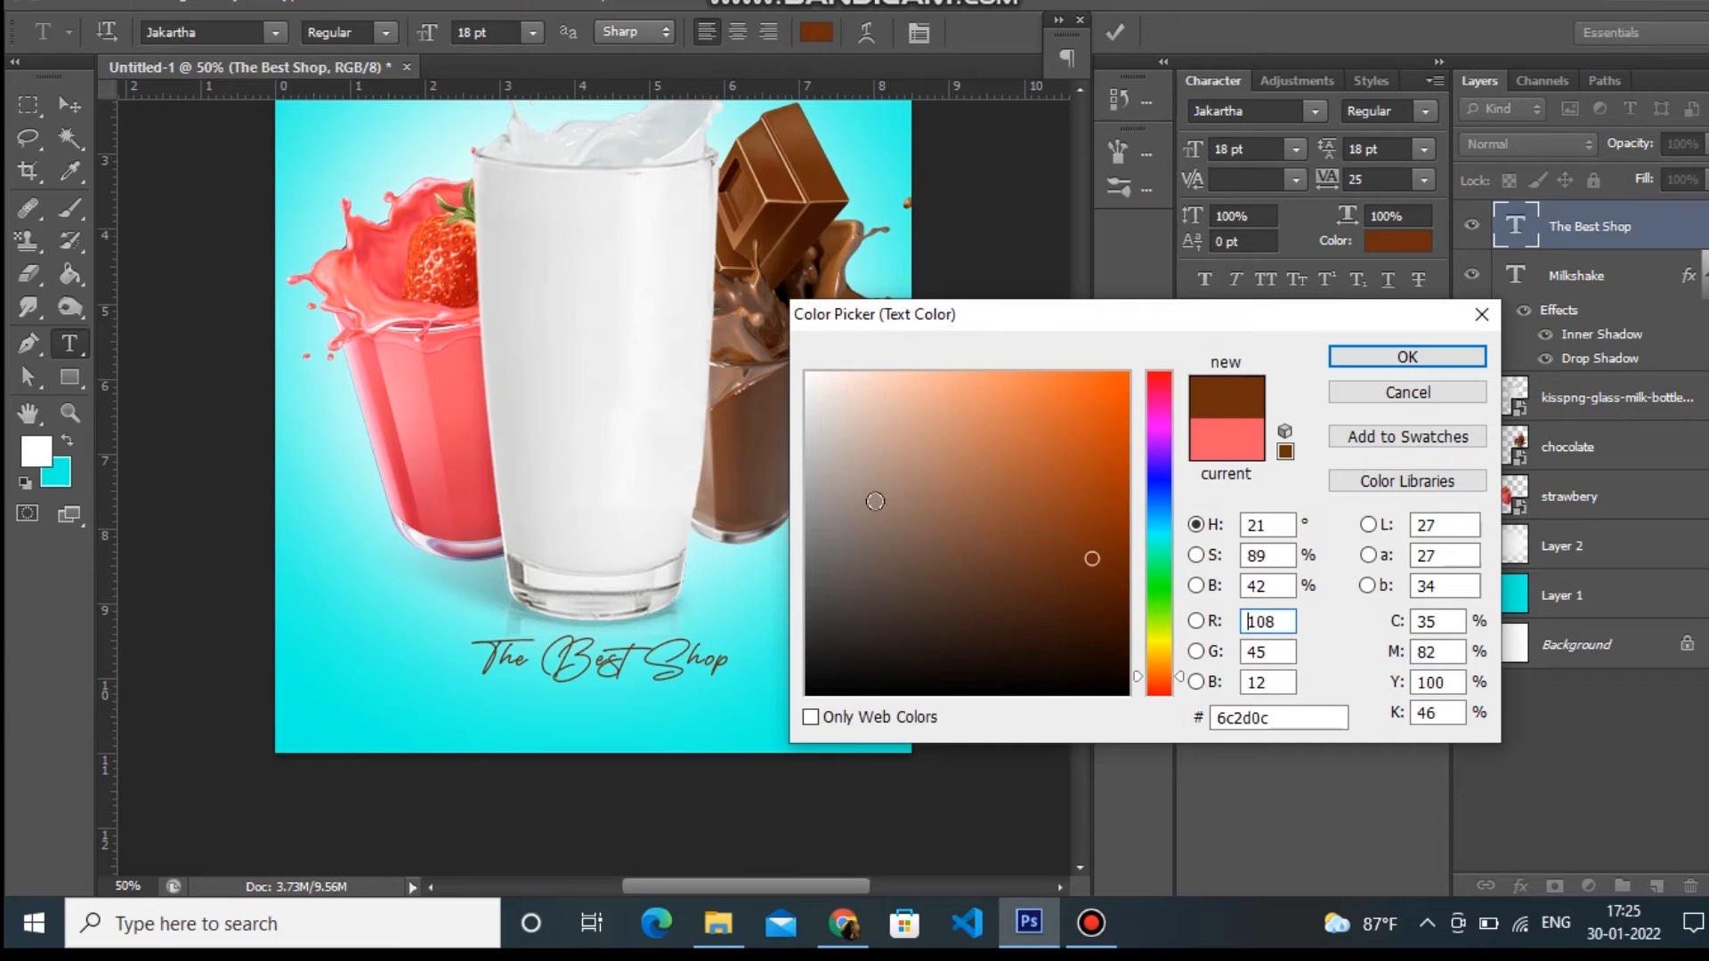
{"action": "left_click", "coordinate": [811, 688]}
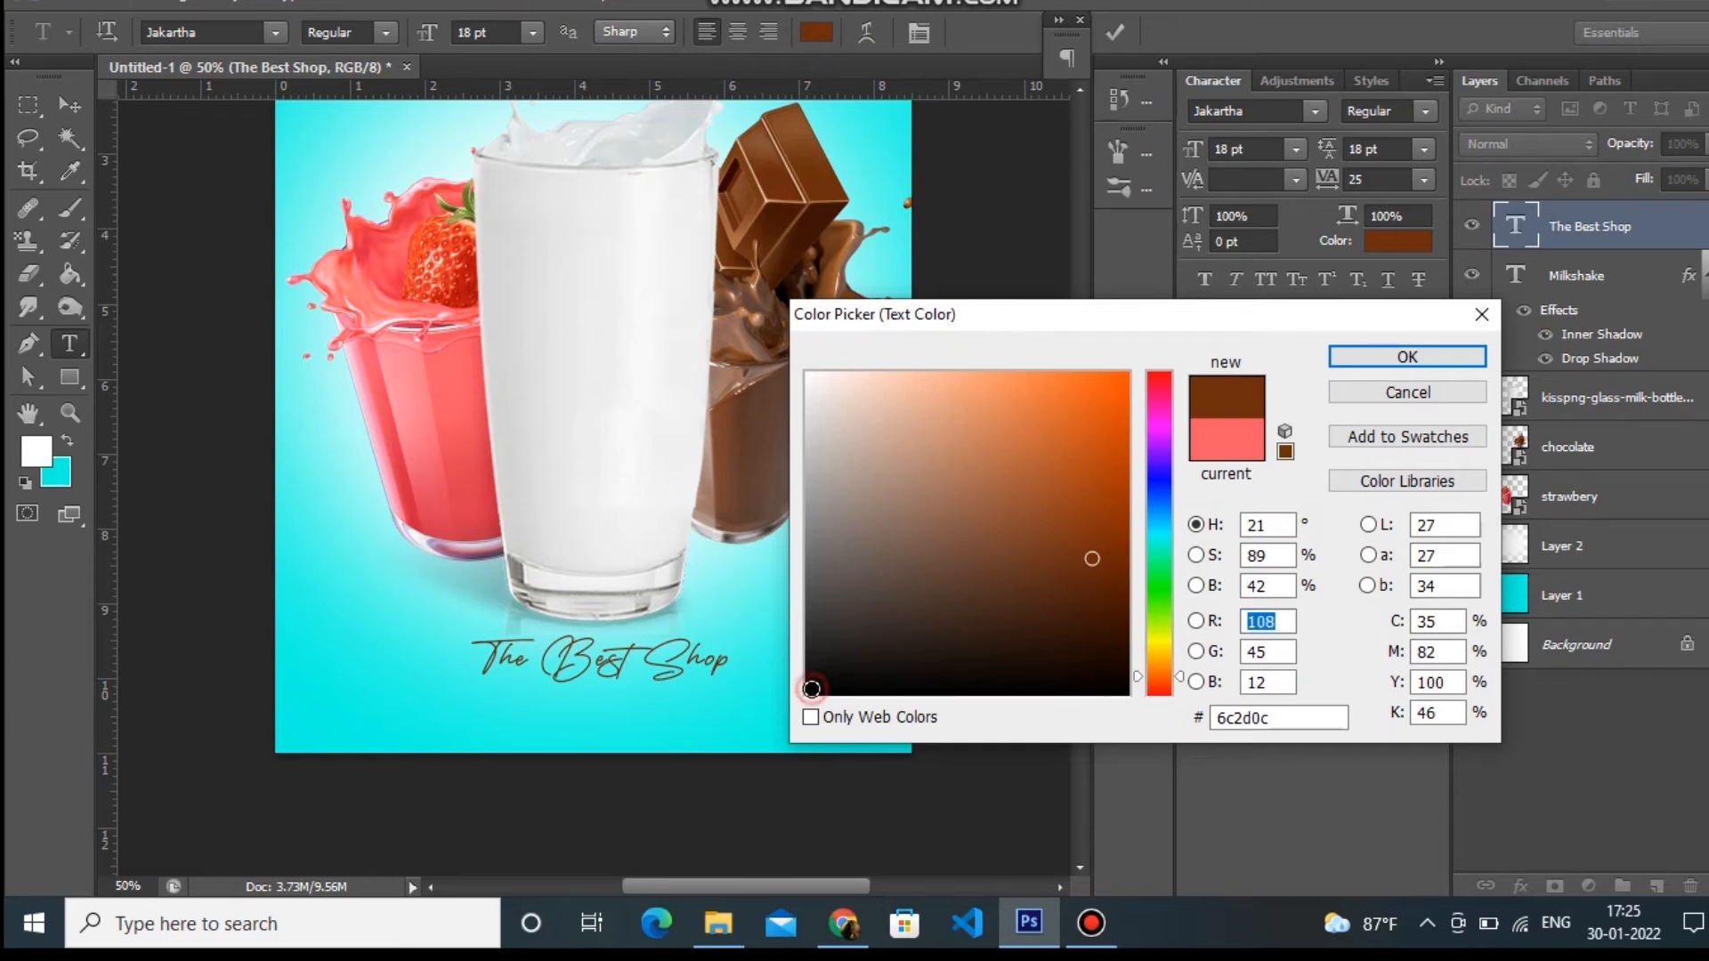
{"action": "left_click", "coordinate": [1363, 358]}
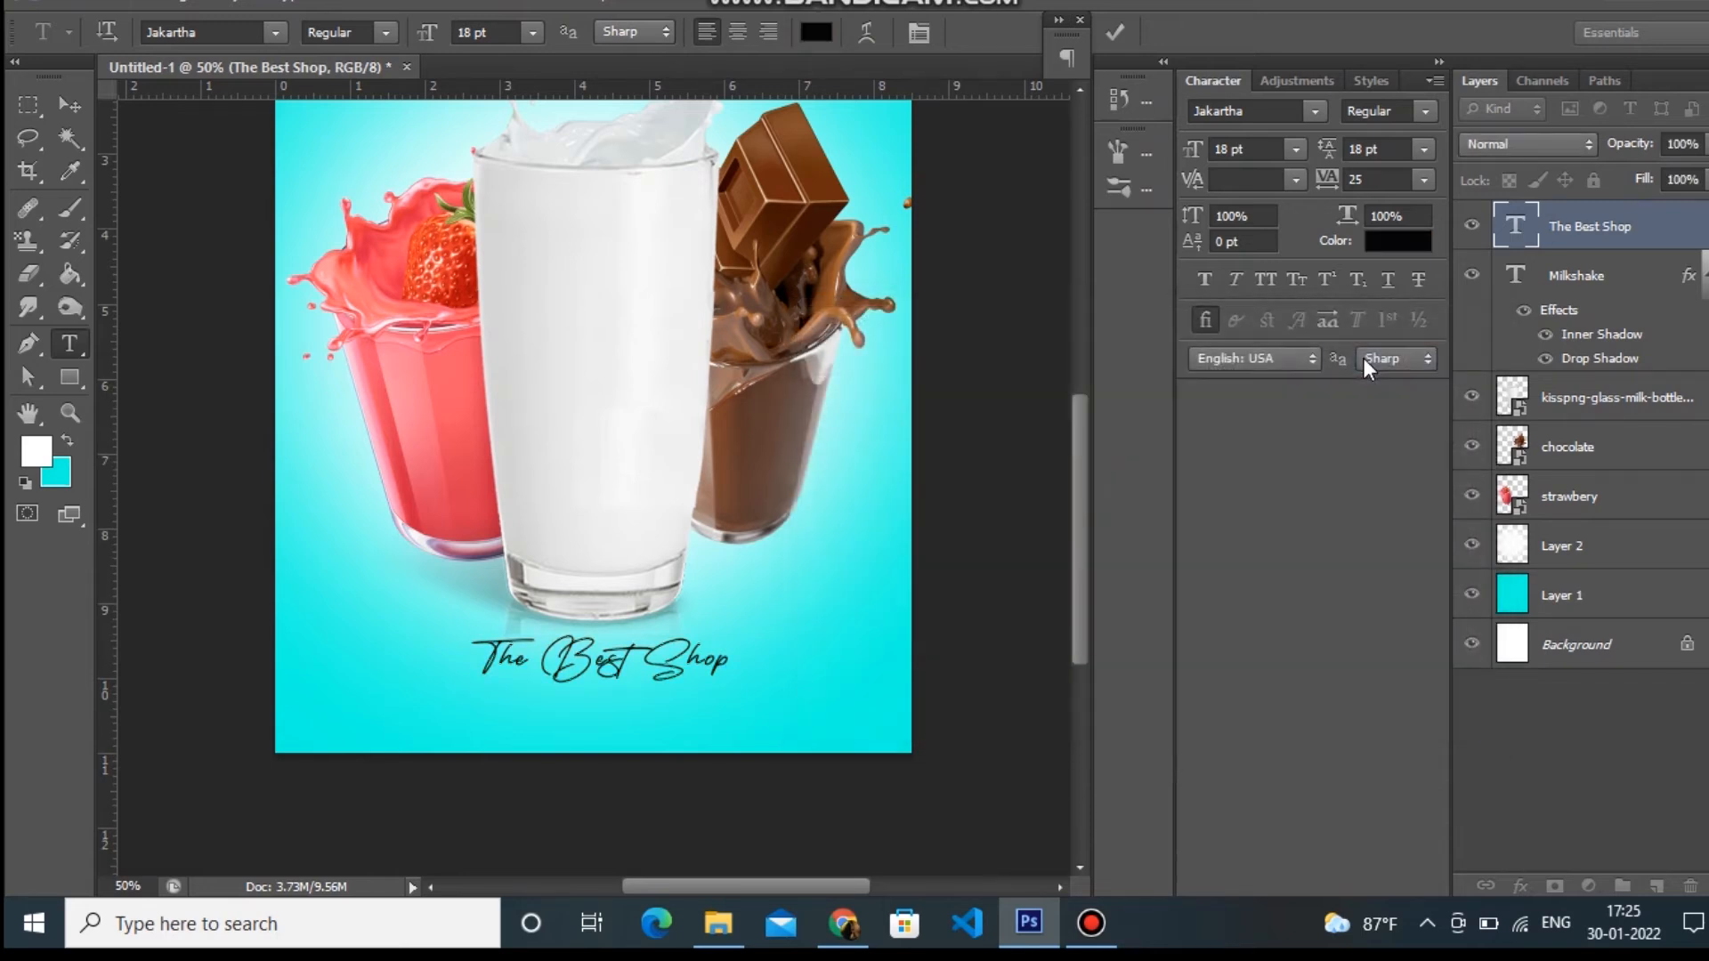
{"action": "left_click", "coordinate": [72, 106]}
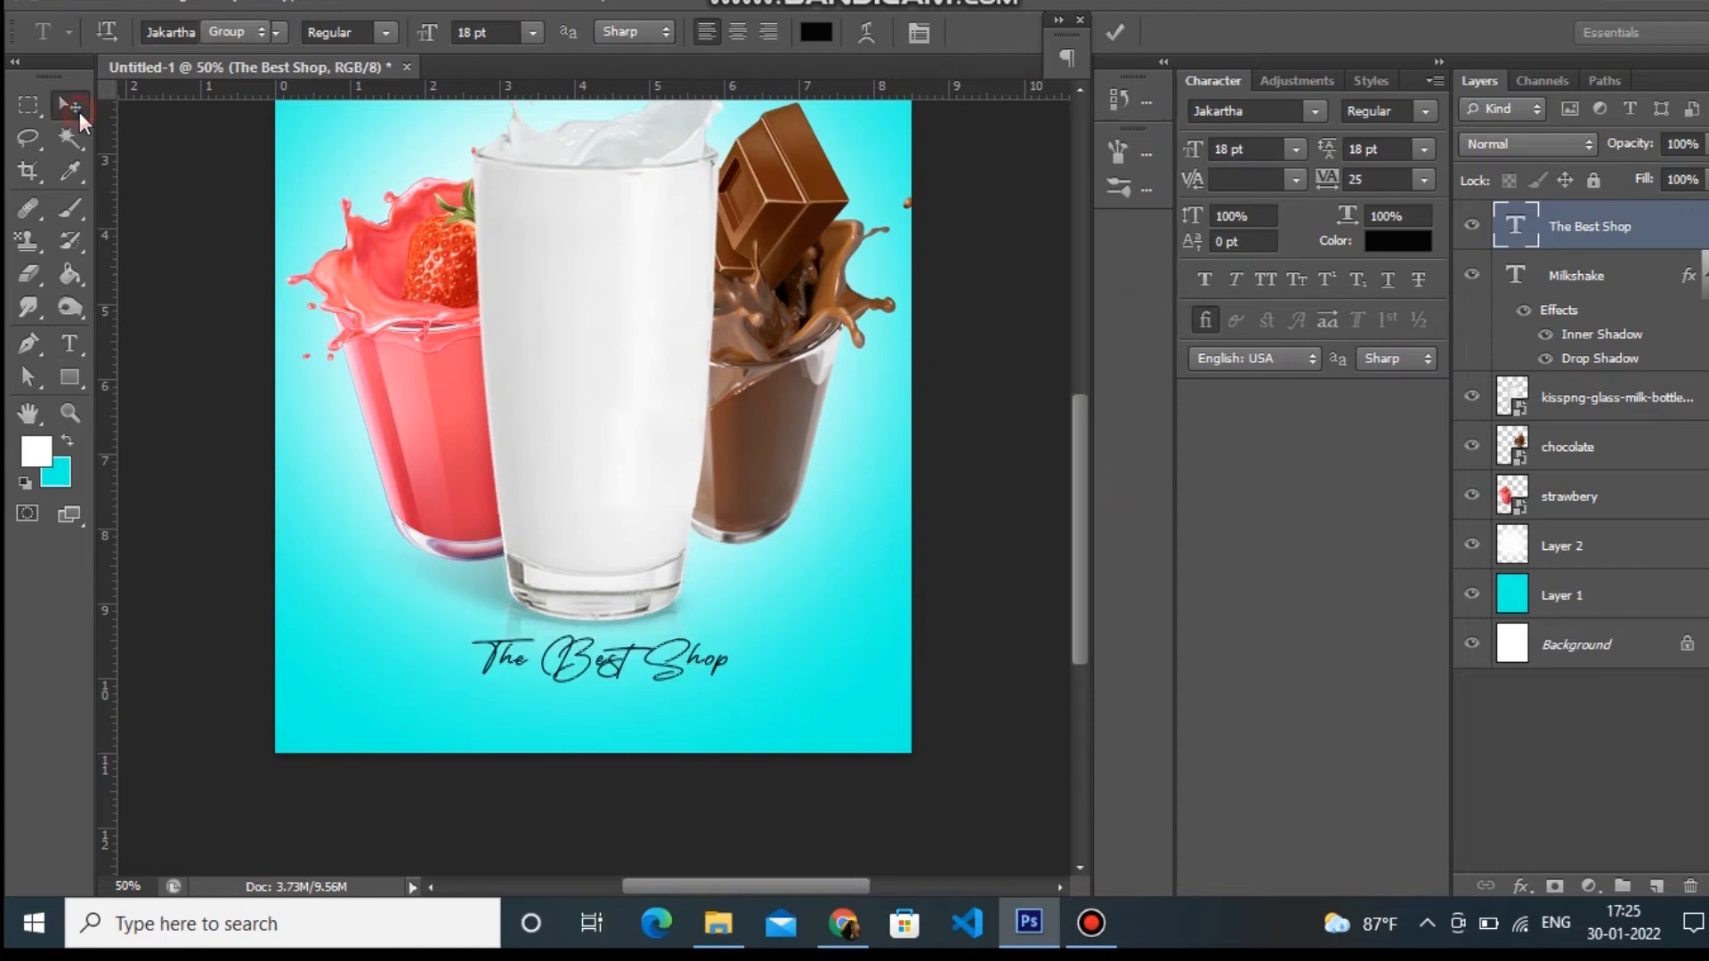
{"action": "key", "text": "ctrl+minus"}
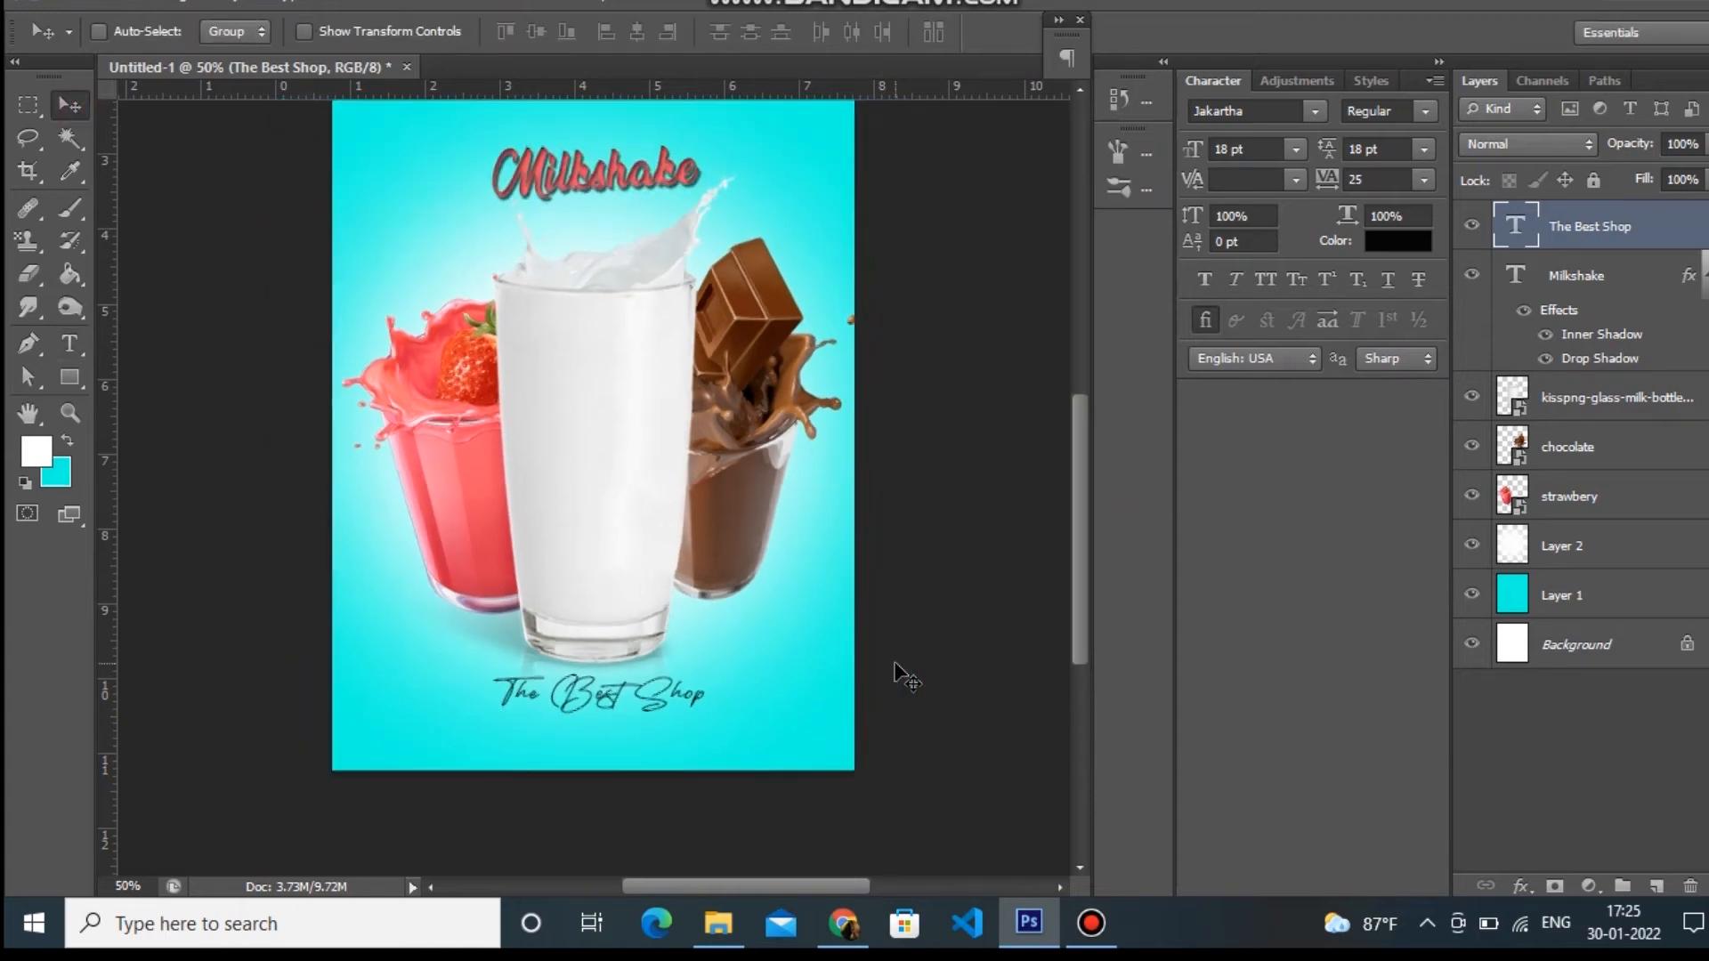
{"action": "key", "text": "ctrl+plus"}
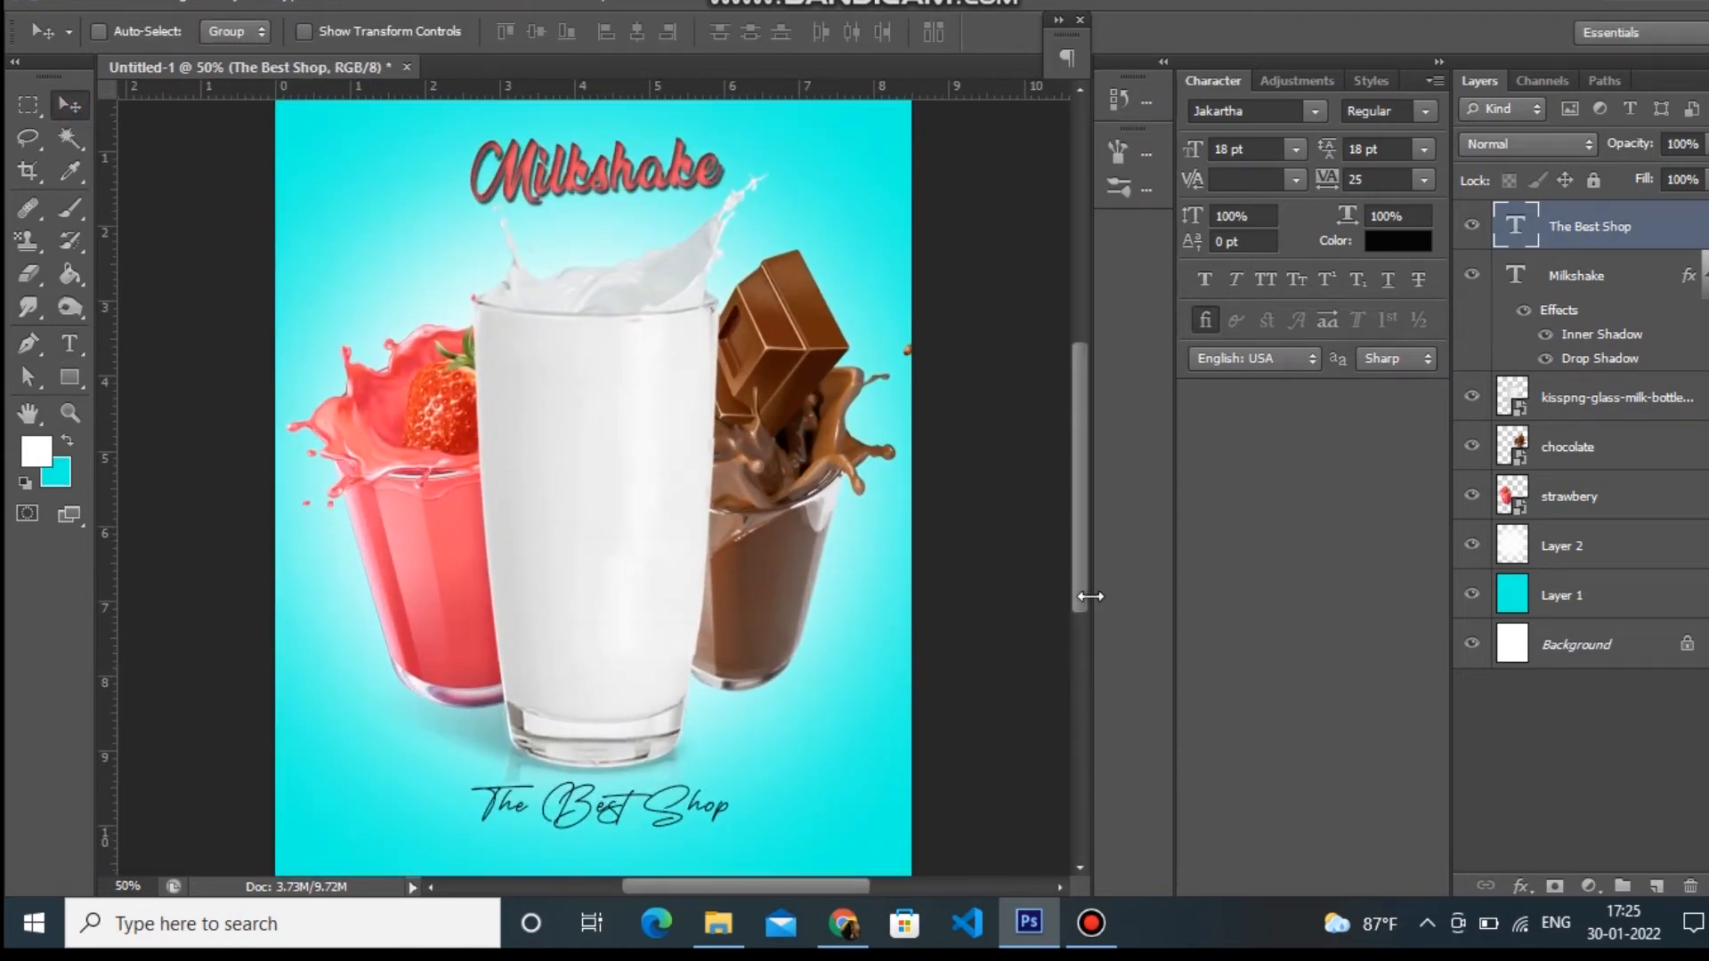
{"action": "scroll", "coordinate": [1079, 641], "scroll_direction": "down", "scroll_amount": 3}
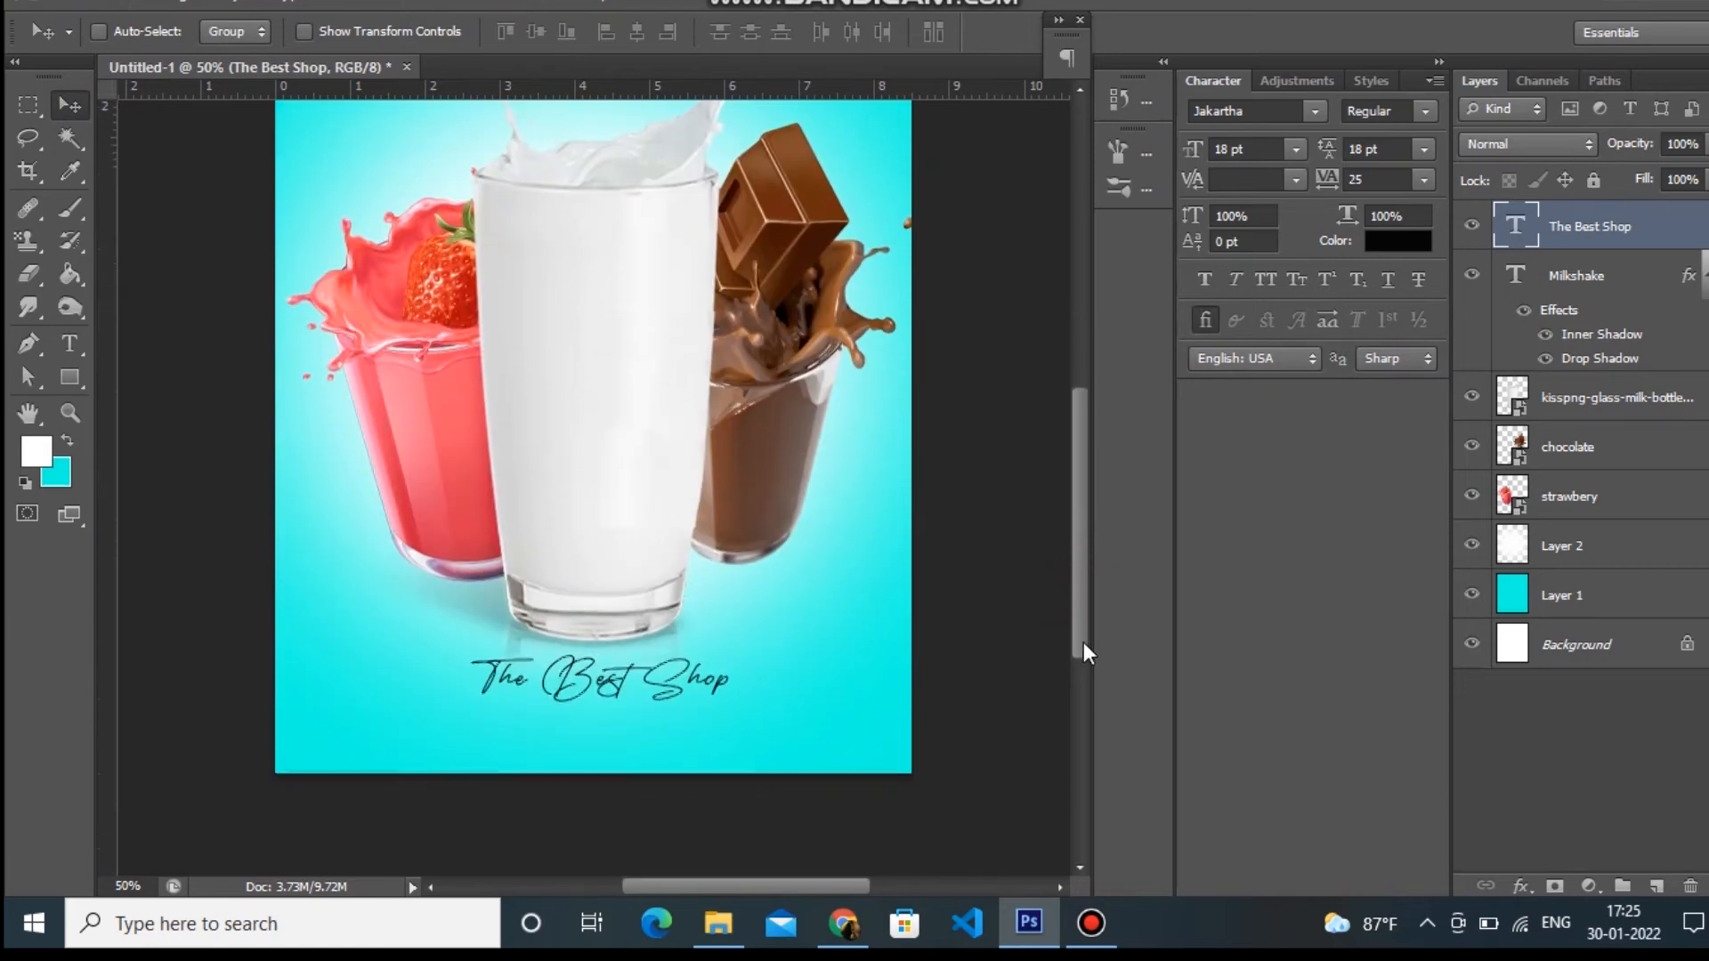
{"action": "left_click", "coordinate": [80, 349]}
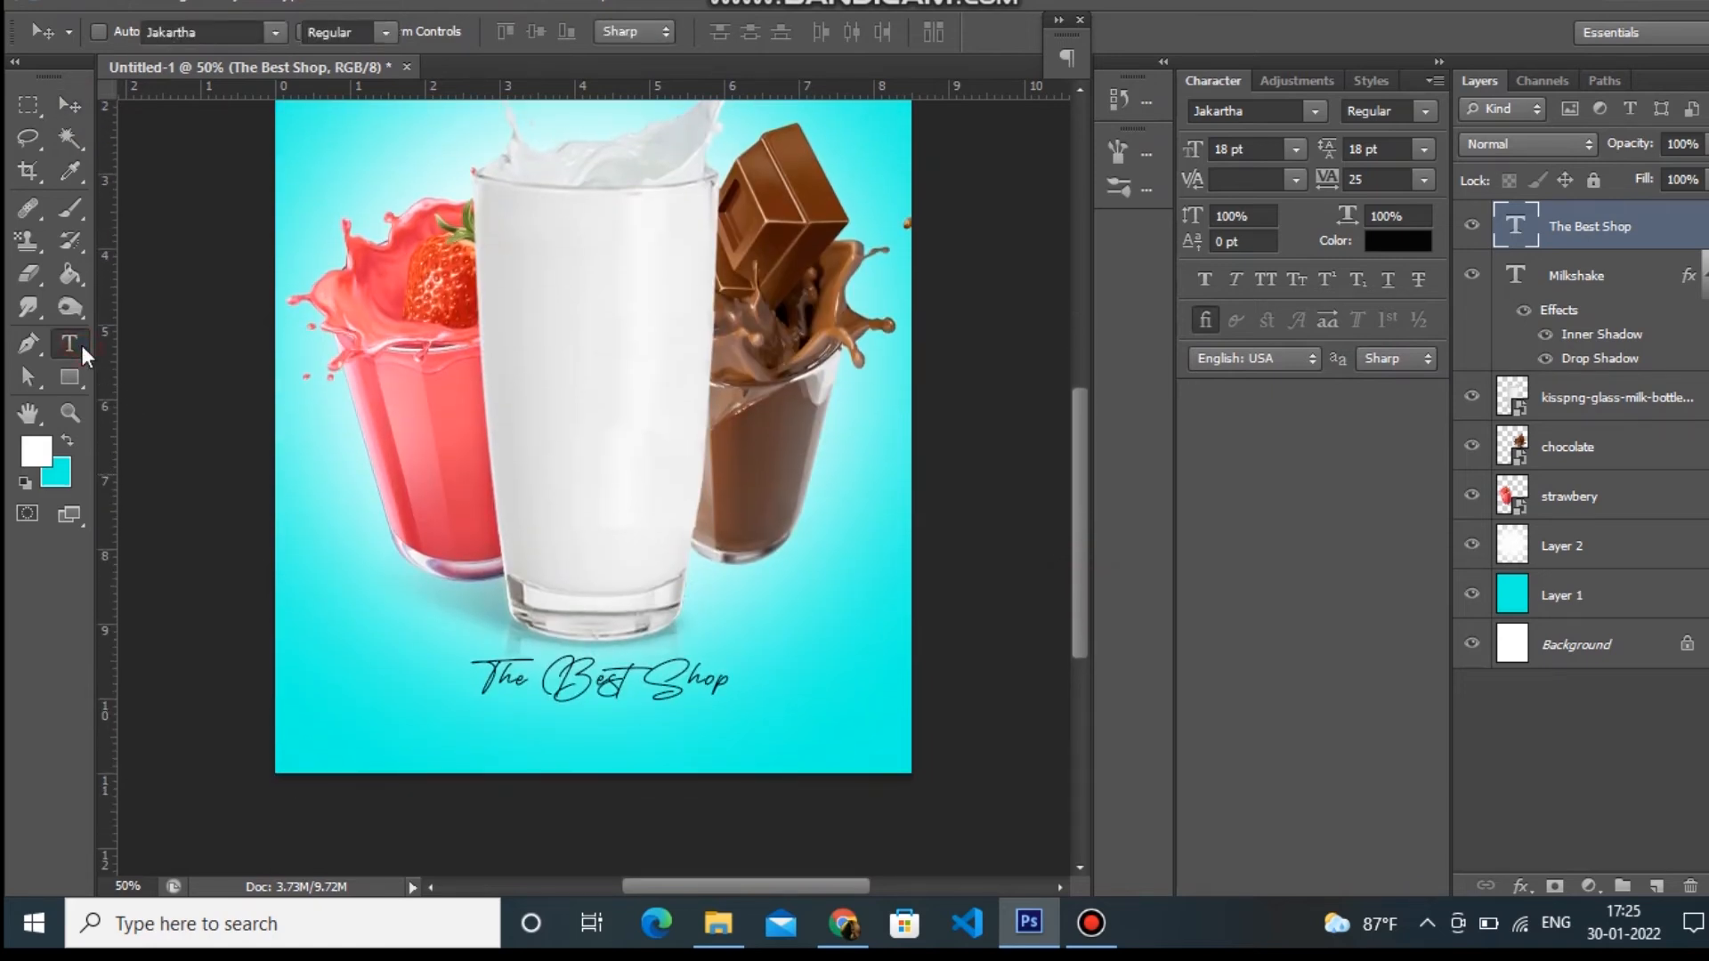
{"action": "left_click", "coordinate": [535, 730]}
{"action": "type", "text": "WWW"}
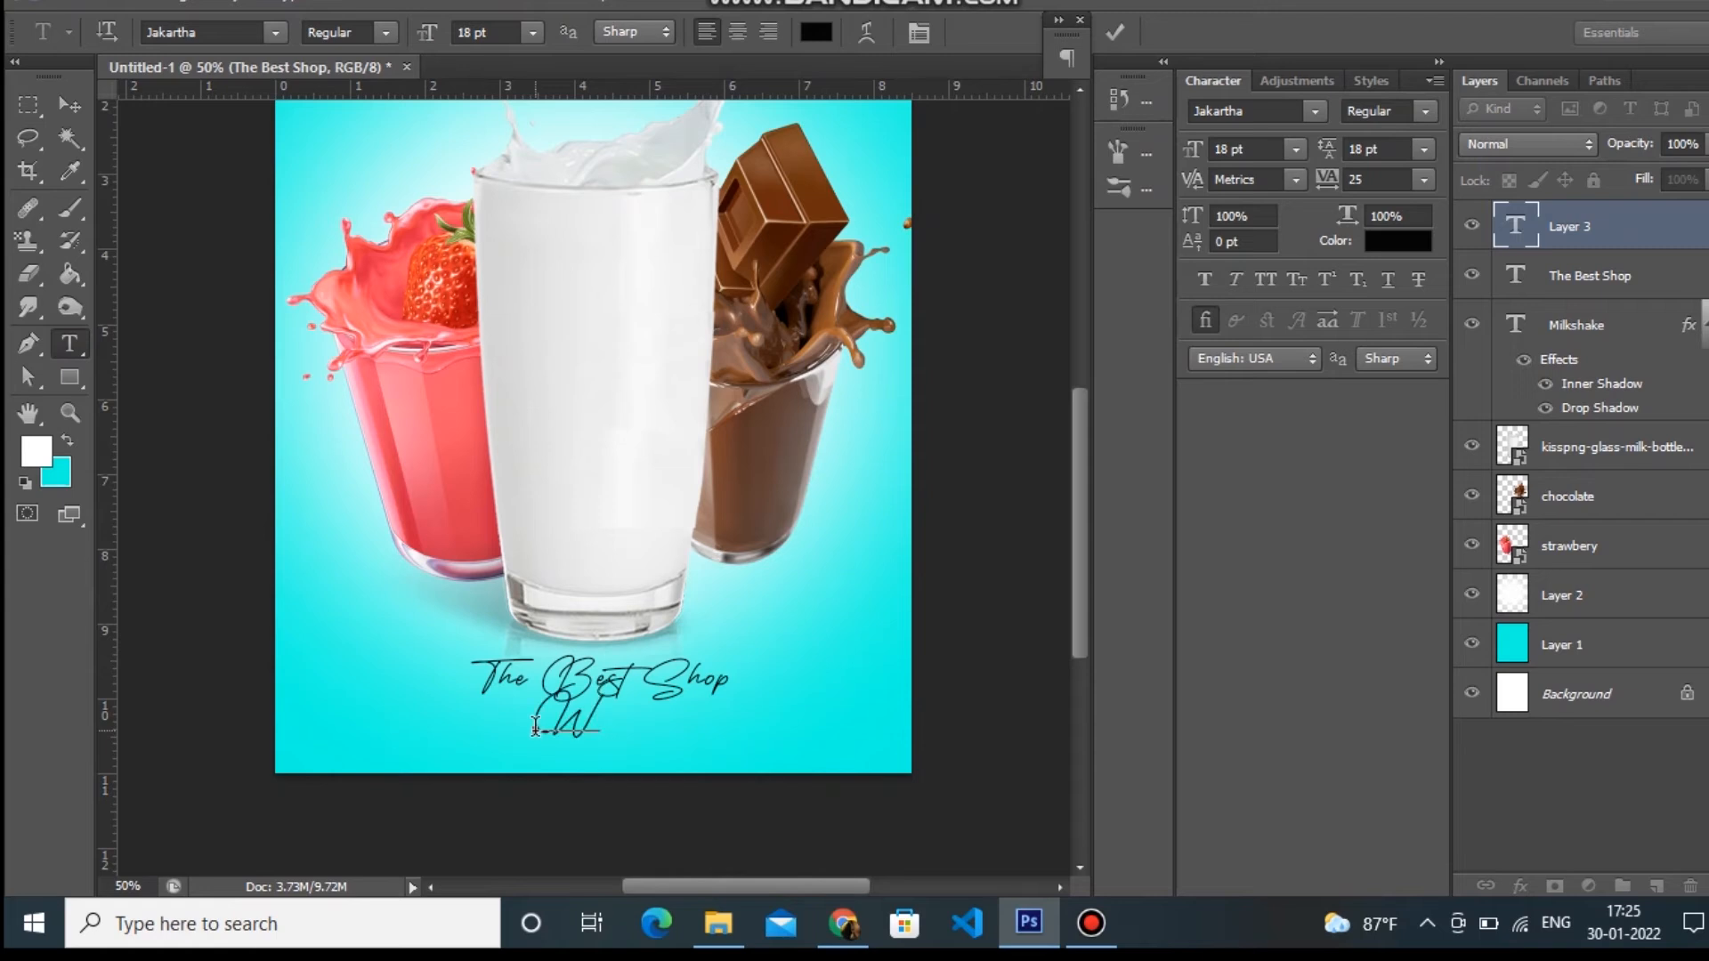
{"action": "type", "text": ".w"}
{"action": "key", "text": "BackSpace"}
{"action": "type", "text": "website.com"}
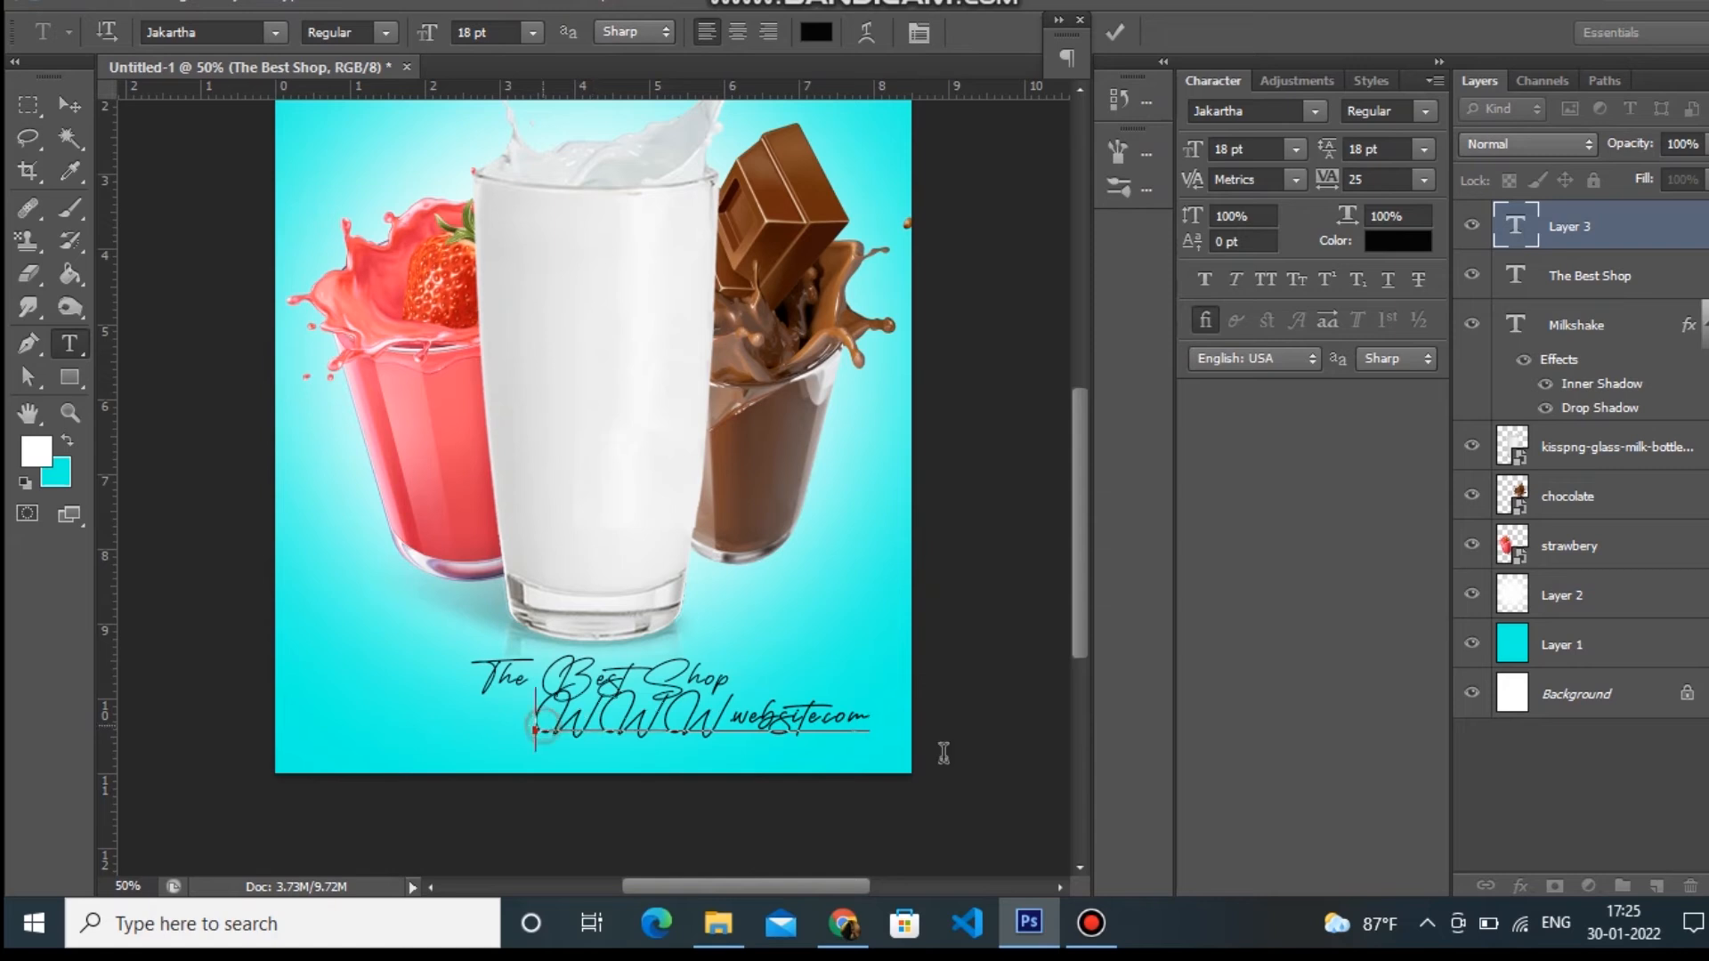
Step: Set the whole website address text to 8 pt and apply All Caps
{"action": "left_click_drag", "start_coordinate": [541, 721], "coordinate": [960, 763]}
{"action": "left_click", "coordinate": [532, 33]}
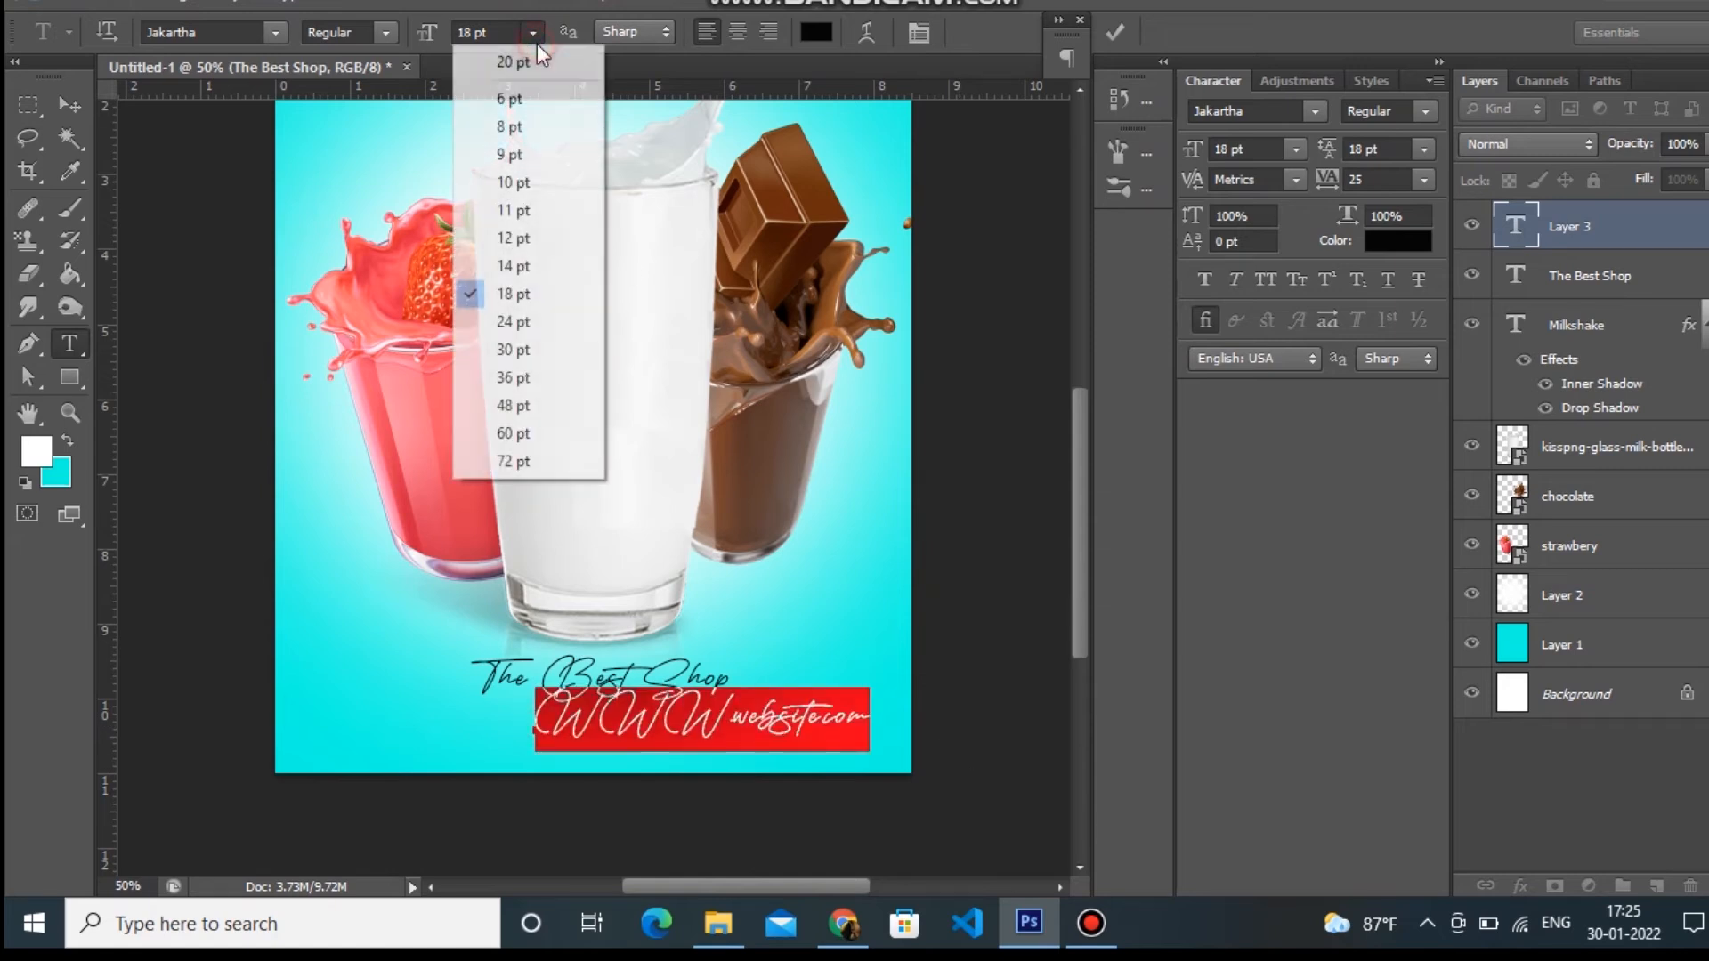
{"action": "left_click", "coordinate": [538, 131]}
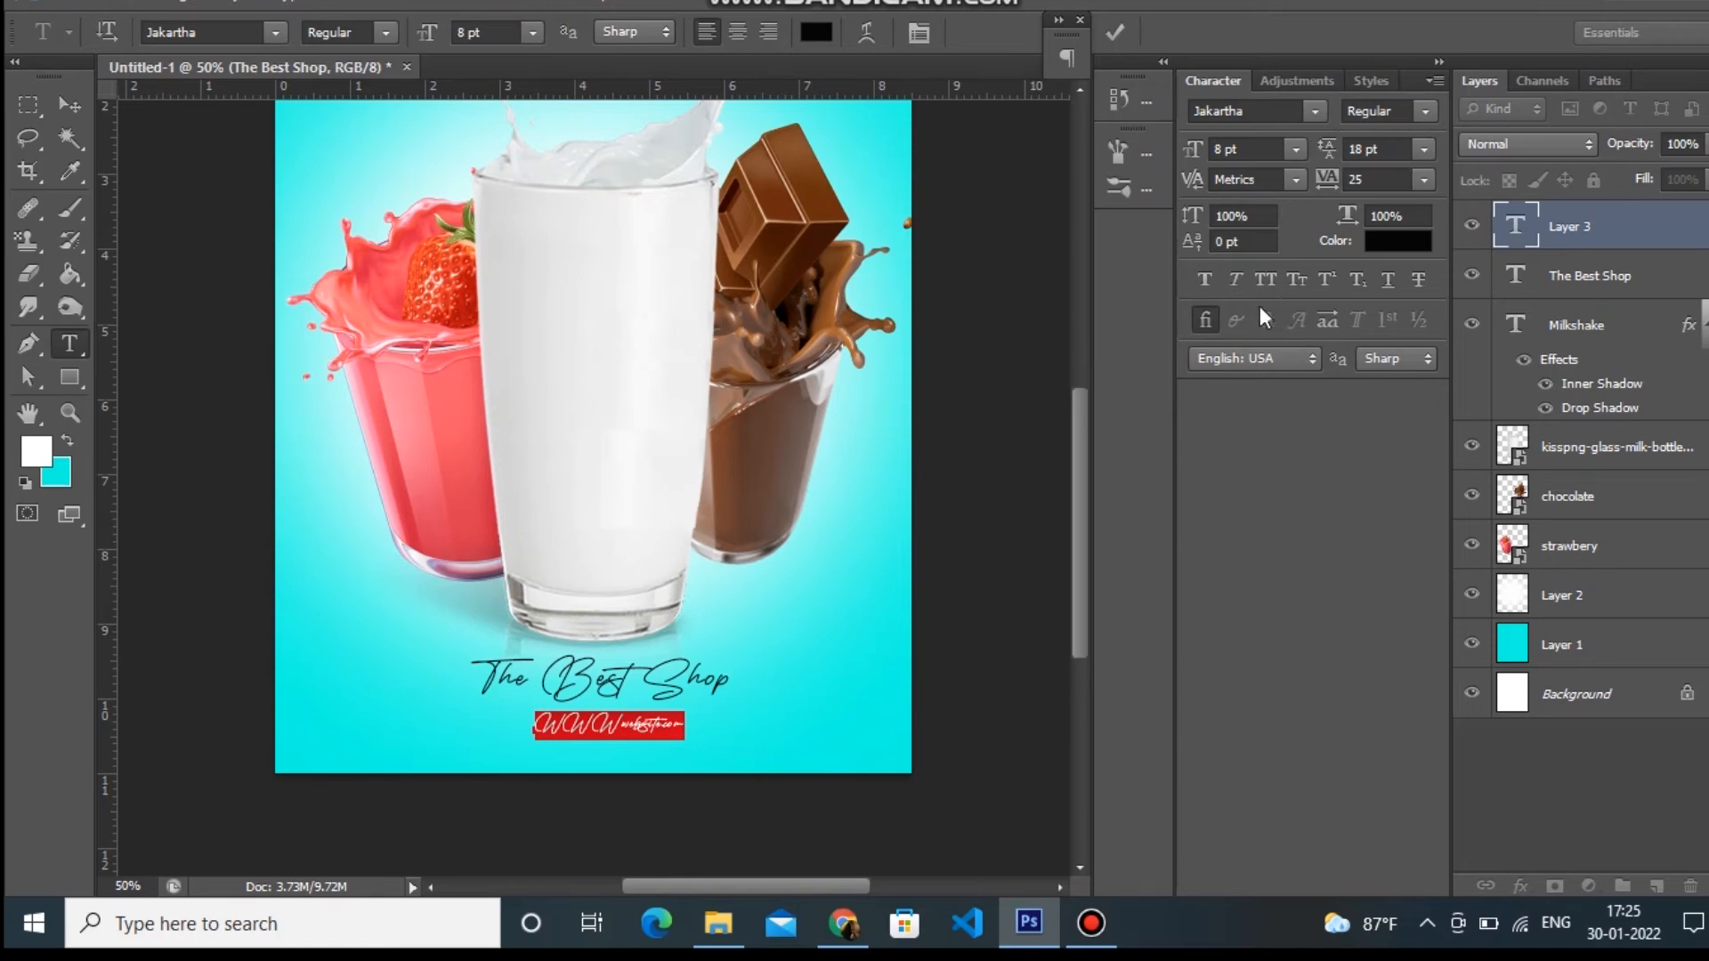
{"action": "left_click", "coordinate": [1264, 281]}
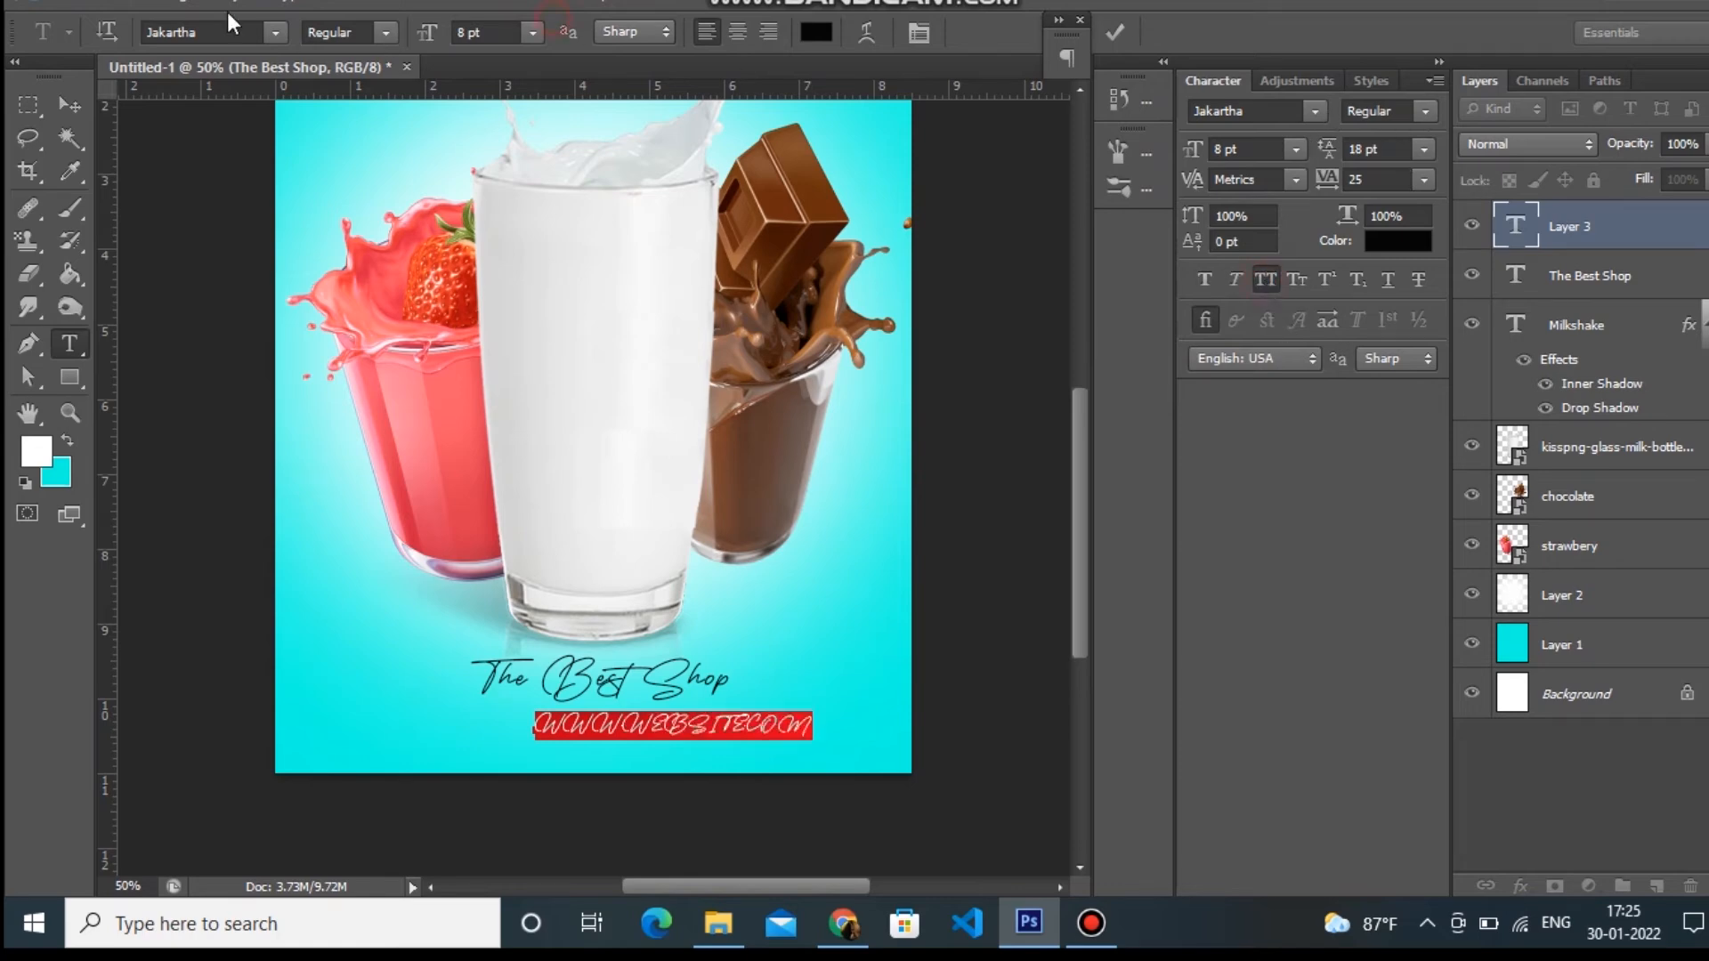
Step: Change the website address font to Abril Fatface at 6 pt with tracking of 200
{"action": "left_click", "coordinate": [278, 33]}
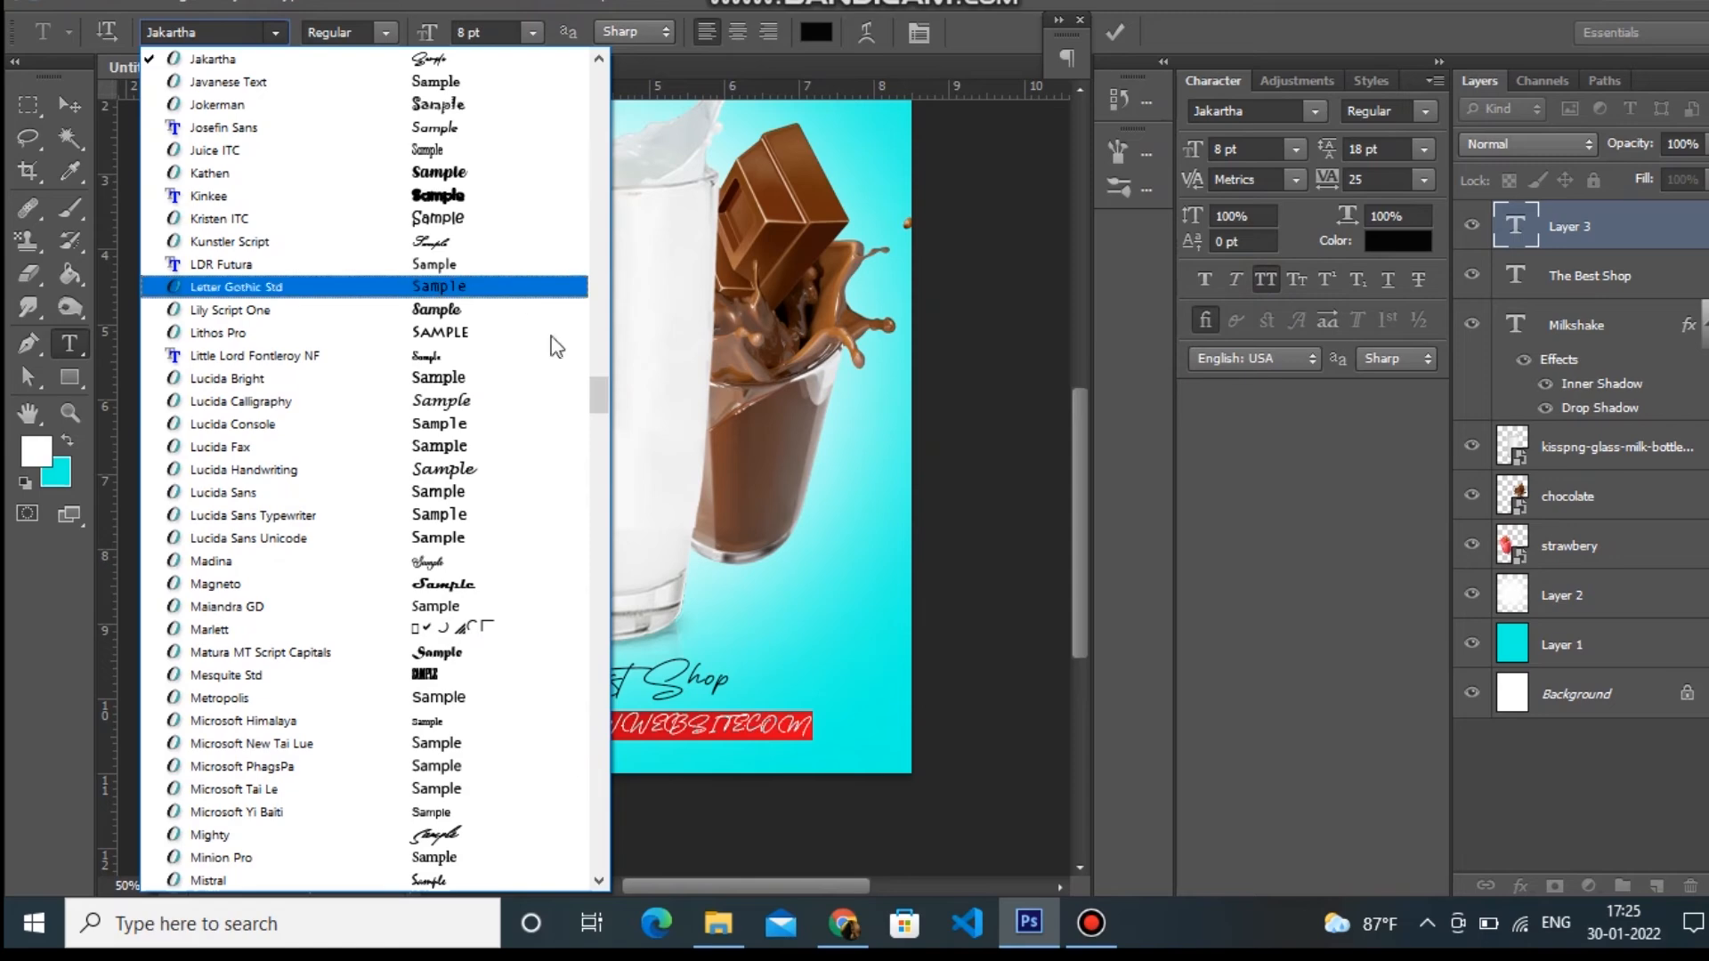
{"action": "left_click_drag", "start_coordinate": [599, 396], "coordinate": [598, 54]}
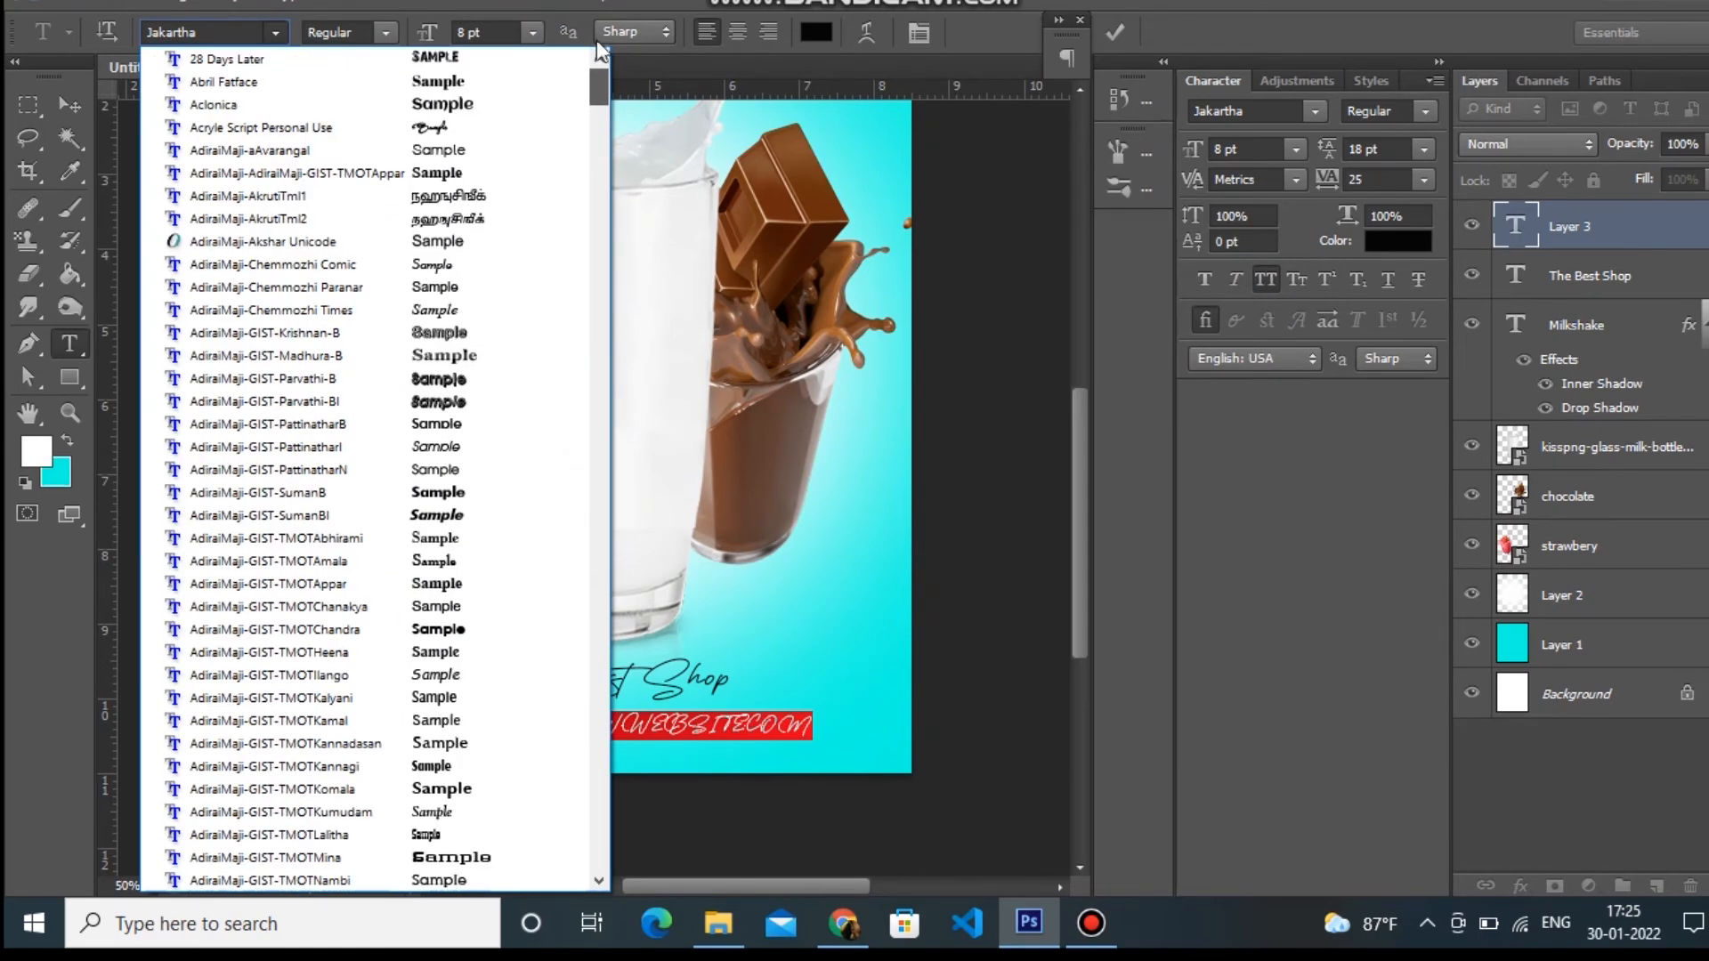
{"action": "left_click", "coordinate": [525, 87]}
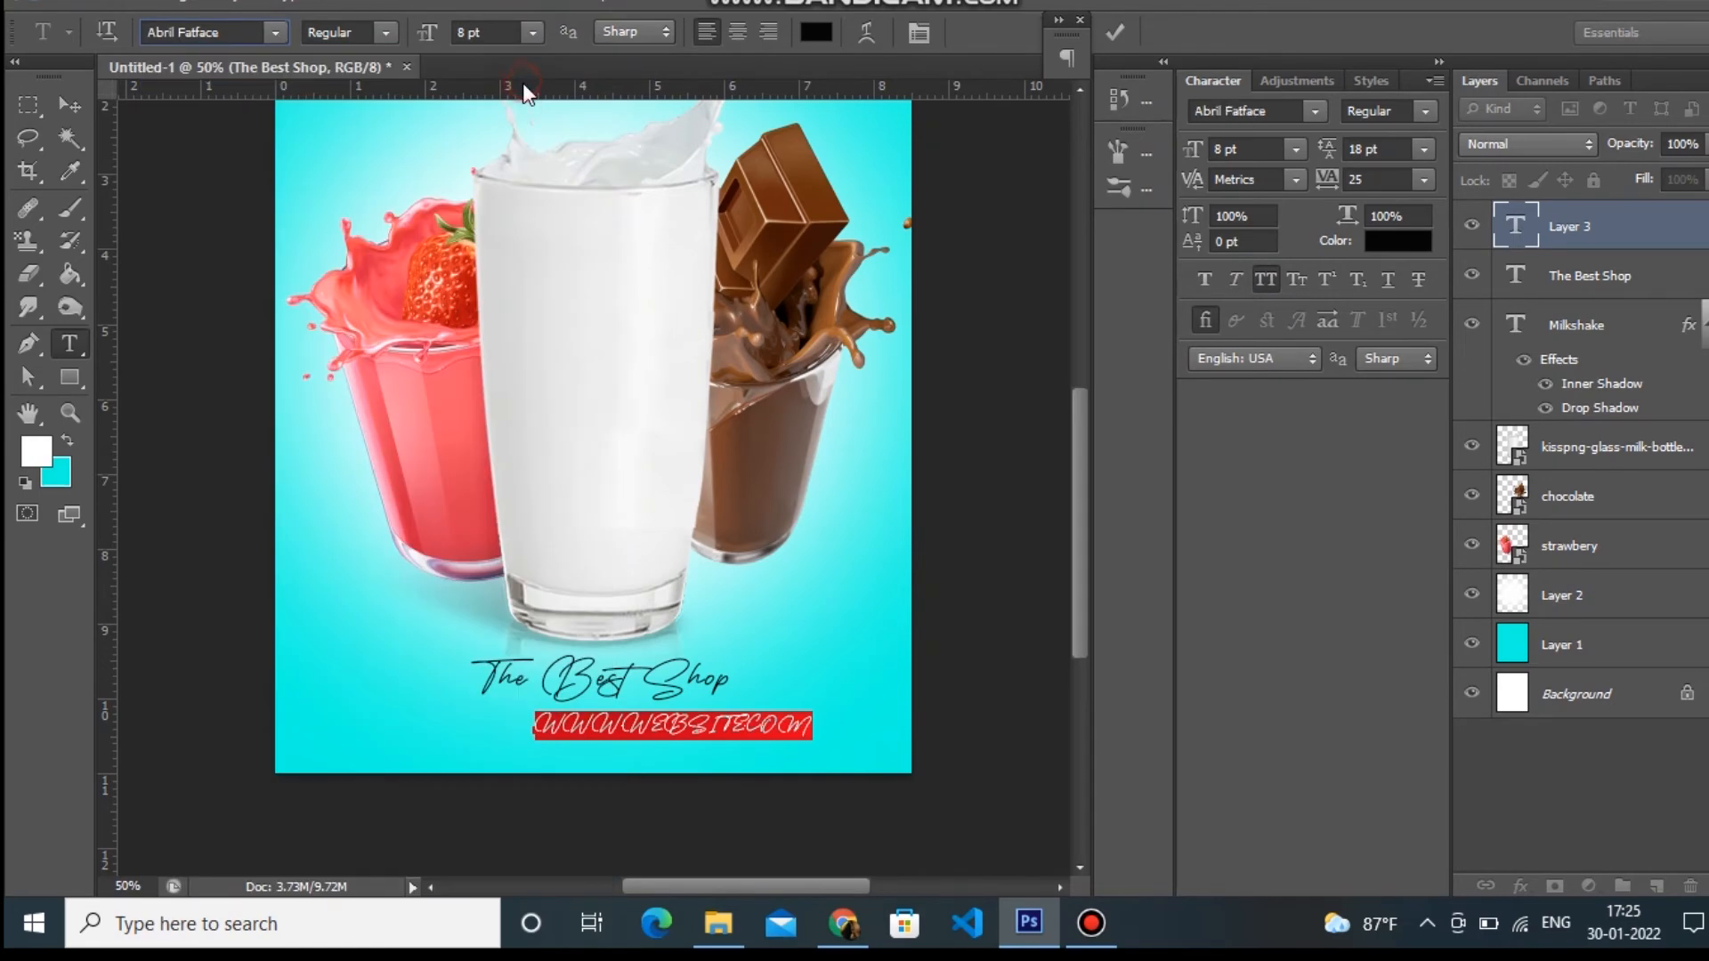
{"action": "left_click", "coordinate": [534, 33]}
{"action": "left_click", "coordinate": [522, 99]}
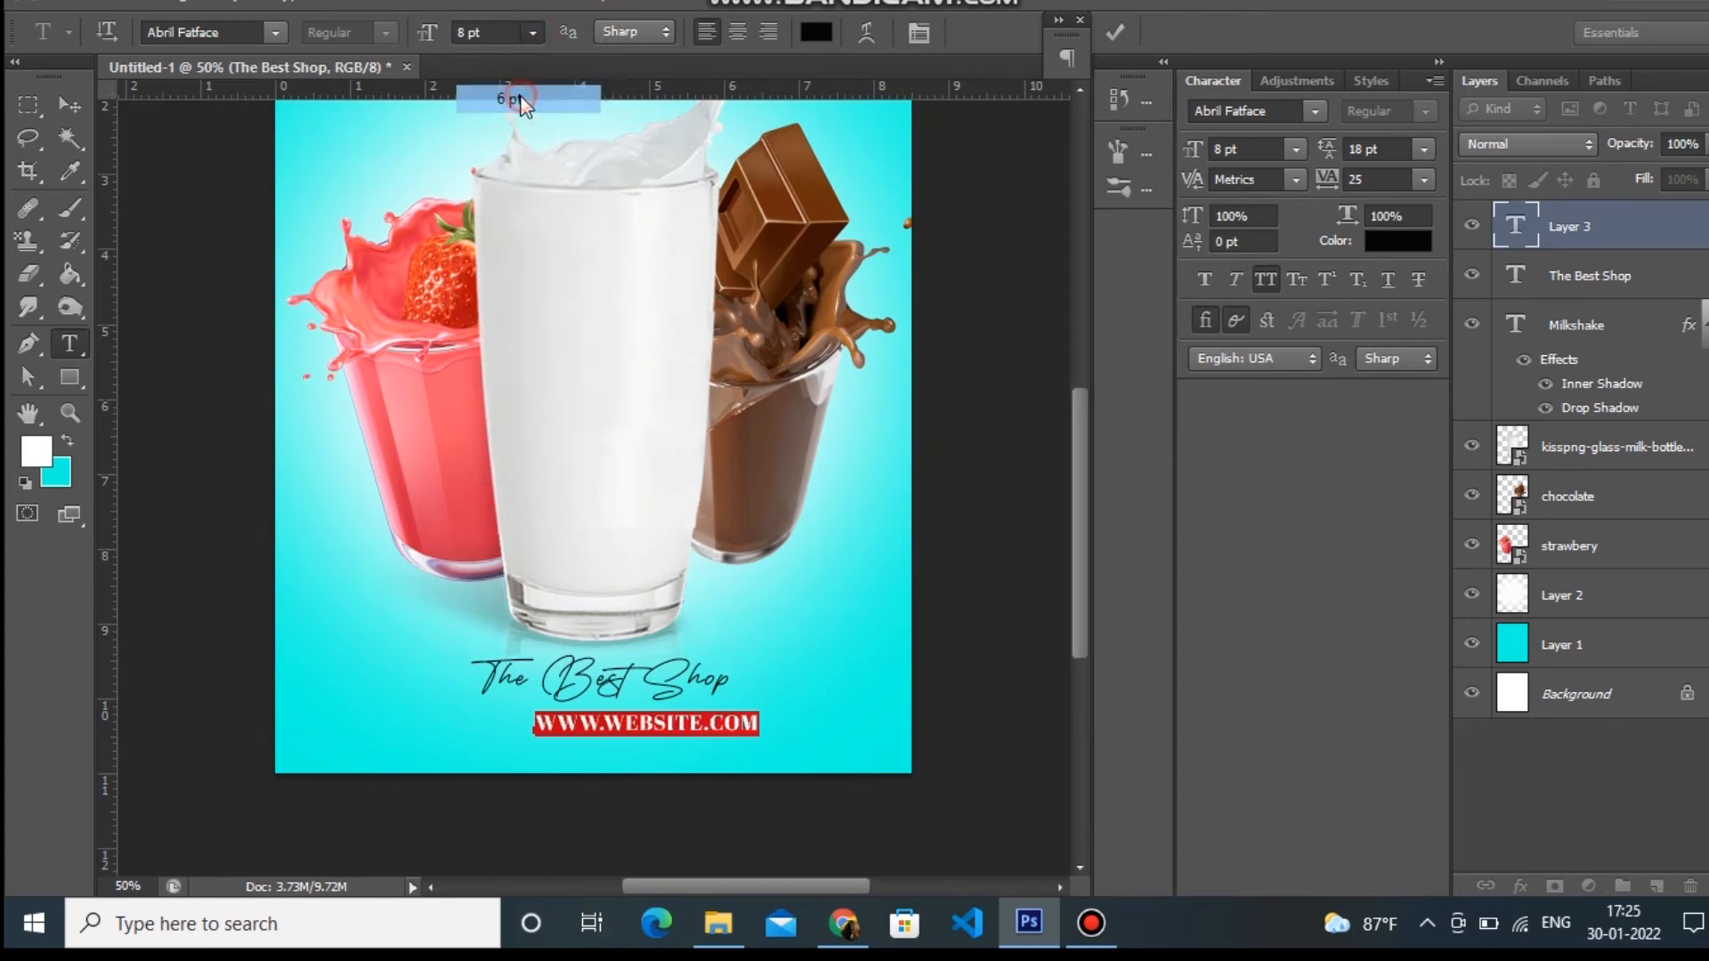
{"action": "left_click", "coordinate": [1425, 180]}
{"action": "left_click", "coordinate": [1418, 590]}
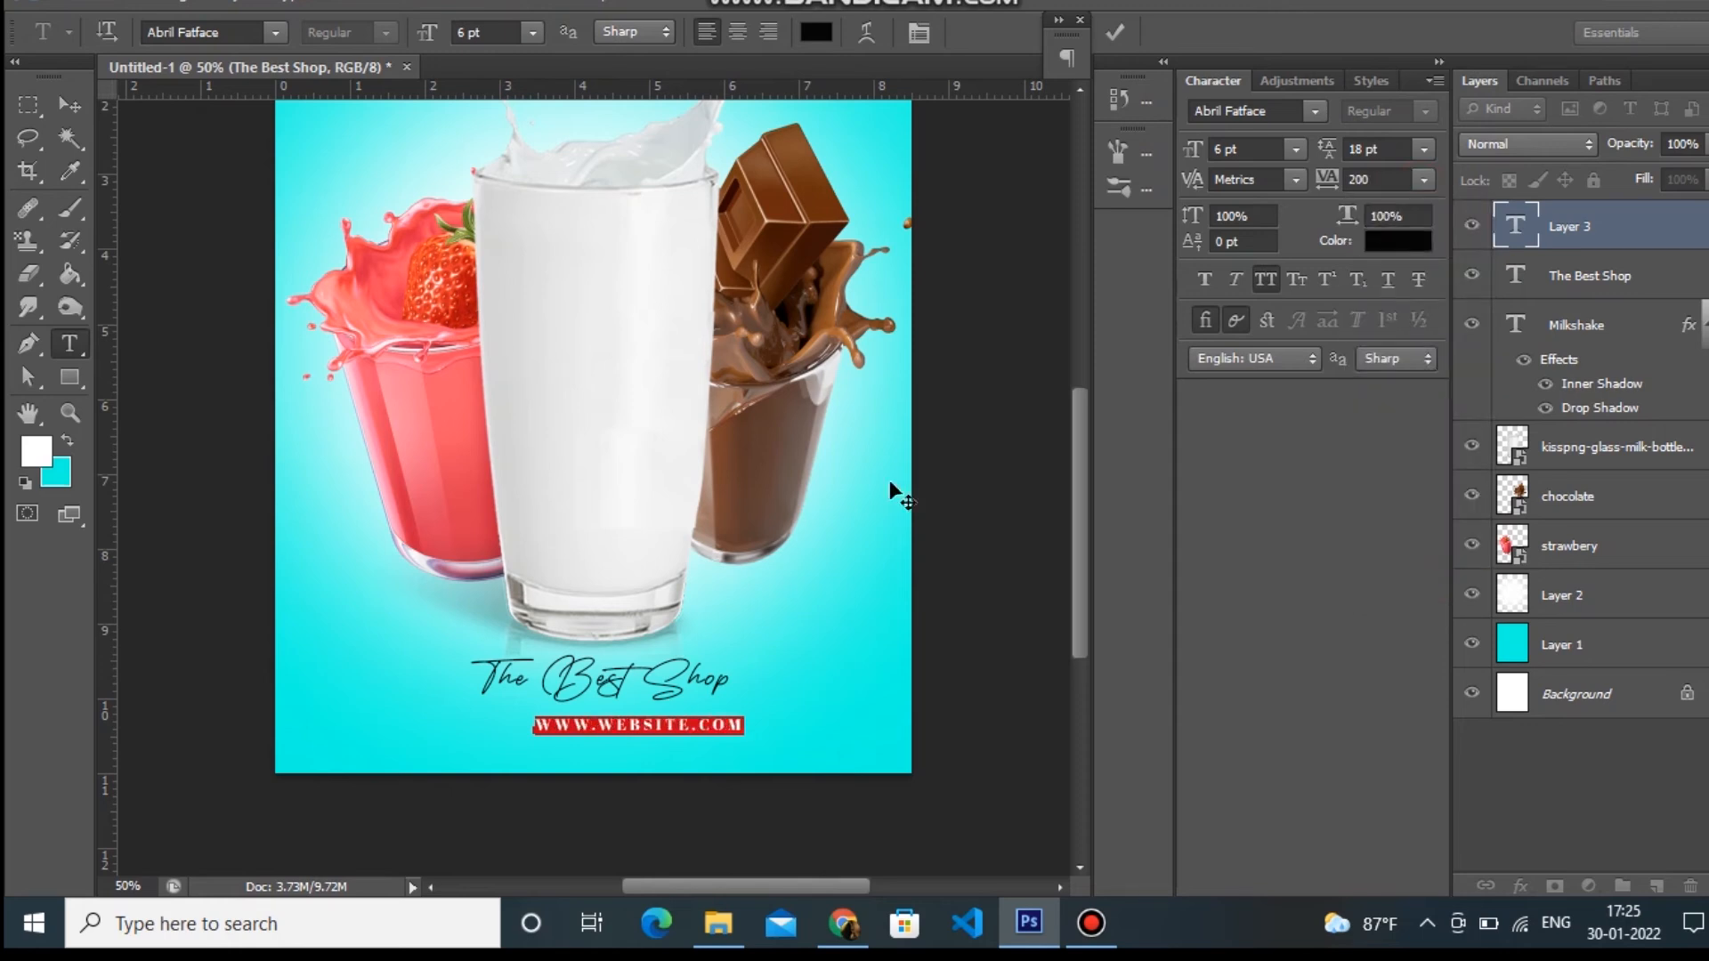
Step: Move the website address so it sits centred beneath the "The Best Shop" tagline
{"action": "left_click", "coordinate": [69, 105]}
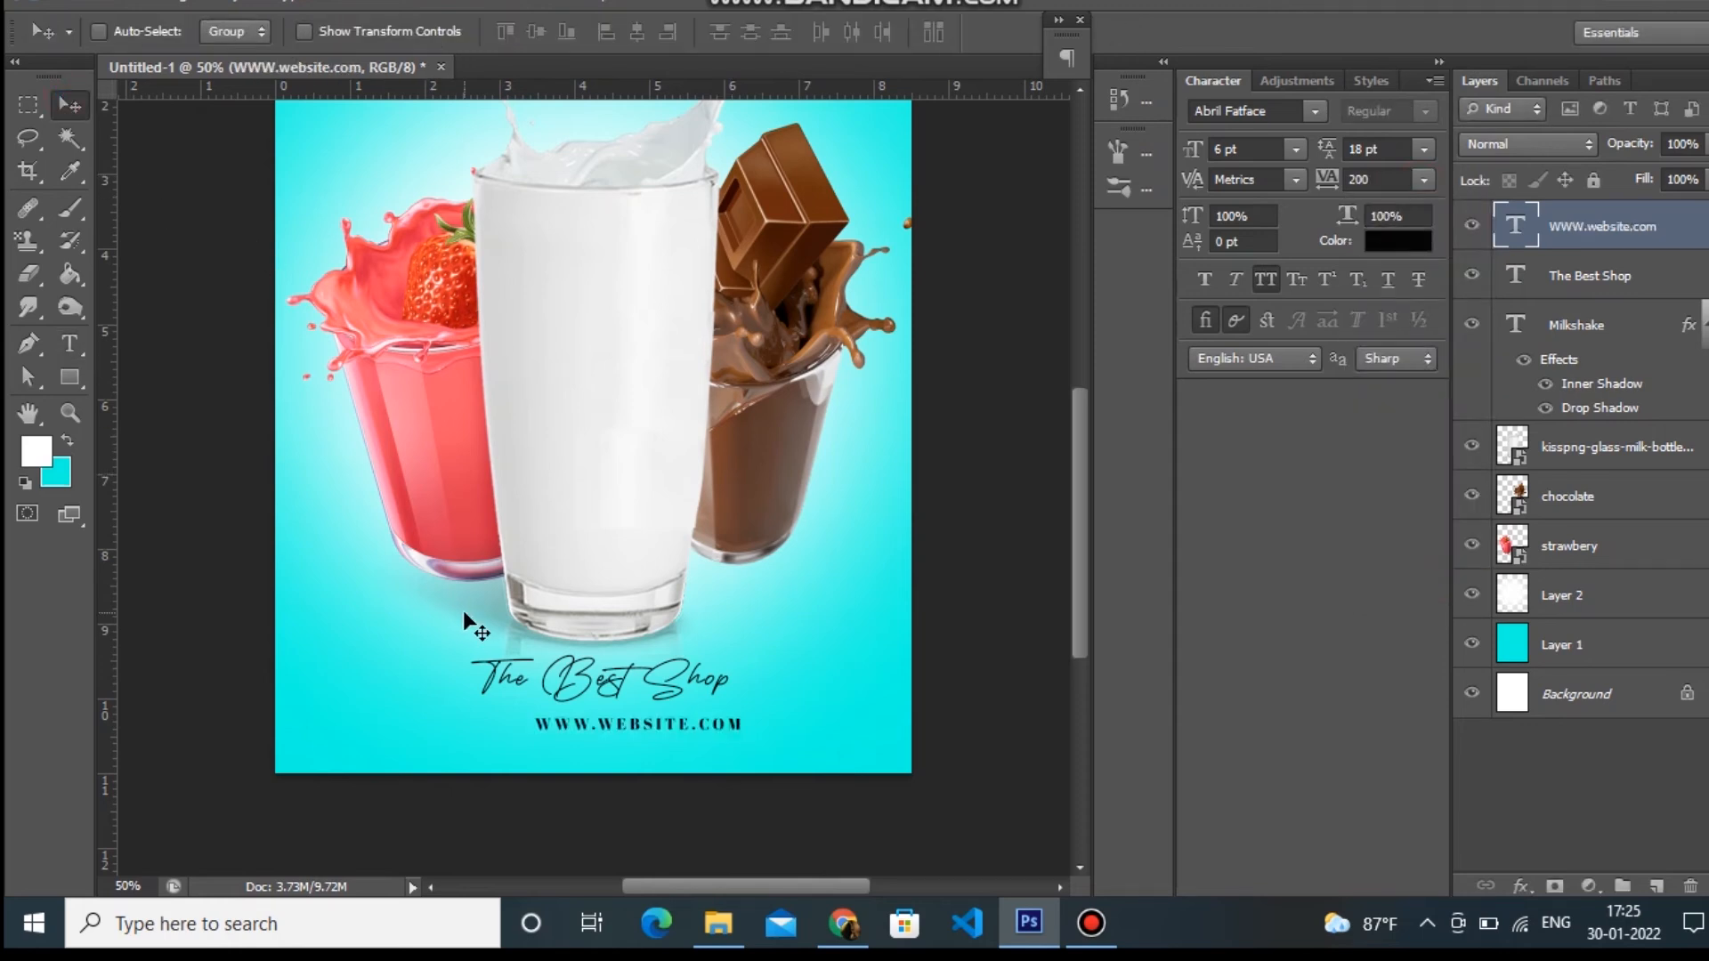
{"action": "left_click", "coordinate": [585, 712]}
{"action": "left_click_drag", "start_coordinate": [560, 729], "coordinate": [551, 711]}
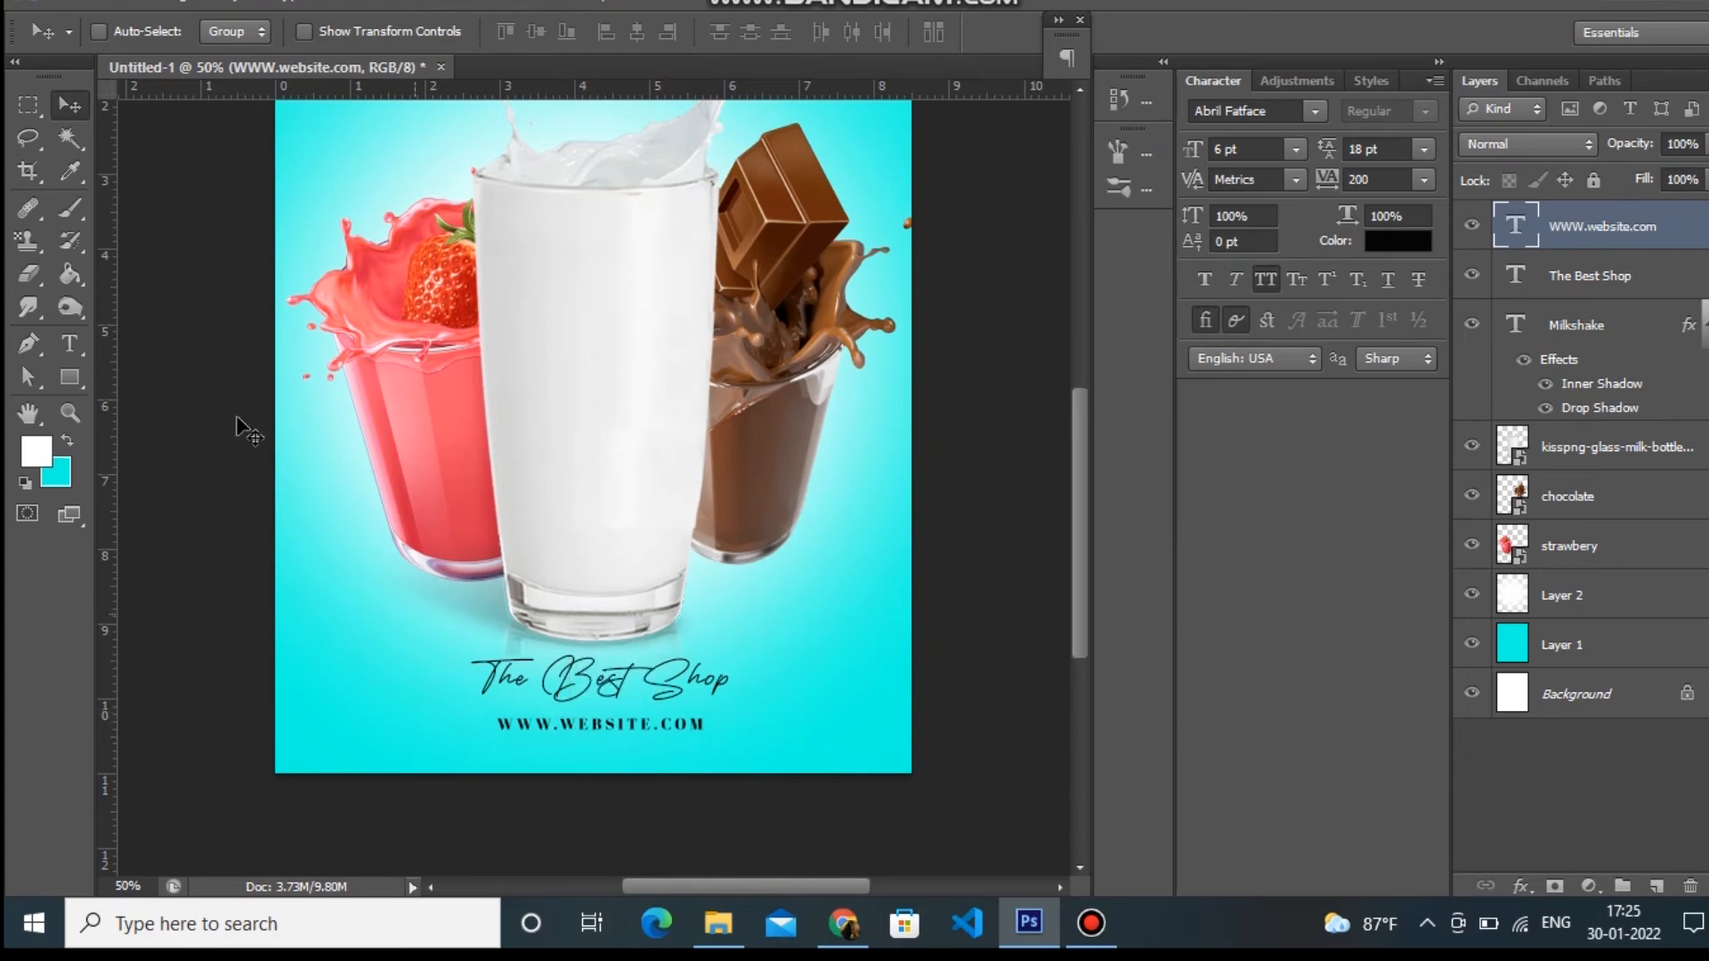
Step: Recolour the whole website address text dark brown (#6a2e0c), sampled from the chocolate bar
{"action": "left_click", "coordinate": [74, 340]}
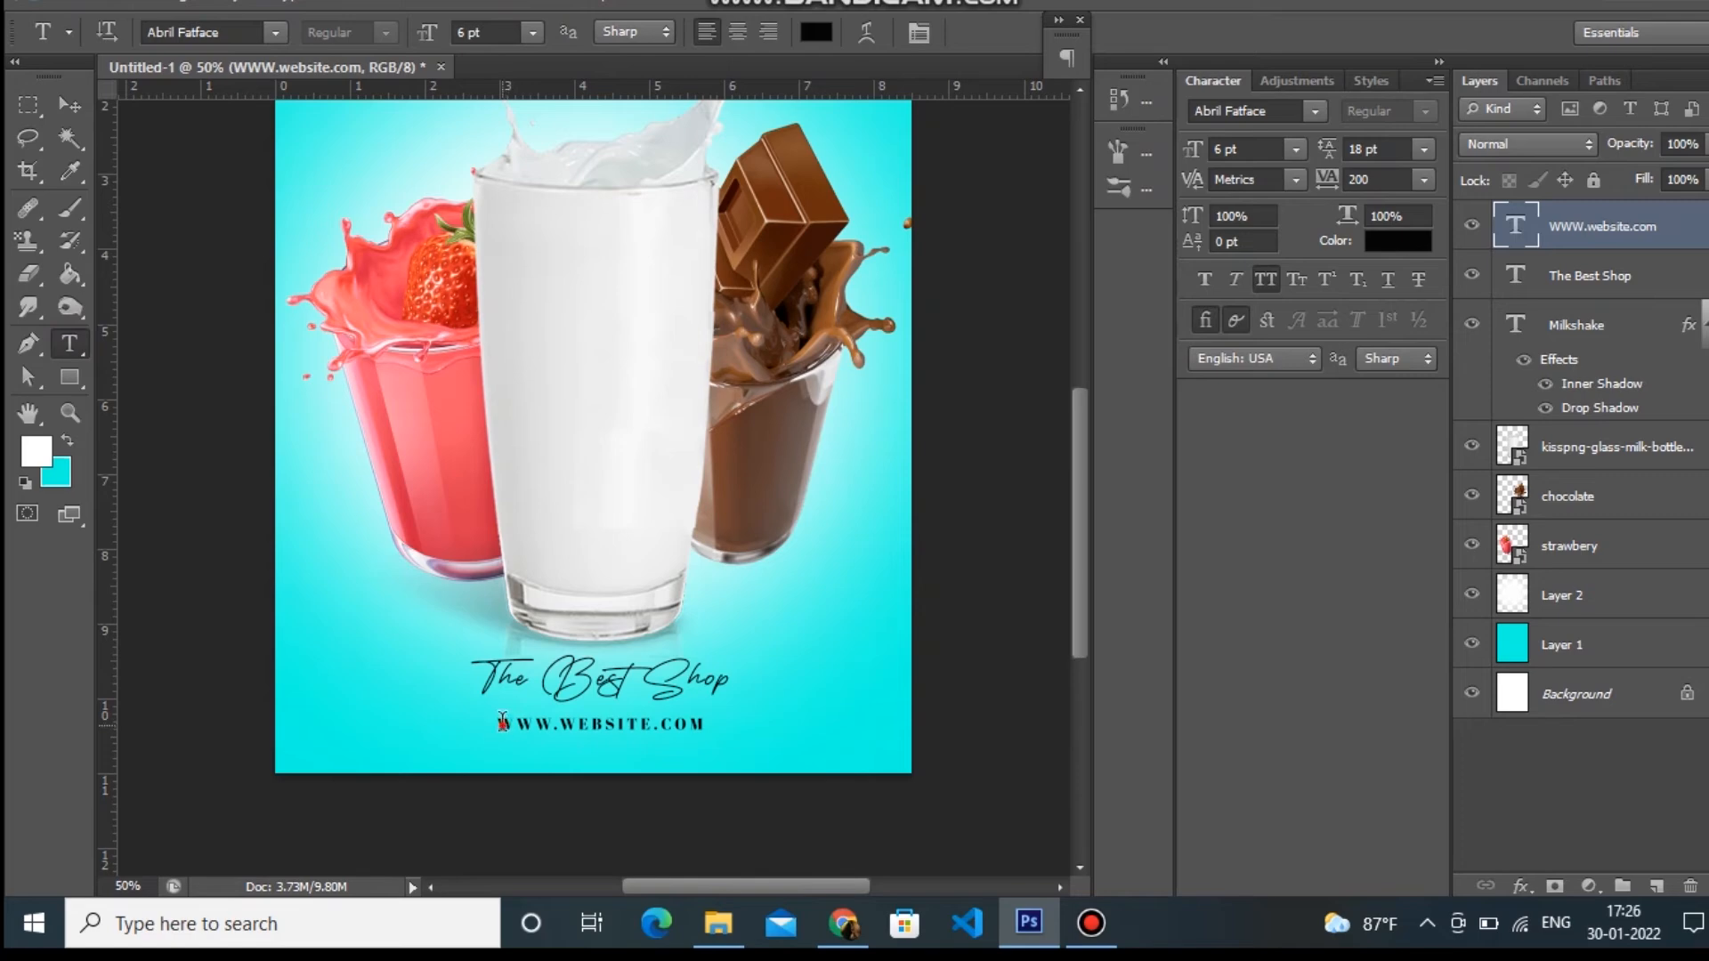
{"action": "left_click_drag", "start_coordinate": [503, 721], "coordinate": [741, 742]}
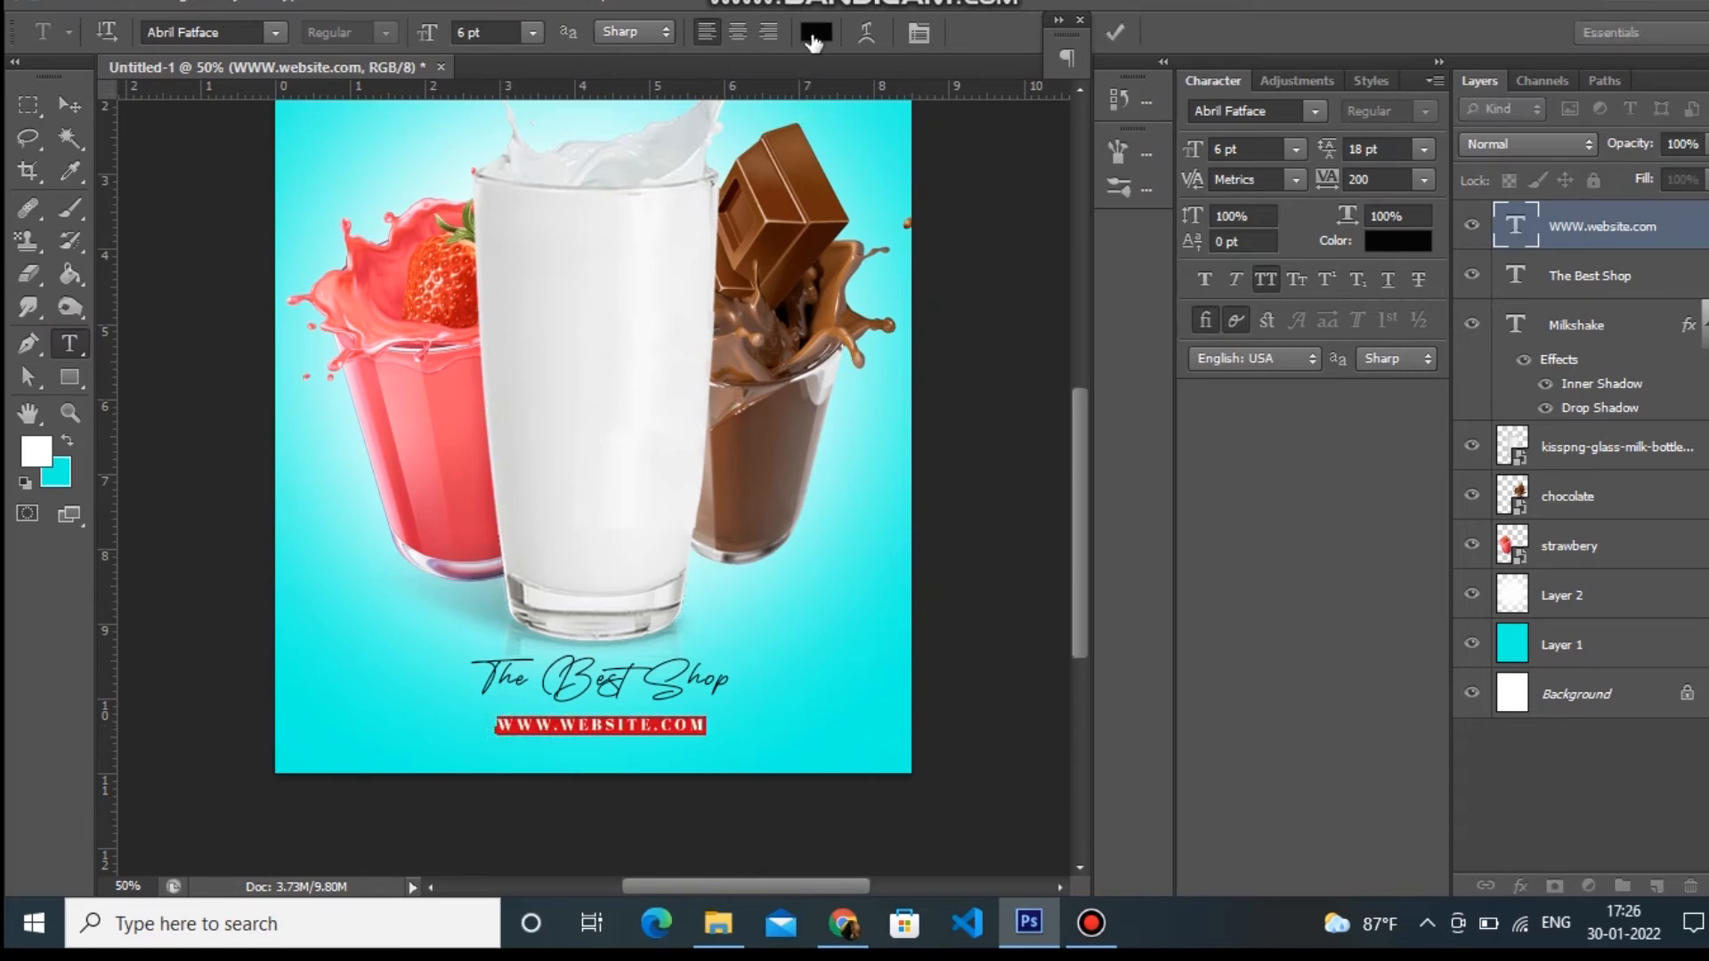
{"action": "left_click", "coordinate": [815, 34]}
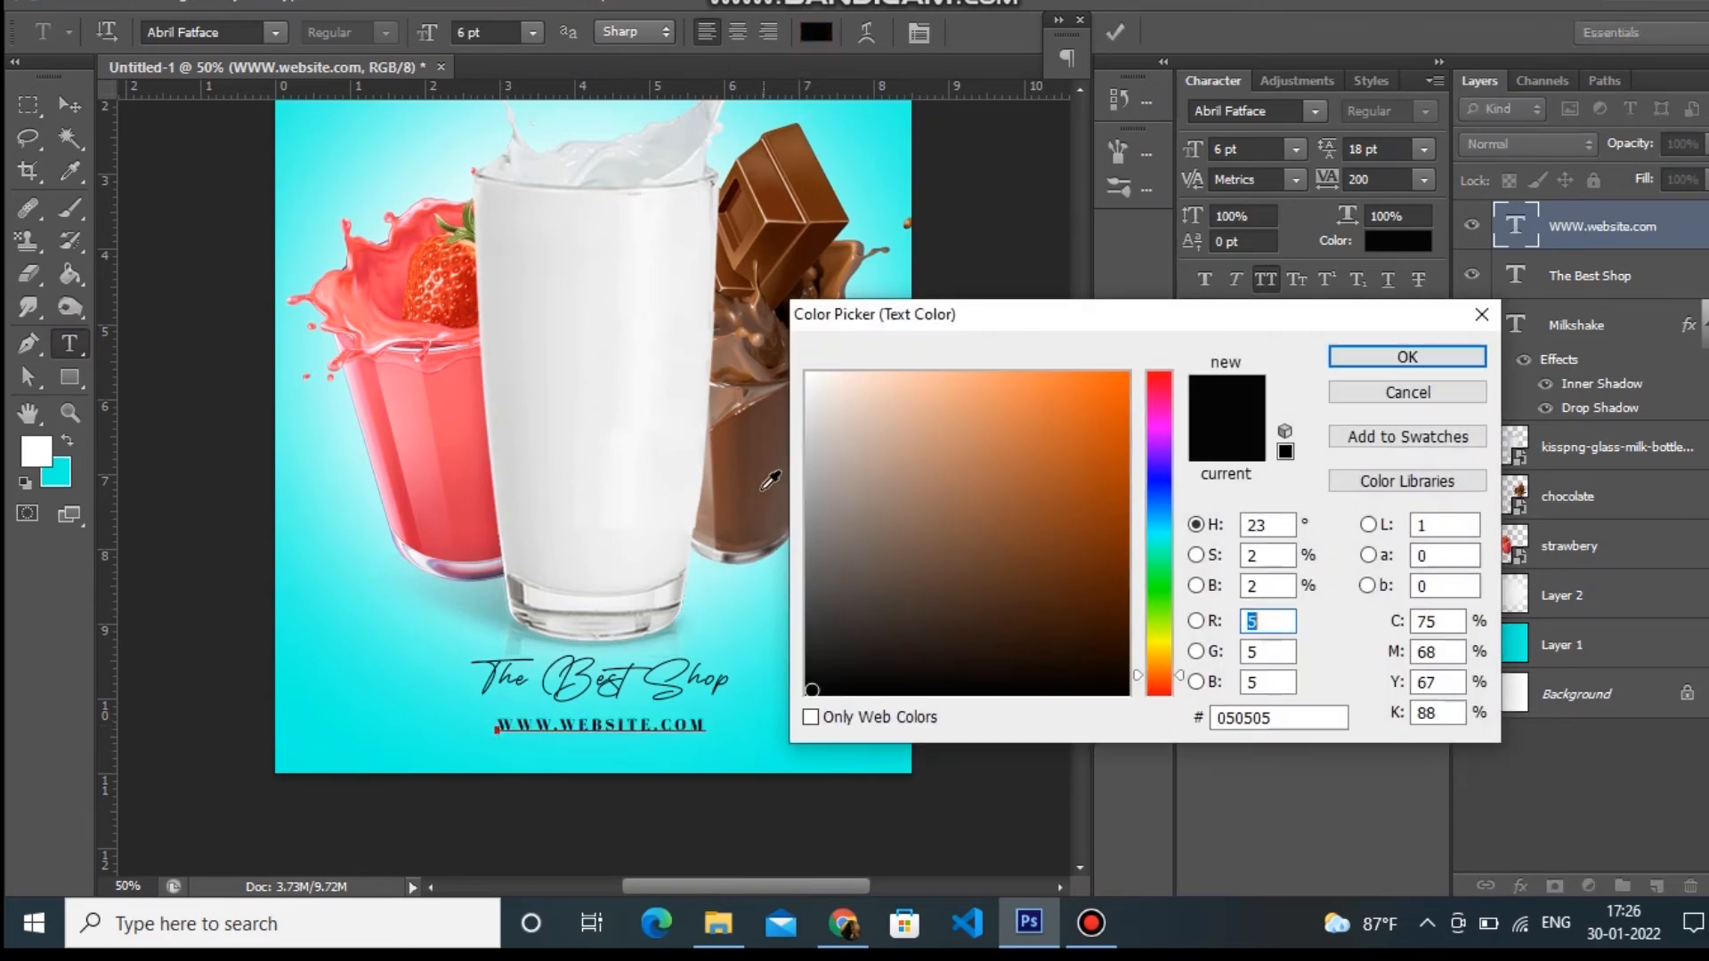
{"action": "left_click", "coordinate": [761, 487]}
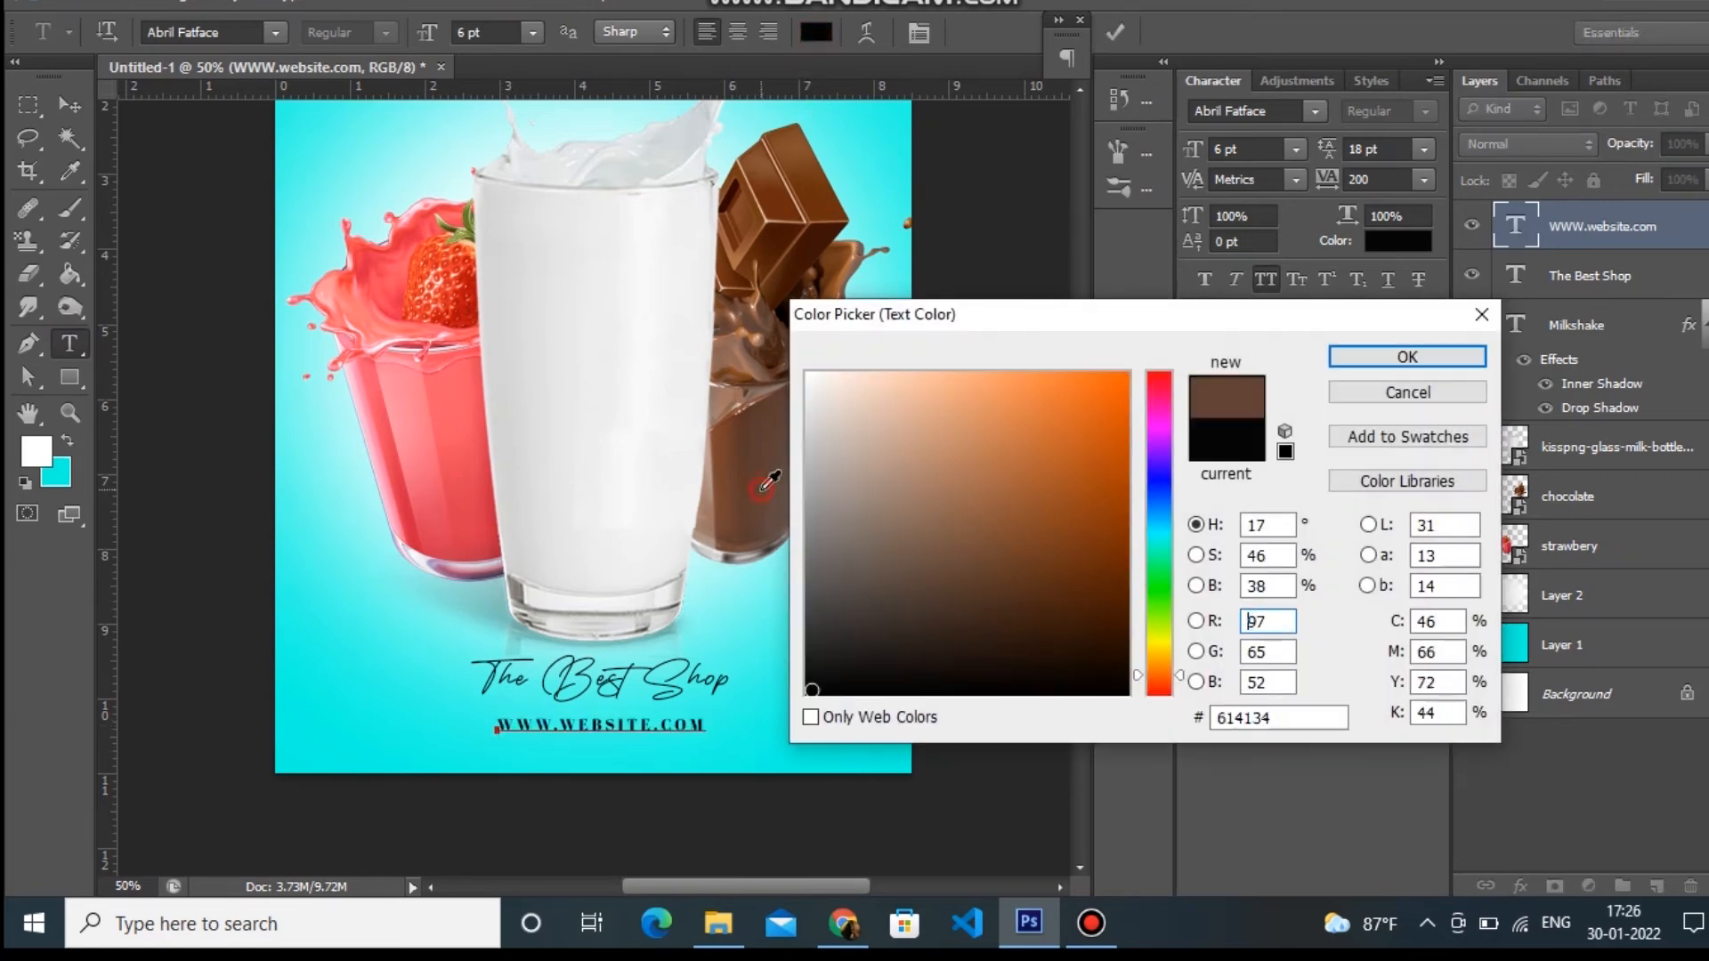
{"action": "left_click", "coordinate": [752, 201]}
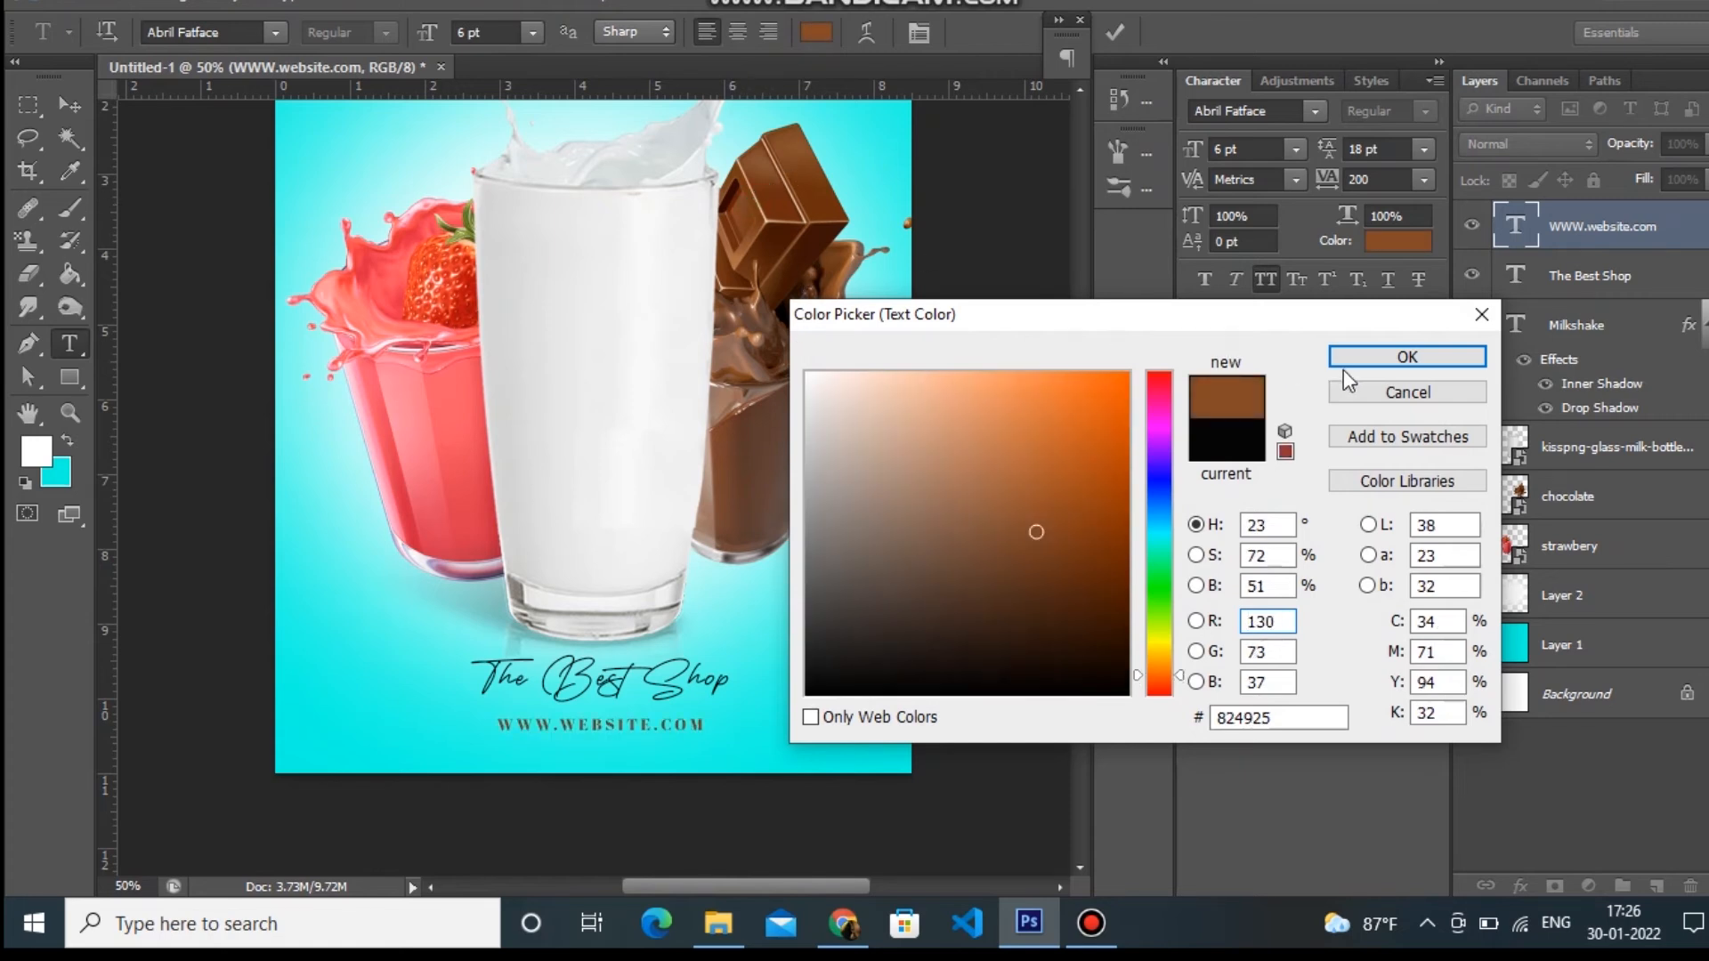
{"action": "left_click", "coordinate": [823, 214]}
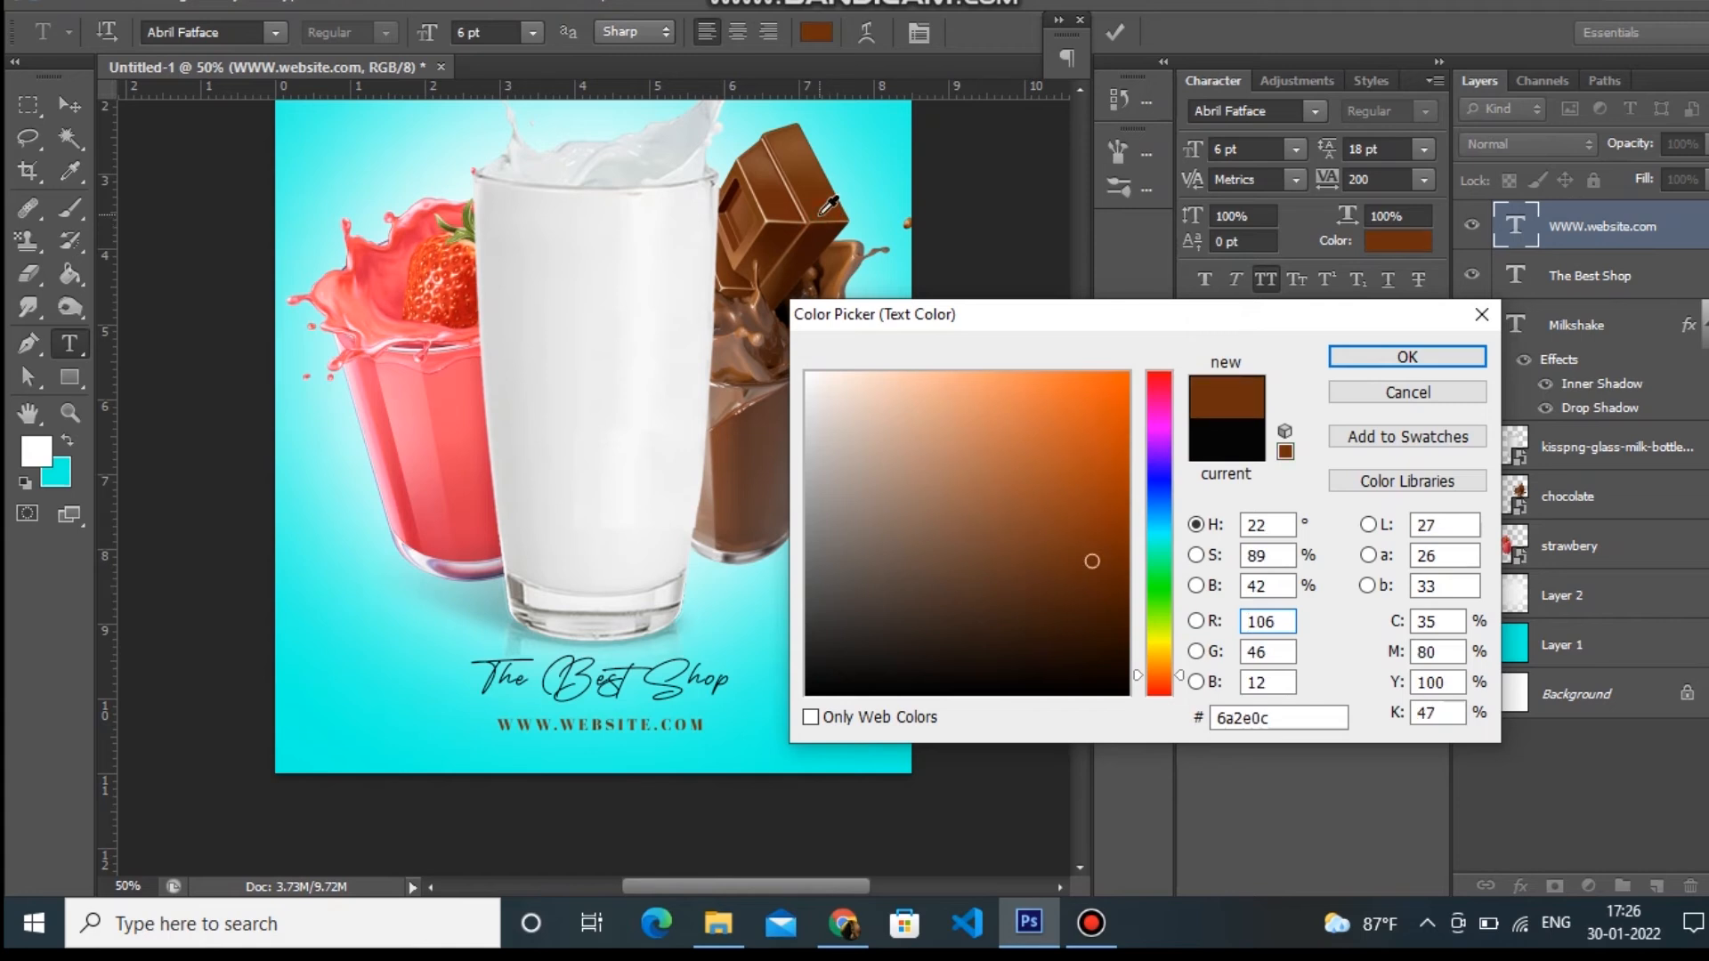
{"action": "left_click", "coordinate": [1389, 355]}
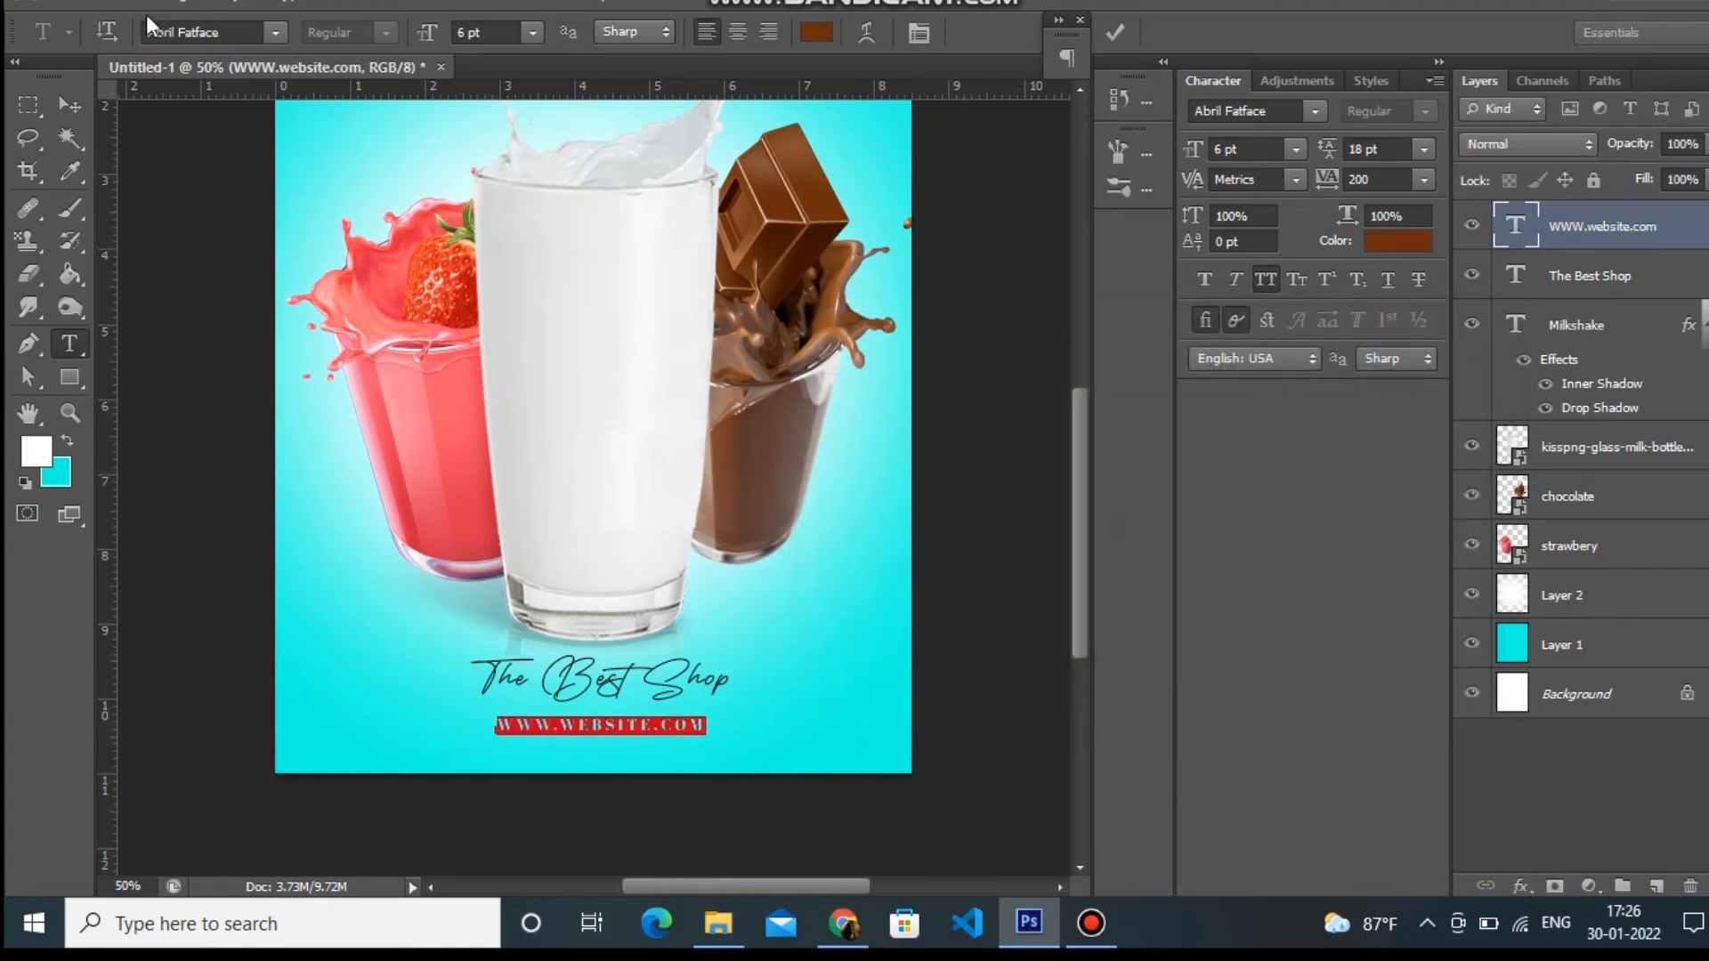
Step: Commit the website address text and add a new layer directly above Layer 2, with the default black foreground colour
{"action": "left_click", "coordinate": [55, 129]}
{"action": "left_click", "coordinate": [66, 108]}
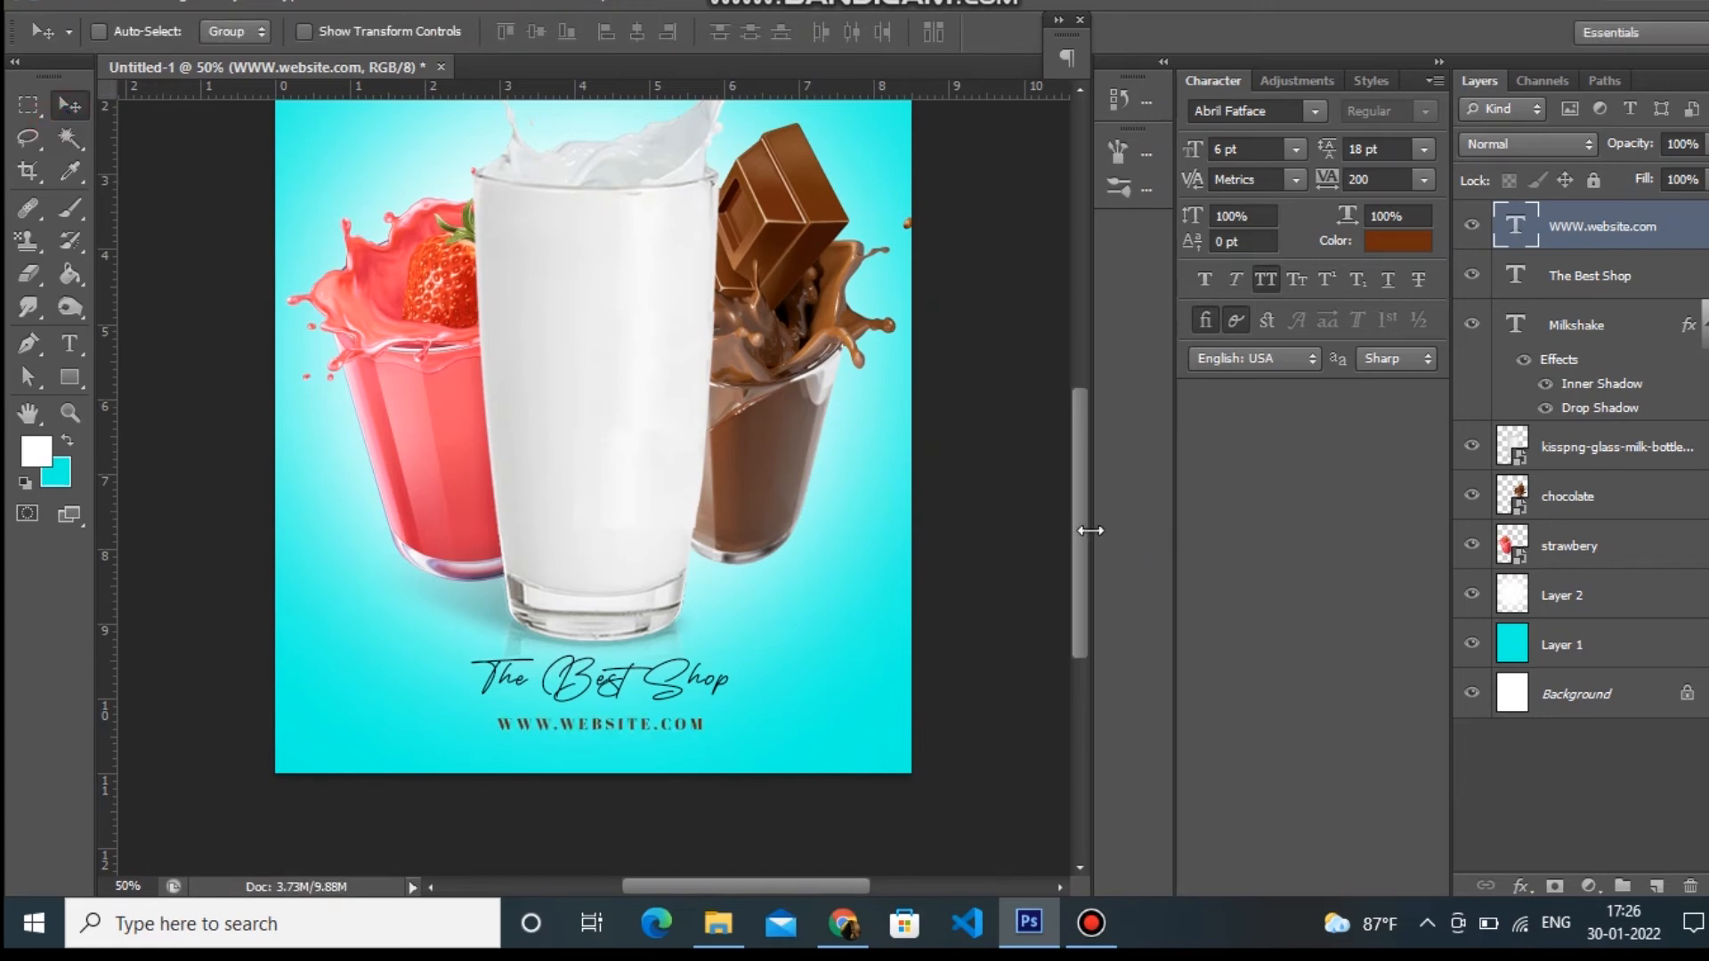
{"action": "mouse_move", "coordinate": [1084, 539]}
{"action": "left_mouse_down"}
{"action": "mouse_move", "coordinate": [1090, 445]}
{"action": "mouse_move", "coordinate": [1084, 525]}
{"action": "mouse_move", "coordinate": [1082, 491]}
{"action": "mouse_move", "coordinate": [1083, 509]}
{"action": "left_mouse_up"}
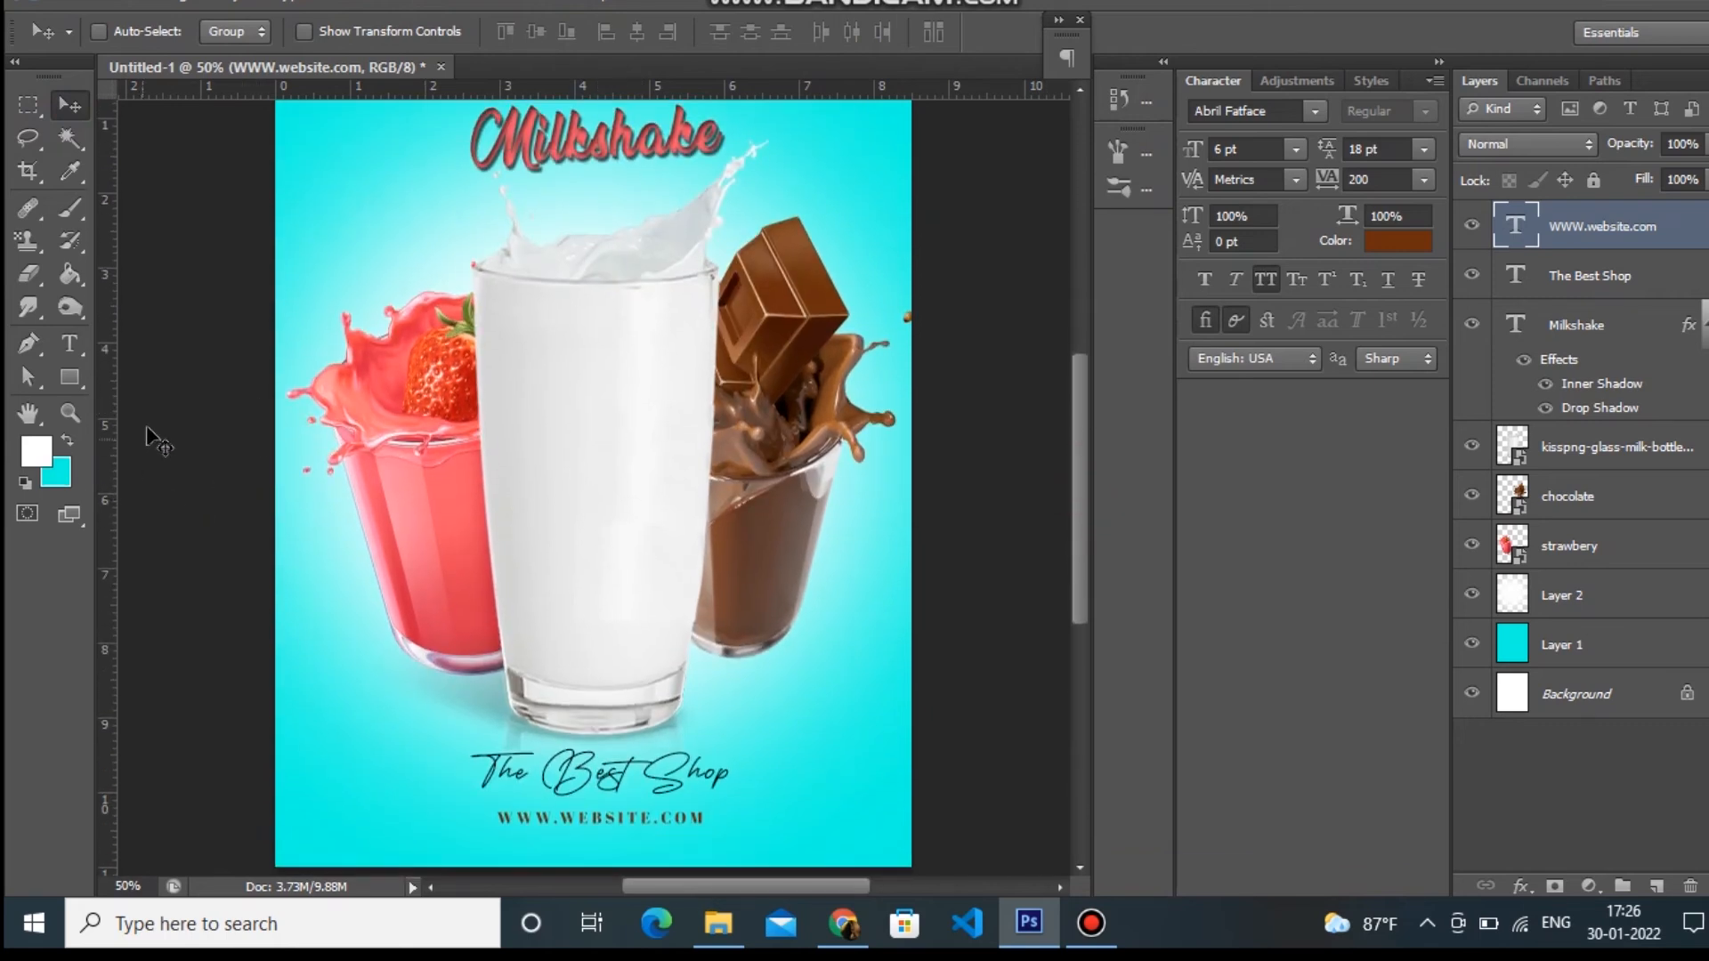
{"action": "left_click", "coordinate": [72, 214]}
{"action": "key", "text": "d"}
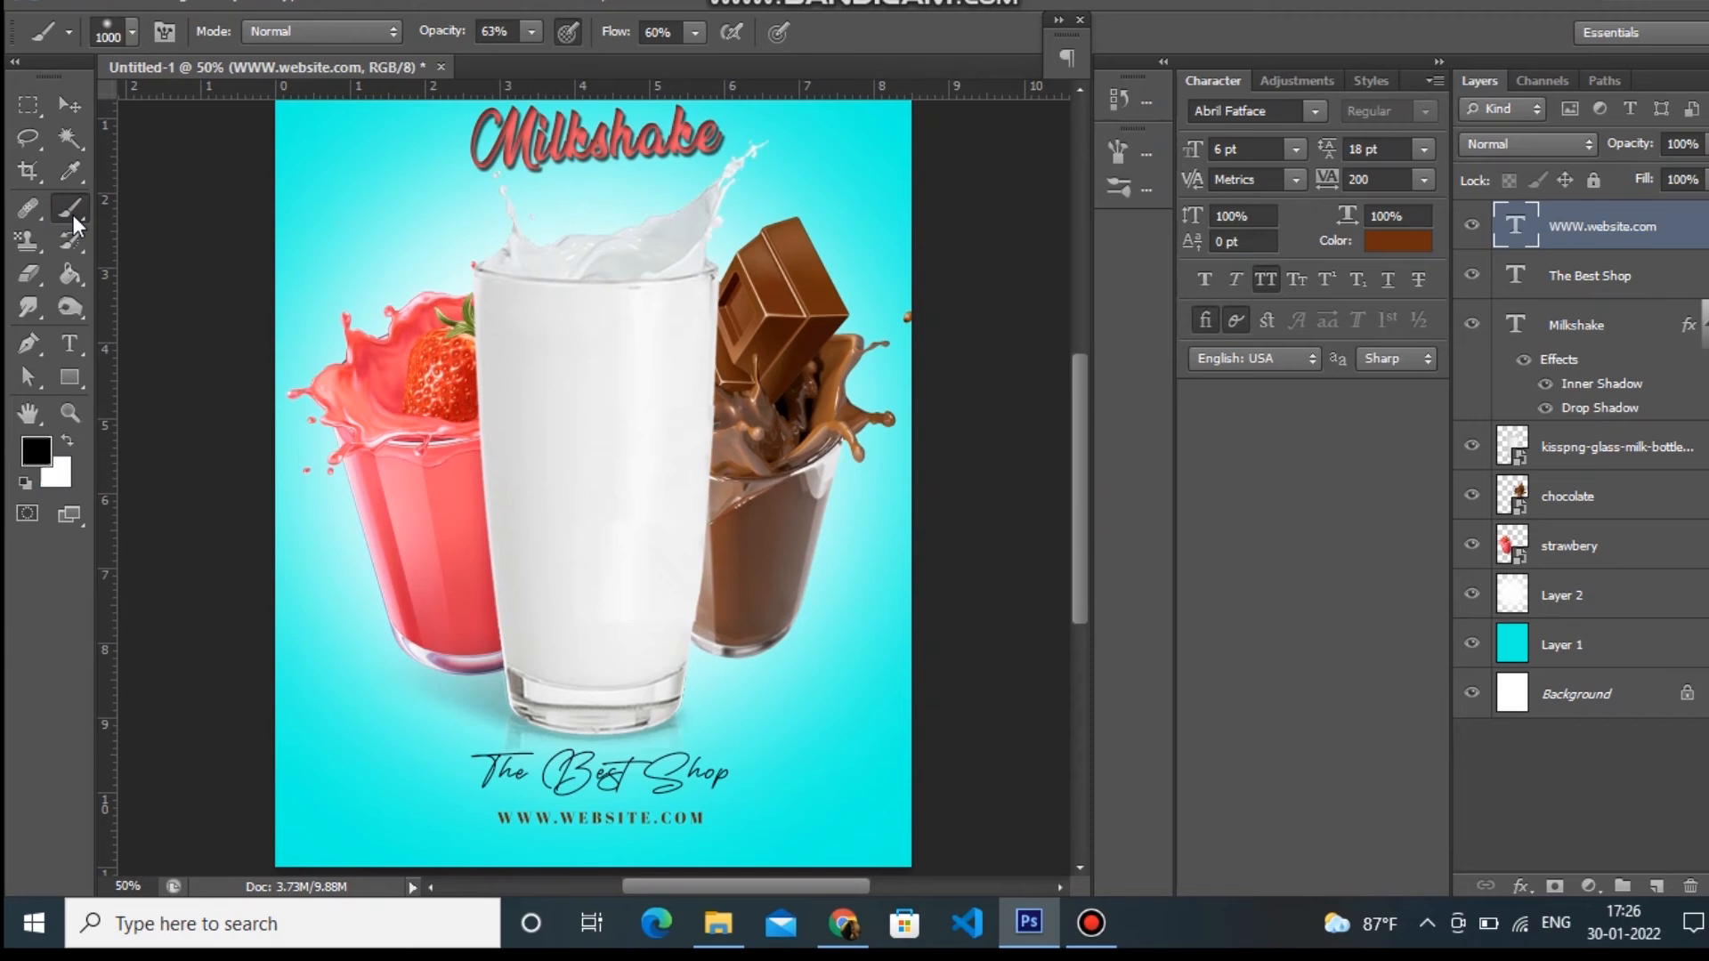
{"action": "left_click", "coordinate": [1584, 595]}
{"action": "left_click", "coordinate": [1657, 887]}
Step: Paint one soft black dab below the strawberry glass with a 300 px brush at 78% opacity and 77% flow
{"action": "key", "text": "bracketleft"}
{"action": "key", "text": "bracketleft"}
{"action": "key", "text": "bracketleft"}
{"action": "key", "text": "bracketleft"}
{"action": "key", "text": "bracketleft"}
{"action": "key", "text": "bracketleft"}
{"action": "key", "text": "bracketleft"}
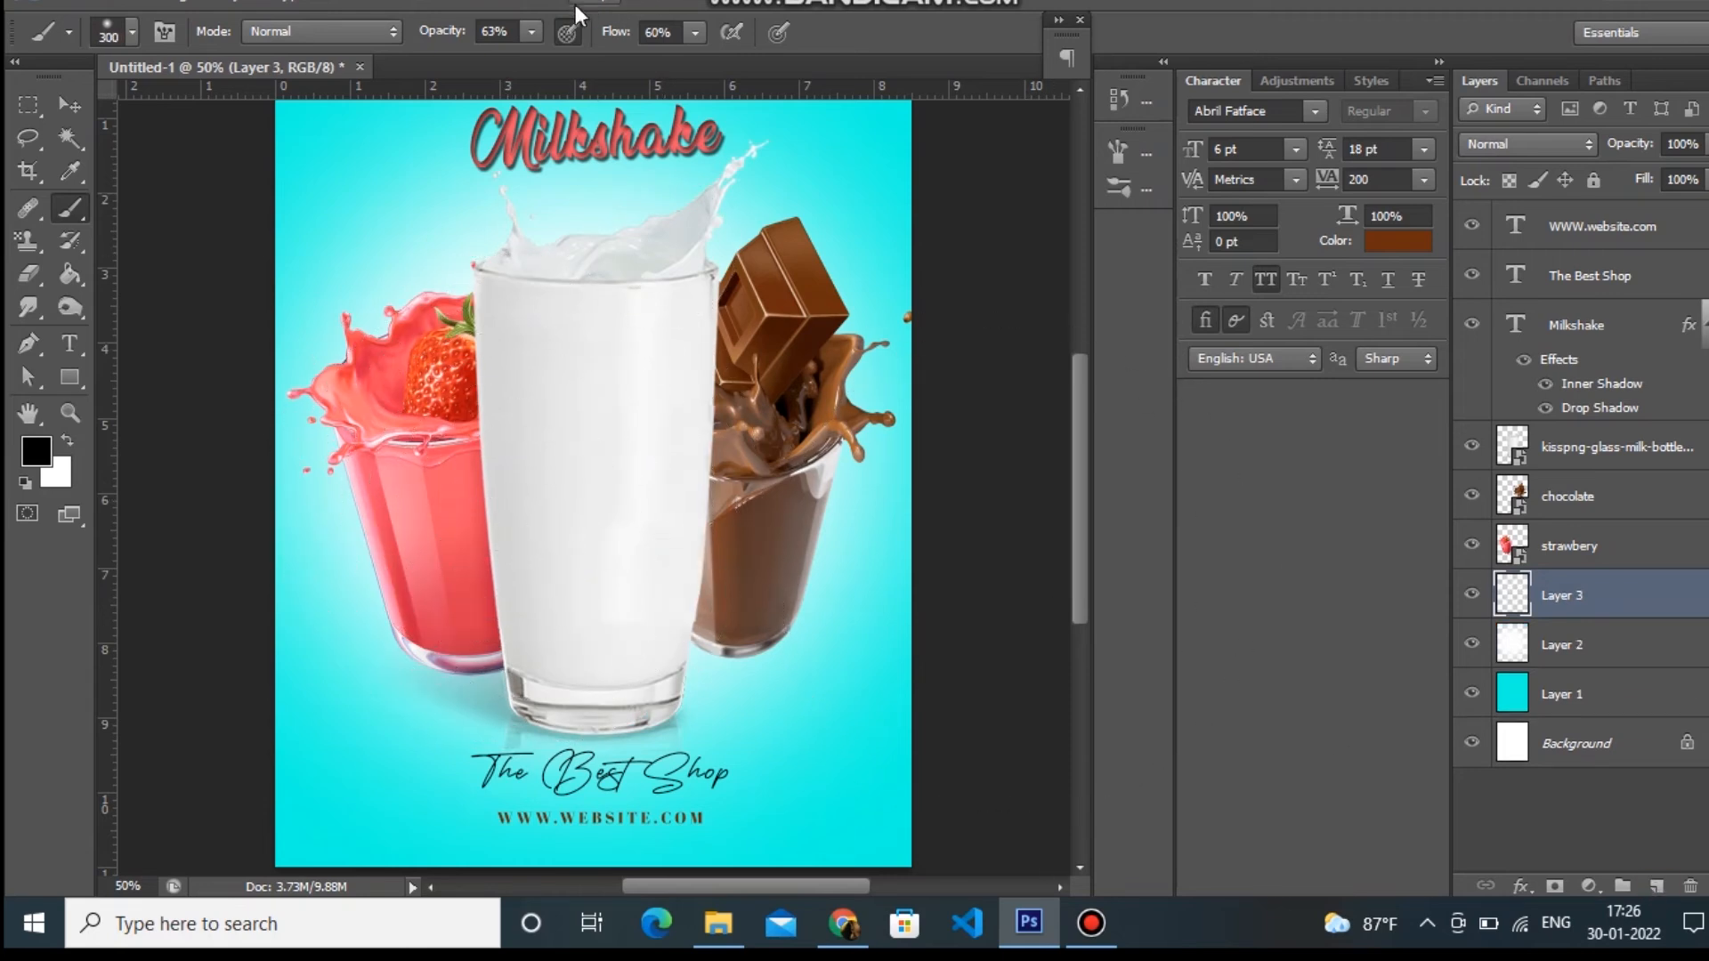
{"action": "left_click", "coordinate": [532, 32]}
{"action": "left_click", "coordinate": [552, 58]}
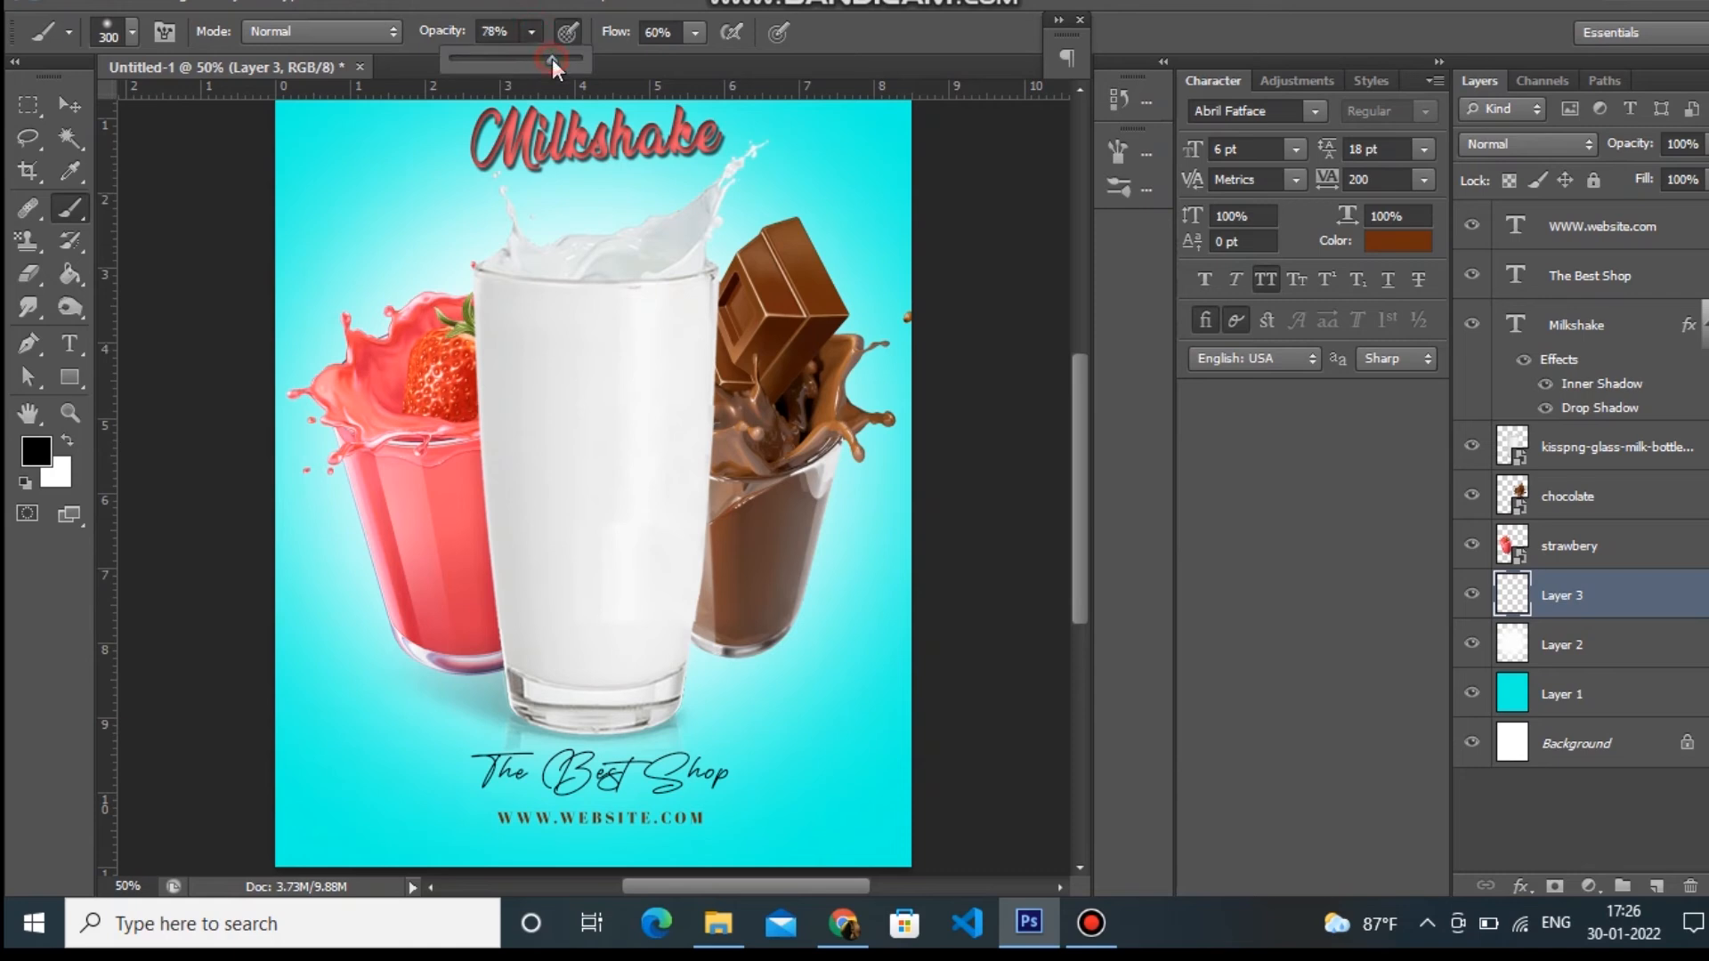
{"action": "left_click", "coordinate": [697, 32]}
{"action": "left_click", "coordinate": [718, 59]}
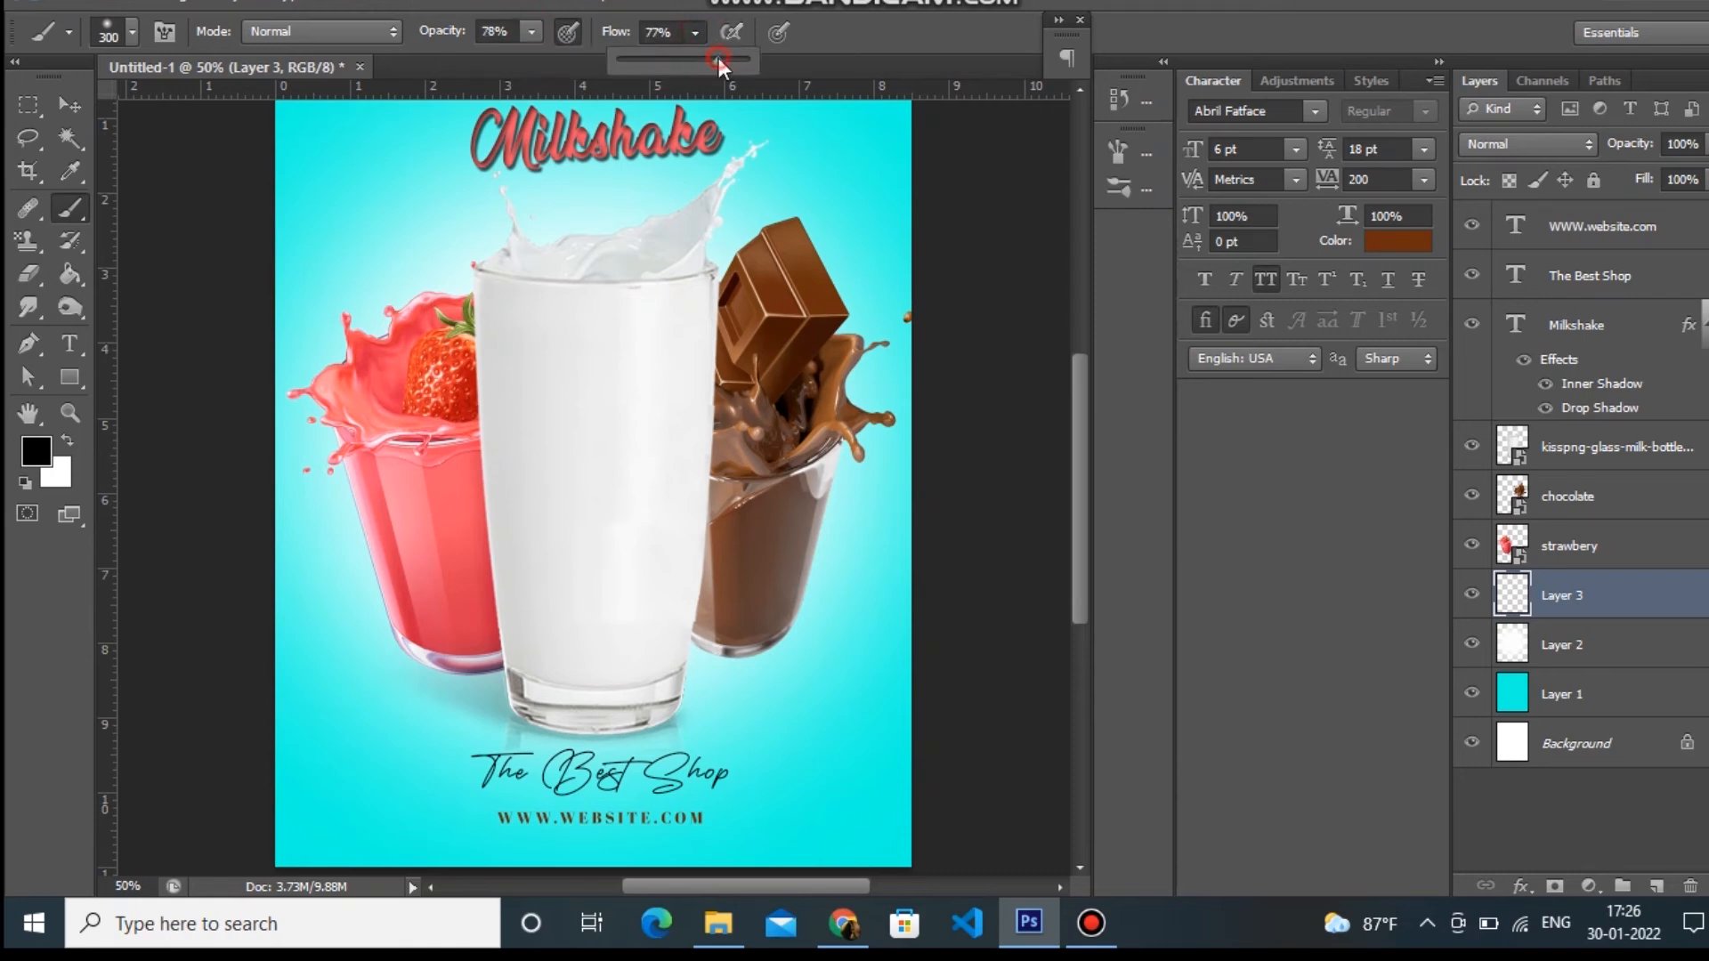
{"action": "left_click", "coordinate": [425, 707]}
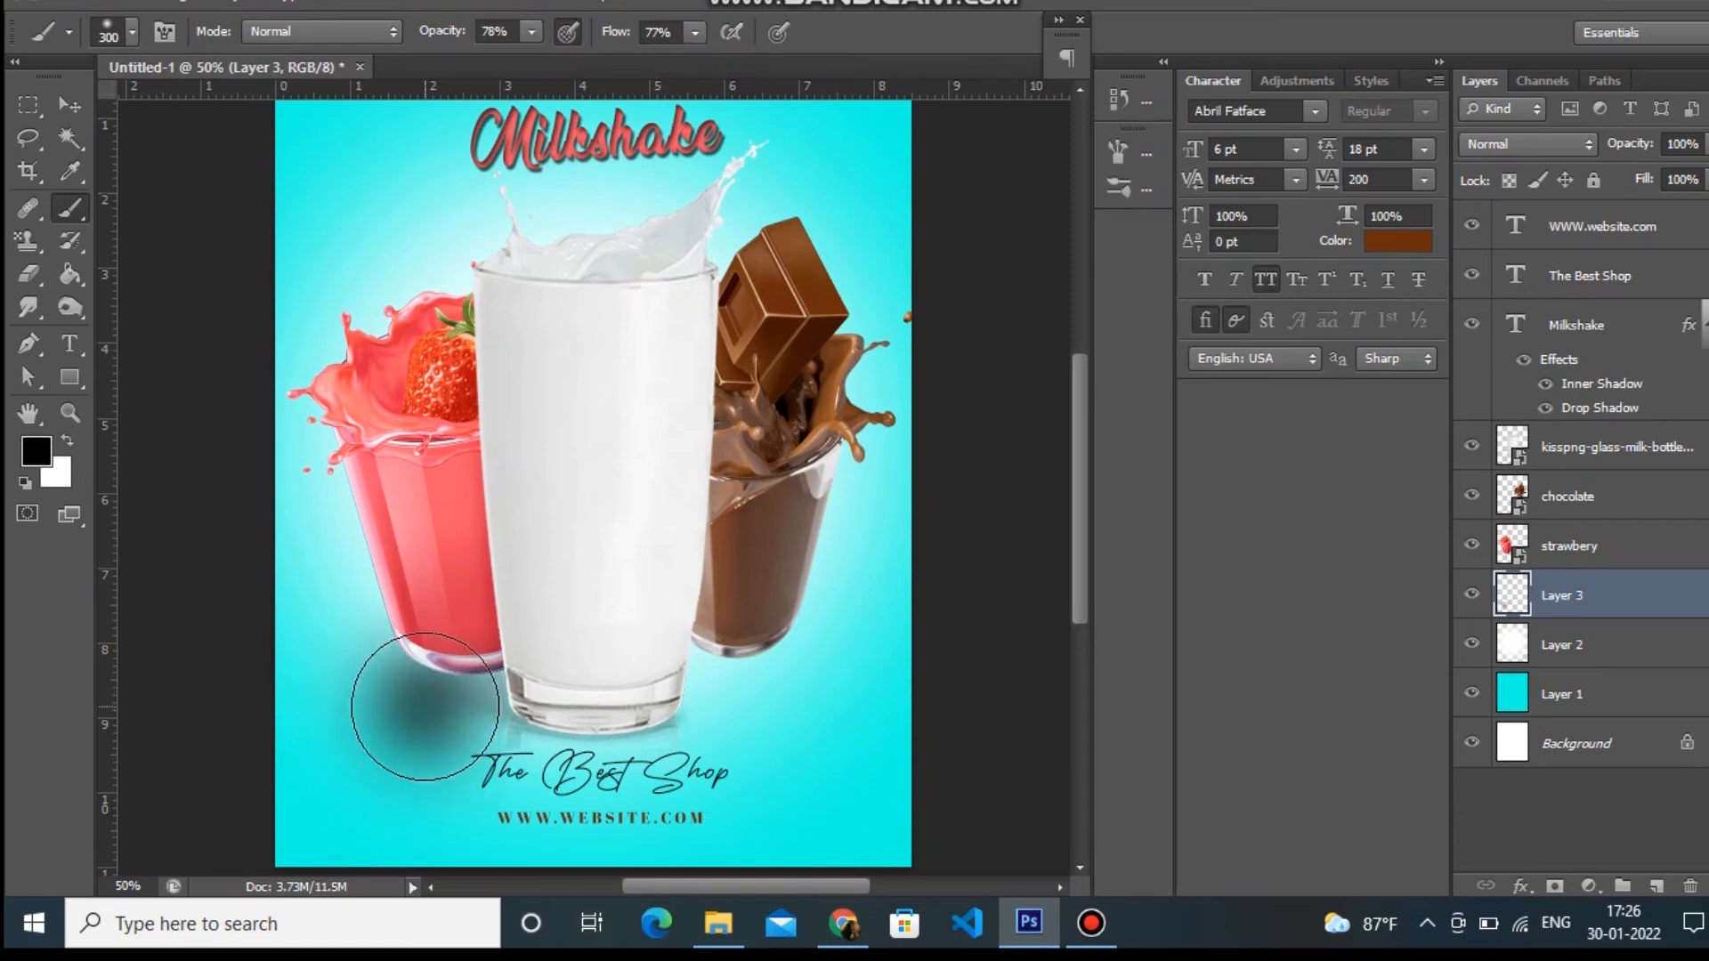
Step: Flatten the dab to about 43% height under the strawberry glass's base and warp its outer upper corner upward
{"action": "key", "text": "ctrl+t"}
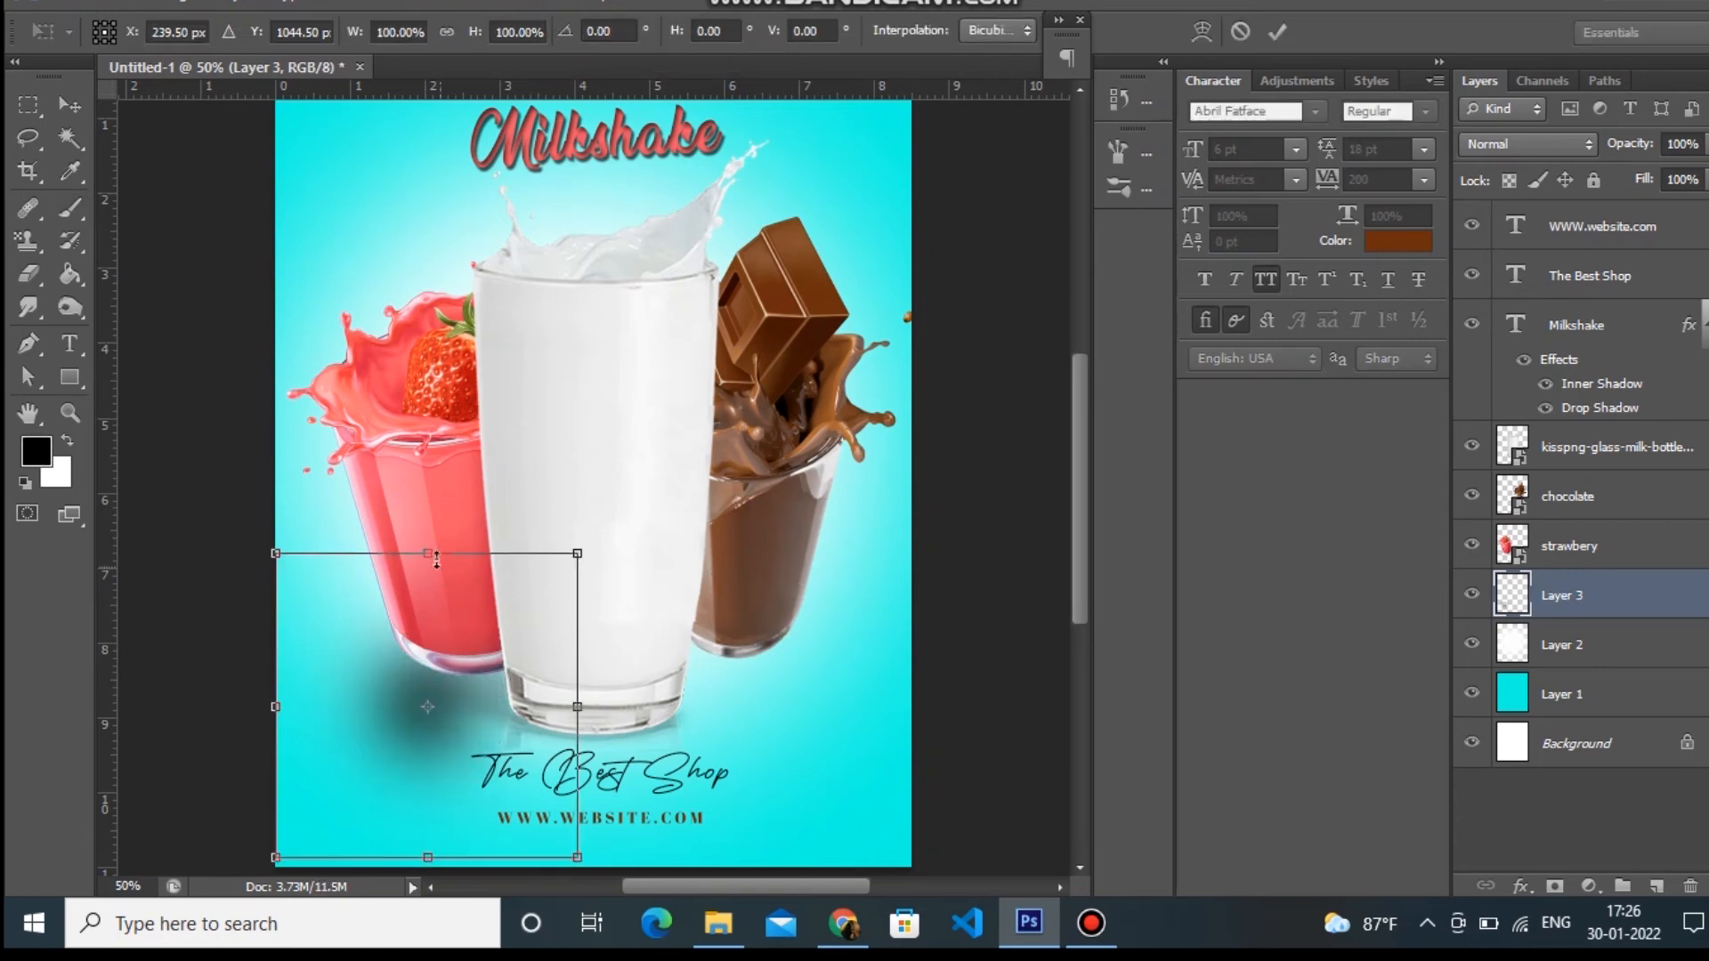
{"action": "mouse_move", "coordinate": [428, 551]}
{"action": "left_mouse_down"}
{"action": "mouse_move", "coordinate": [456, 722]}
{"action": "mouse_move", "coordinate": [505, 655]}
{"action": "left_mouse_up"}
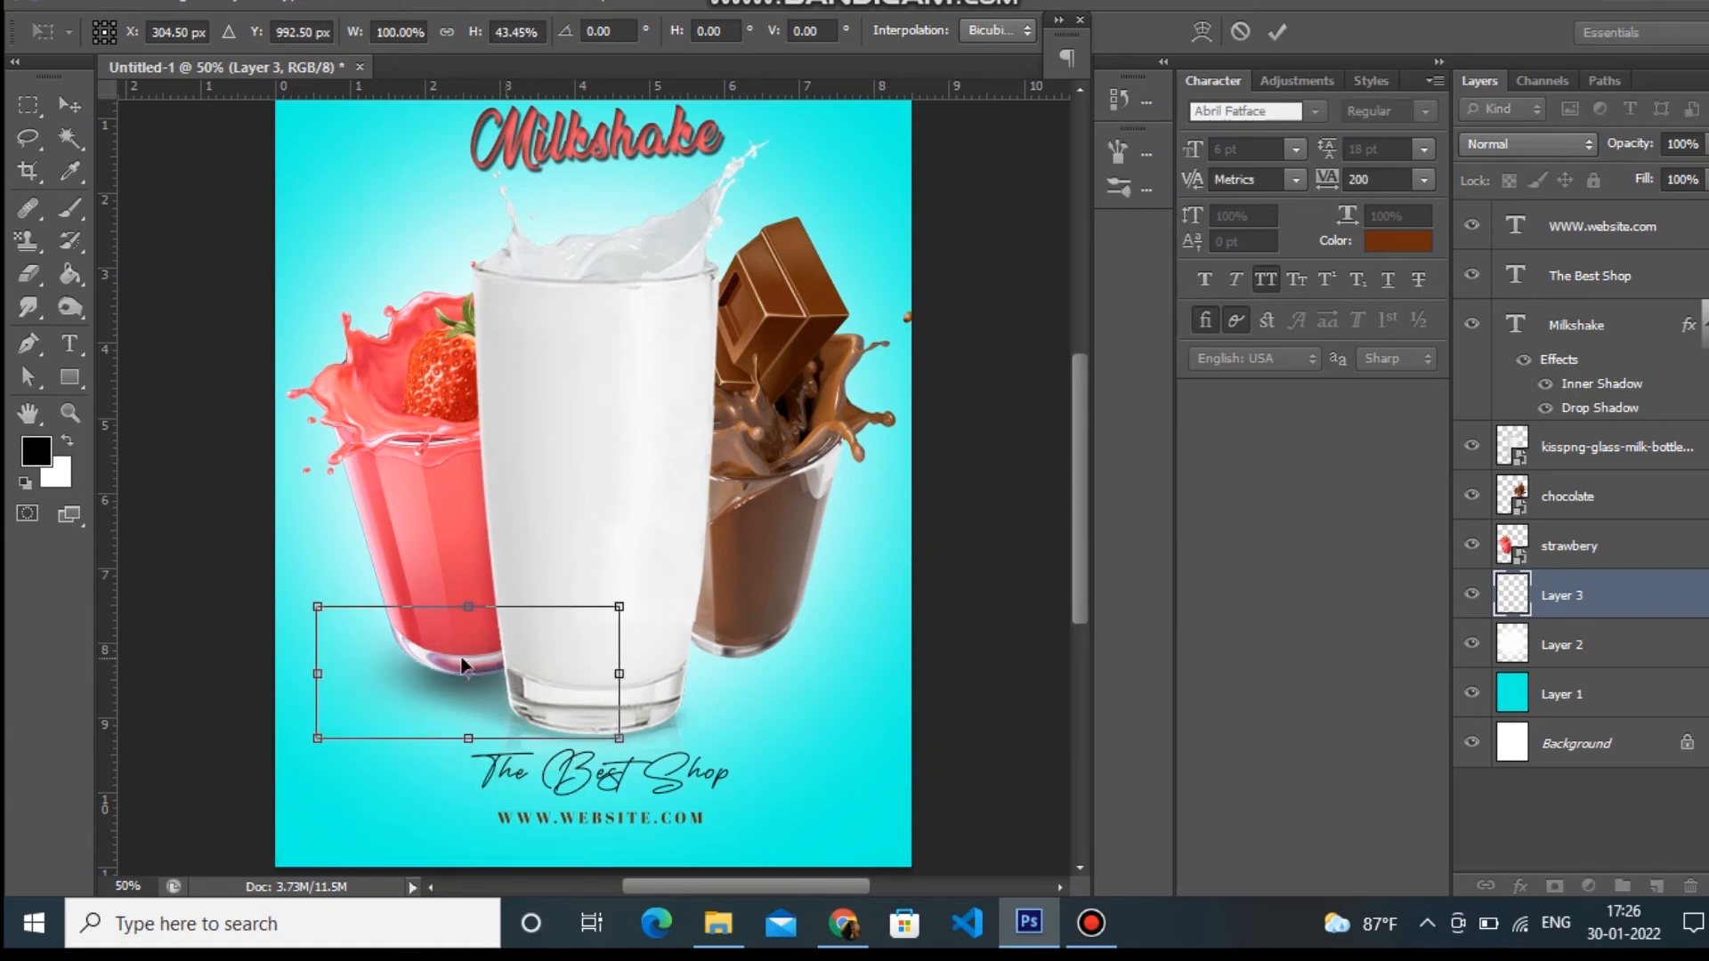
{"action": "right_click", "coordinate": [396, 633]}
{"action": "left_click", "coordinate": [508, 402]}
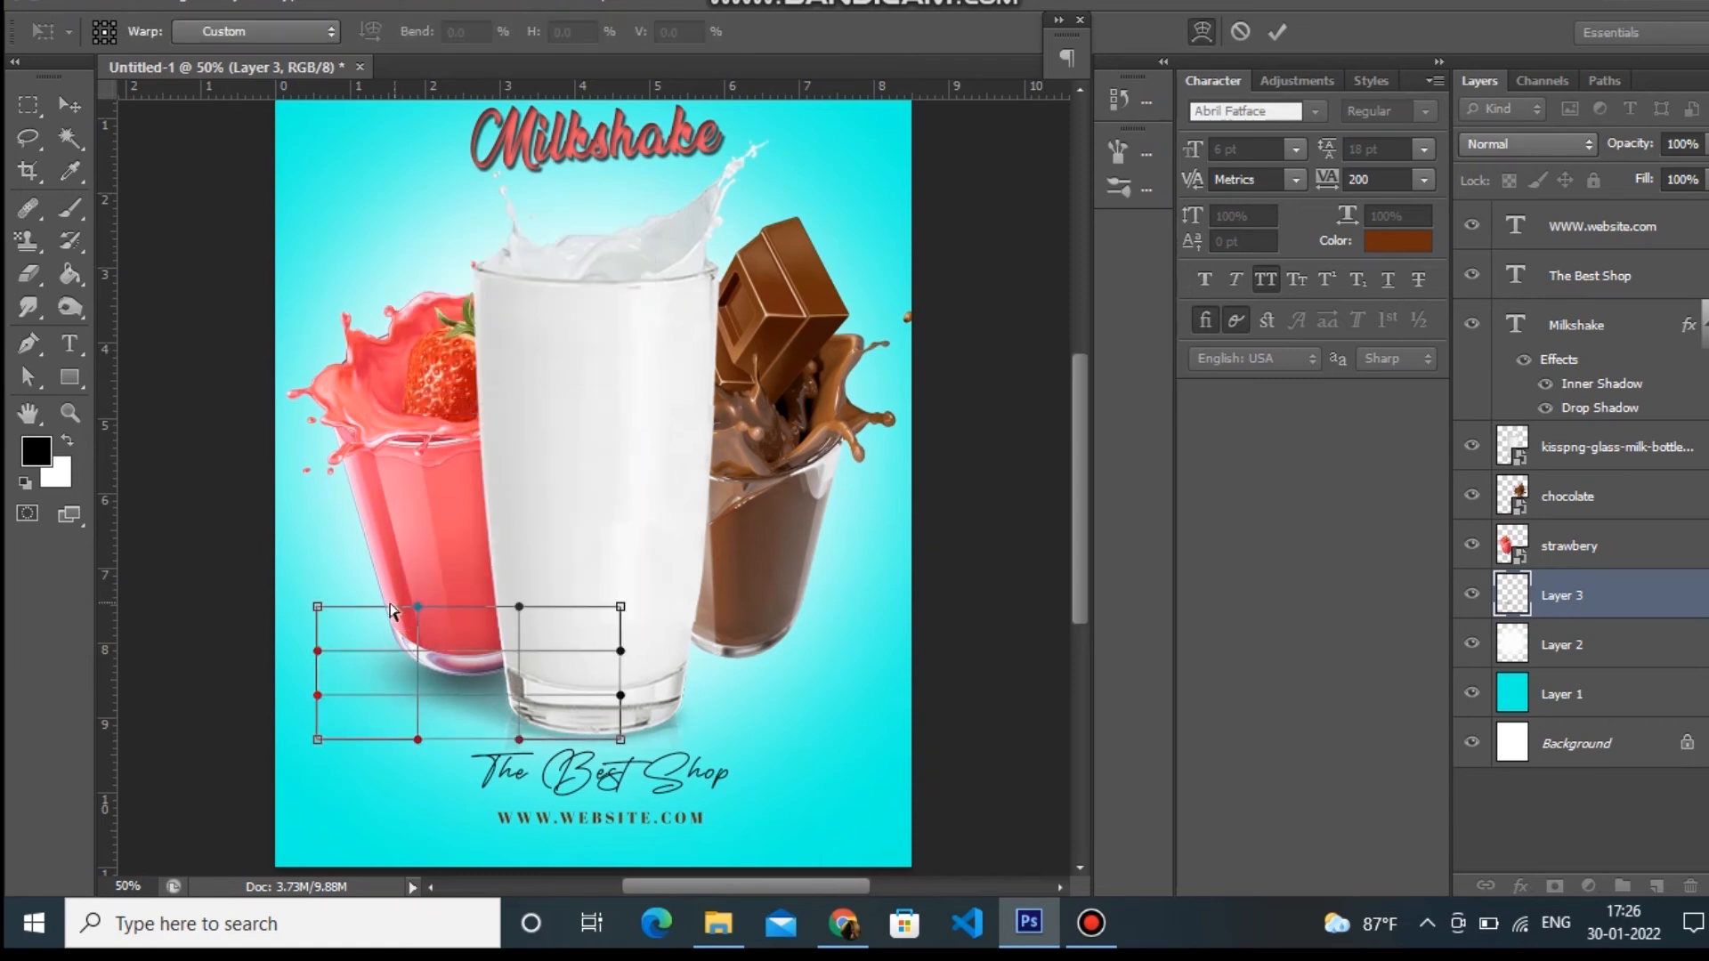
{"action": "left_click_drag", "start_coordinate": [318, 606], "coordinate": [315, 561]}
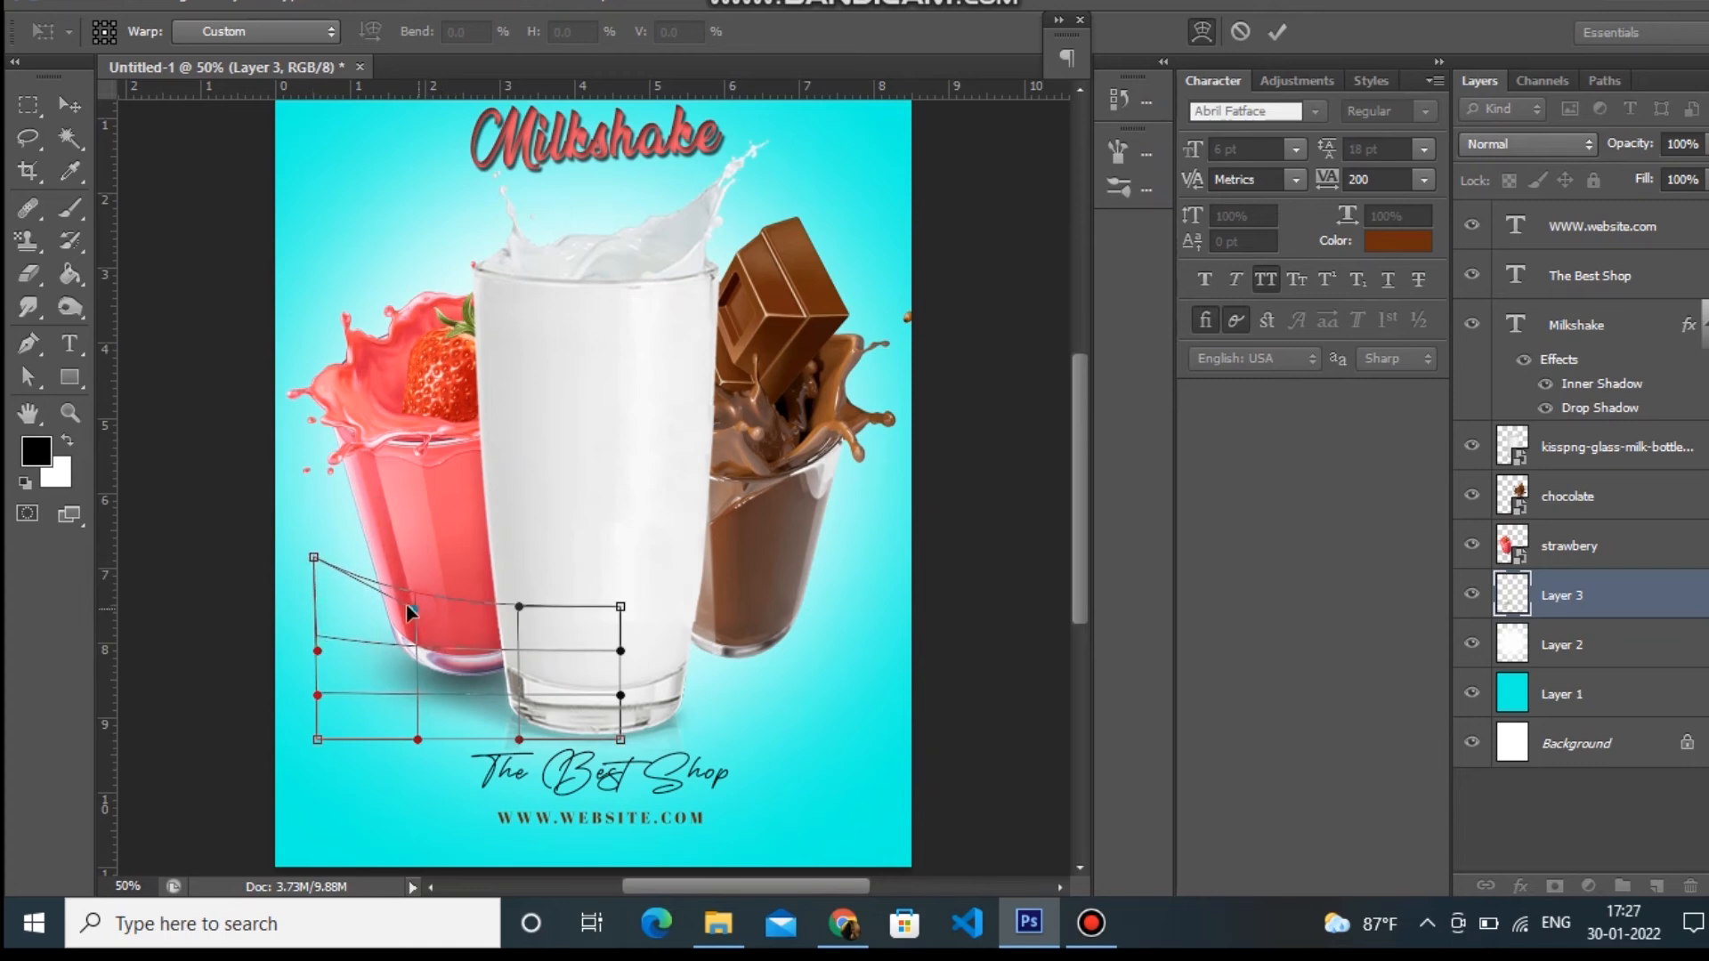
{"action": "left_click_drag", "start_coordinate": [398, 598], "coordinate": [365, 626]}
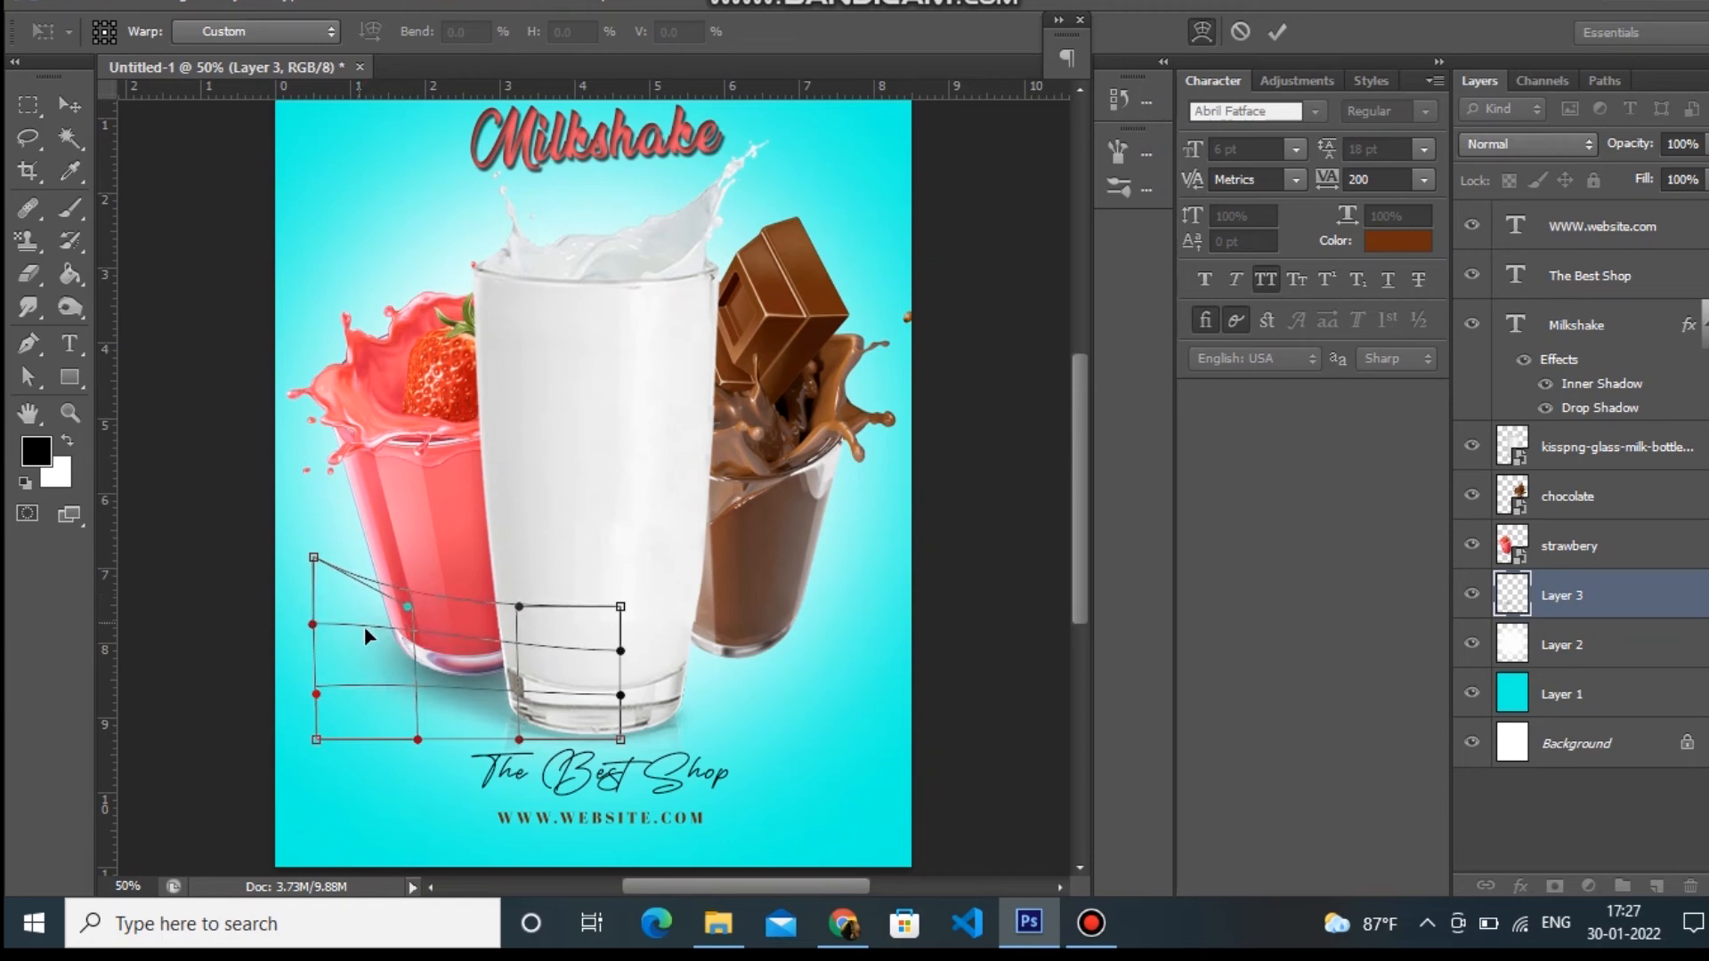
{"action": "key", "text": "Return"}
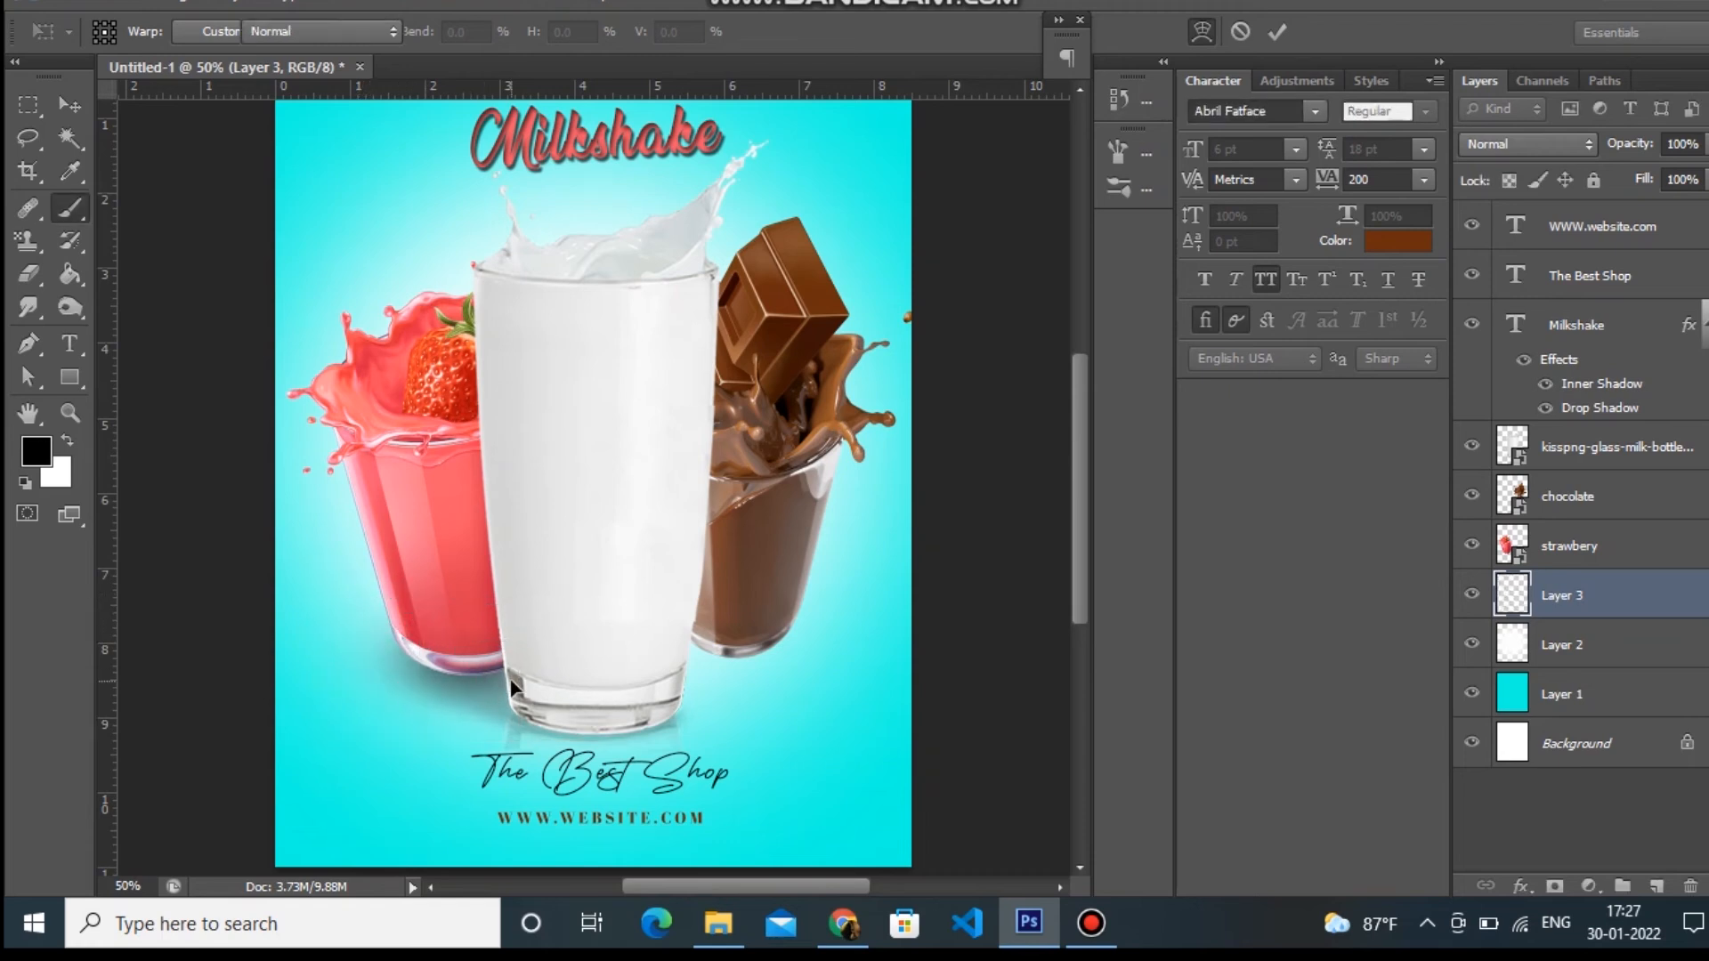
{"action": "key", "text": "b"}
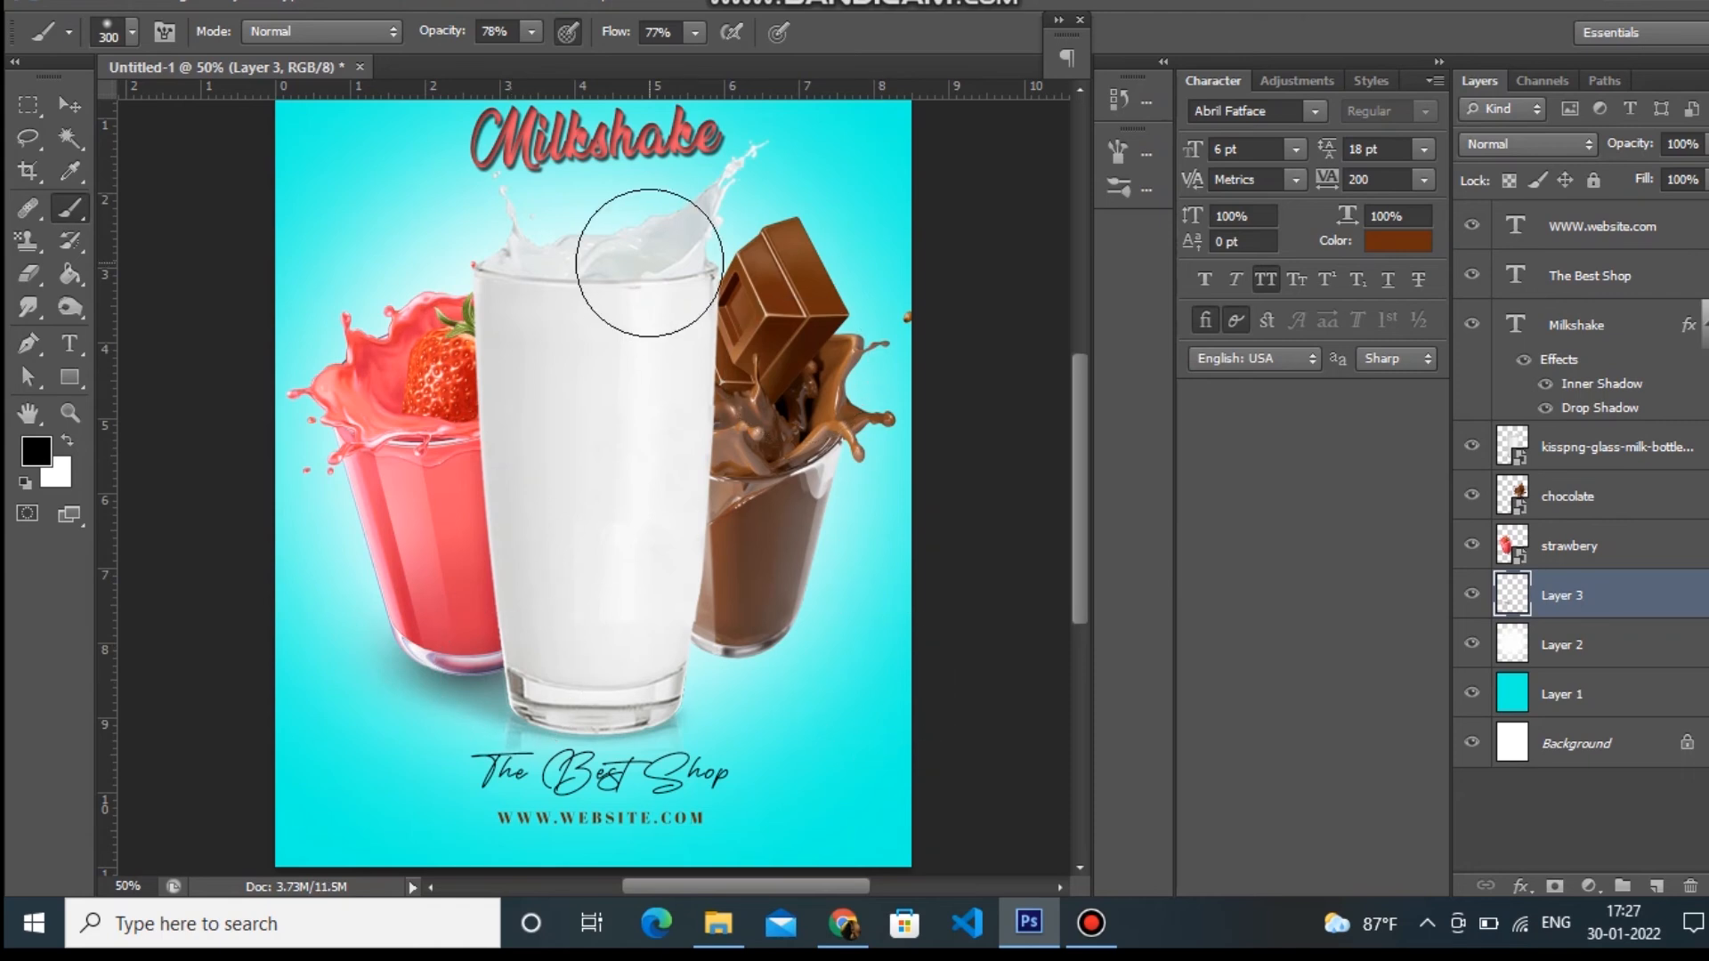
Step: Widen the strawberry glass's shadow to about 115% and warp its upper and outer edges slightly outward
{"action": "key", "text": "ctrl+t"}
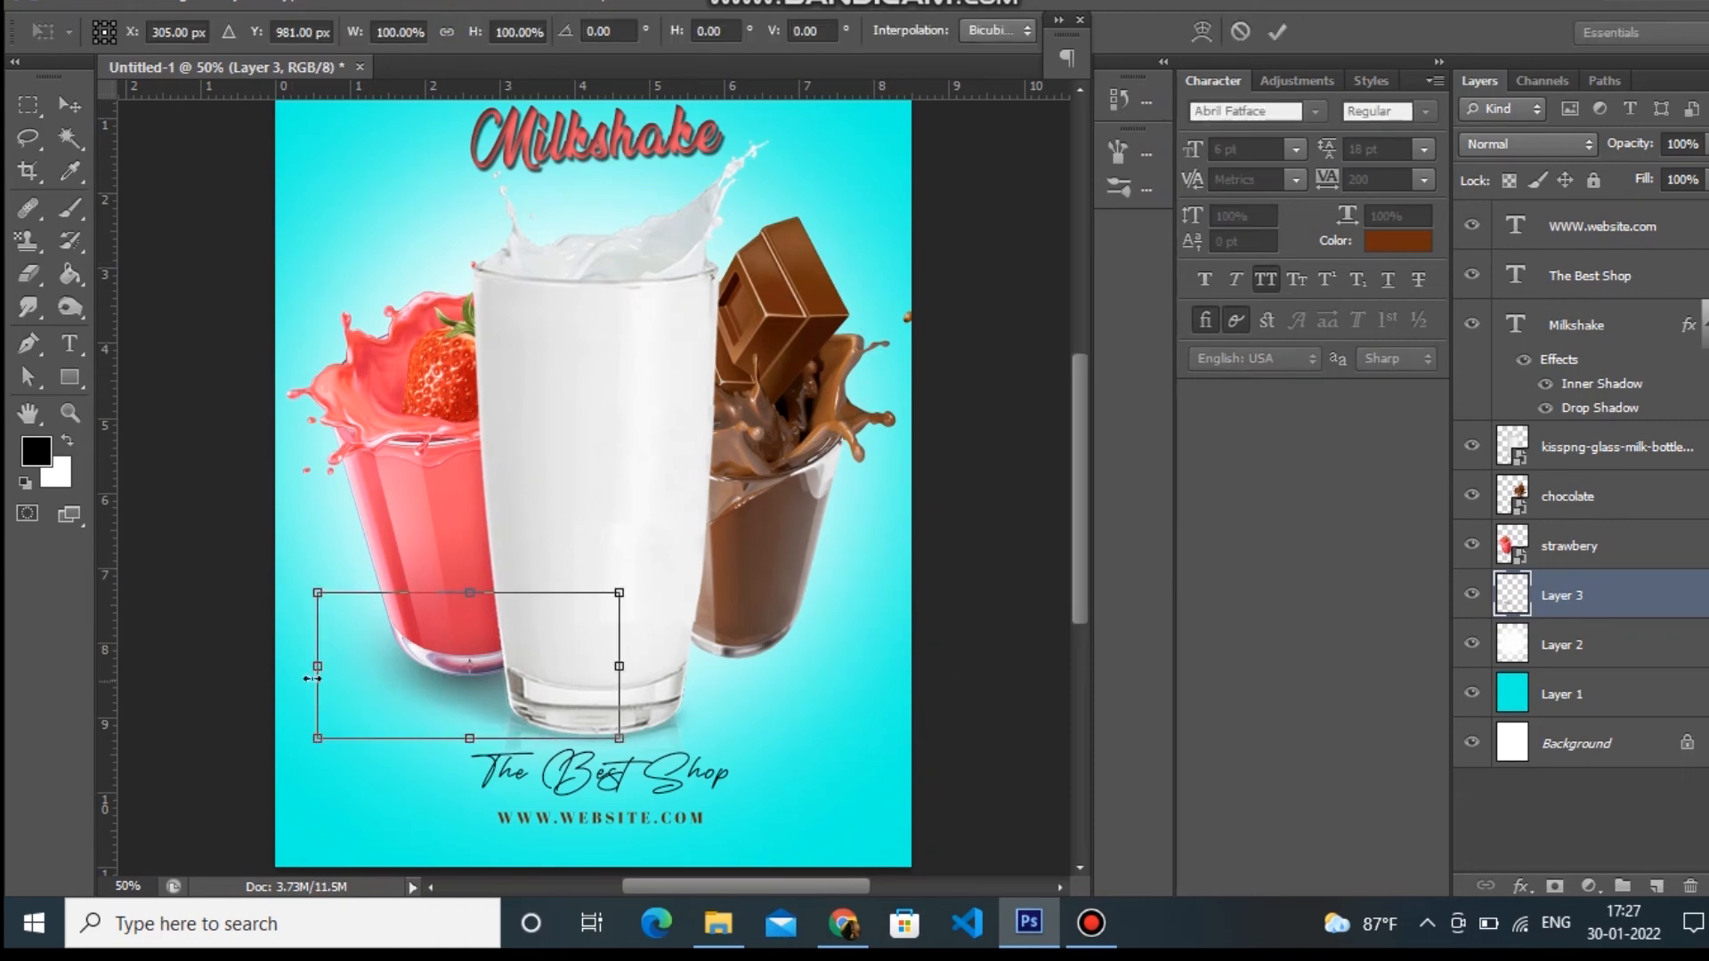
{"action": "left_click_drag", "start_coordinate": [317, 674], "coordinate": [301, 674]}
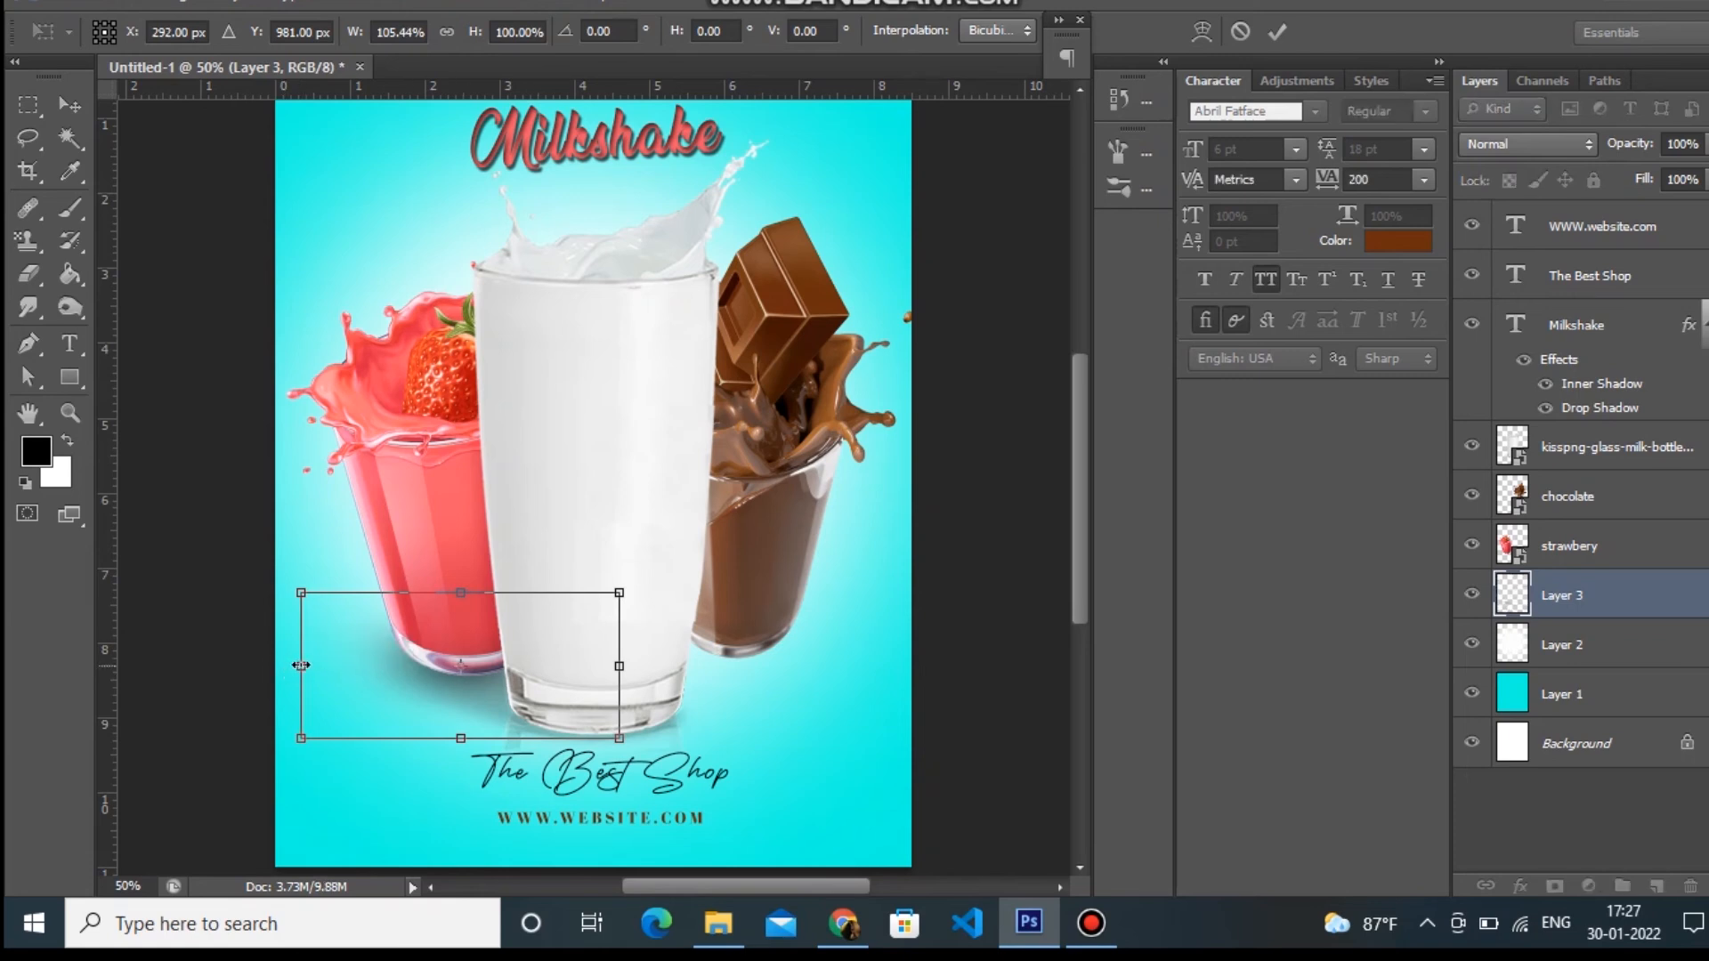
{"action": "left_click_drag", "start_coordinate": [305, 664], "coordinate": [285, 665]}
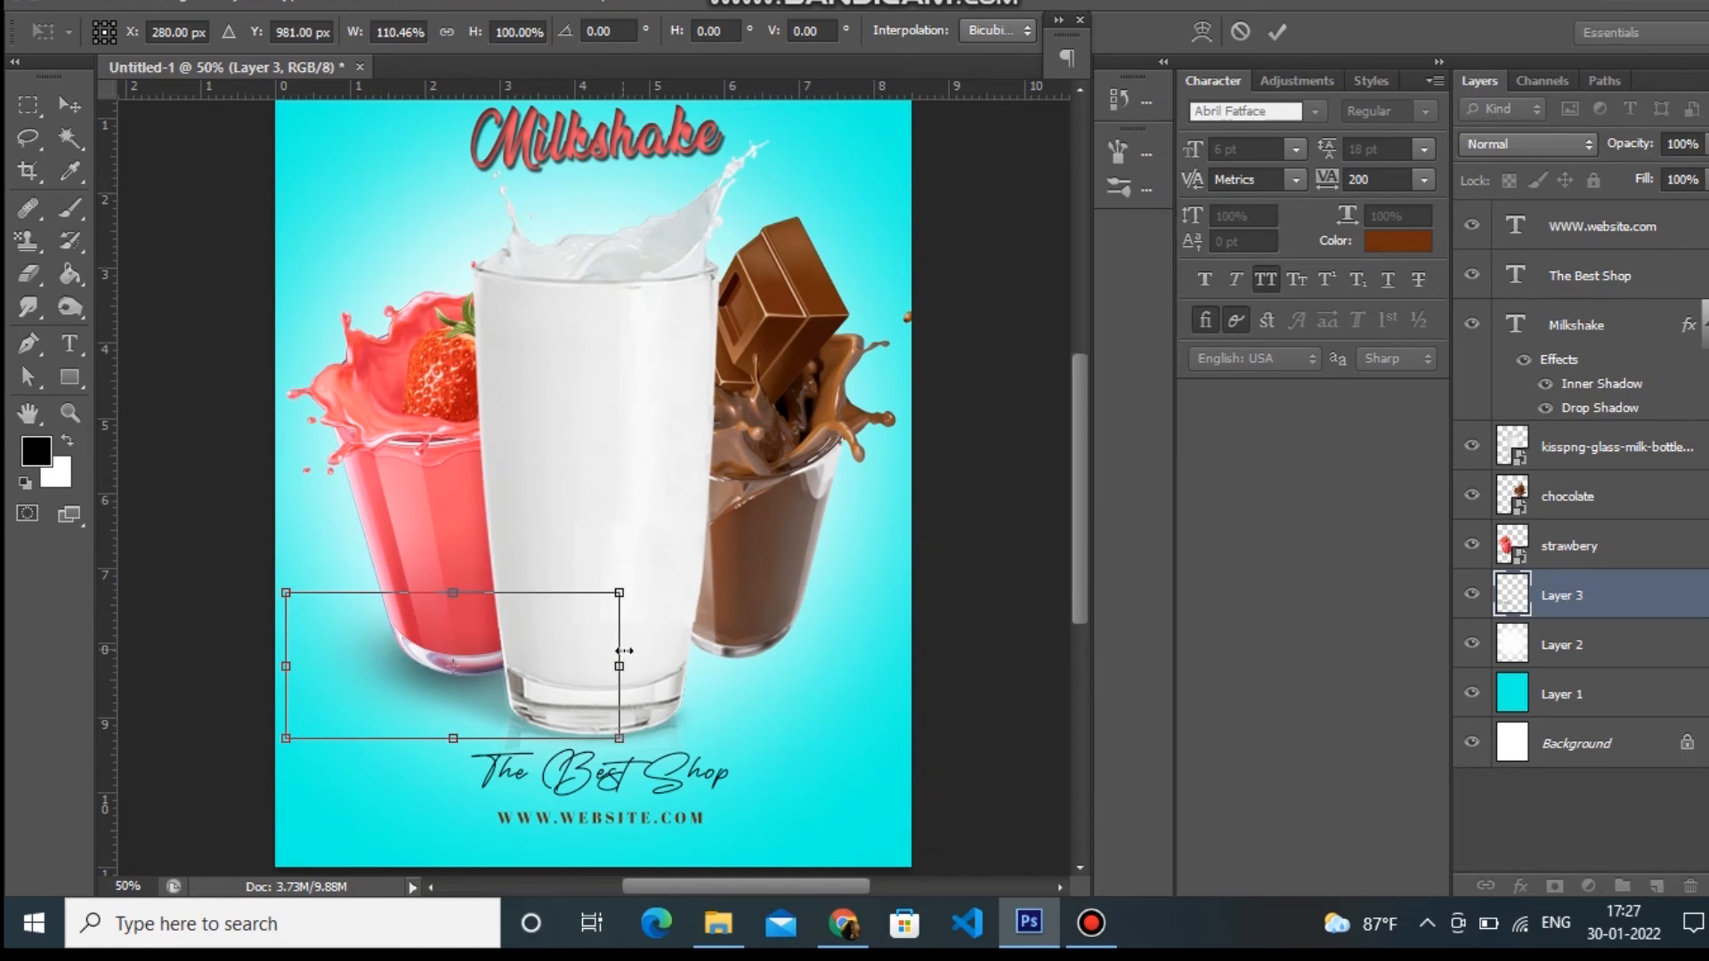
{"action": "left_click_drag", "start_coordinate": [624, 660], "coordinate": [631, 663]}
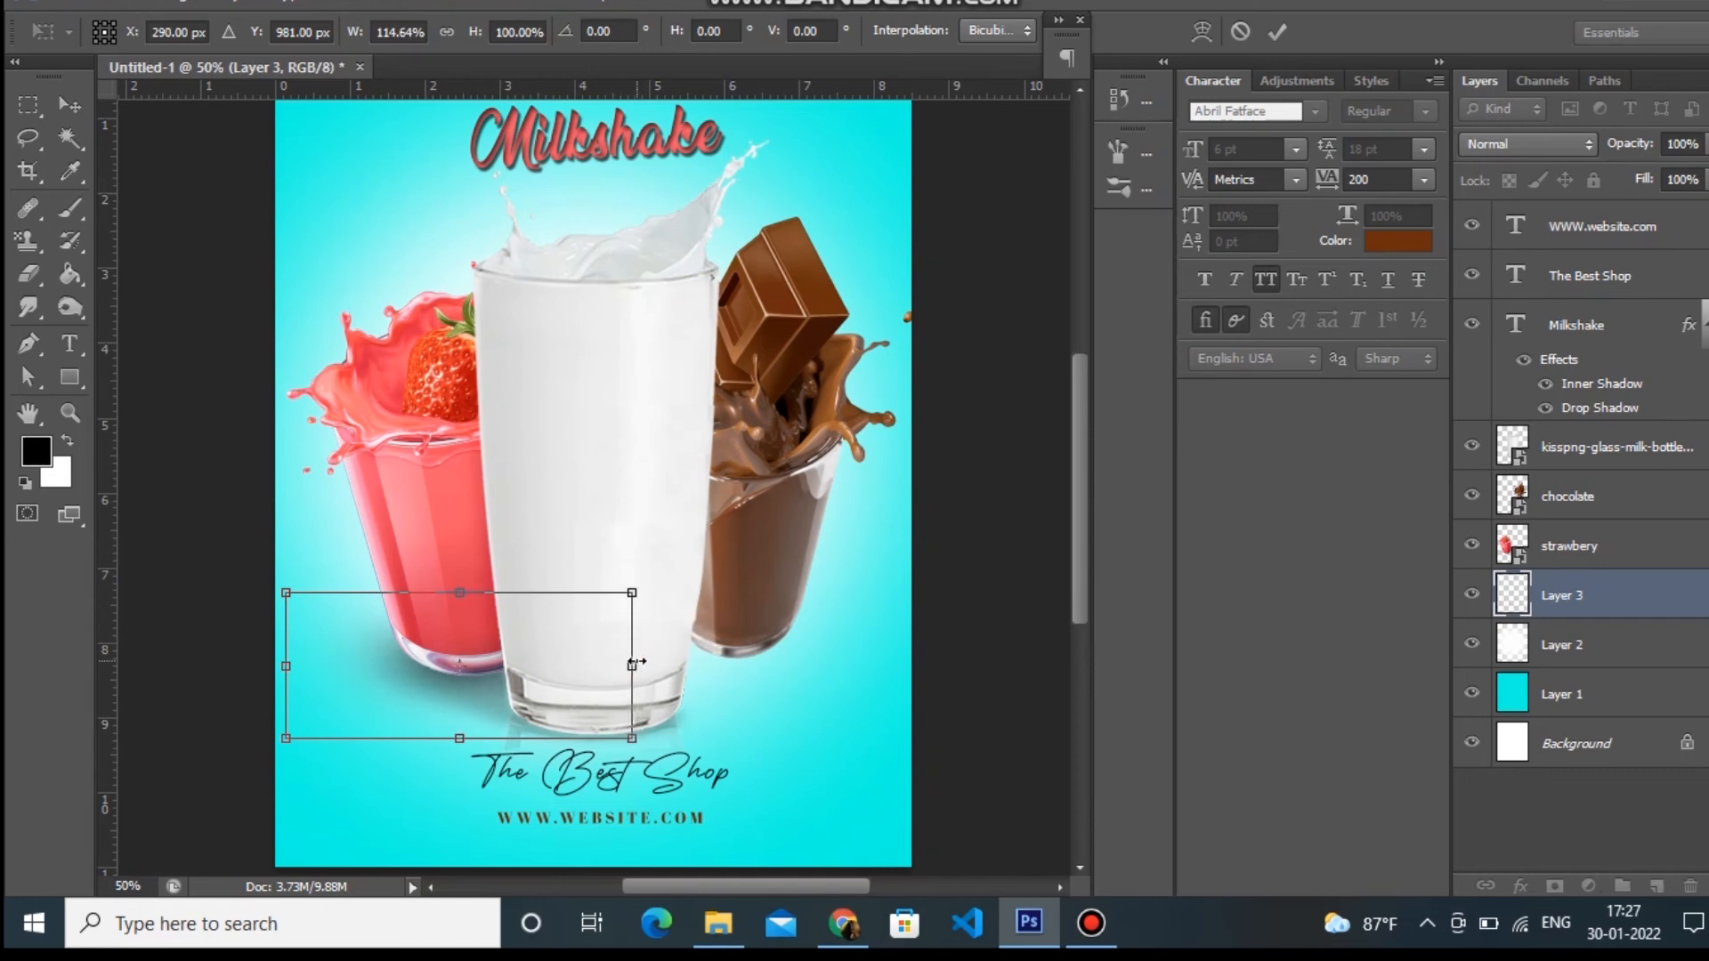
{"action": "right_click", "coordinate": [371, 667]}
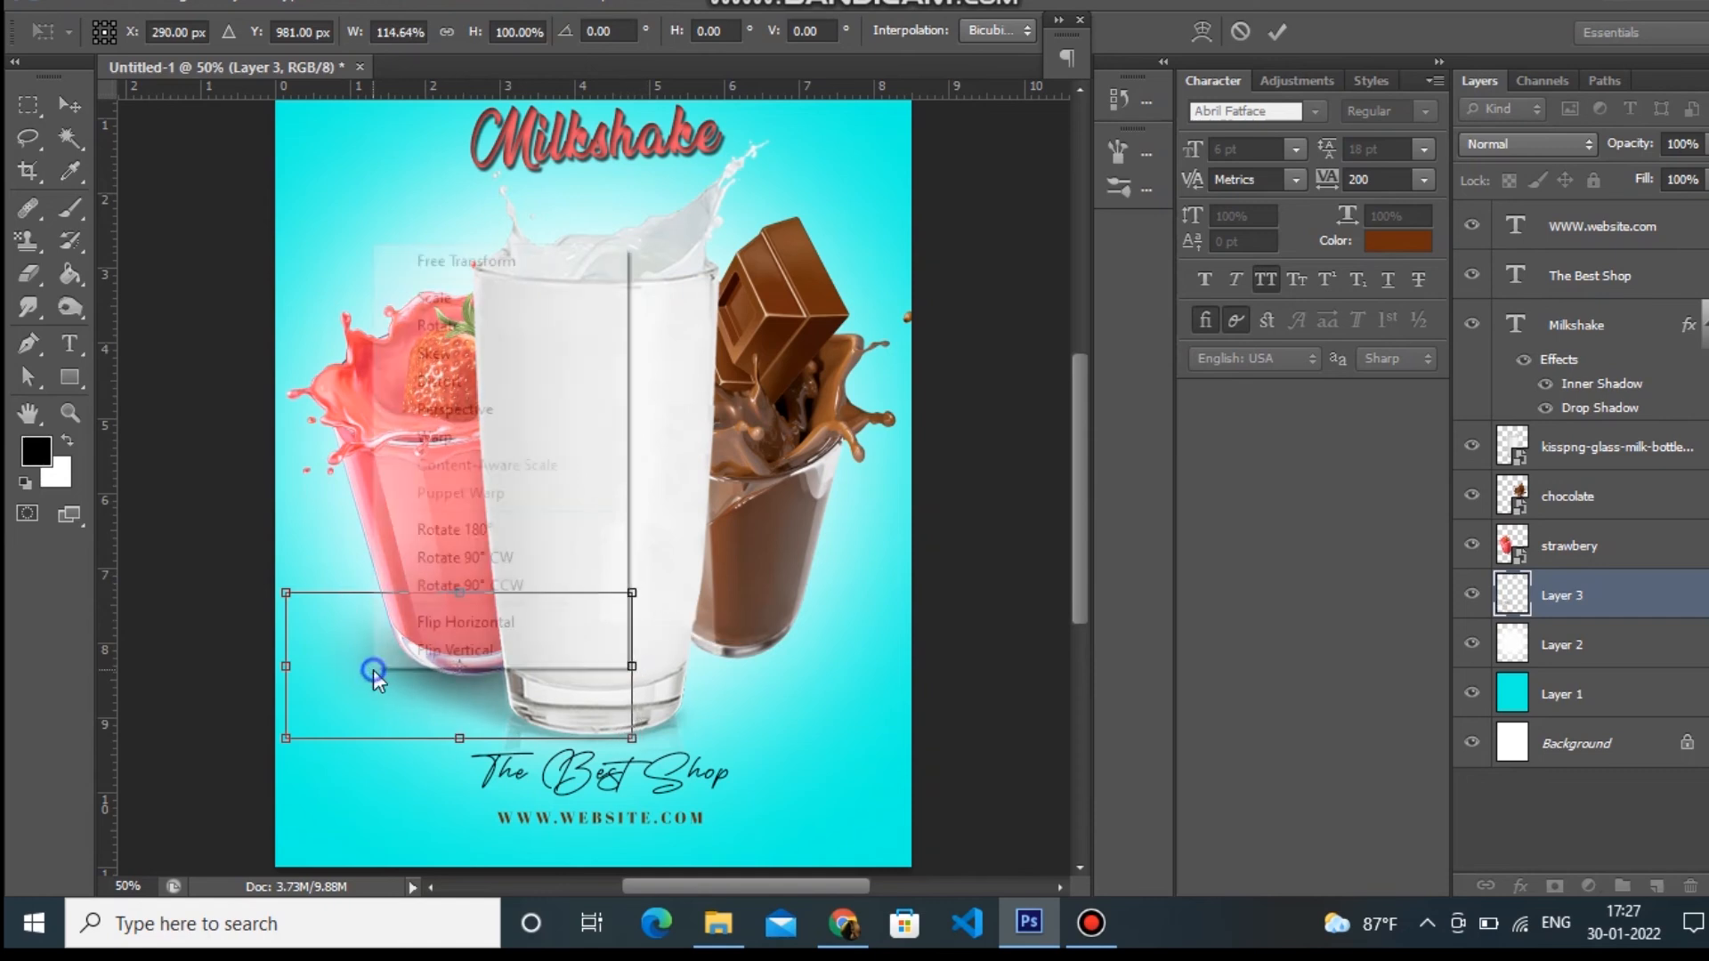
{"action": "left_click", "coordinate": [488, 440]}
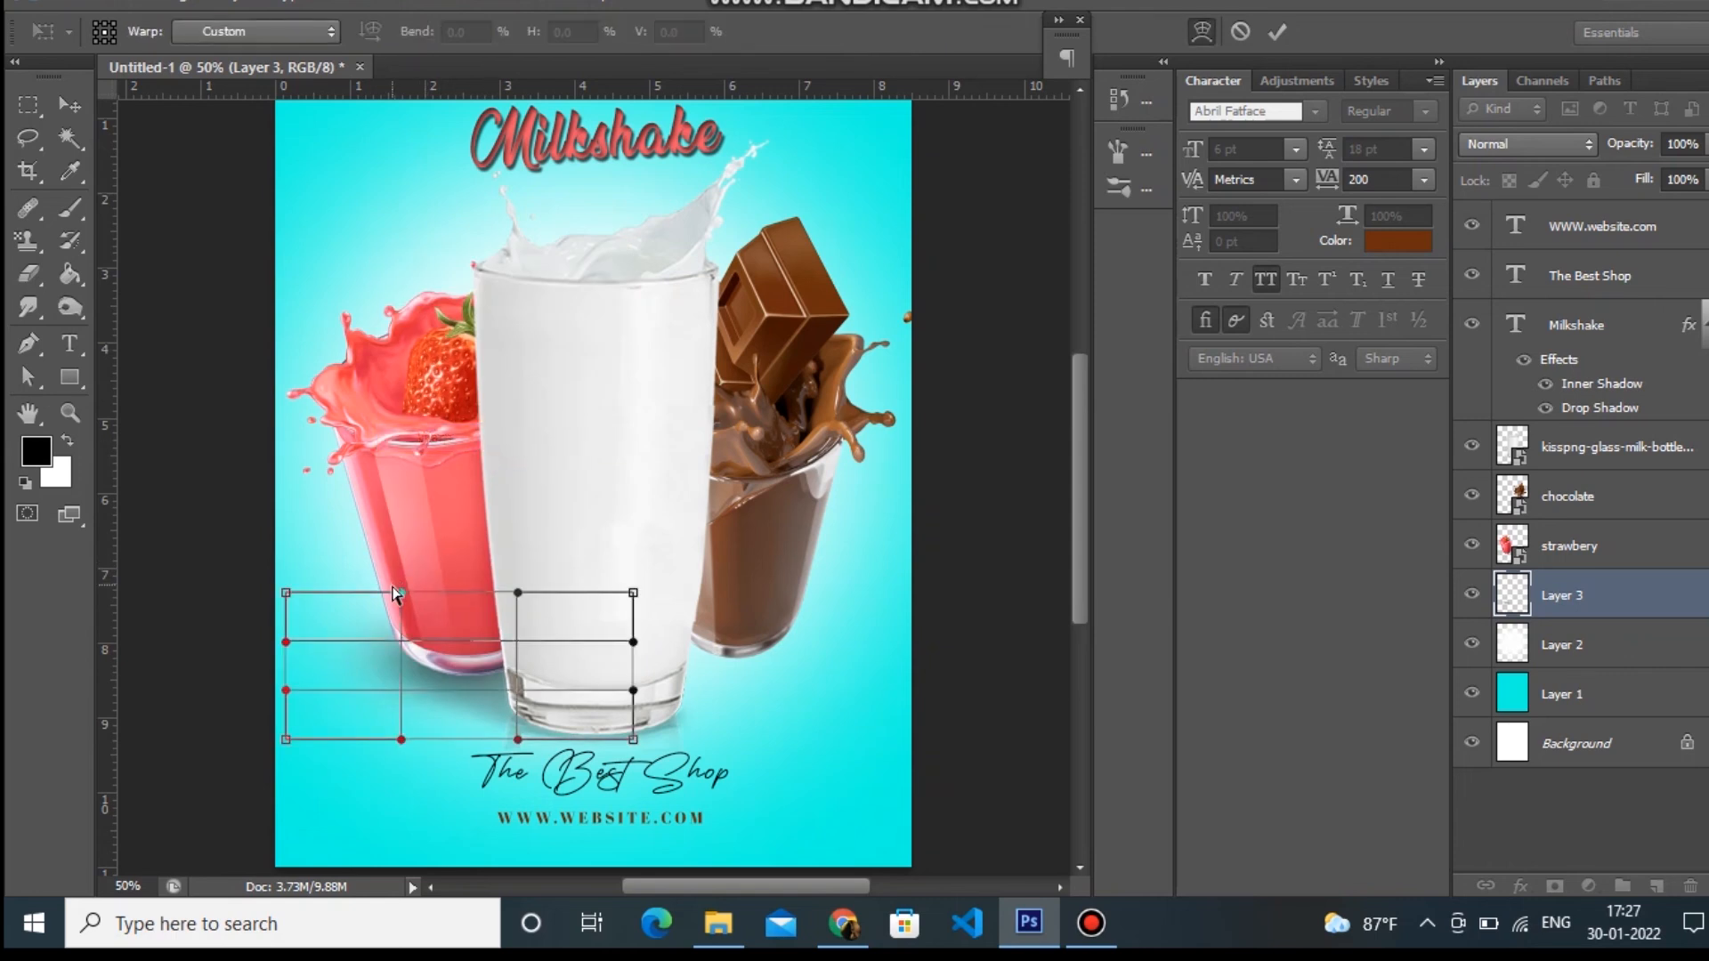
{"action": "left_click_drag", "start_coordinate": [400, 593], "coordinate": [402, 573]}
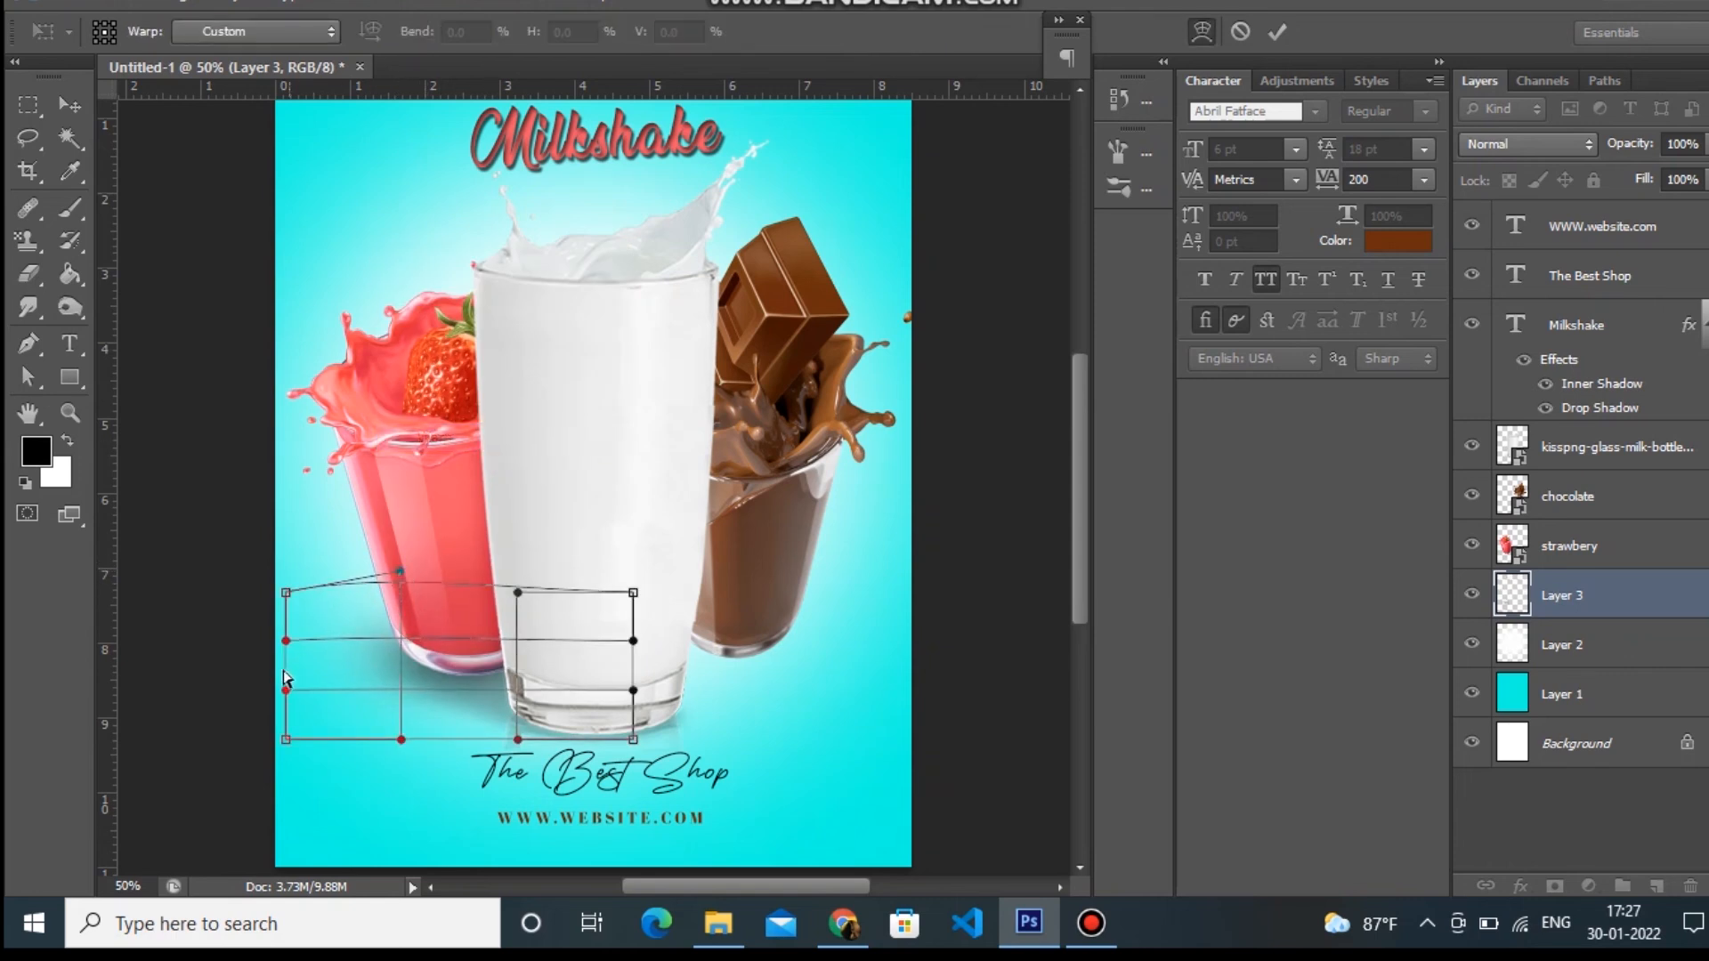
{"action": "left_click_drag", "start_coordinate": [287, 662], "coordinate": [278, 655]}
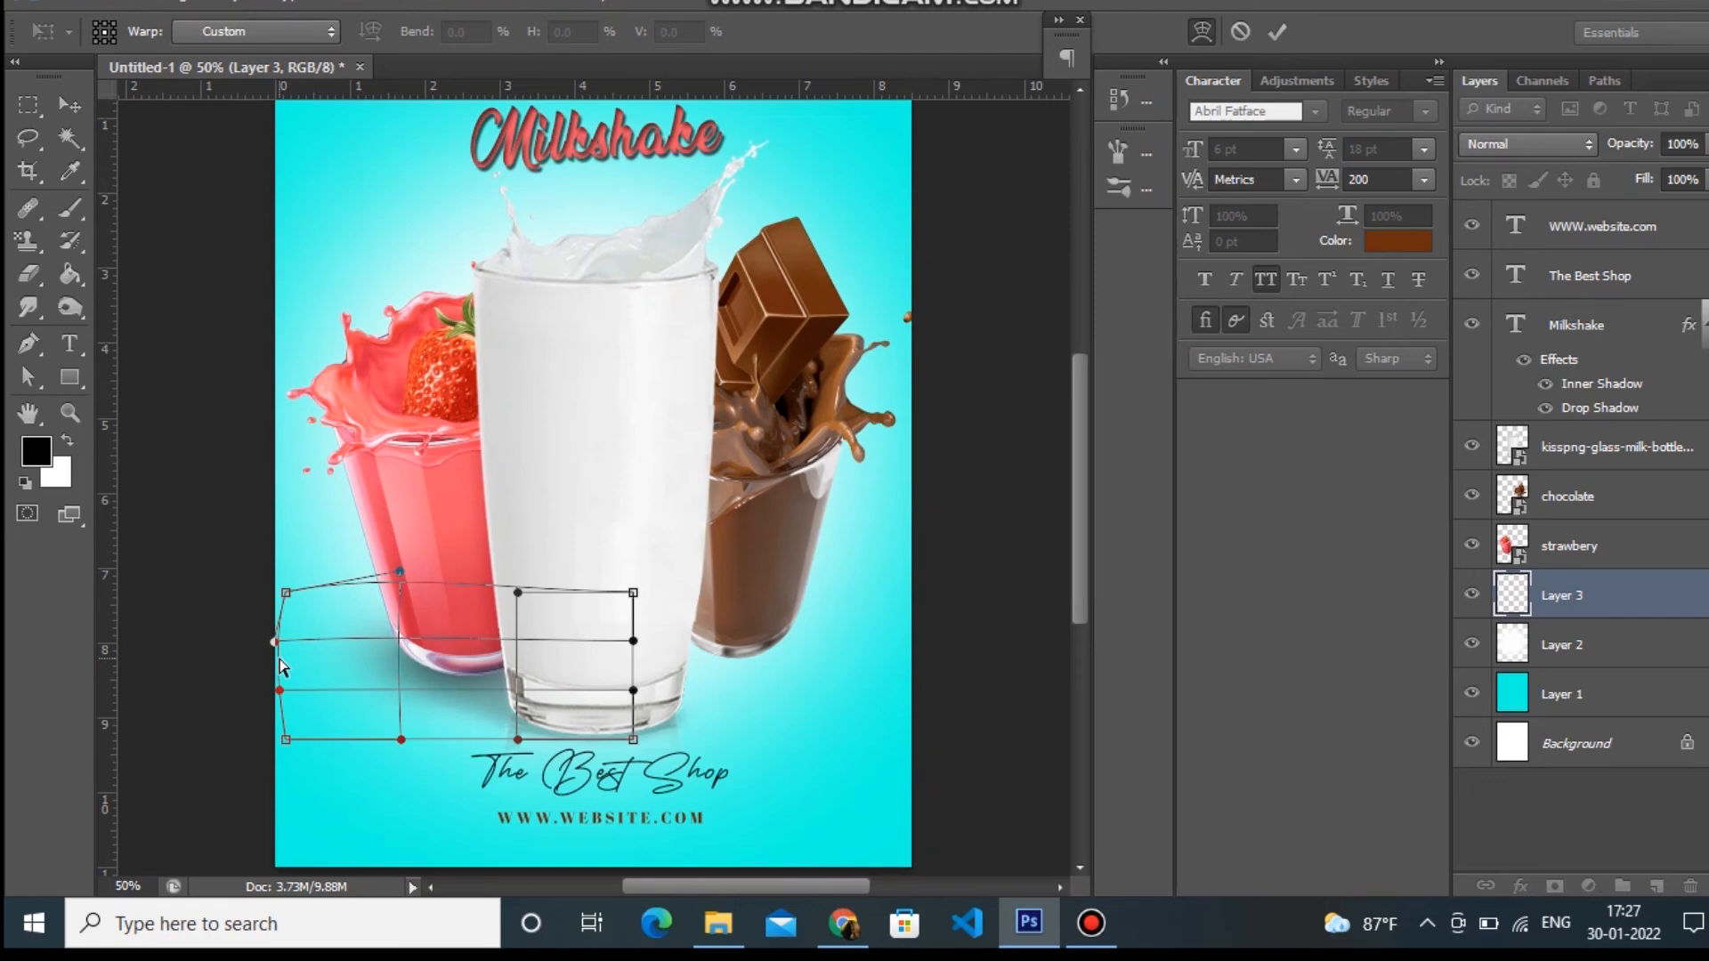
{"action": "key", "text": "Return"}
{"action": "key", "text": "b"}
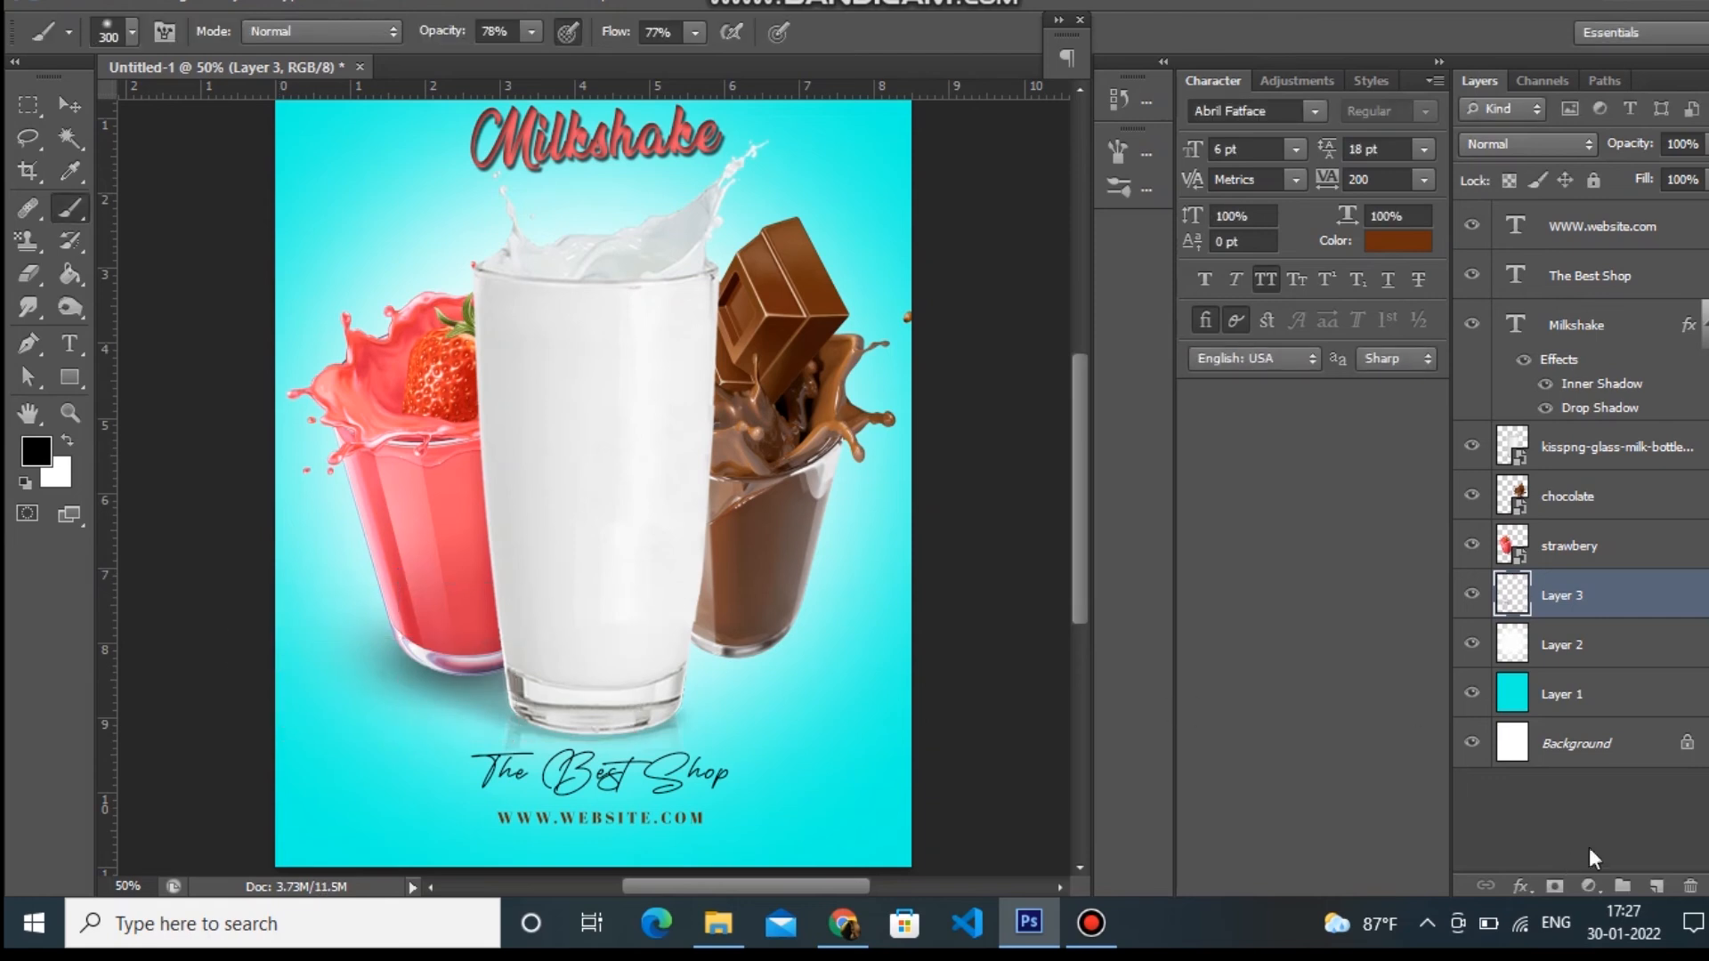
Step: Add a new layer between the strawberry layer and Layer 3, and paint a soft black dab below the chocolate glass
{"action": "left_click", "coordinate": [1661, 869]}
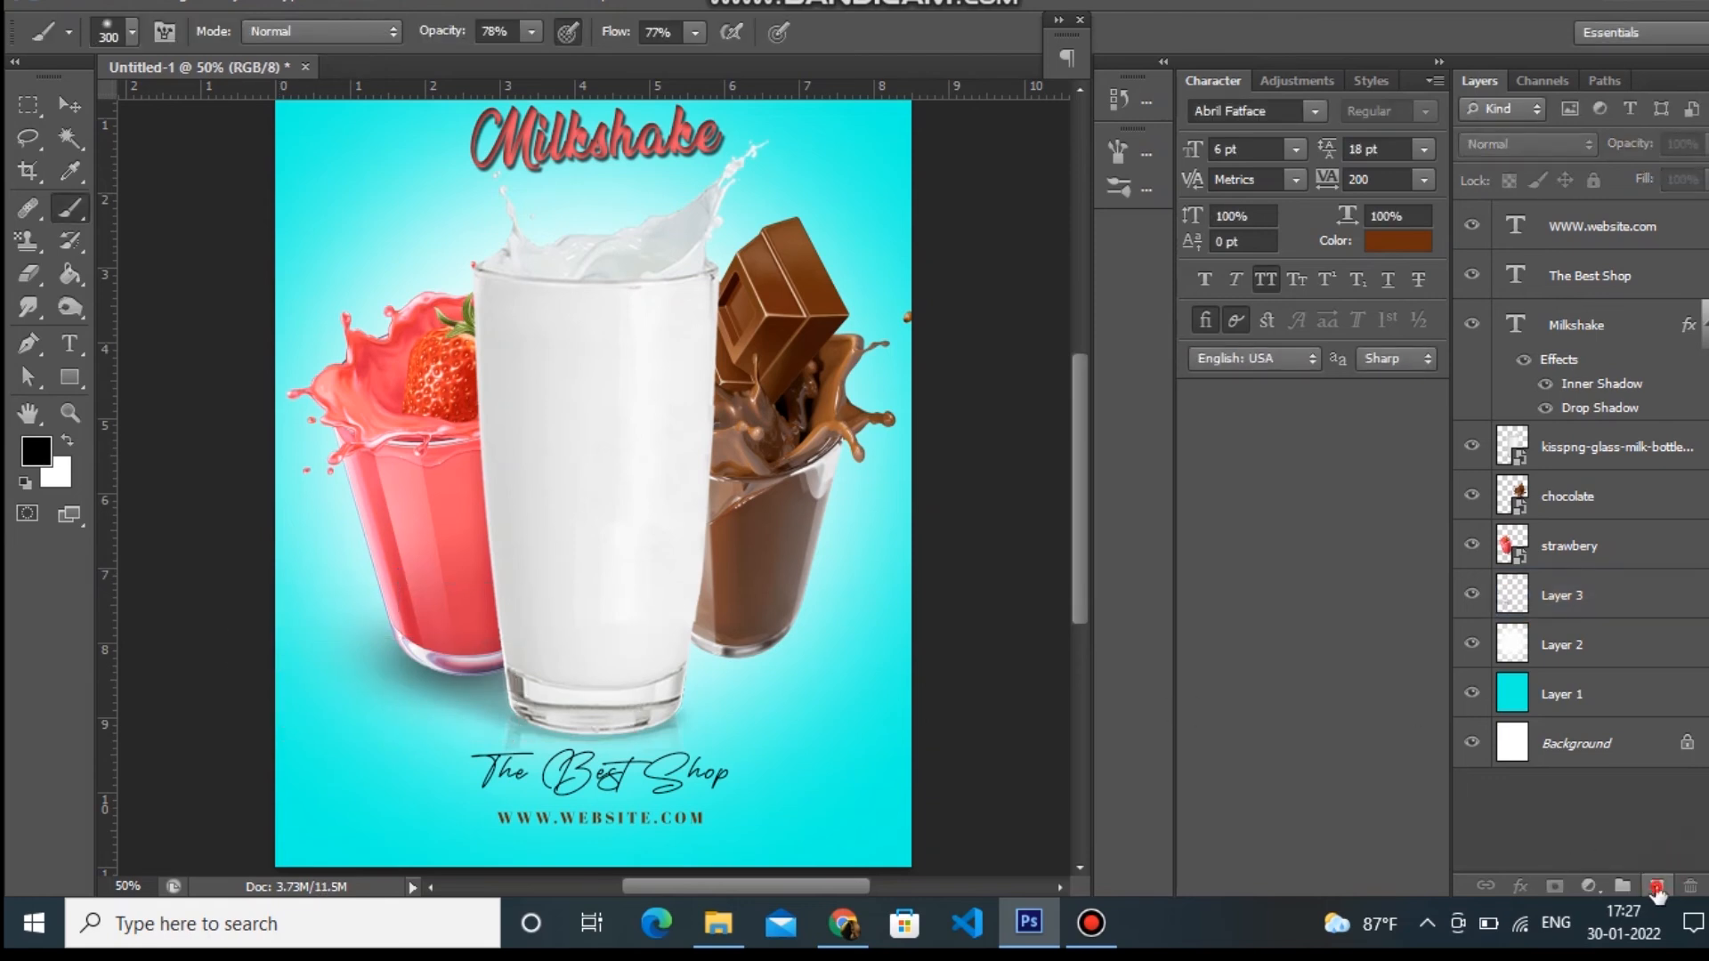
{"action": "left_click", "coordinate": [1656, 886]}
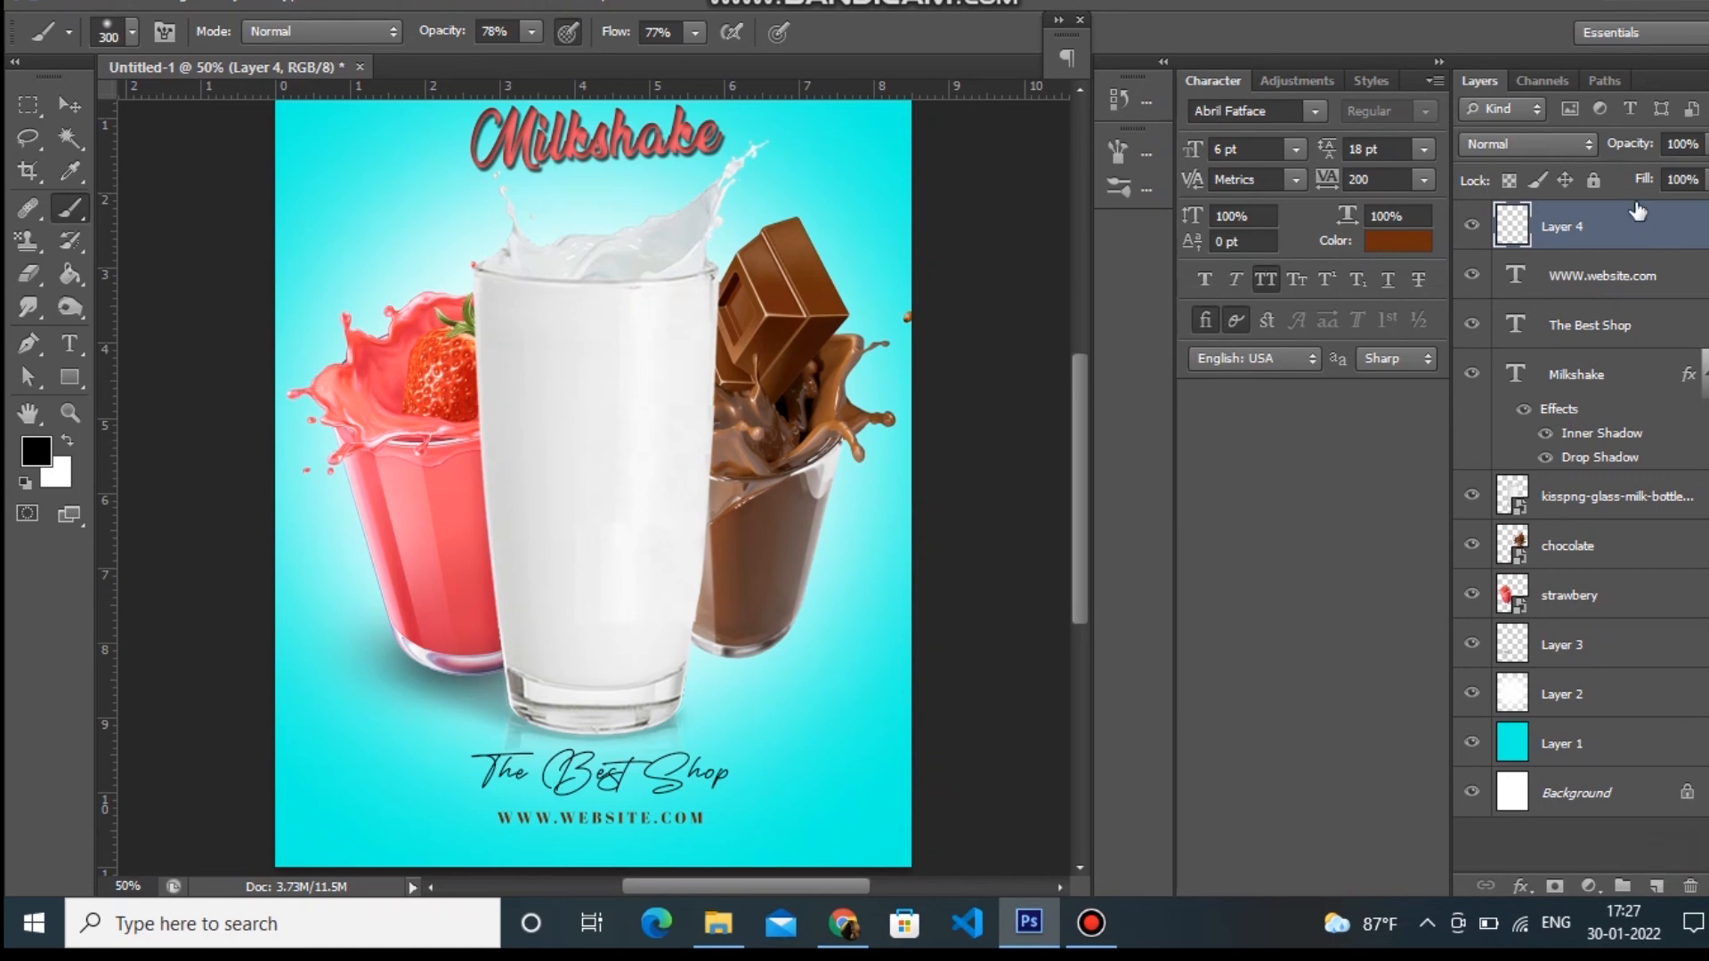
{"action": "left_click_drag", "start_coordinate": [1637, 232], "coordinate": [1632, 637]}
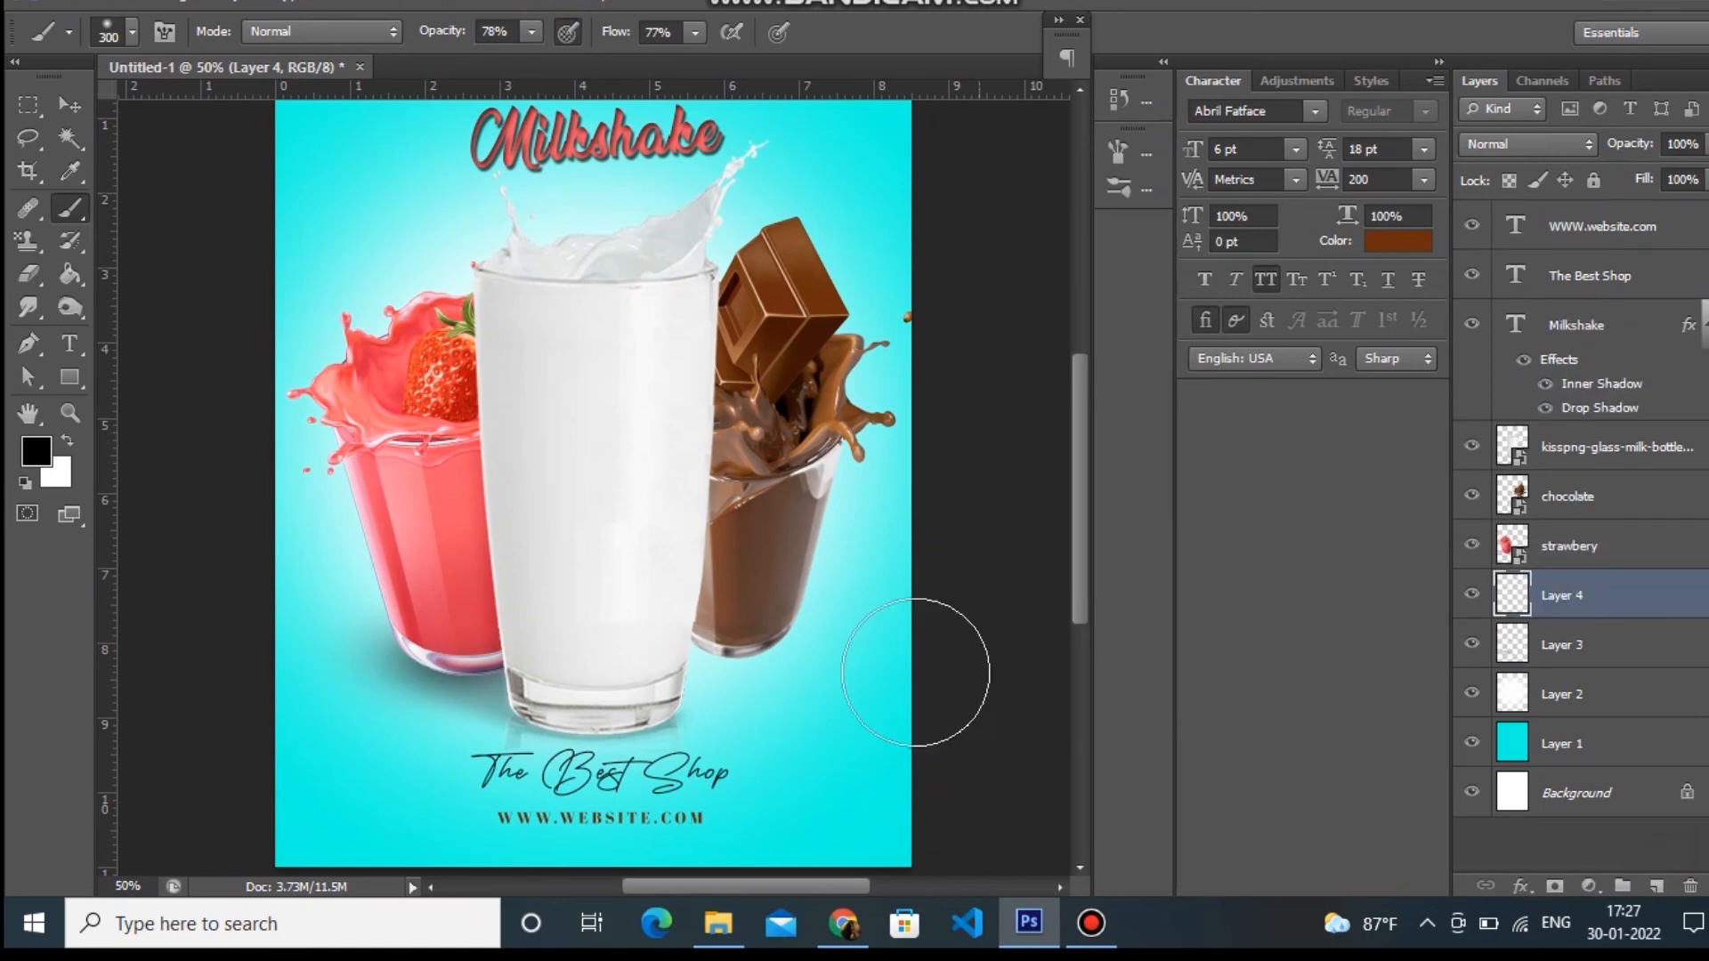
{"action": "left_click", "coordinate": [766, 701]}
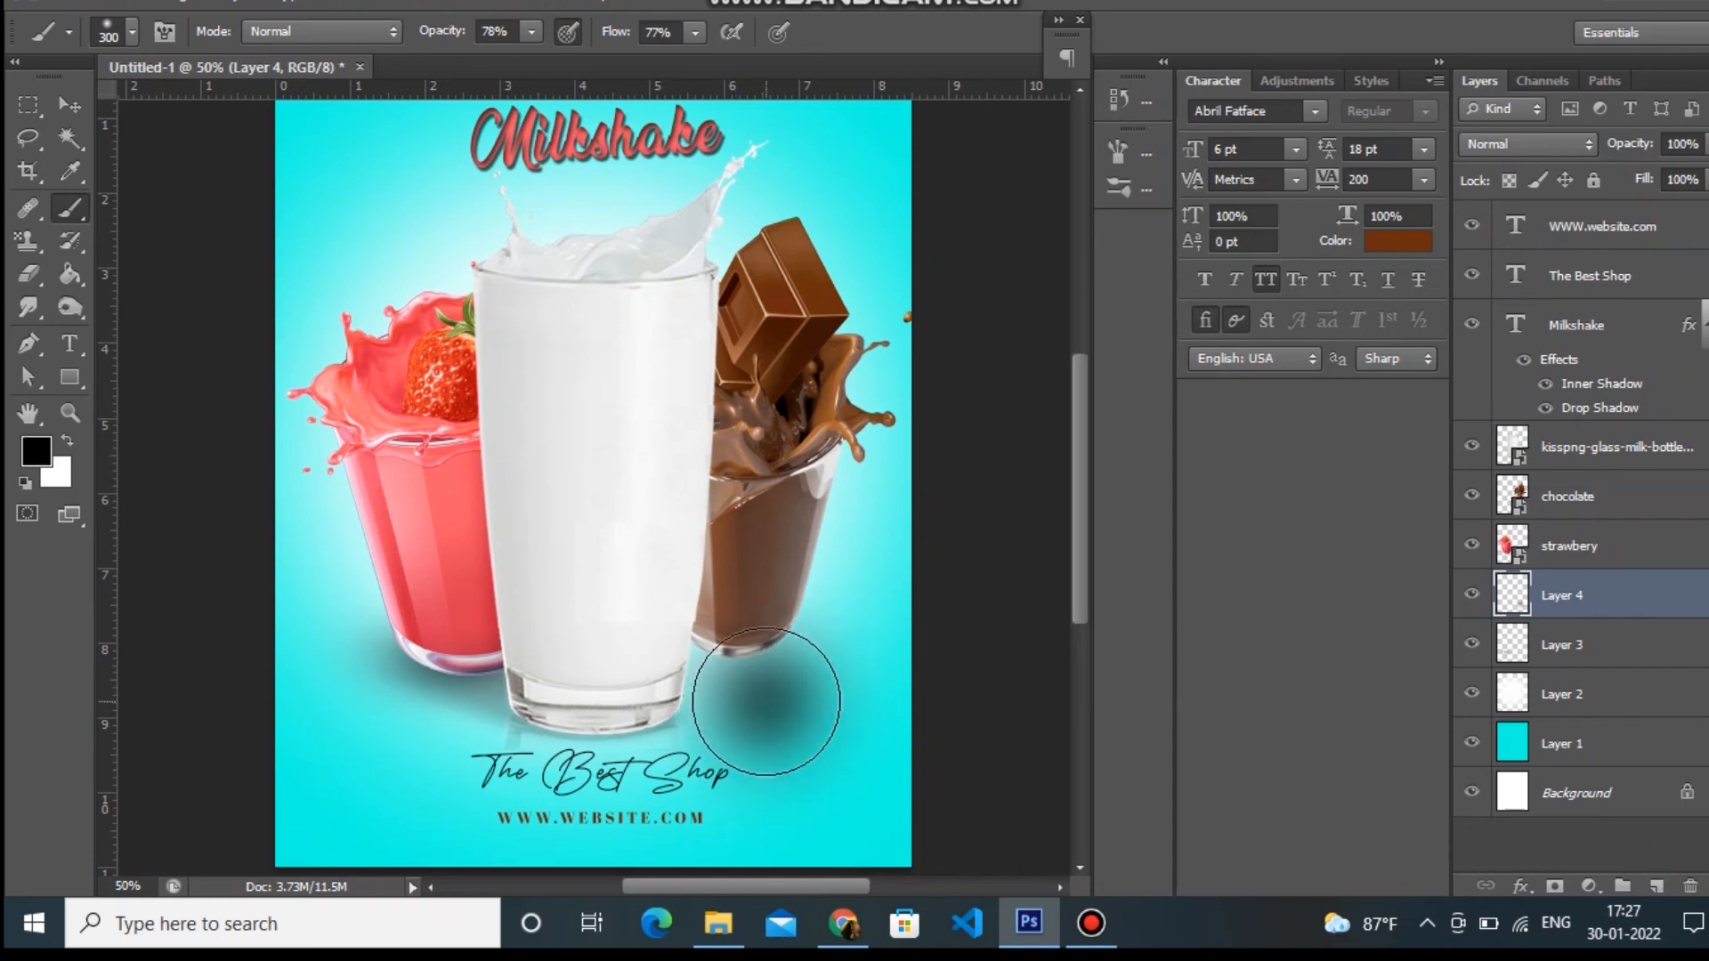
Step: Flatten the new dab to about 34% height, place it under the chocolate glass's base and rotate it about 2.5°
{"action": "key", "text": "ctrl+t"}
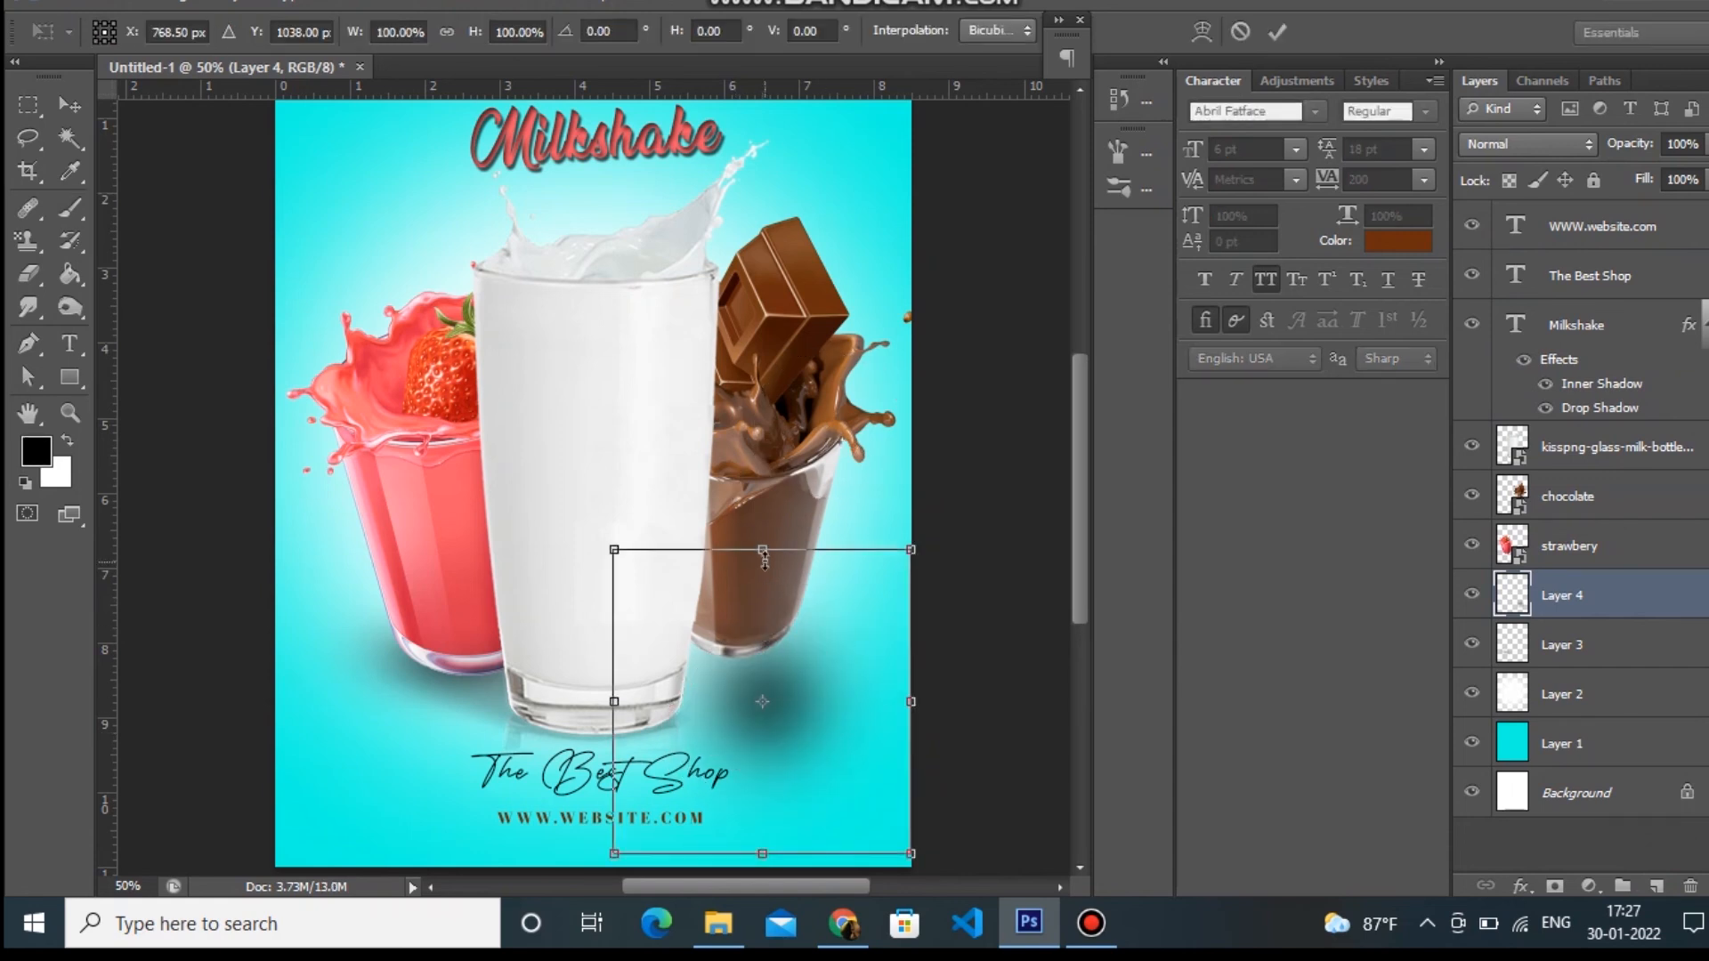
{"action": "left_click_drag", "start_coordinate": [764, 559], "coordinate": [775, 748]}
{"action": "left_click_drag", "start_coordinate": [805, 828], "coordinate": [776, 684]}
{"action": "mouse_move", "coordinate": [904, 674]}
{"action": "left_mouse_down"}
{"action": "mouse_move", "coordinate": [942, 649]}
{"action": "mouse_move", "coordinate": [904, 679]}
{"action": "left_mouse_up"}
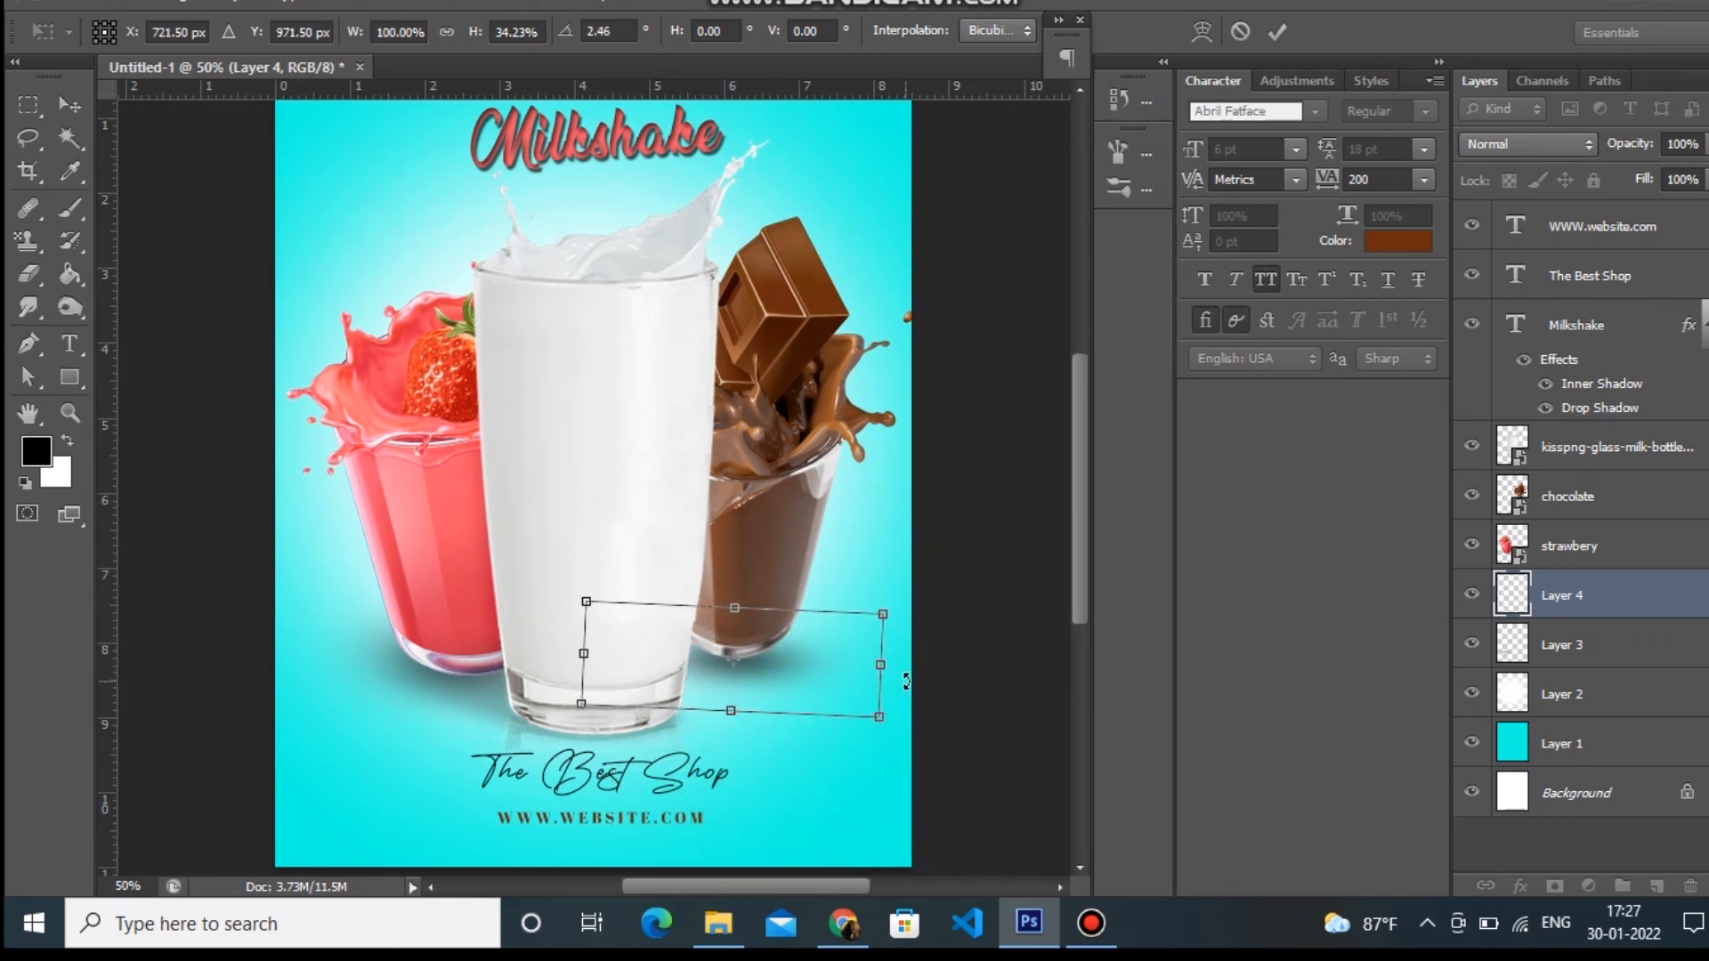
Step: Warp the chocolate glass's shadow so its outer upper corner curves upward
{"action": "right_click", "coordinate": [802, 673]}
{"action": "left_click", "coordinate": [883, 430]}
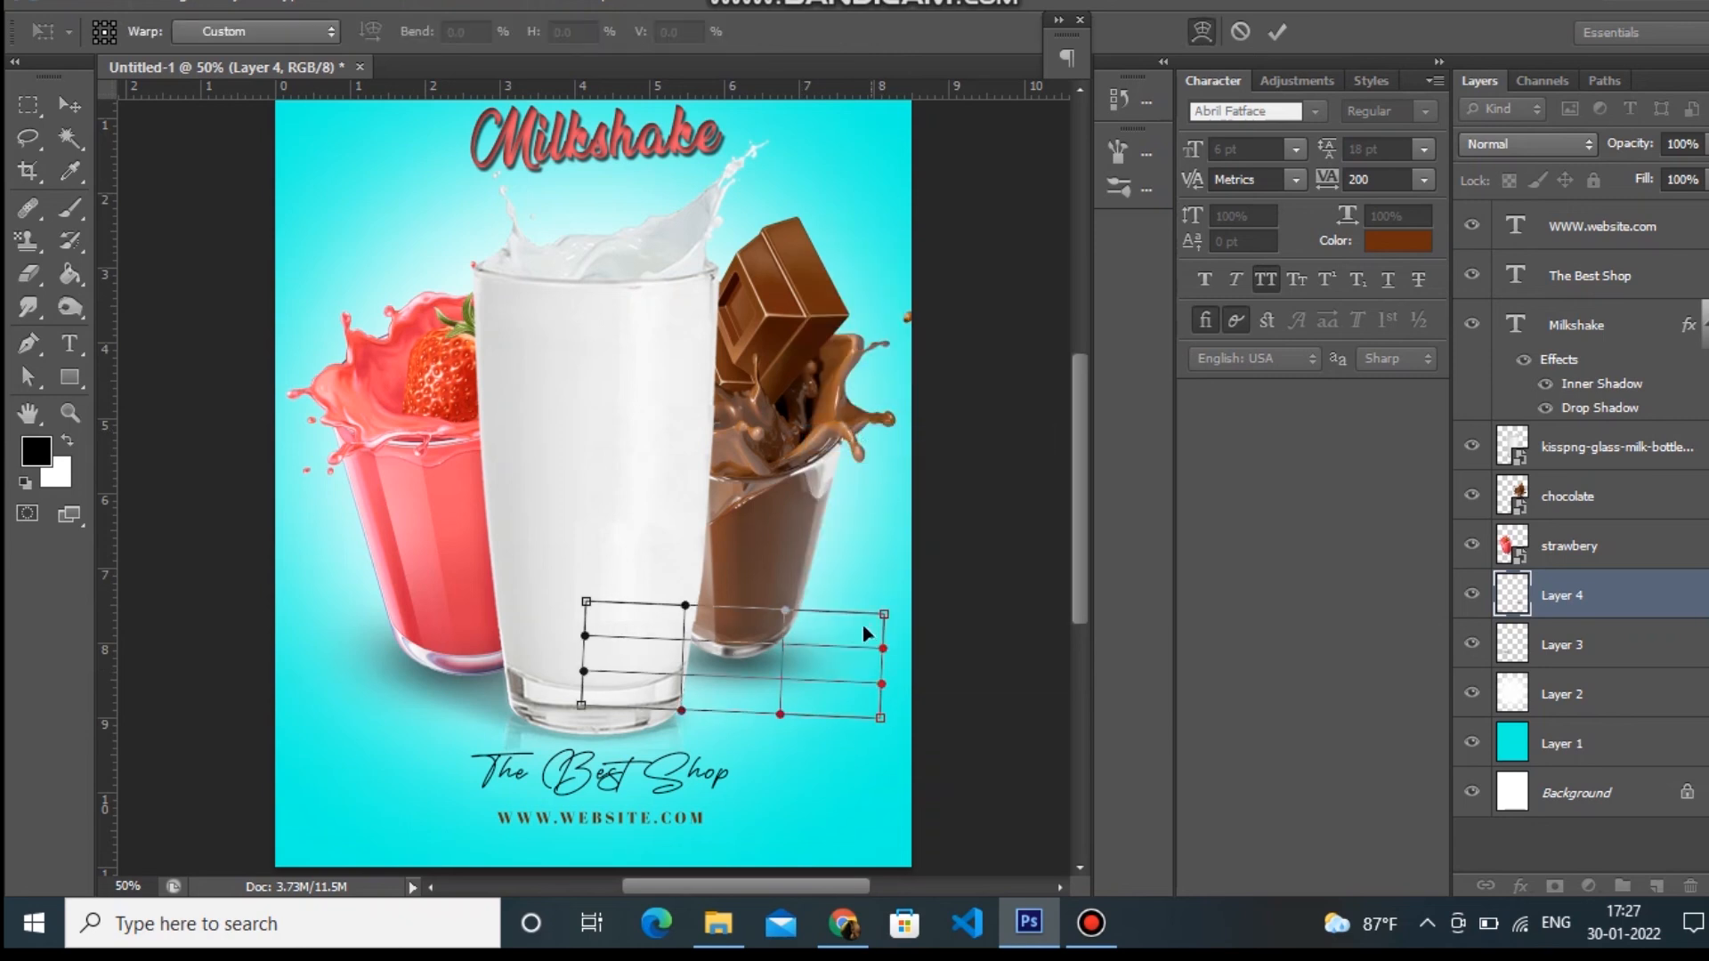
{"action": "left_click", "coordinate": [886, 610]}
{"action": "left_click_drag", "start_coordinate": [882, 616], "coordinate": [869, 560]}
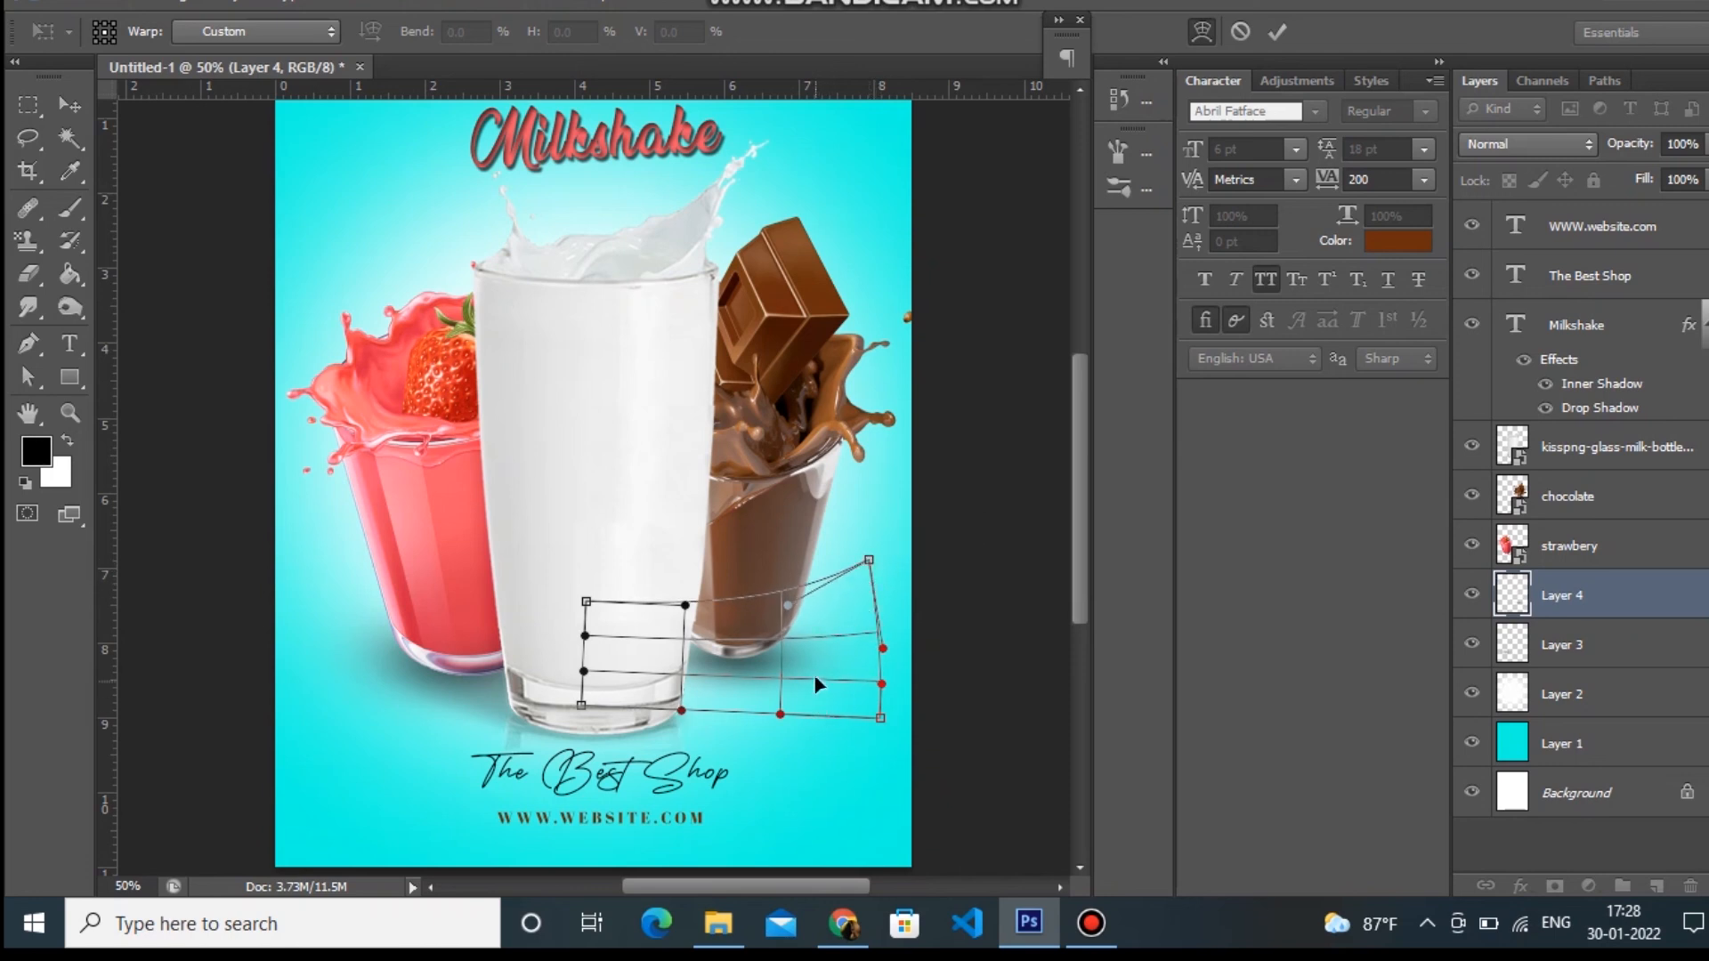
{"action": "key", "text": "Return"}
{"action": "key", "text": "b"}
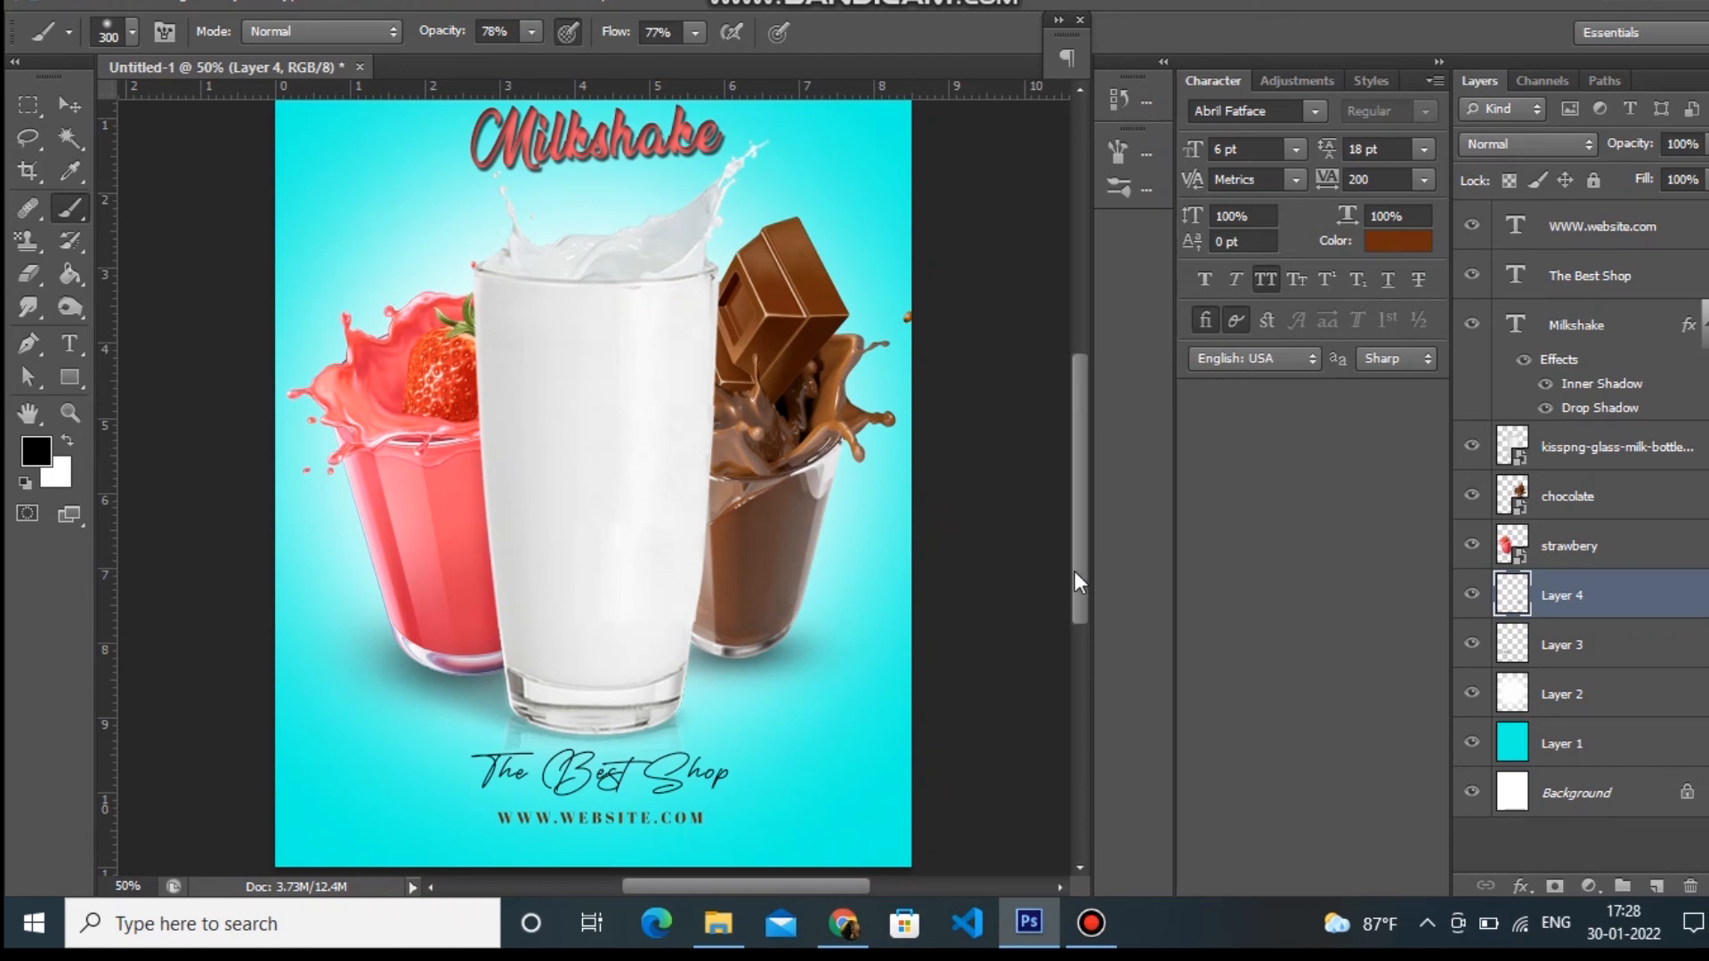
Step: Reduce the drop shadow distance on the Milkshake title to 2 px
{"action": "mouse_move", "coordinate": [1074, 574]}
{"action": "left_mouse_down"}
{"action": "mouse_move", "coordinate": [1075, 642]}
{"action": "mouse_move", "coordinate": [1075, 552]}
{"action": "mouse_move", "coordinate": [1073, 571]}
{"action": "left_mouse_up"}
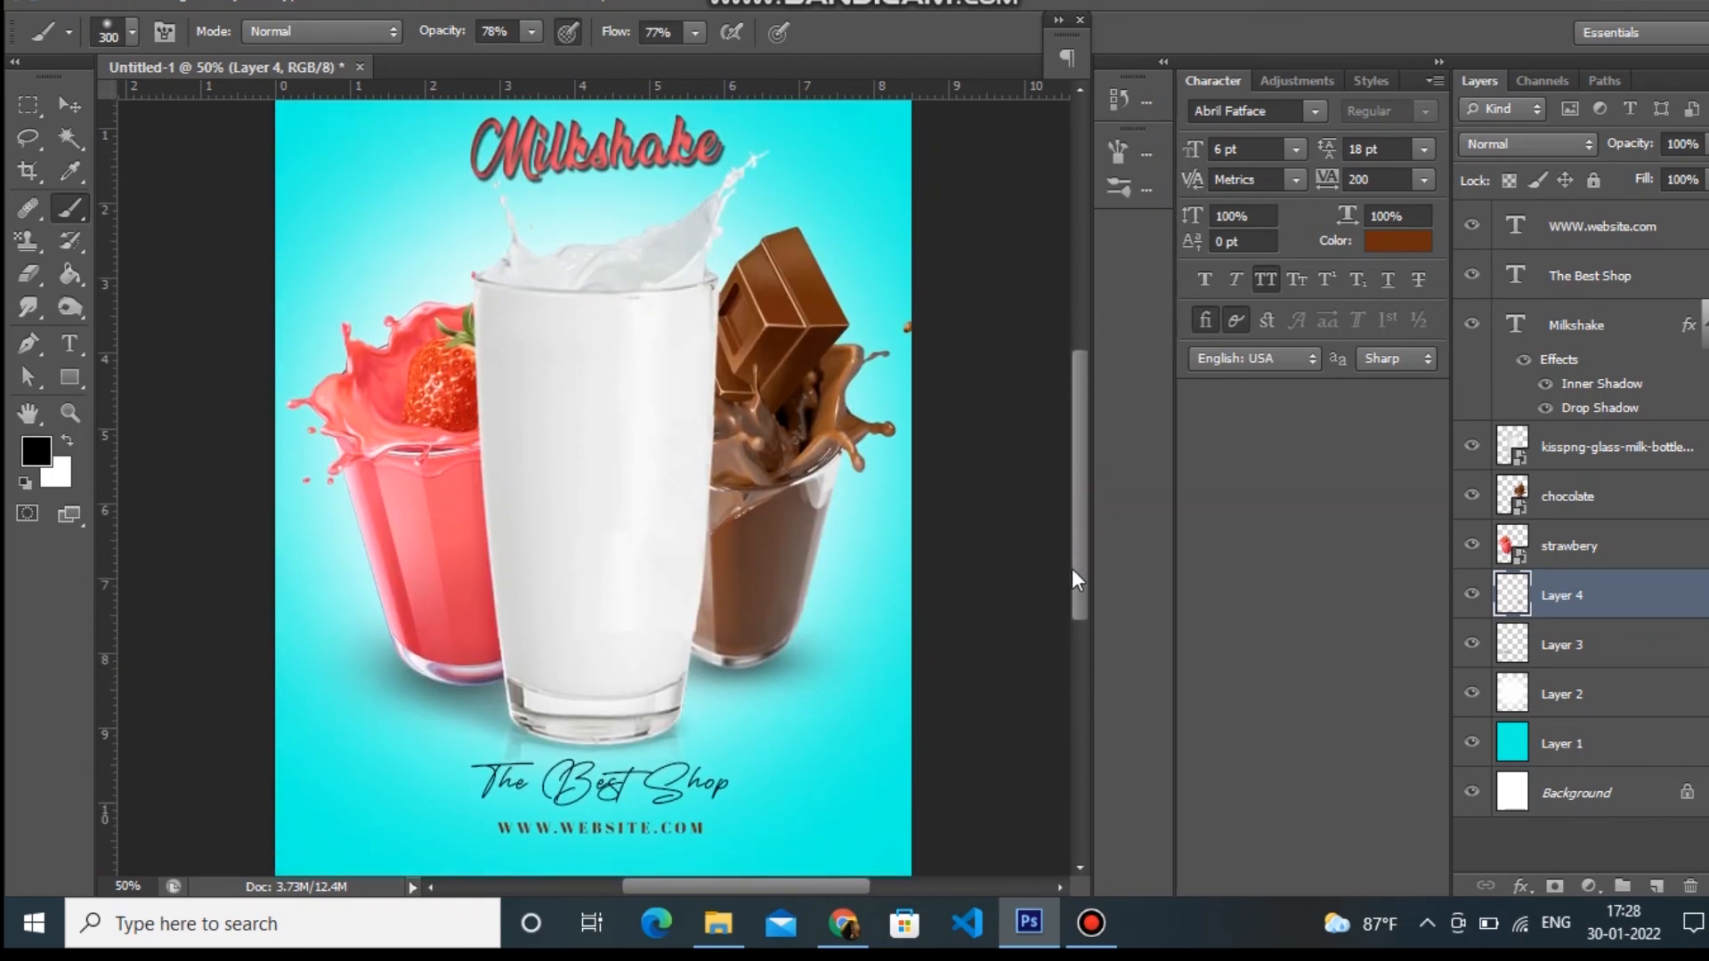
{"action": "key", "text": "ctrl+minus"}
{"action": "key", "text": "ctrl+plus"}
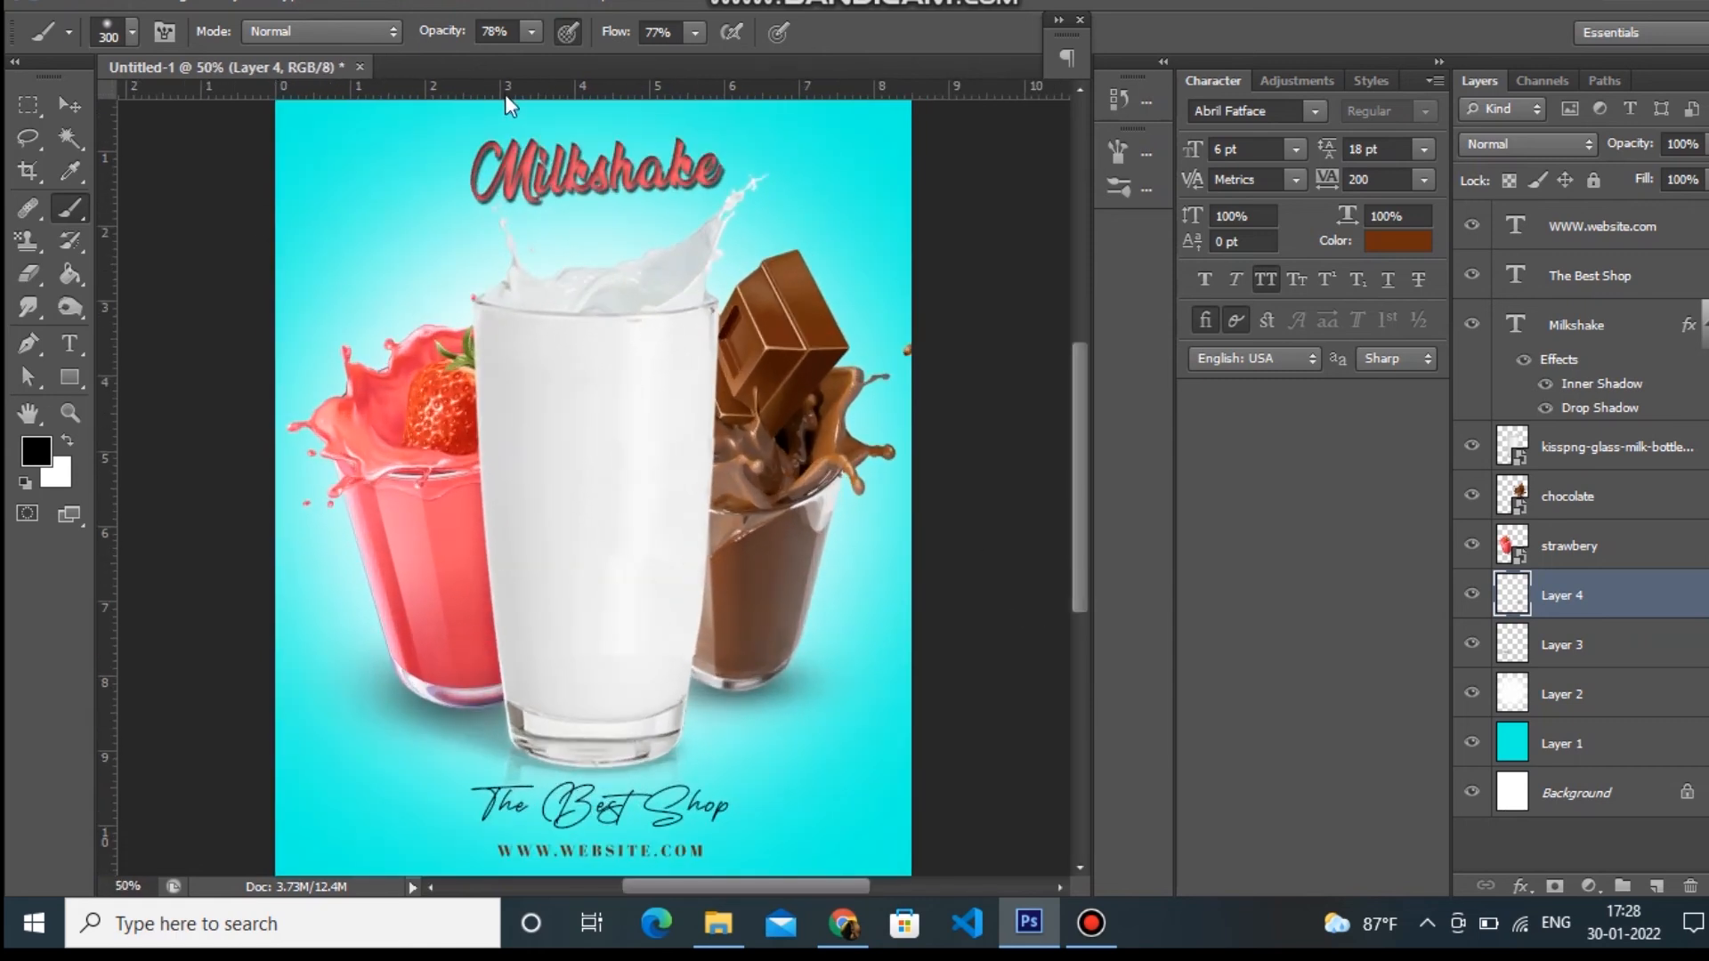
{"action": "left_click", "coordinate": [80, 110]}
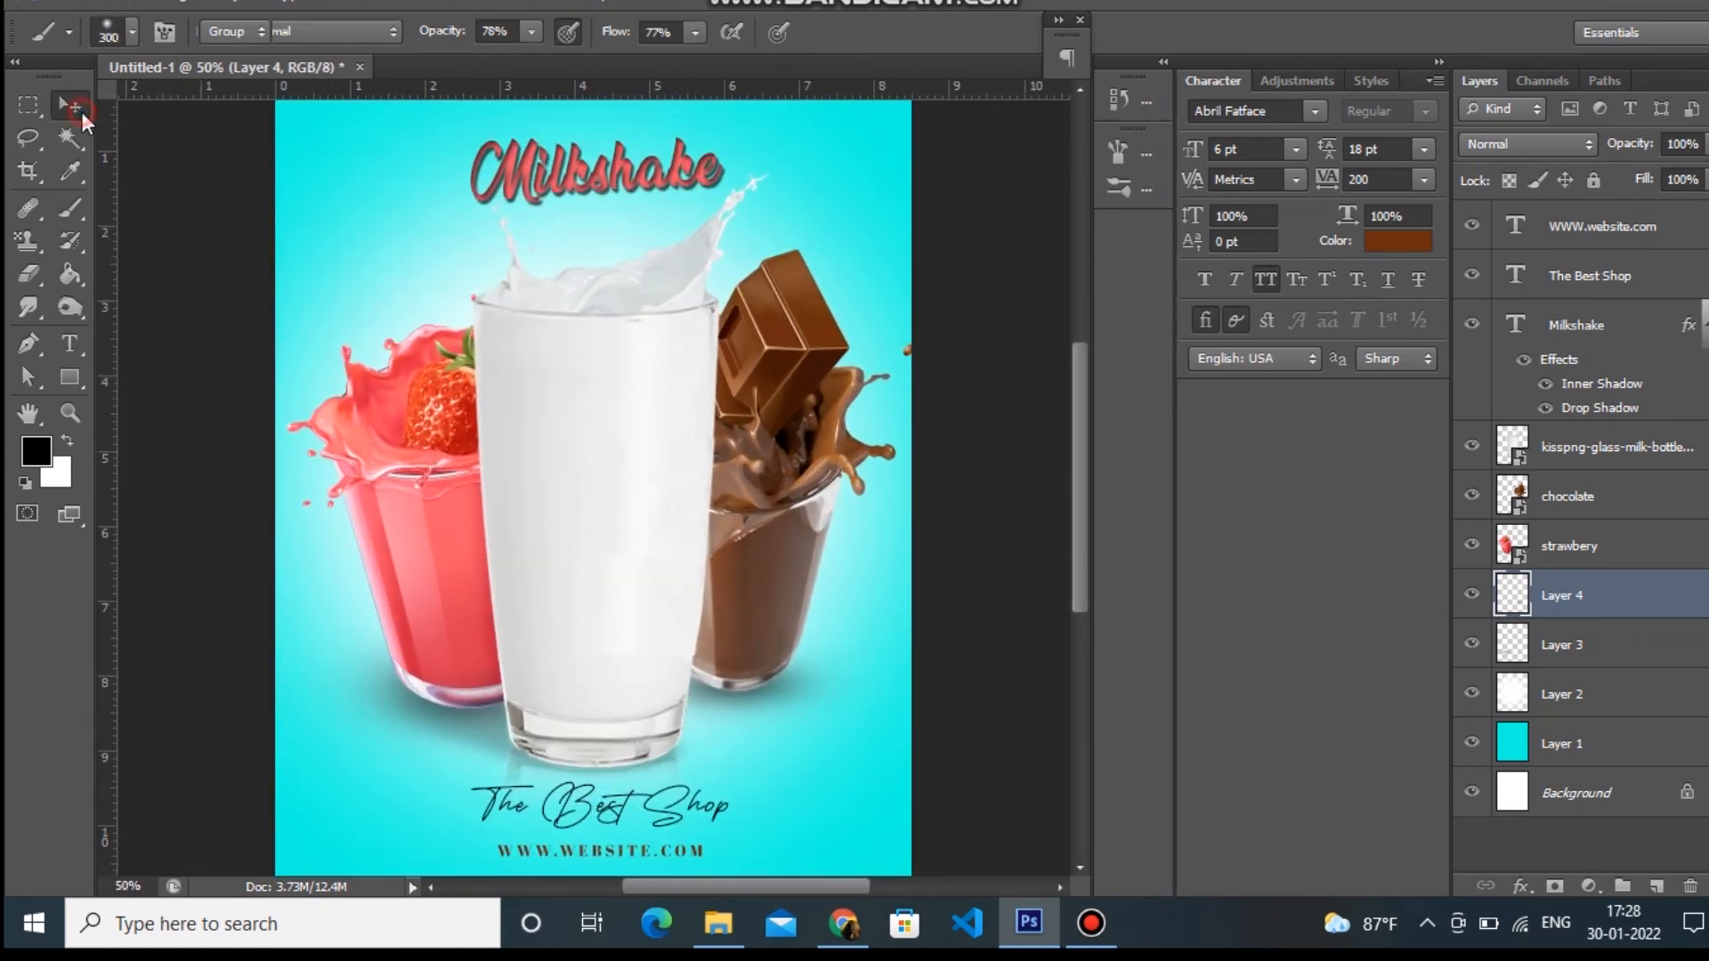
{"action": "right_click", "coordinate": [583, 187]}
{"action": "left_click", "coordinate": [625, 204]}
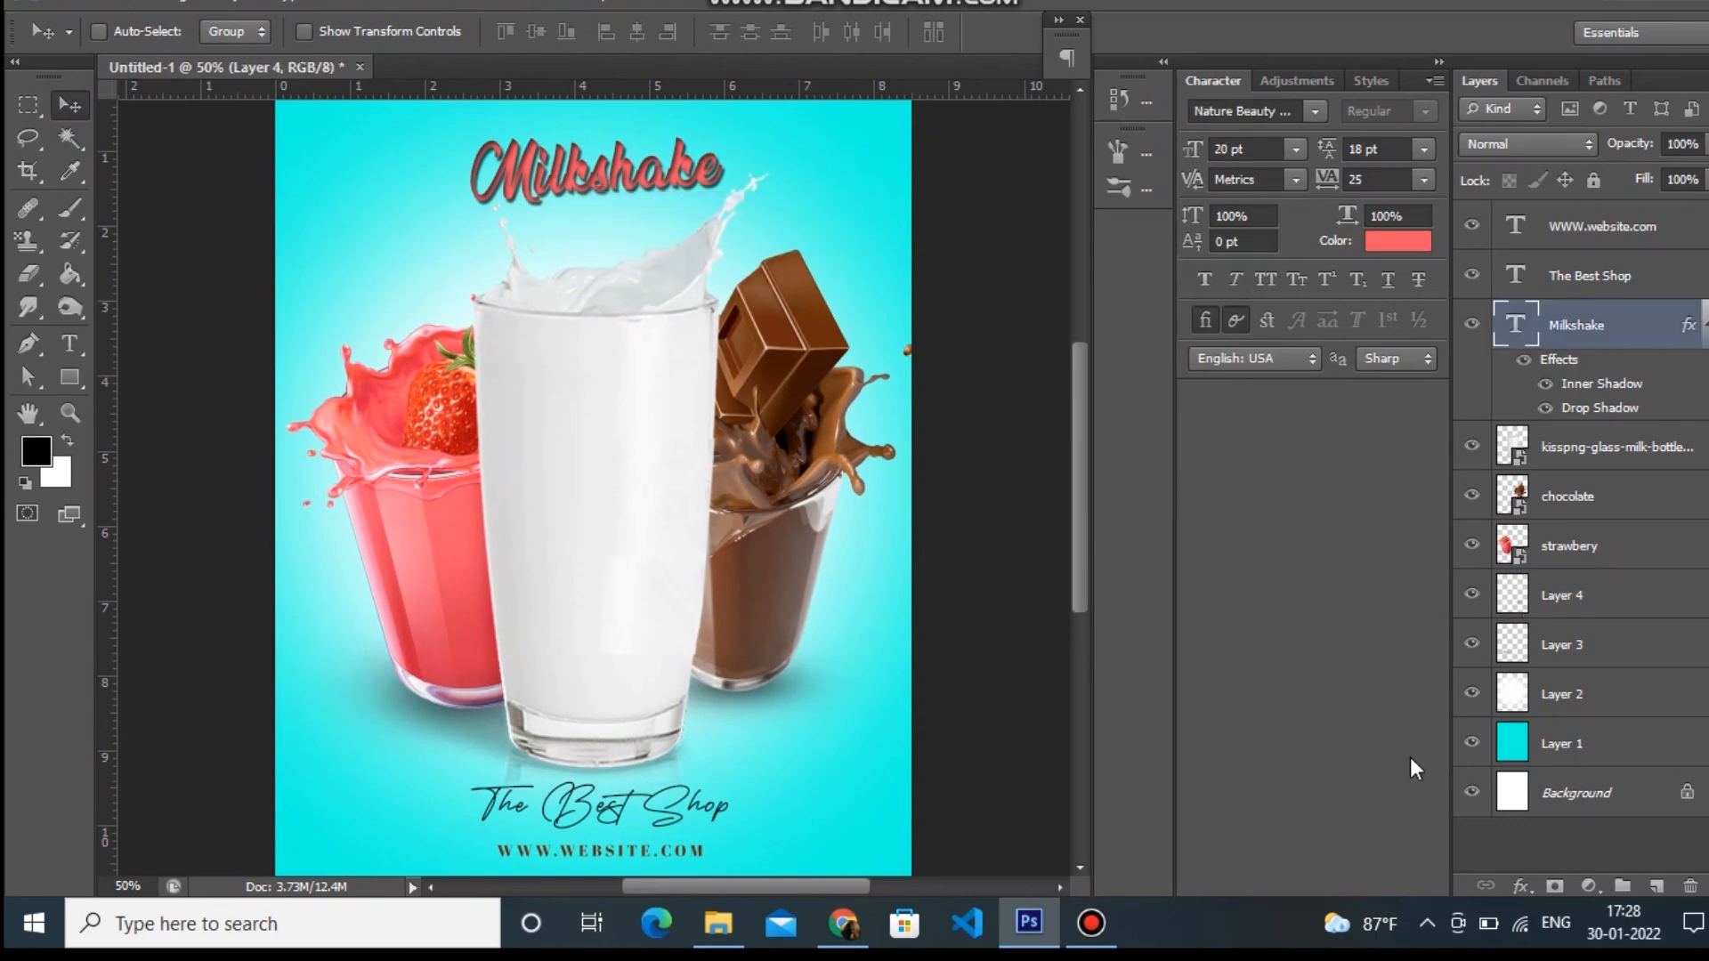
{"action": "left_click", "coordinate": [1518, 885]}
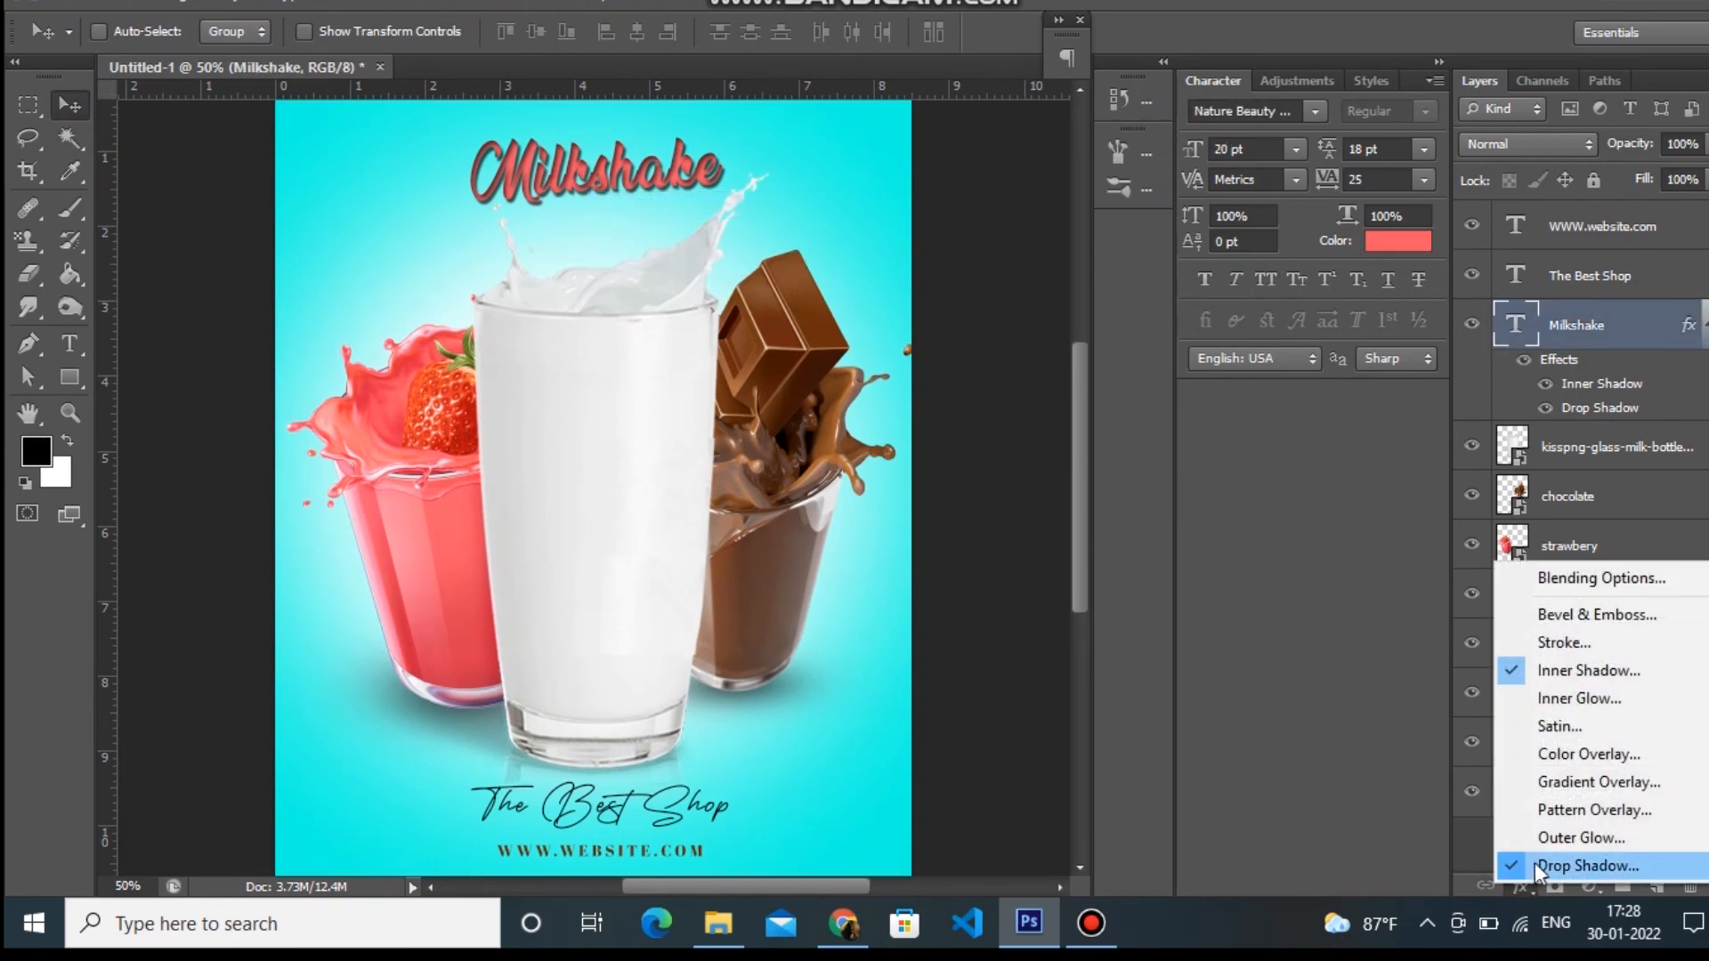
{"action": "left_click", "coordinate": [1547, 865]}
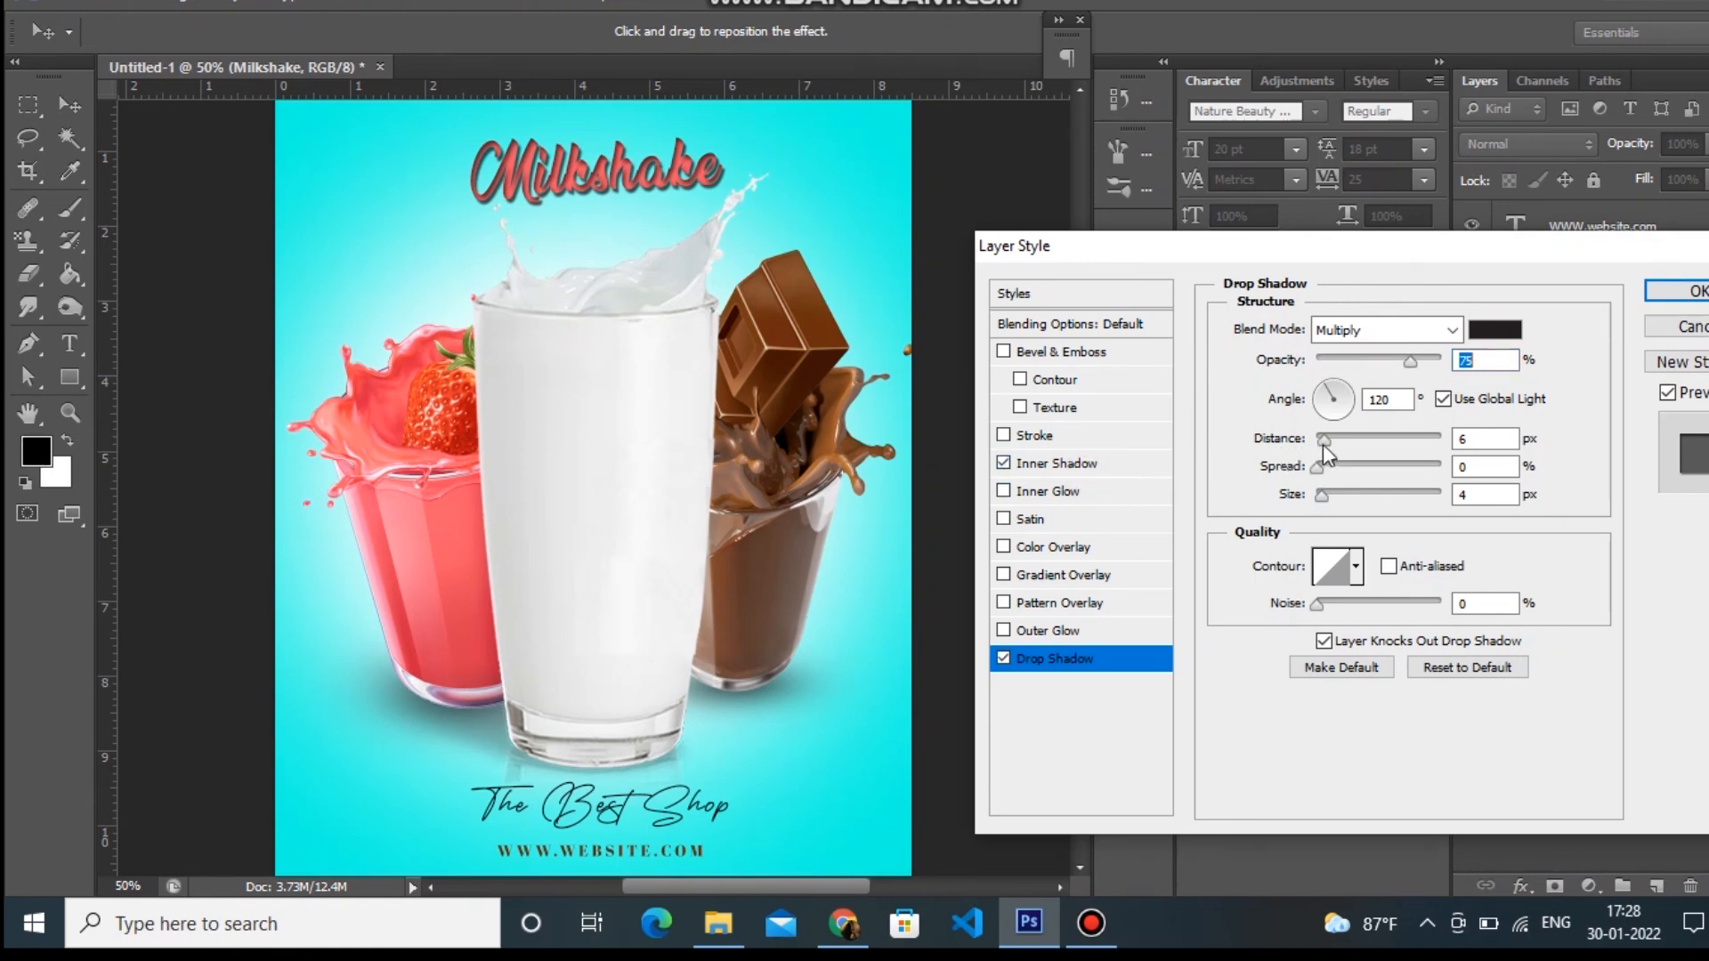
{"action": "left_click_drag", "start_coordinate": [1323, 441], "coordinate": [1319, 442]}
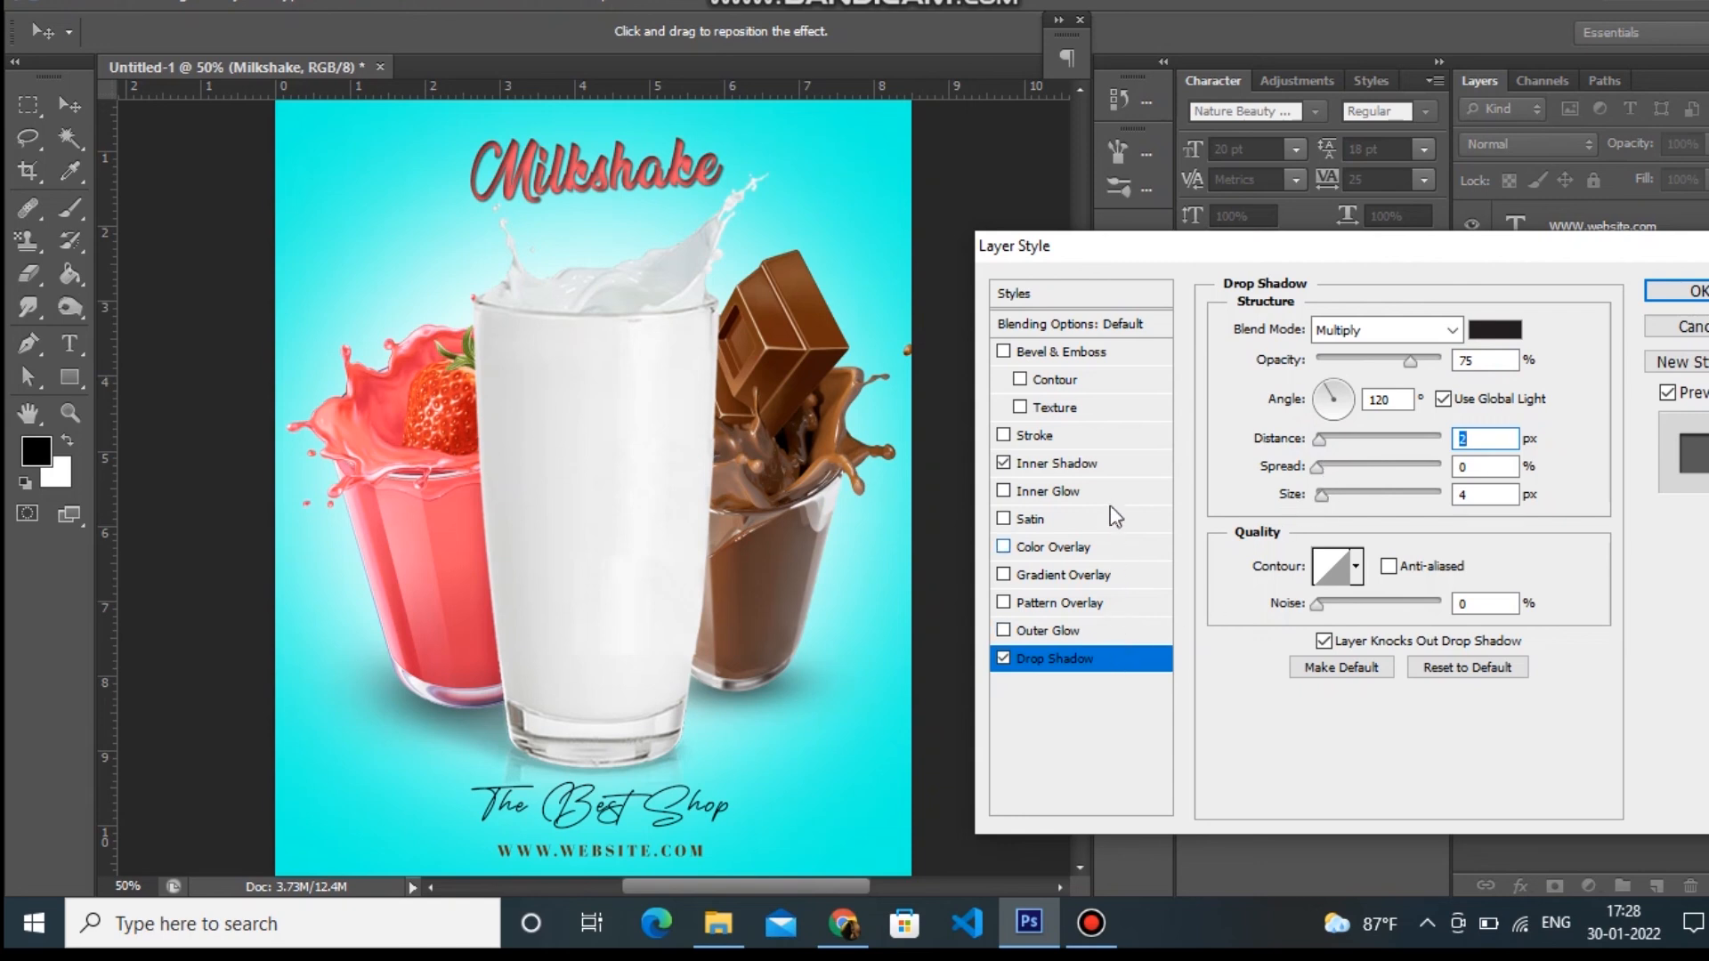
Step: Open the Inner Shadow settings in the Milkshake title's layer style
{"action": "left_click", "coordinate": [1106, 464]}
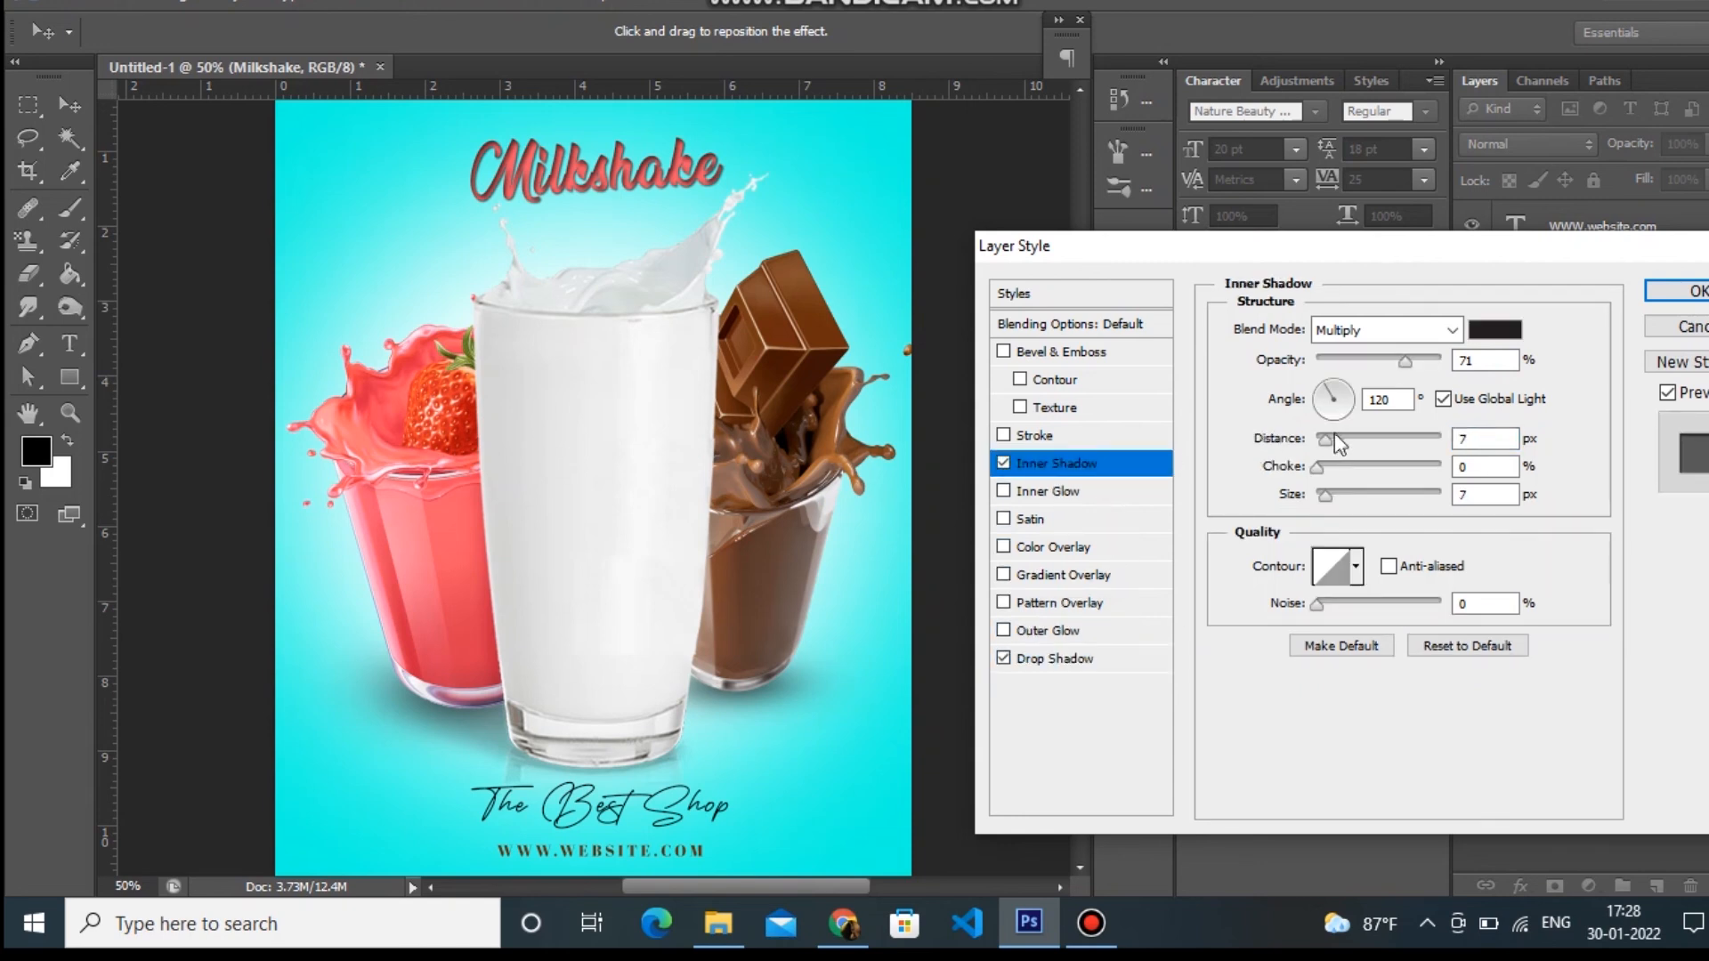